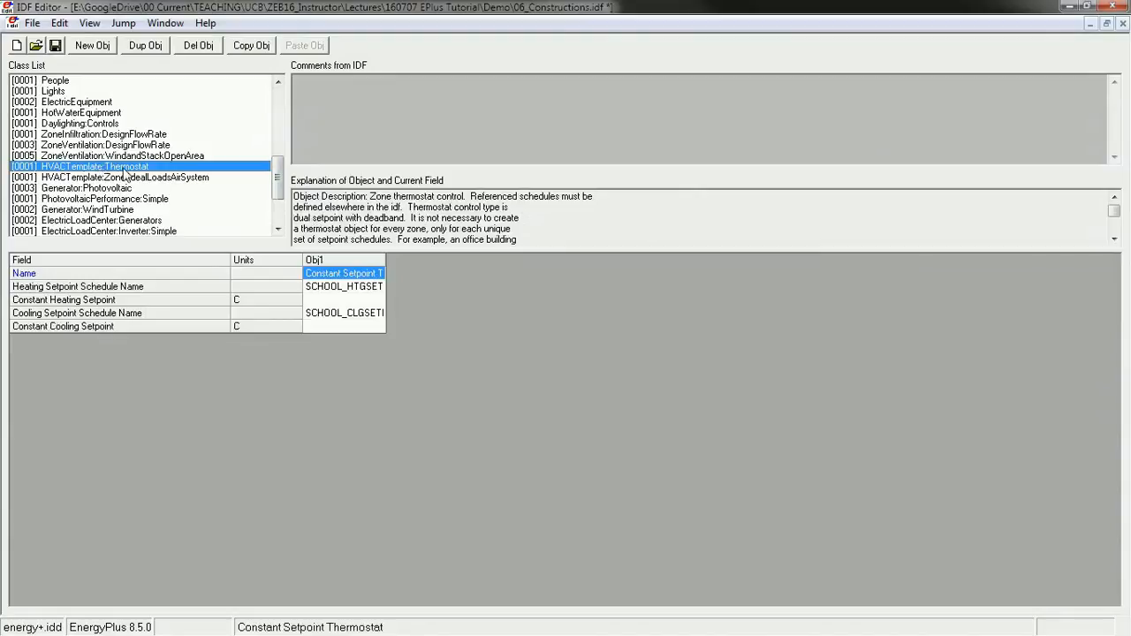
- Examine the heating and cooling setpoint schedule names in the HVACTemplate:Thermostat object, widening its value column to read them in full
{"action": "left_click", "coordinate": [80, 179]}
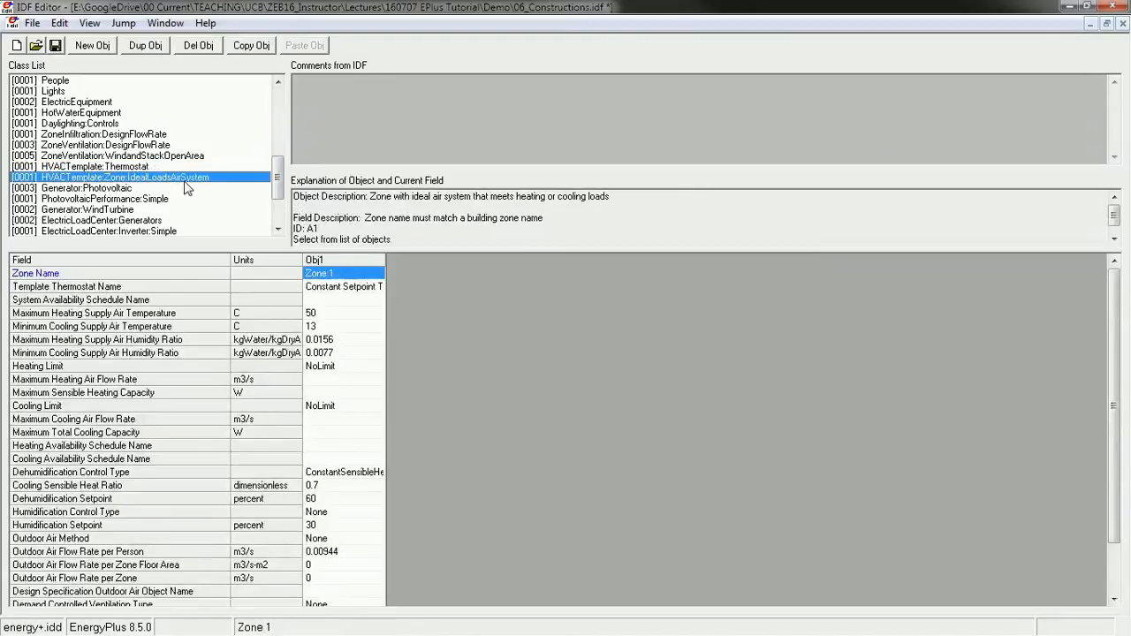
{"action": "left_click", "coordinate": [123, 167]}
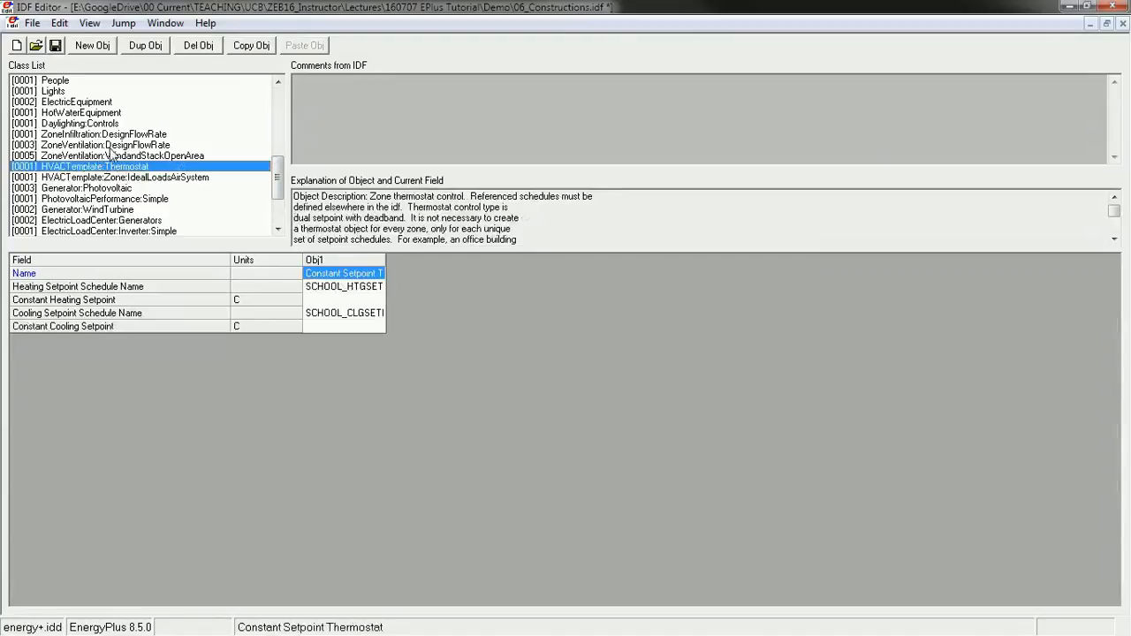
{"action": "left_click_drag", "start_coordinate": [387, 258], "coordinate": [557, 258]}
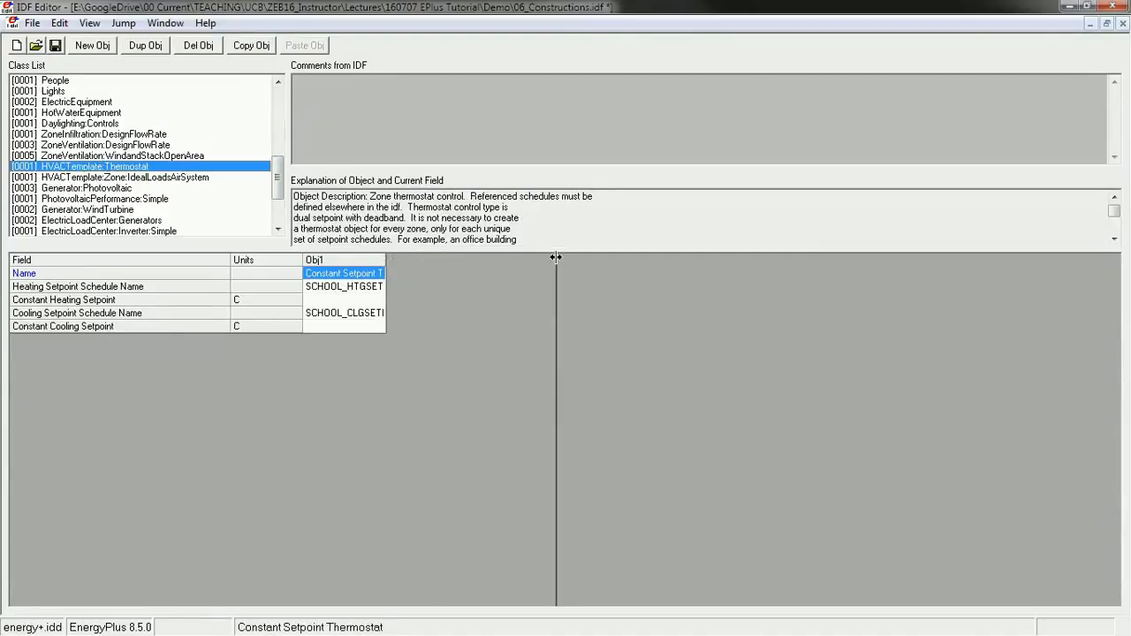
{"action": "left_click", "coordinate": [323, 286]}
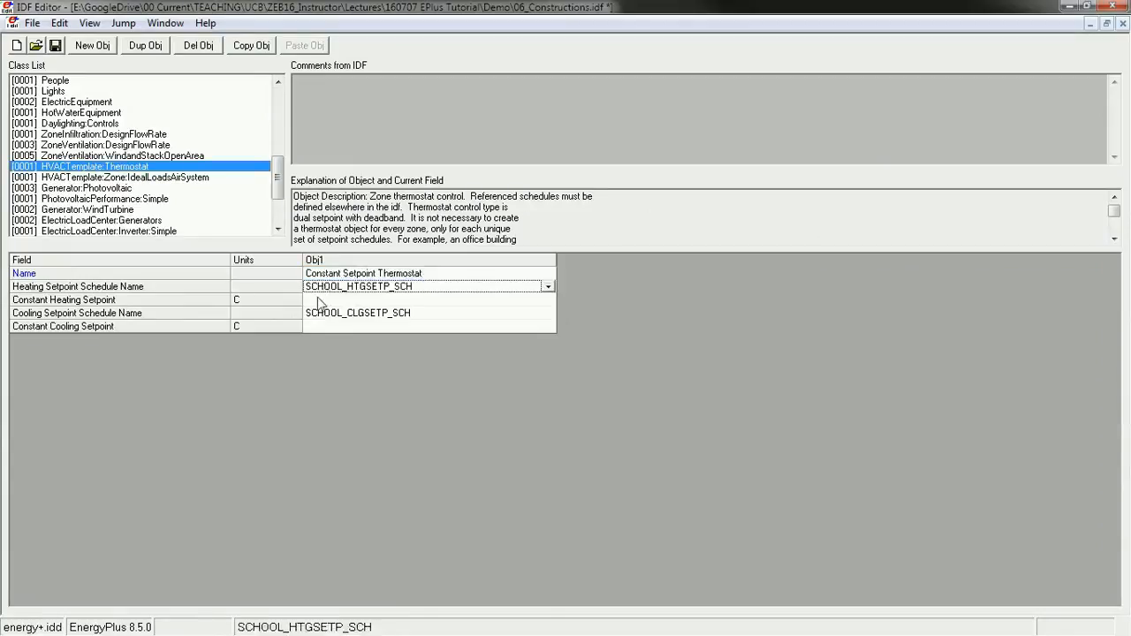
{"action": "left_click", "coordinate": [336, 314]}
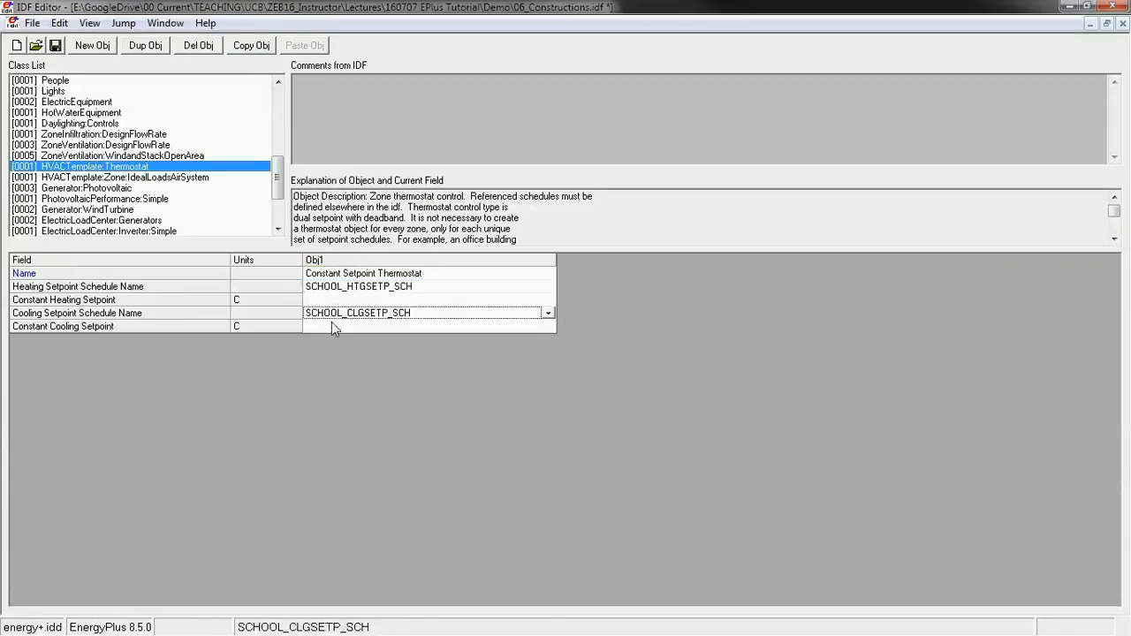
- Open the Schedule:Compact class and examine the office cooling and heating setpoint schedules, OFF_ClgSetP_Sch and OFF_HtgSetP_Sch
{"action": "left_click_drag", "start_coordinate": [277, 178], "coordinate": [280, 99]}
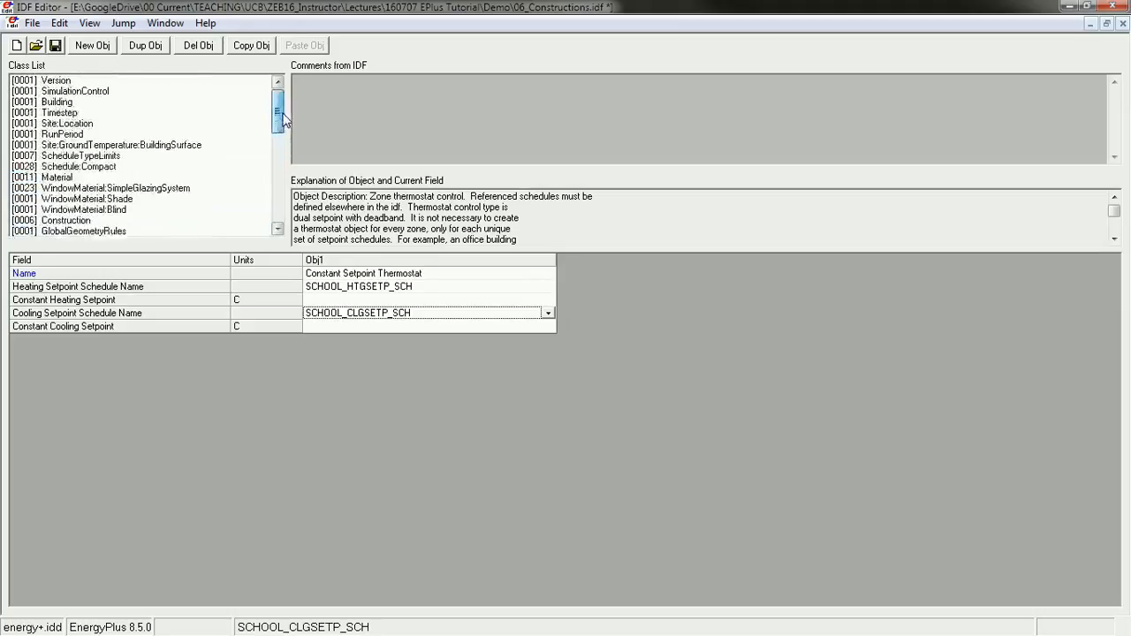
{"action": "left_click", "coordinate": [126, 166]}
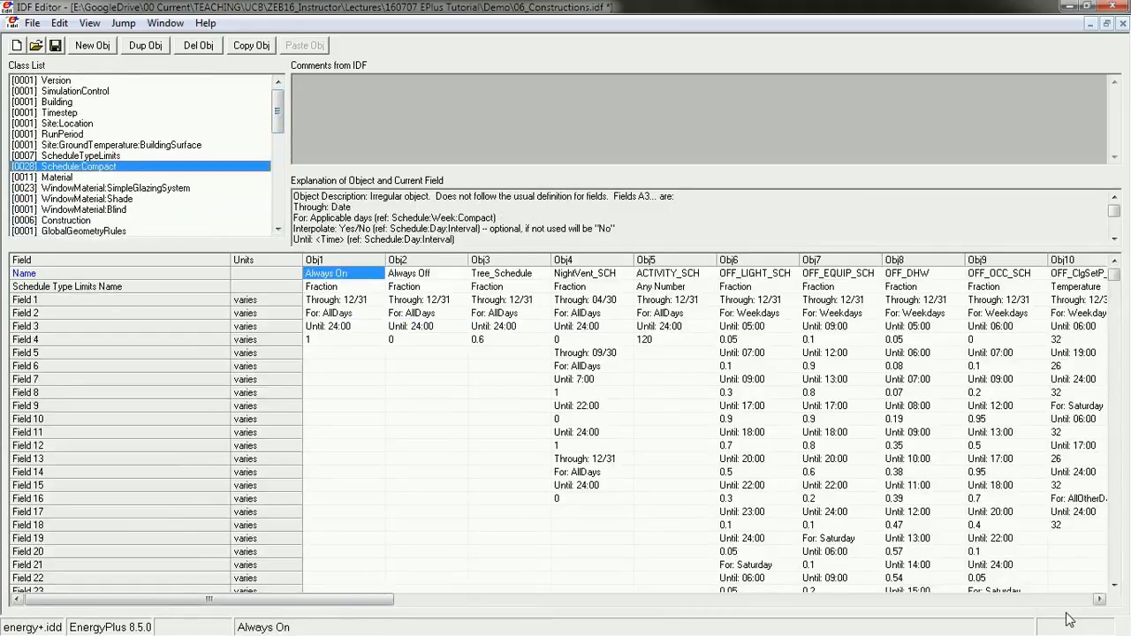
{"action": "left_click", "coordinate": [1101, 600]}
{"action": "left_click", "coordinate": [1101, 600]}
{"action": "left_click", "coordinate": [1100, 600]}
{"action": "left_click", "coordinate": [1101, 600]}
{"action": "left_click", "coordinate": [1101, 600]}
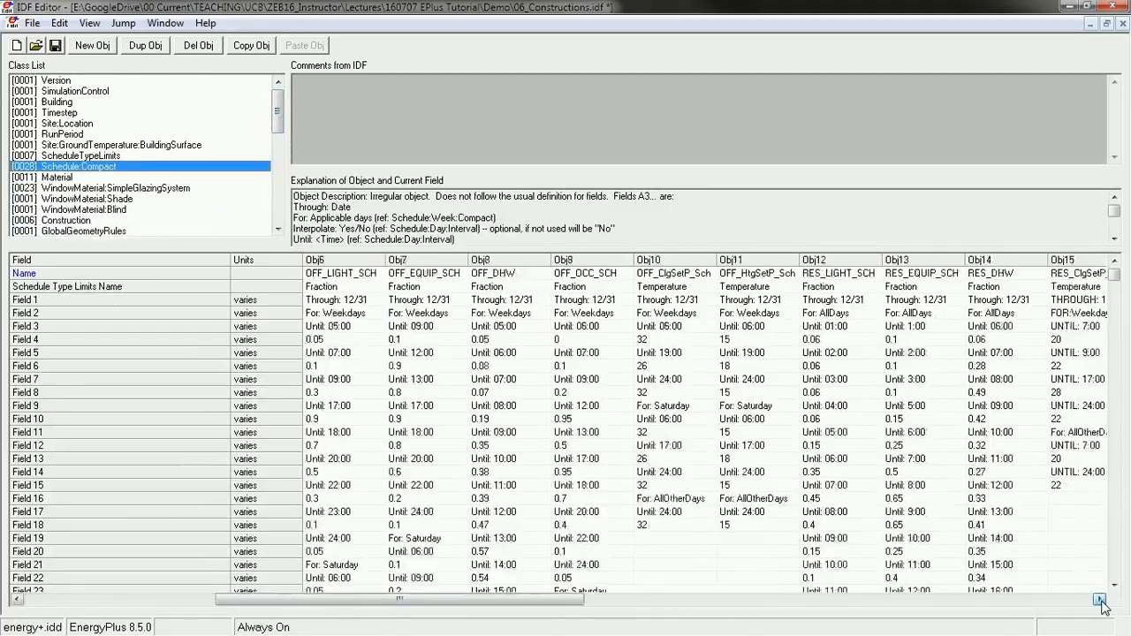
{"action": "left_click", "coordinate": [674, 262]}
{"action": "left_click", "coordinate": [741, 263]}
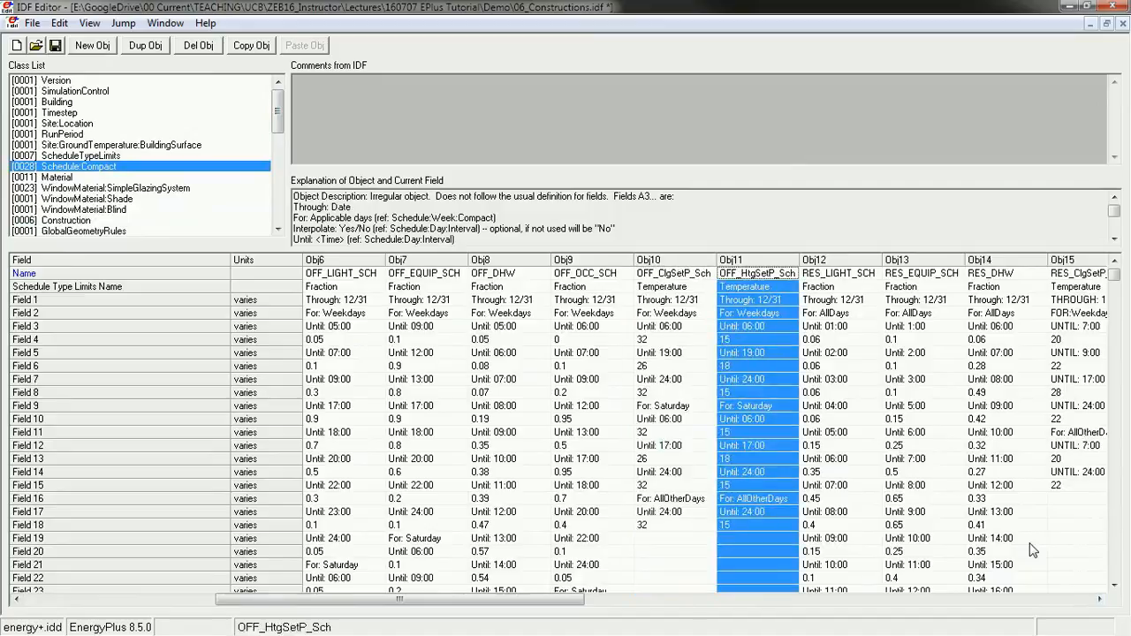
- Examine the residential cooling and heating setpoint schedules, RES_ClgSetP_Sch and RES_HtgSetP_Sch
{"action": "left_click", "coordinate": [1100, 600]}
{"action": "left_click", "coordinate": [1100, 600]}
{"action": "left_click", "coordinate": [1100, 600]}
{"action": "left_click", "coordinate": [1100, 599]}
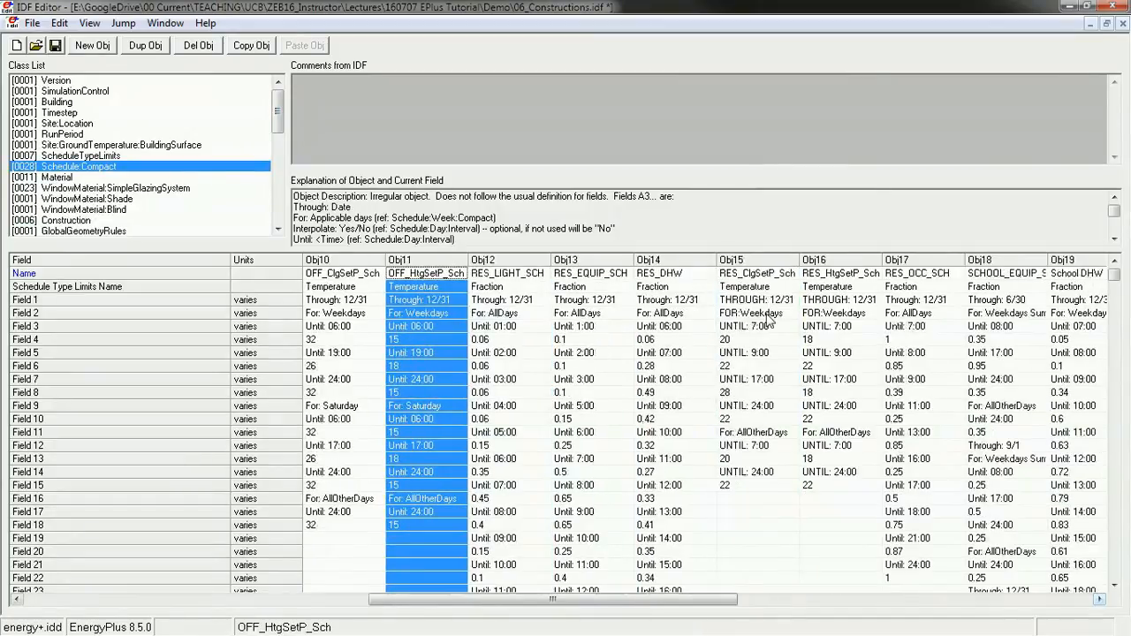
{"action": "left_click", "coordinate": [781, 261]}
{"action": "left_click", "coordinate": [831, 261]}
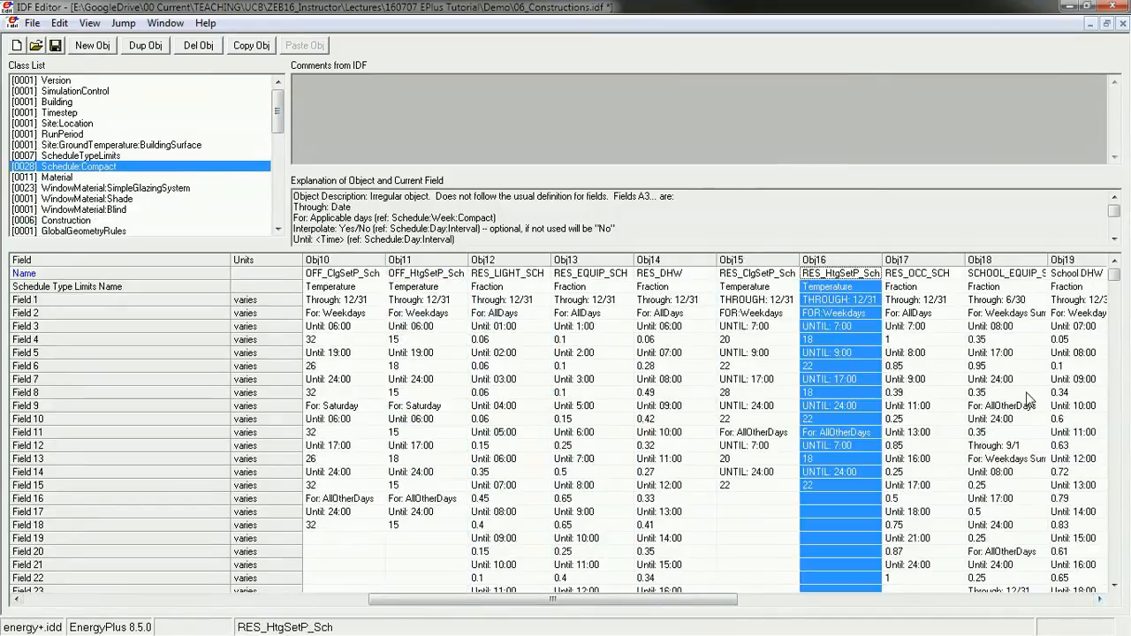
- Examine the school cooling and heating setpoint schedules, SCHOOL_CLGSETP_SCH and SCHOOL_HTGSETP_SCH
{"action": "left_click", "coordinate": [1100, 600]}
{"action": "left_click", "coordinate": [1100, 600]}
{"action": "left_click", "coordinate": [1100, 600]}
{"action": "left_click", "coordinate": [1100, 600]}
{"action": "left_click", "coordinate": [1100, 600]}
{"action": "left_click", "coordinate": [1100, 600]}
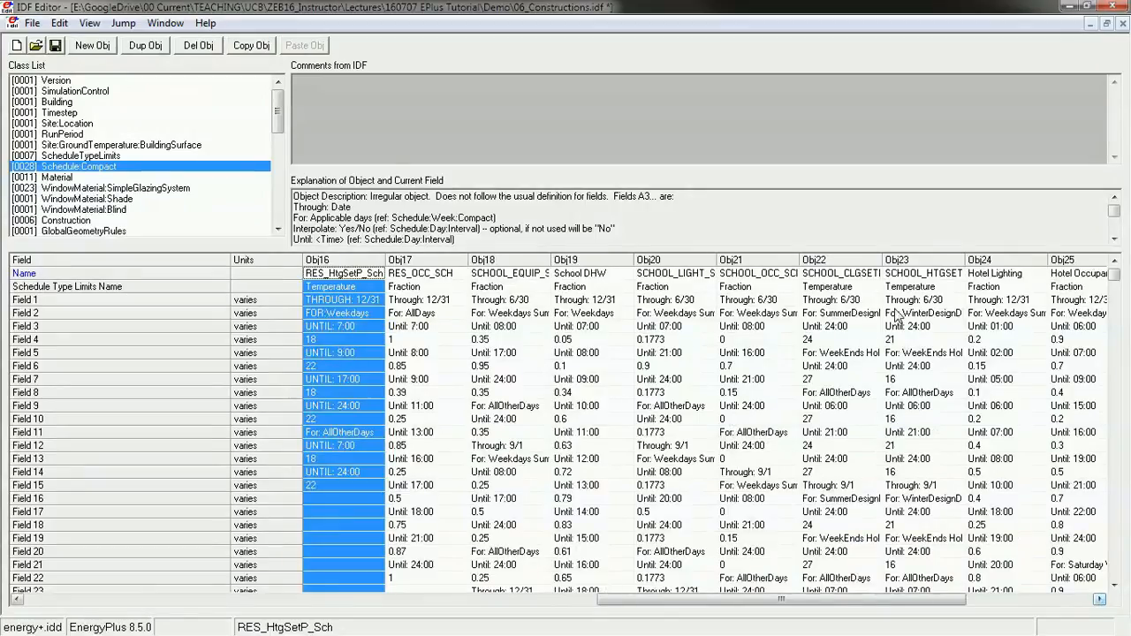
{"action": "left_click", "coordinate": [854, 263]}
{"action": "left_click", "coordinate": [911, 264]}
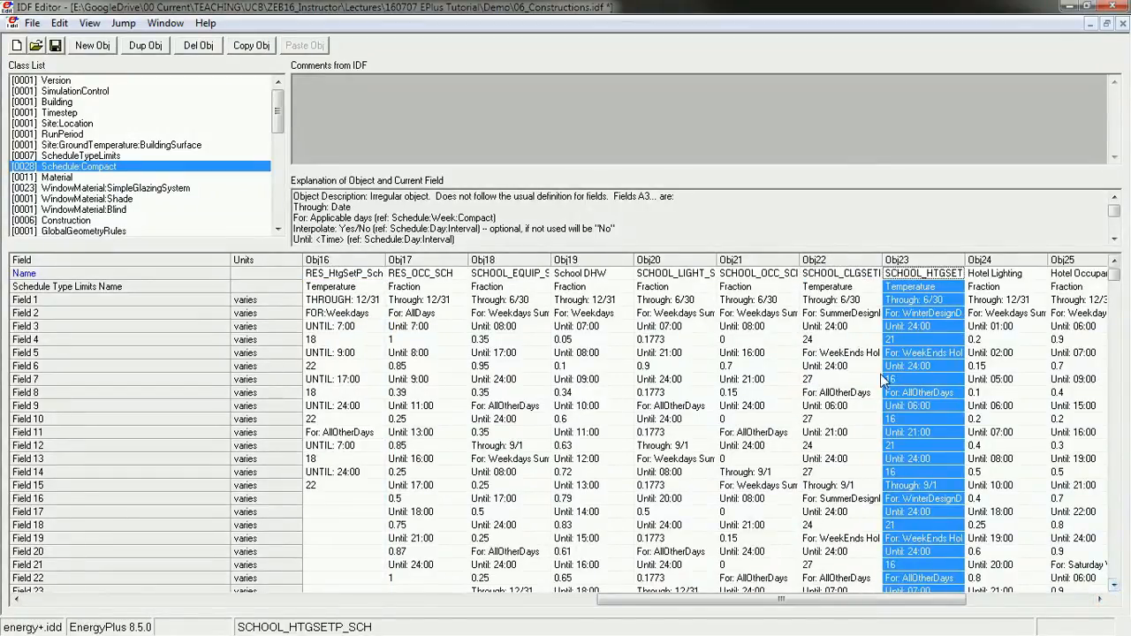
- Widen the two school setpoint schedule columns and read their design-day, weekend and other-day entries
{"action": "left_click", "coordinate": [841, 312]}
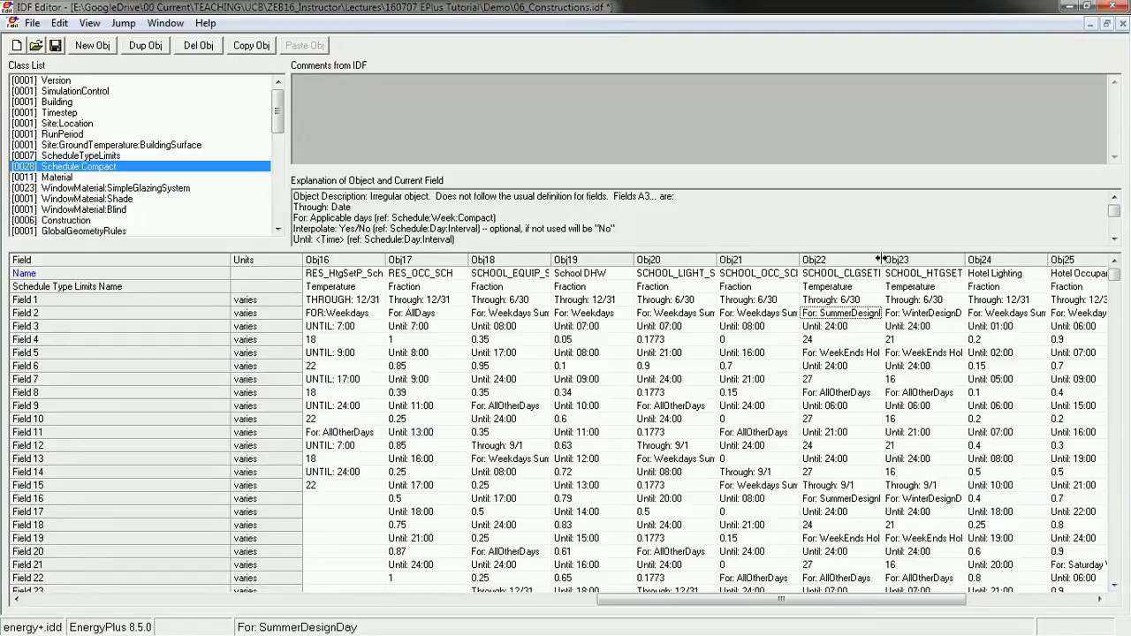
{"action": "left_click_drag", "start_coordinate": [883, 259], "coordinate": [930, 260]}
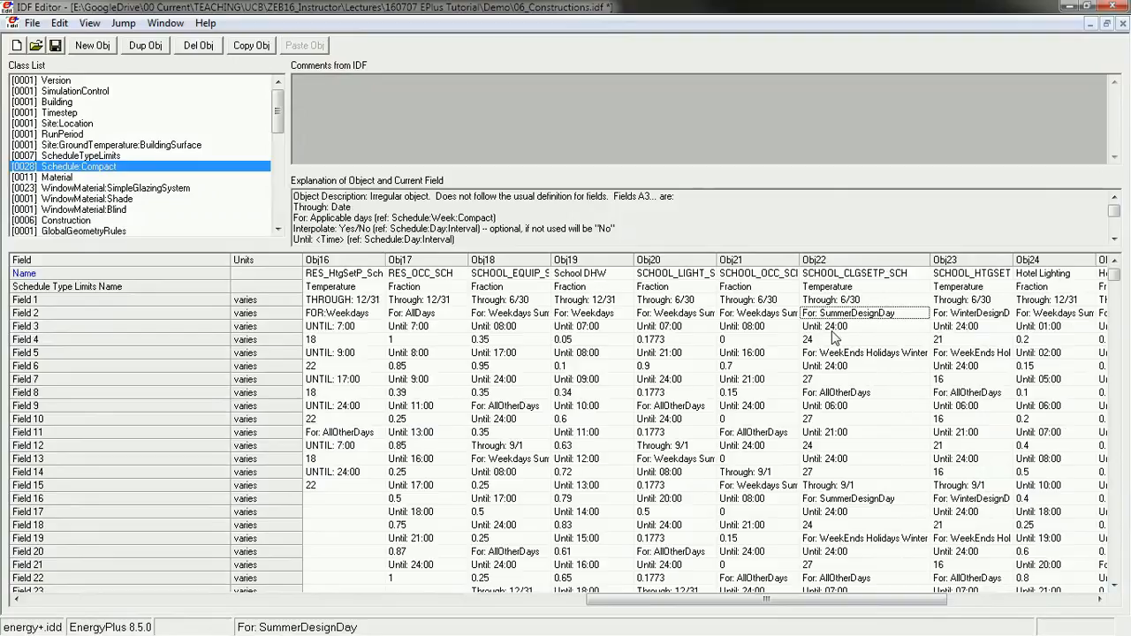
{"action": "left_click_drag", "start_coordinate": [1013, 260], "coordinate": [1053, 260]}
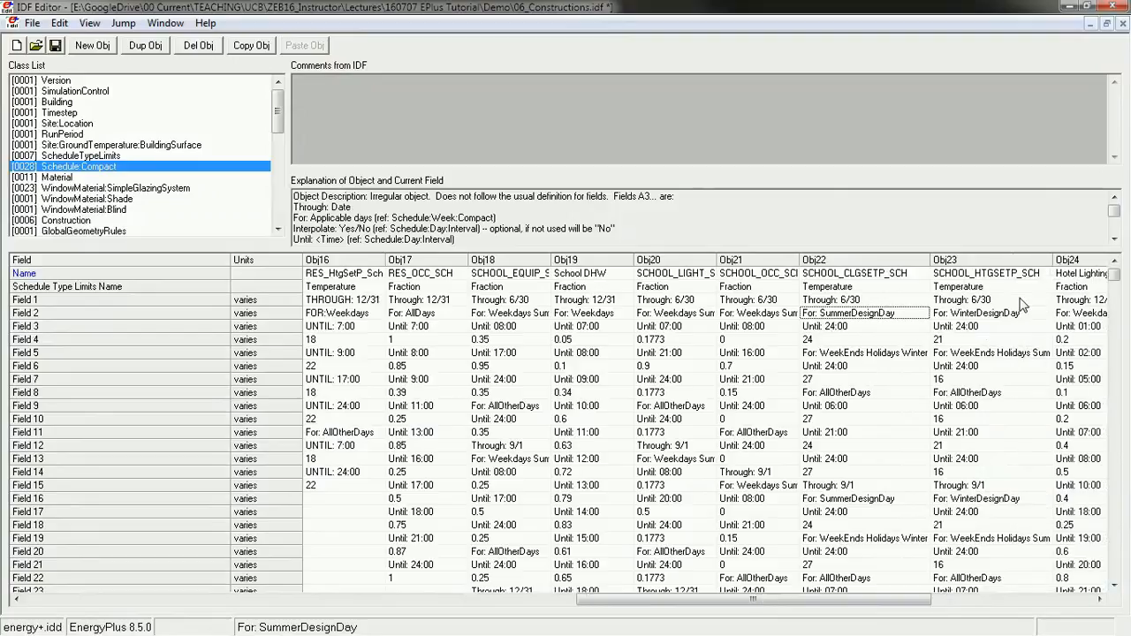
{"action": "left_click", "coordinate": [865, 354]}
{"action": "left_click", "coordinate": [998, 354]}
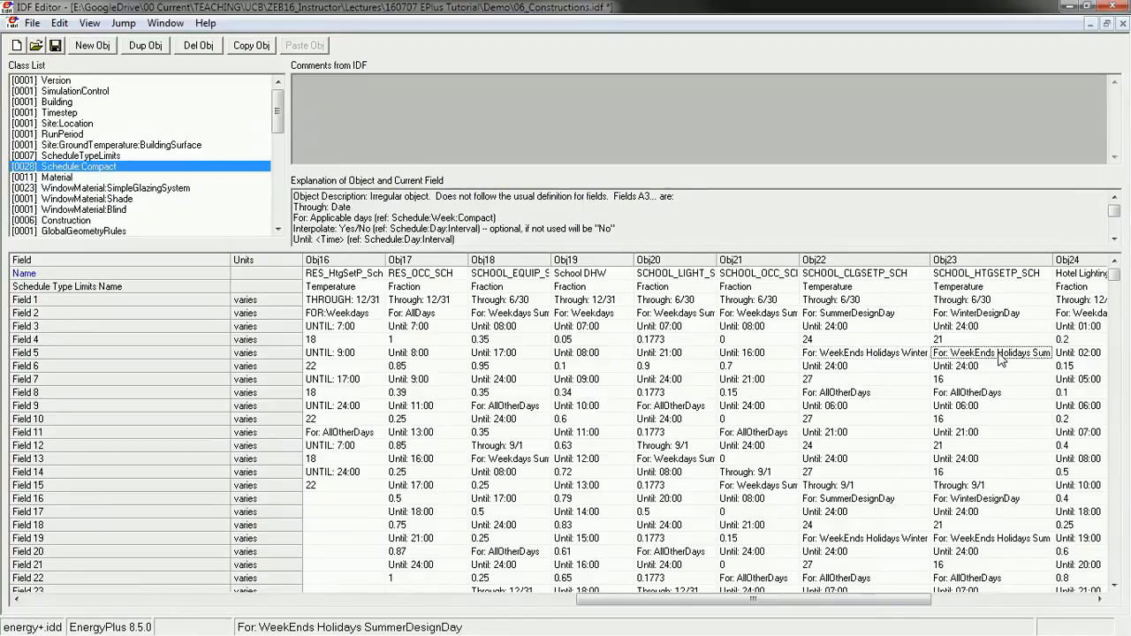
{"action": "left_click", "coordinate": [847, 395]}
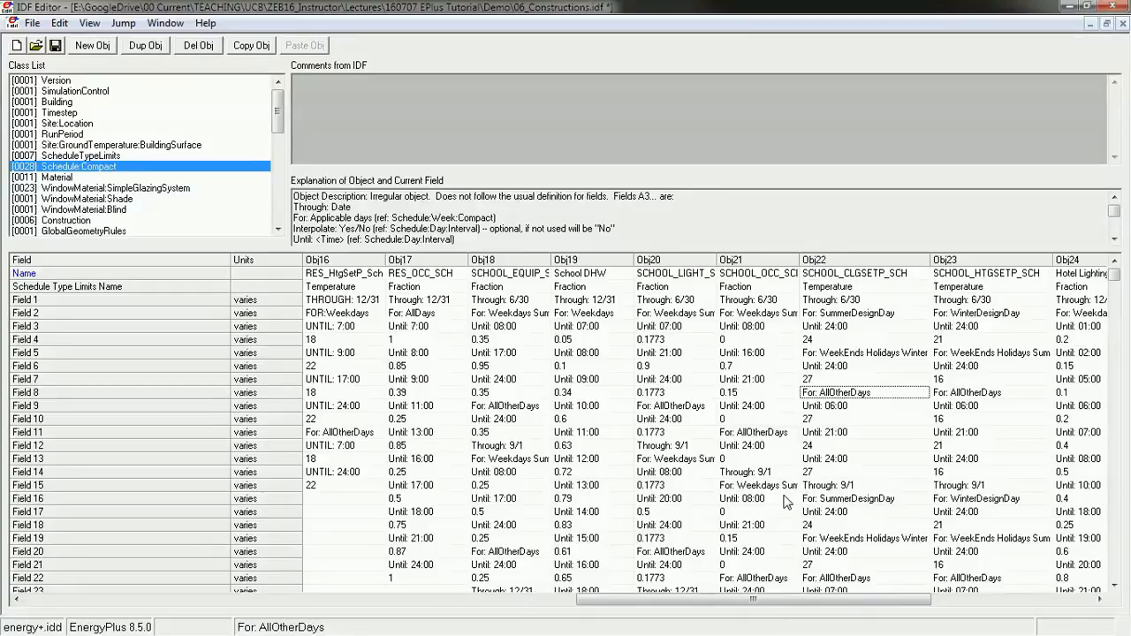
- Open the HVACTemplate:Zone:IdealLoadsAirSystem object, widen its value column and check its Heating Limit and Cooling Limit
{"action": "left_click_drag", "start_coordinate": [280, 105], "coordinate": [279, 171]}
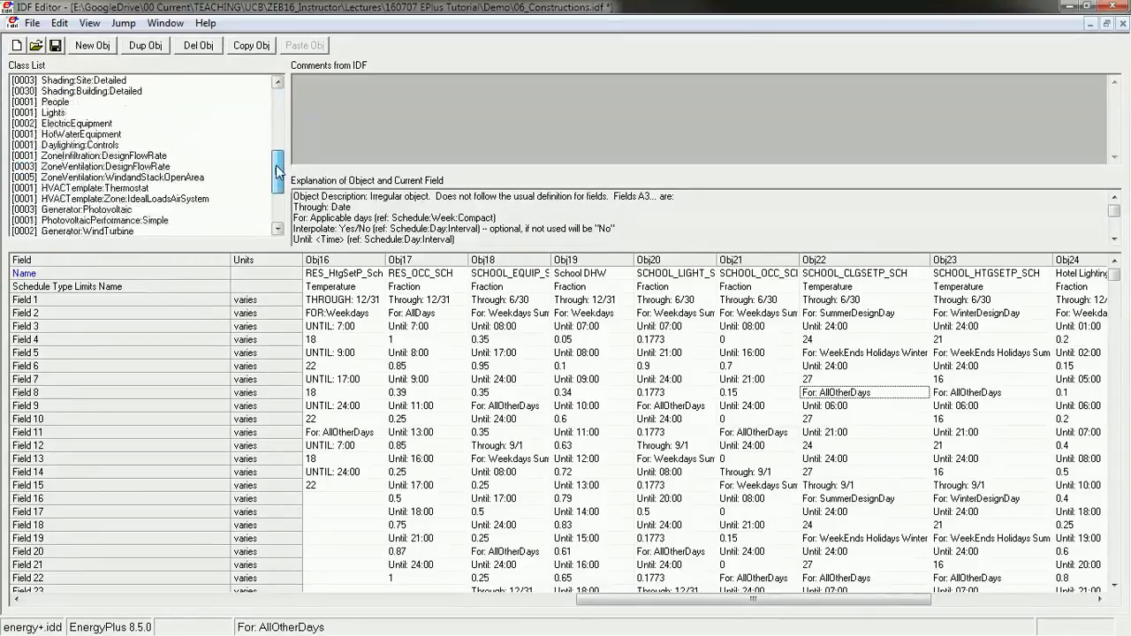
{"action": "left_click", "coordinate": [129, 198]}
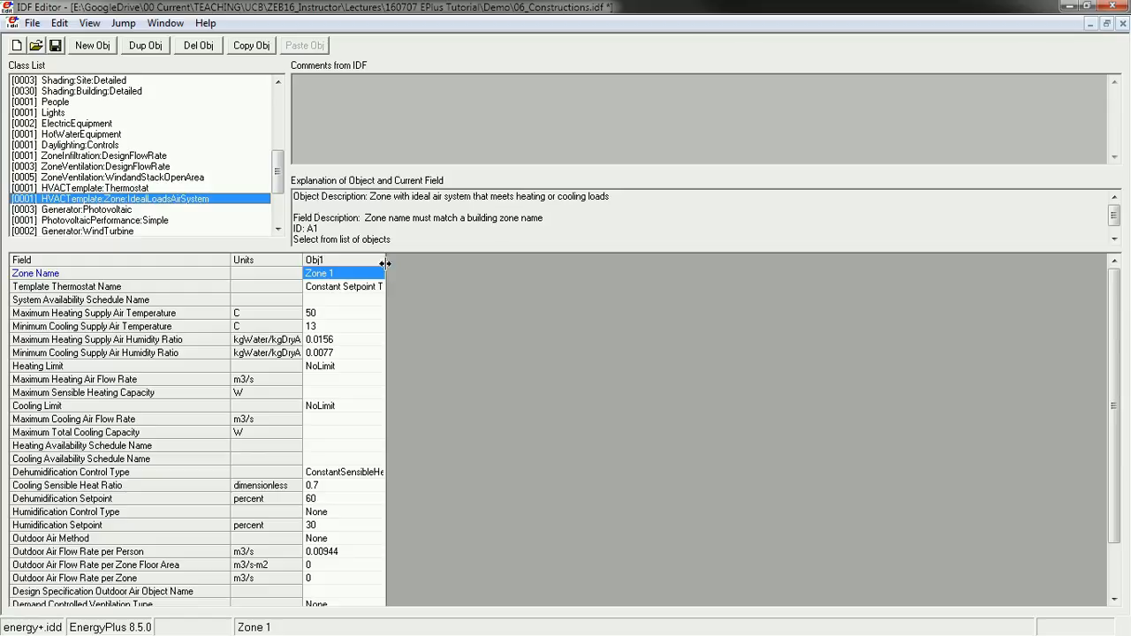
{"action": "left_click_drag", "start_coordinate": [385, 260], "coordinate": [507, 274]}
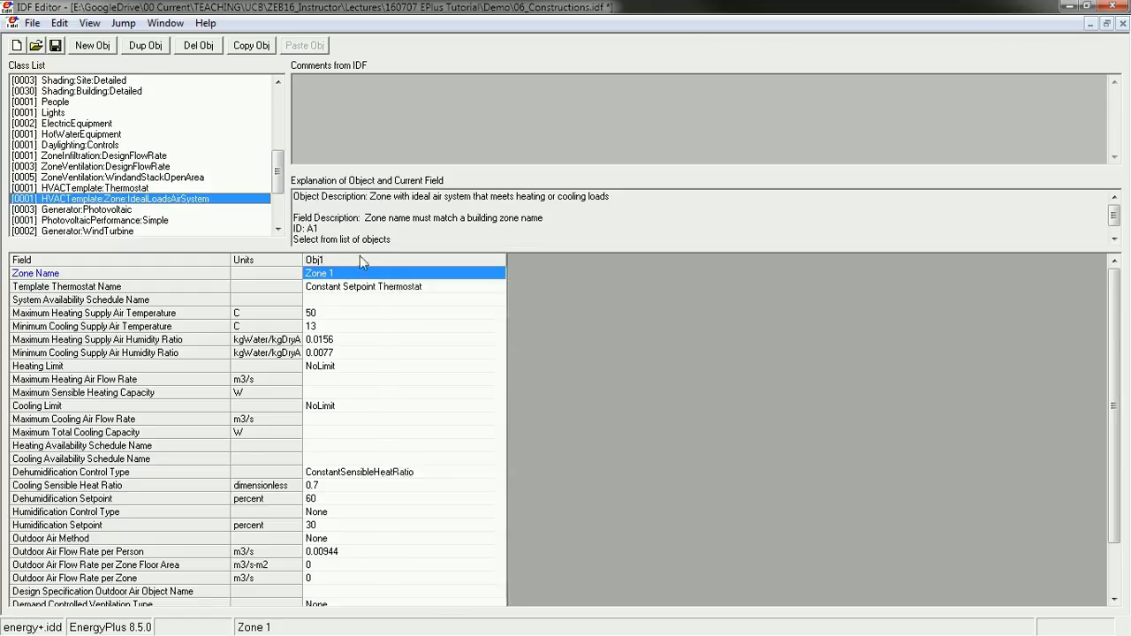
{"action": "left_click", "coordinate": [342, 409]}
{"action": "left_click", "coordinate": [319, 366]}
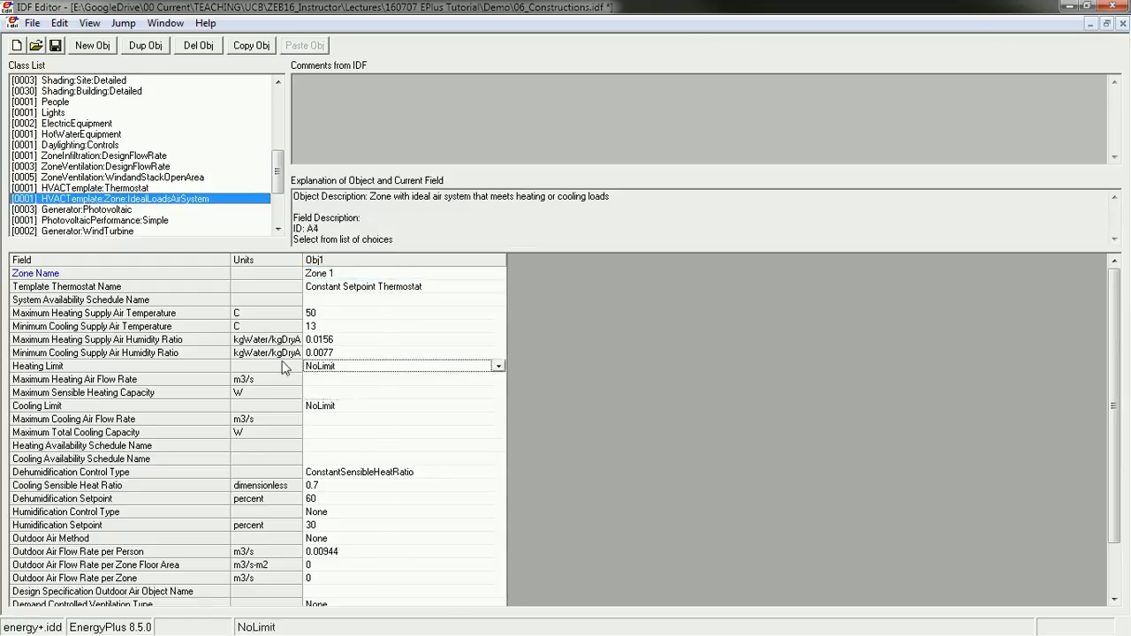
{"action": "left_click", "coordinate": [32, 408]}
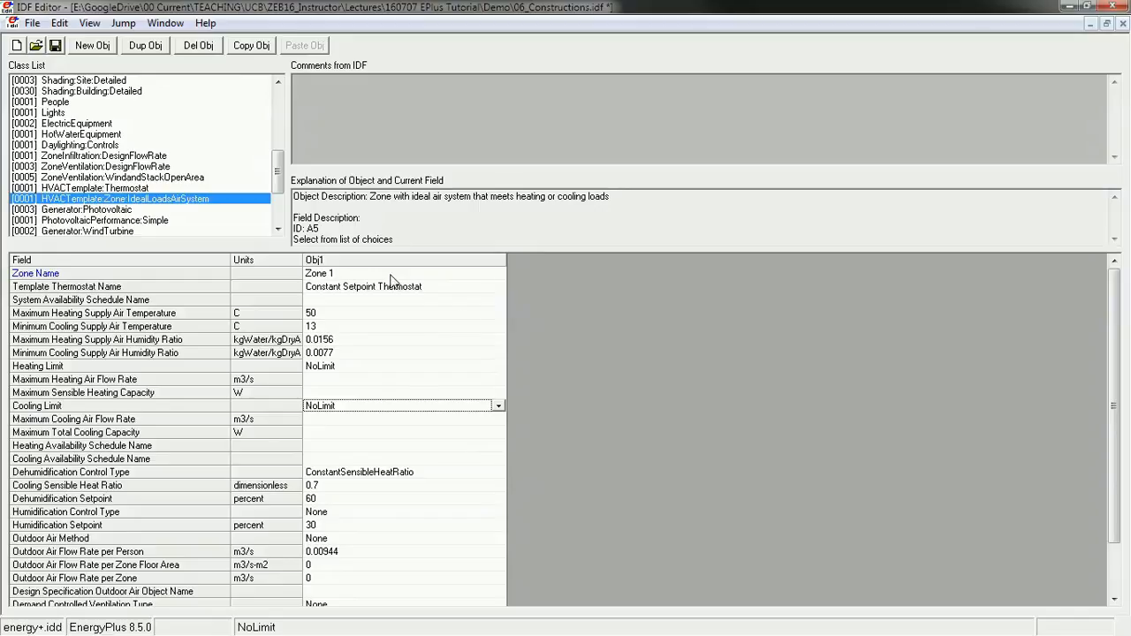
- Review all the fields of the Zone 1 ideal loads air system, including its Maximum Heating Supply Air Temperature
{"action": "left_click", "coordinate": [478, 260]}
{"action": "left_click_drag", "start_coordinate": [1112, 287], "coordinate": [1119, 373]}
{"action": "scroll", "coordinate": [629, 480], "scroll_direction": "up", "scroll_amount": 2}
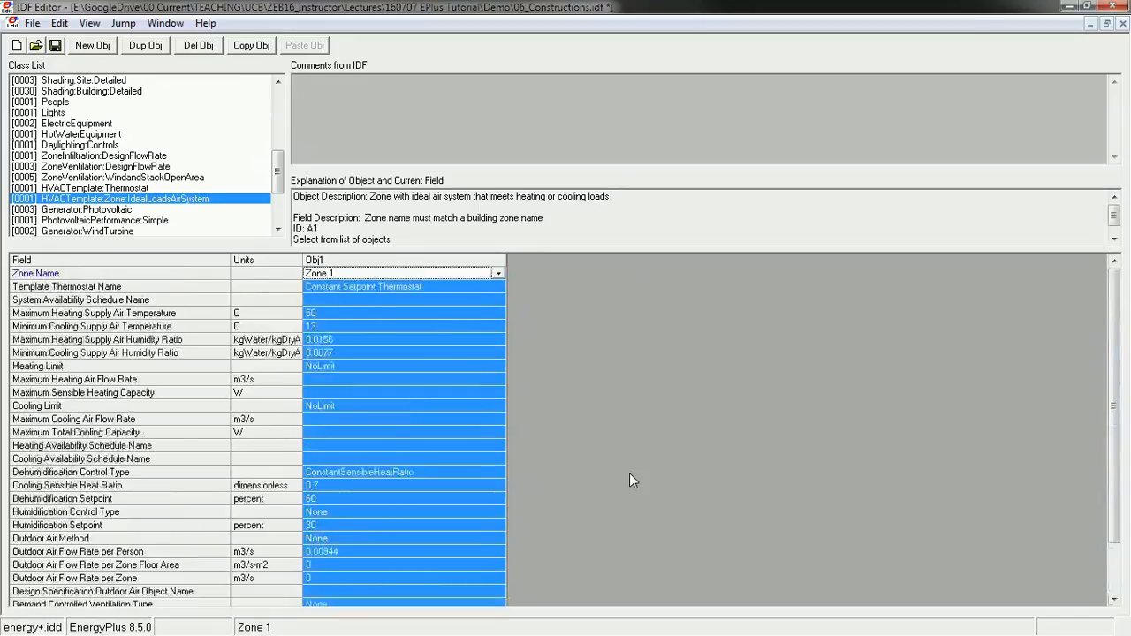
{"action": "left_click", "coordinate": [457, 316]}
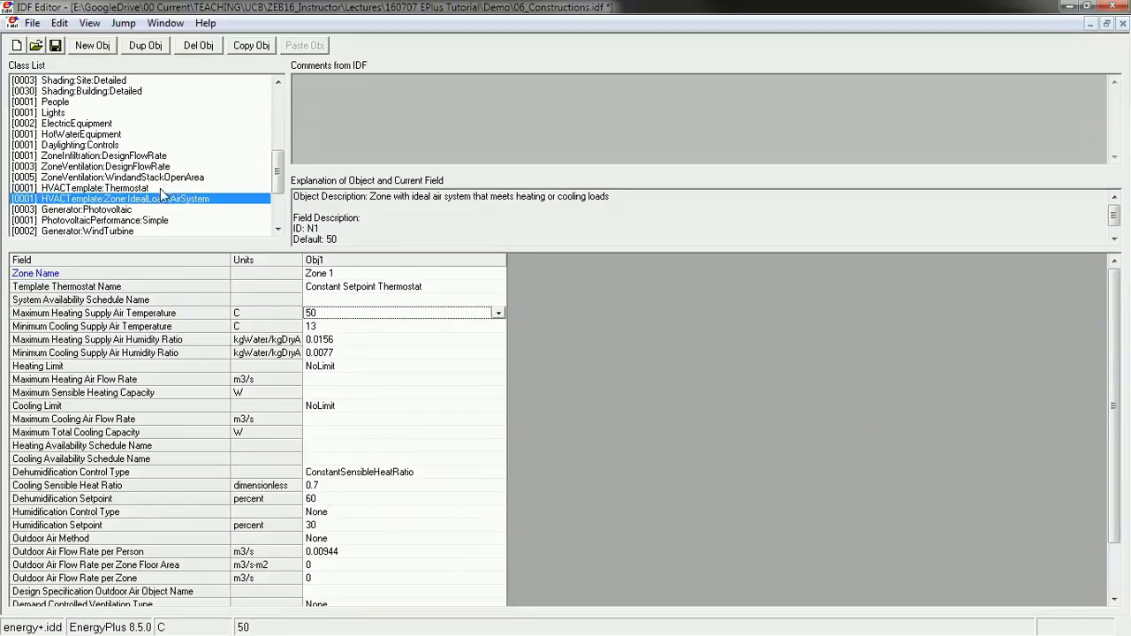
- Check the setpoint schedule names in HVACTemplate:Thermostat and locate SCHOOL_CLGSETP_SCH among the Schedule:Compact objects
{"action": "left_click", "coordinate": [146, 188]}
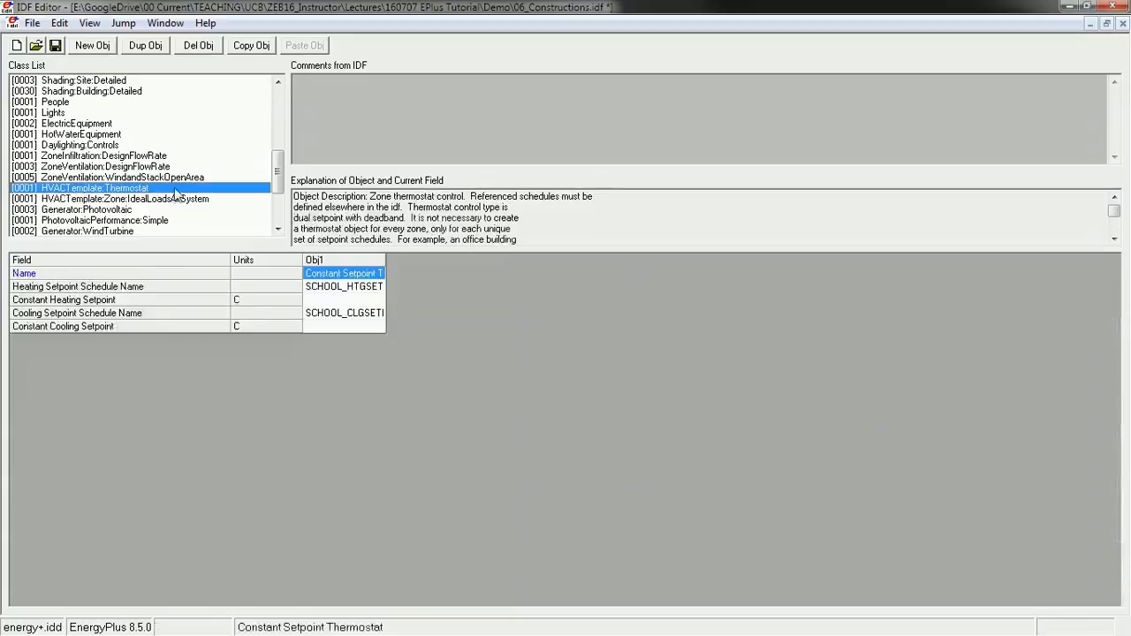
{"action": "left_click_drag", "start_coordinate": [385, 258], "coordinate": [468, 262]}
{"action": "left_click_drag", "start_coordinate": [275, 170], "coordinate": [276, 114]}
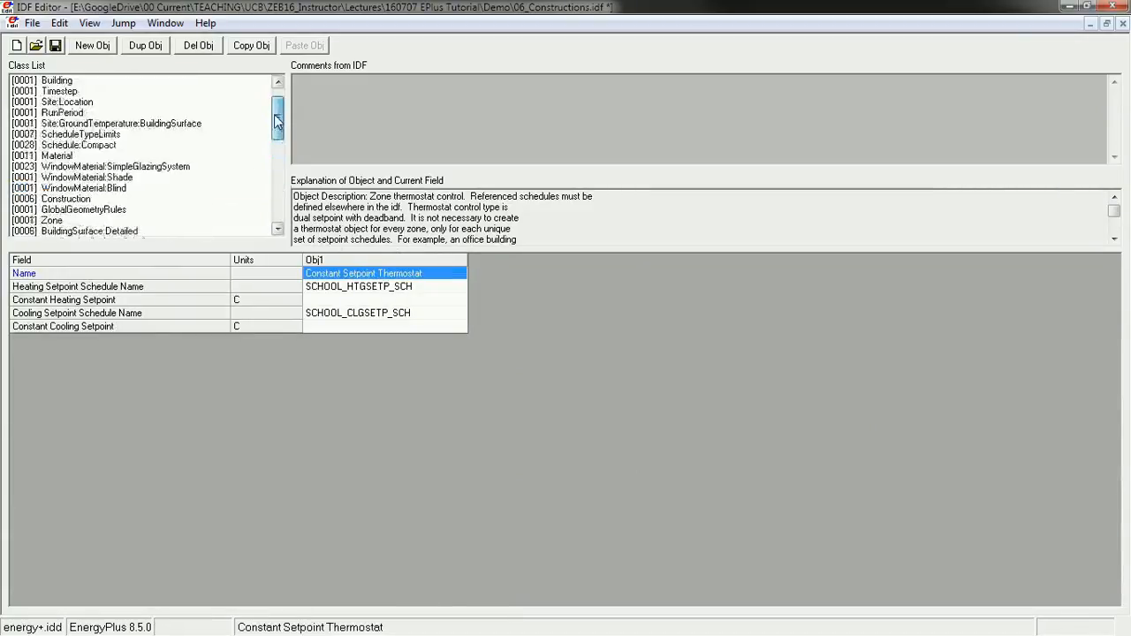
{"action": "left_click", "coordinate": [127, 145]}
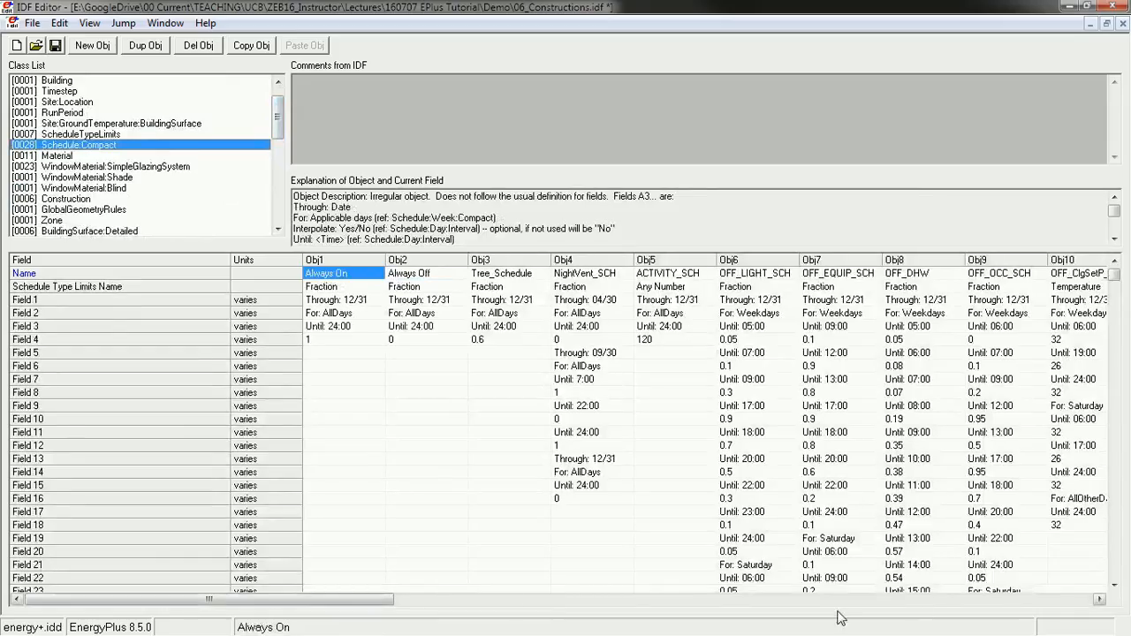
{"action": "left_click_drag", "start_coordinate": [361, 606], "coordinate": [854, 600]}
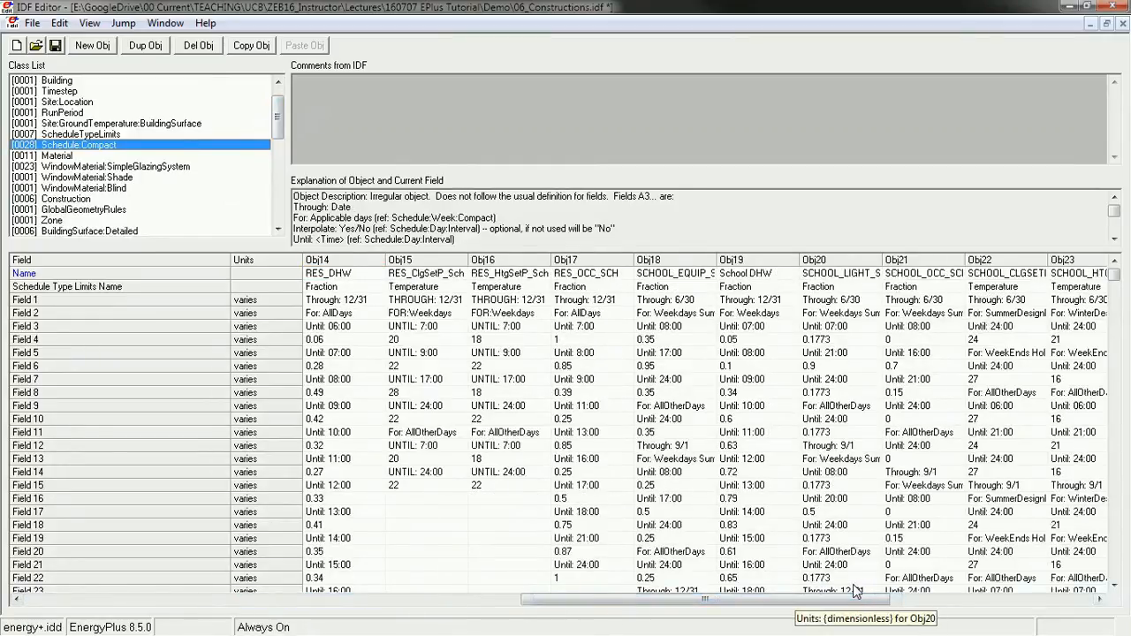
{"action": "left_click", "coordinate": [1101, 600]}
{"action": "left_click", "coordinate": [1102, 600]}
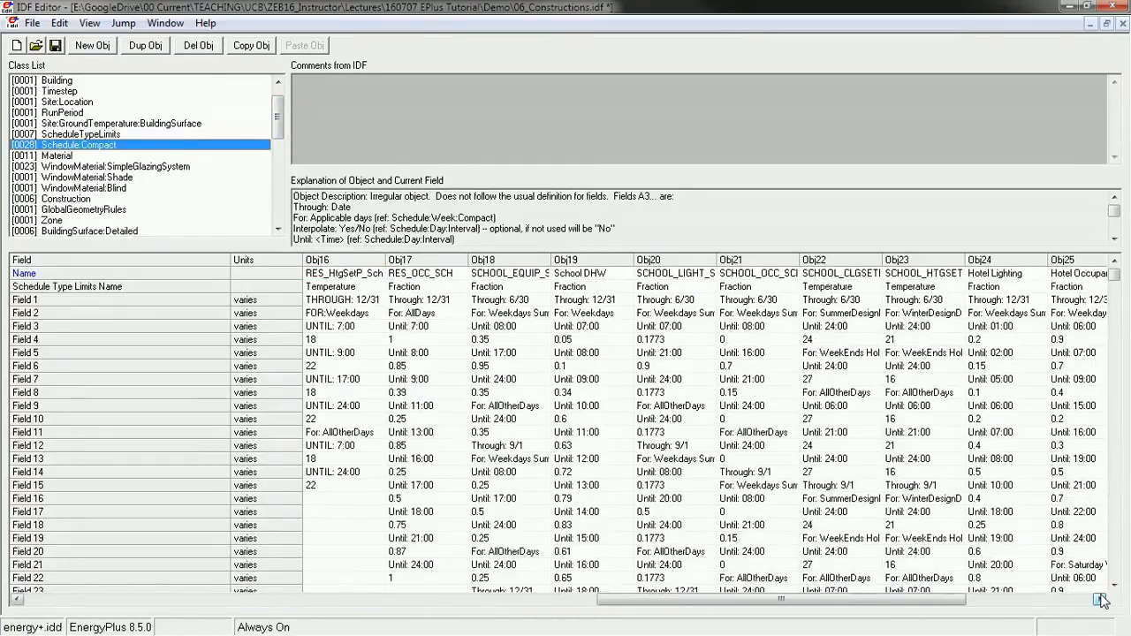
{"action": "left_click", "coordinate": [1102, 600]}
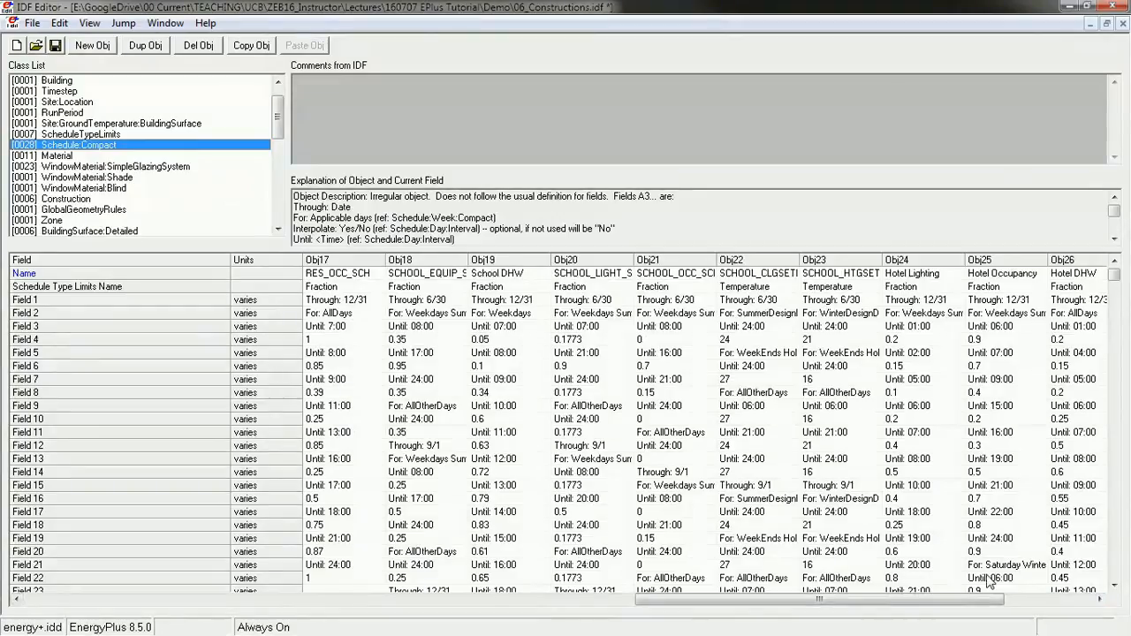
{"action": "left_click", "coordinate": [764, 277]}
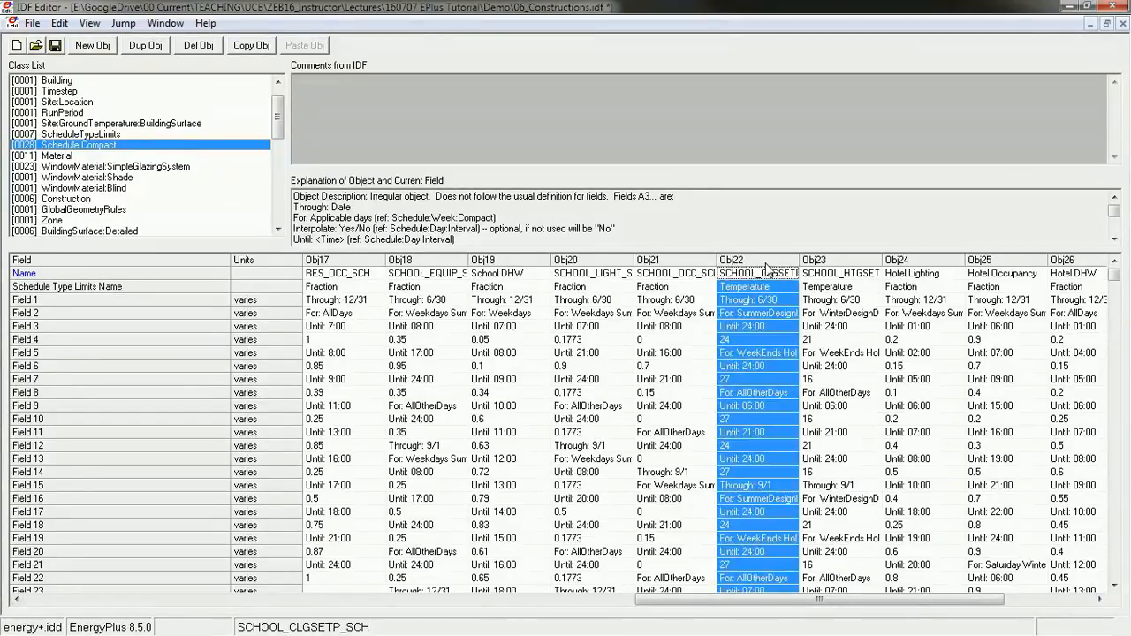
- Set Fields 10, 12 and 14 of SCHOOL_CLGSETP_SCH, its first AllOtherDays cooling setpoints, to 40
{"action": "left_click", "coordinate": [745, 419]}
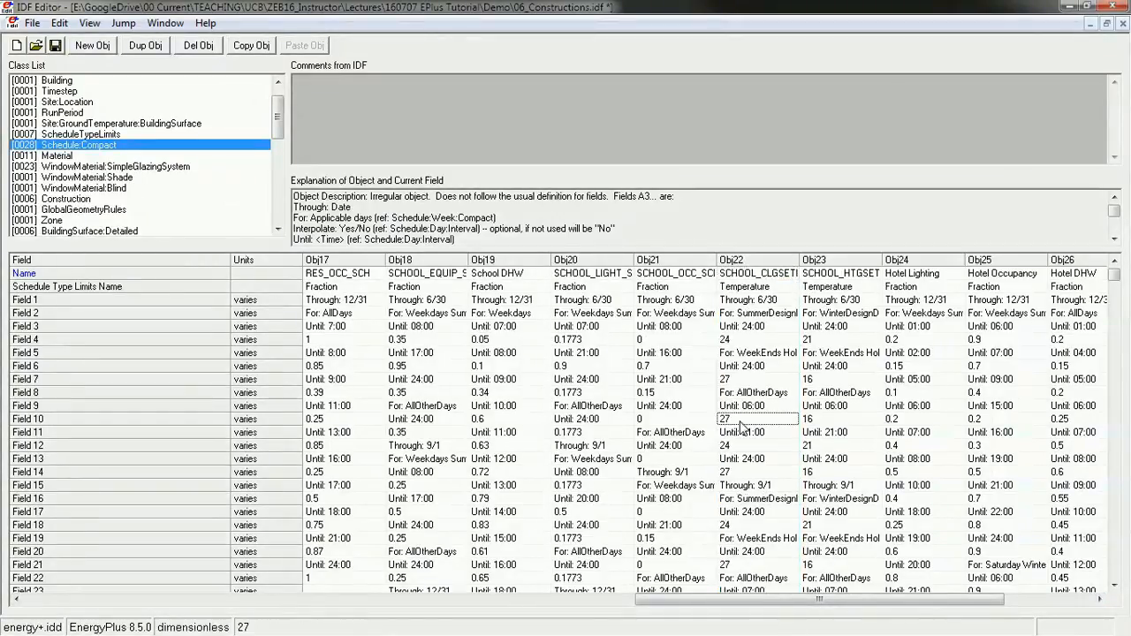
{"action": "left_click", "coordinate": [740, 420]}
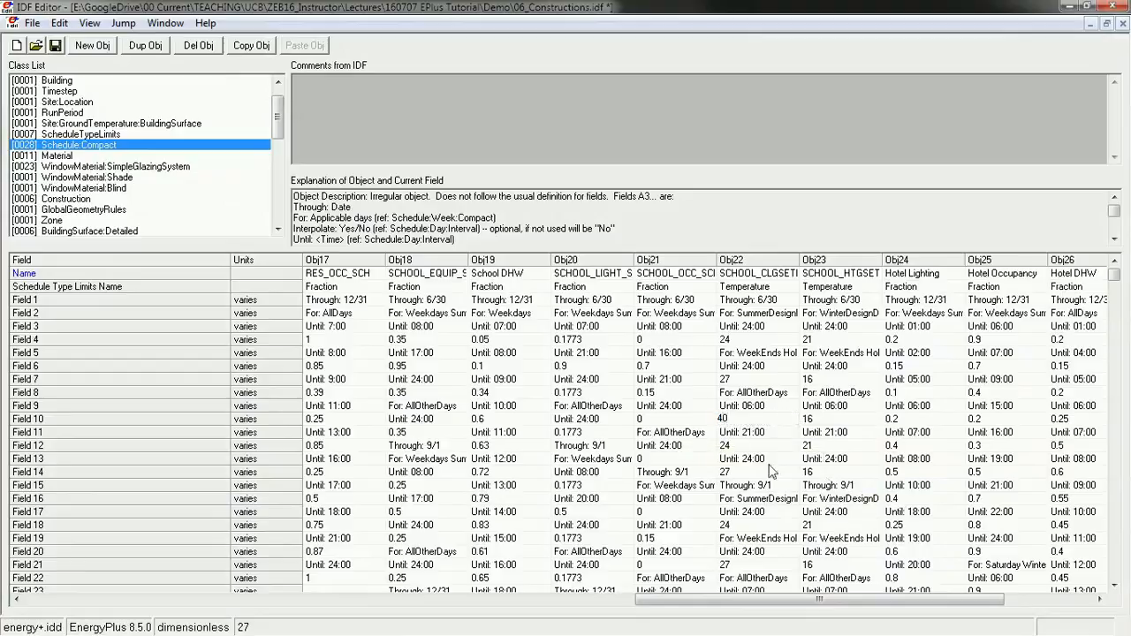
{"action": "double_click", "coordinate": [736, 445]}
{"action": "type", "text": "40"}
{"action": "key", "text": "Return"}
{"action": "left_click", "coordinate": [743, 472]}
{"action": "double_click", "coordinate": [750, 473]}
{"action": "type", "text": "40"}
{"action": "left_click", "coordinate": [746, 449]}
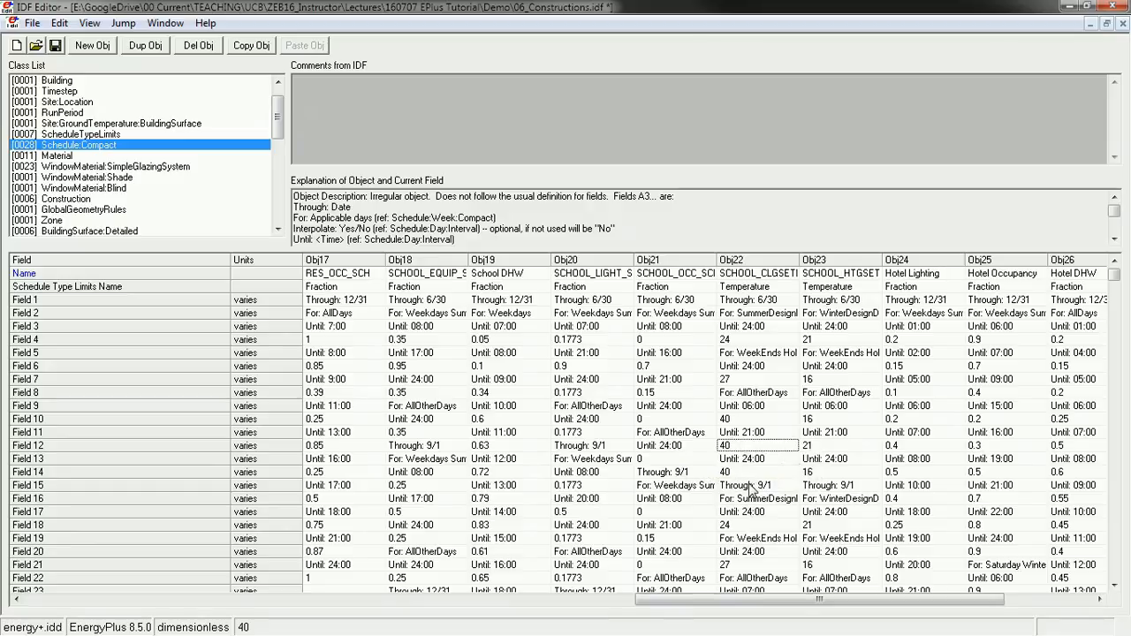
- Widen the SCHOOL_HTGSETP_SCH column and set its Fields 10, 12 and 14, the first AllOtherDays heating setpoints, to 10
{"action": "left_click", "coordinate": [737, 417]}
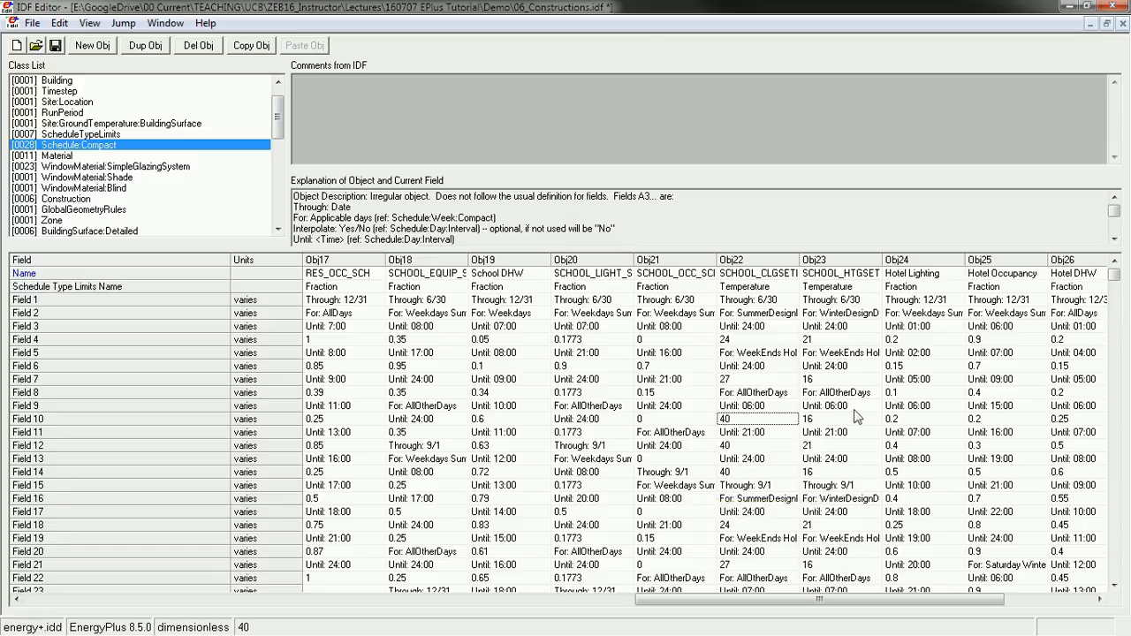
{"action": "left_click", "coordinate": [841, 419]}
{"action": "left_click_drag", "start_coordinate": [883, 260], "coordinate": [926, 259]}
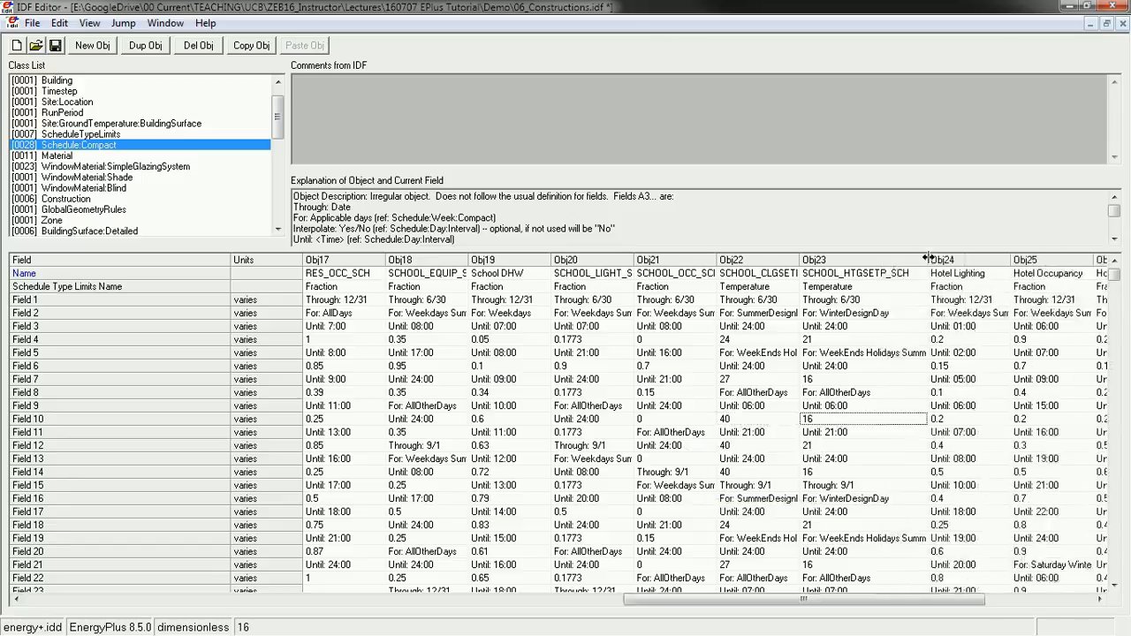
{"action": "left_click", "coordinate": [817, 422]}
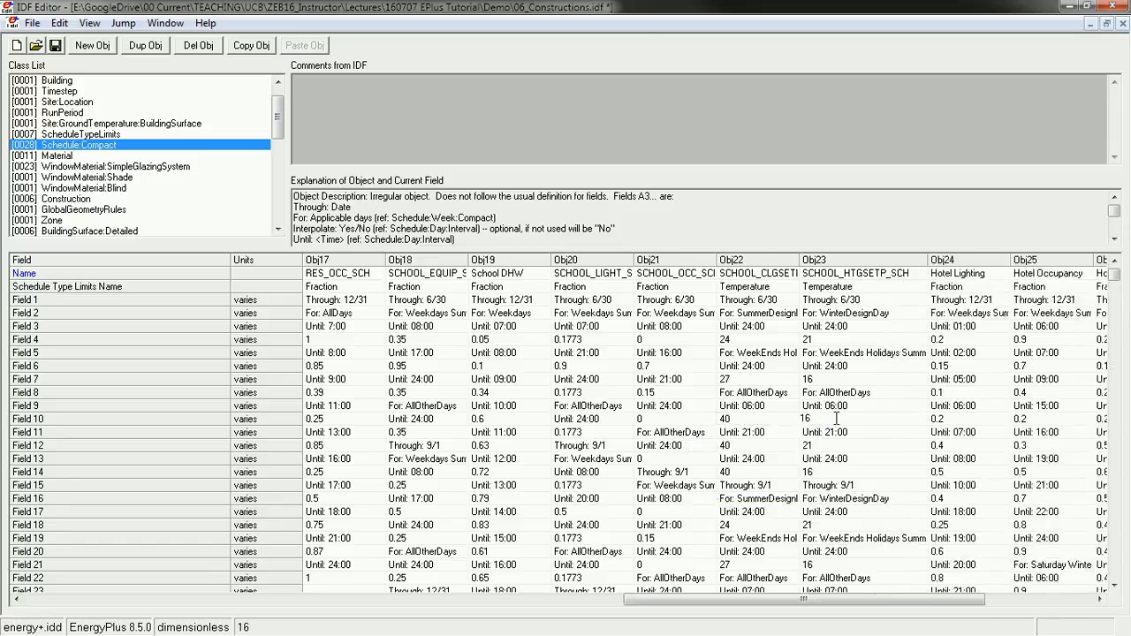
{"action": "double_click", "coordinate": [836, 419]}
{"action": "left_click", "coordinate": [833, 437]}
{"action": "double_click", "coordinate": [816, 445]}
{"action": "left_click_drag", "start_coordinate": [817, 445], "coordinate": [725, 438]}
{"action": "type", "text": "1"}
{"action": "key", "text": "Down"}
{"action": "key", "text": "Down"}
{"action": "type", "text": "10"}
{"action": "left_click", "coordinate": [712, 449]}
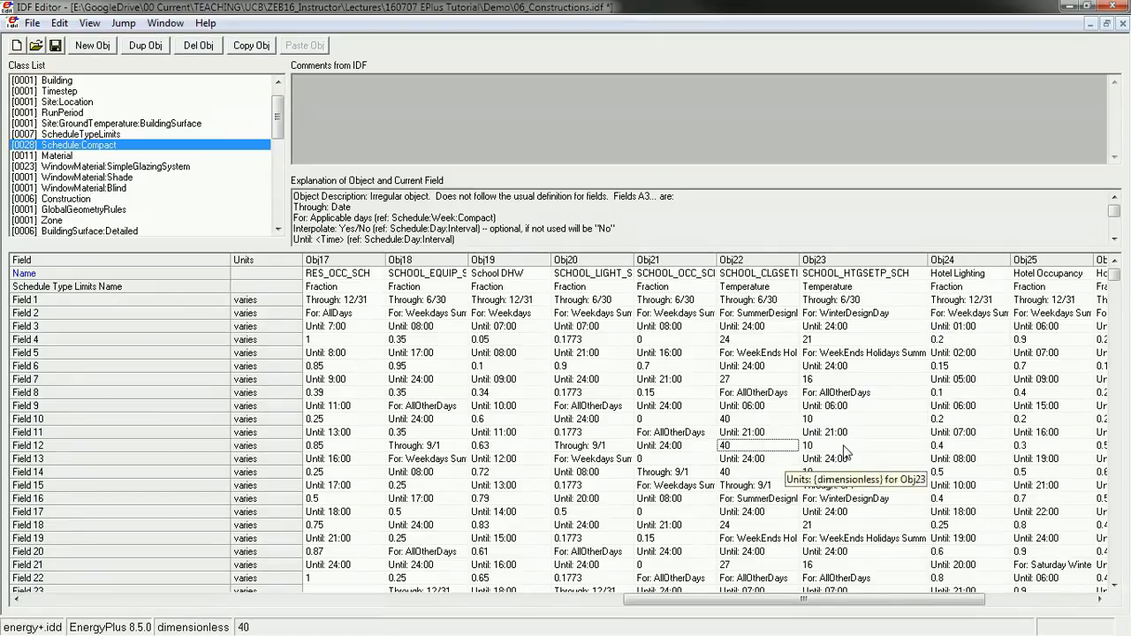
{"action": "key", "text": "alt+Tab"}
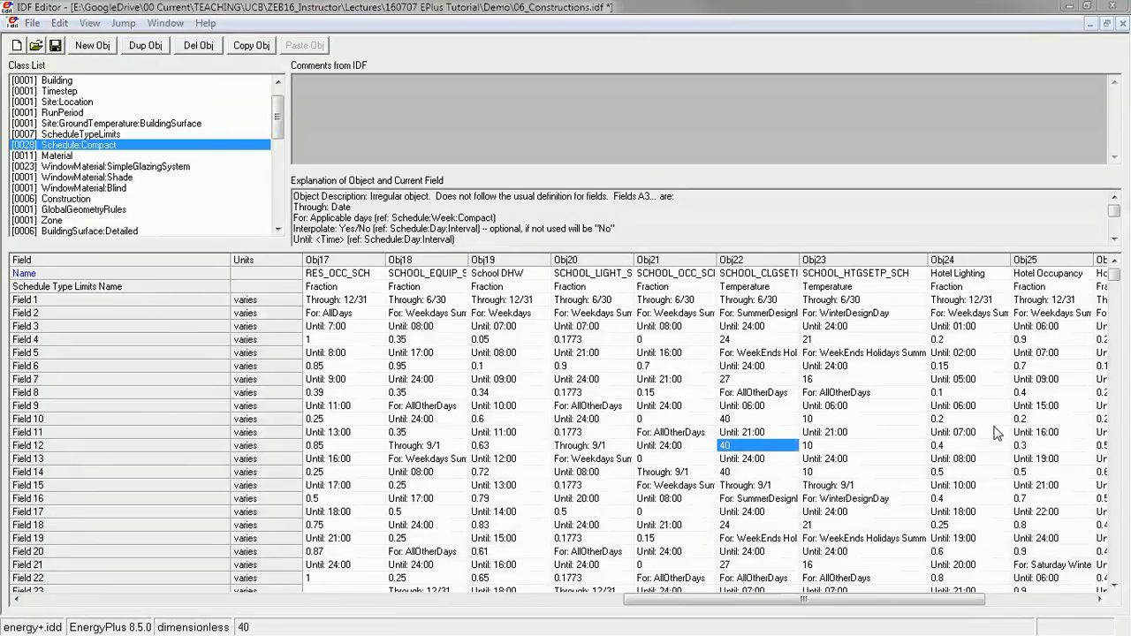
{"action": "left_click", "coordinate": [765, 407]}
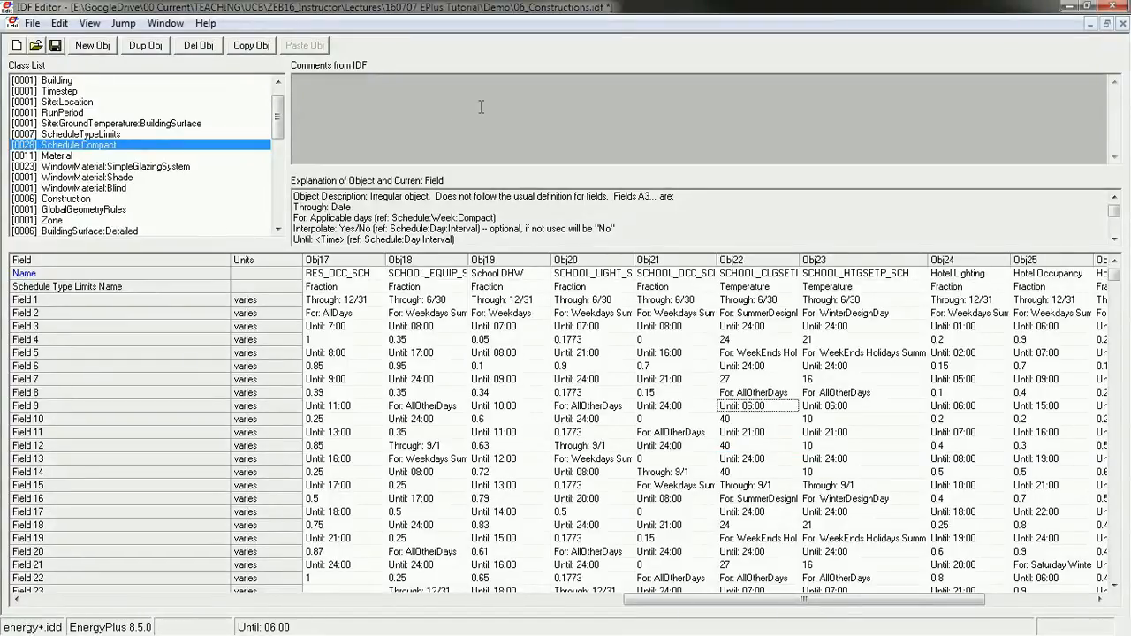
- Save the edited model as a new file named 07_ThermostatEdits.idf in the Demo folder
{"action": "left_click", "coordinate": [32, 23]}
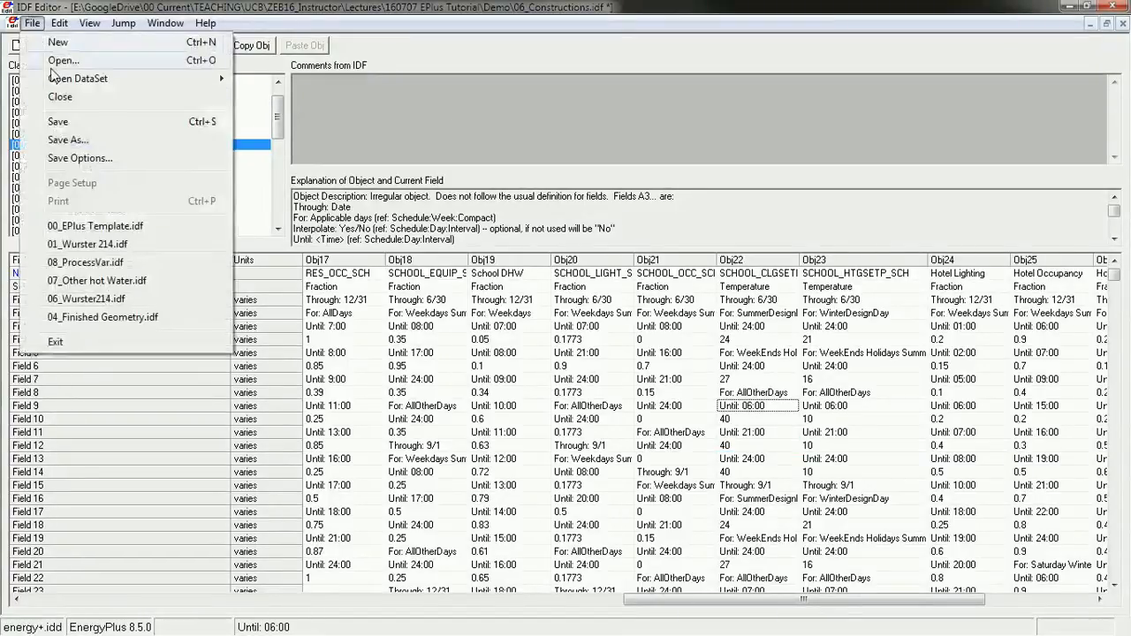
{"action": "left_click", "coordinate": [69, 139]}
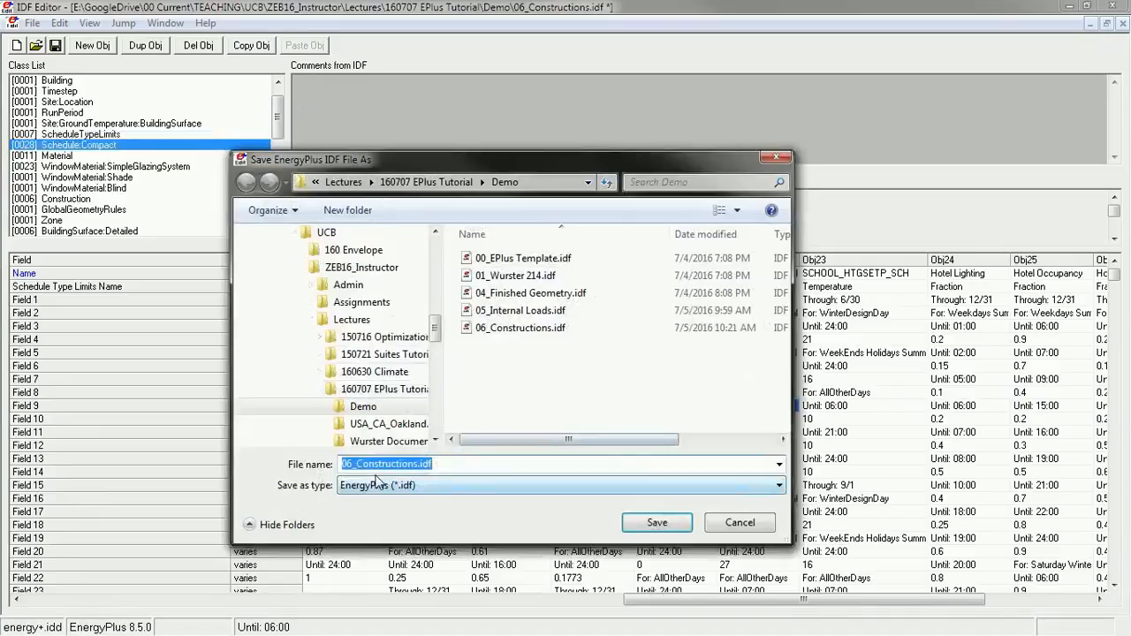
{"action": "left_click", "coordinate": [357, 466]}
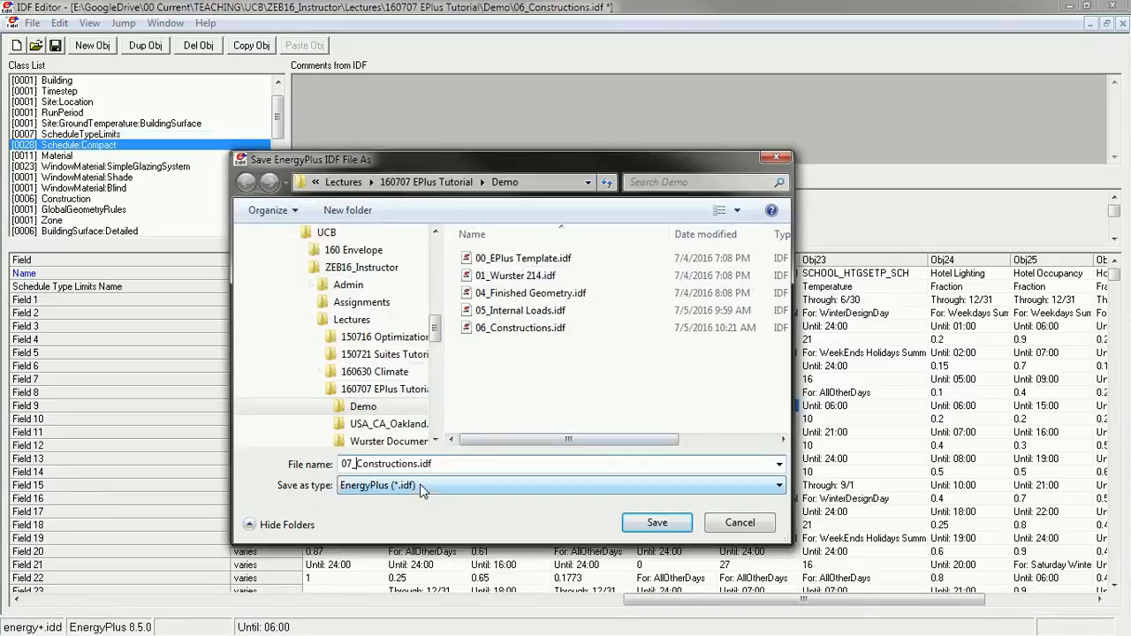
{"action": "type", "text": "Thermostat"}
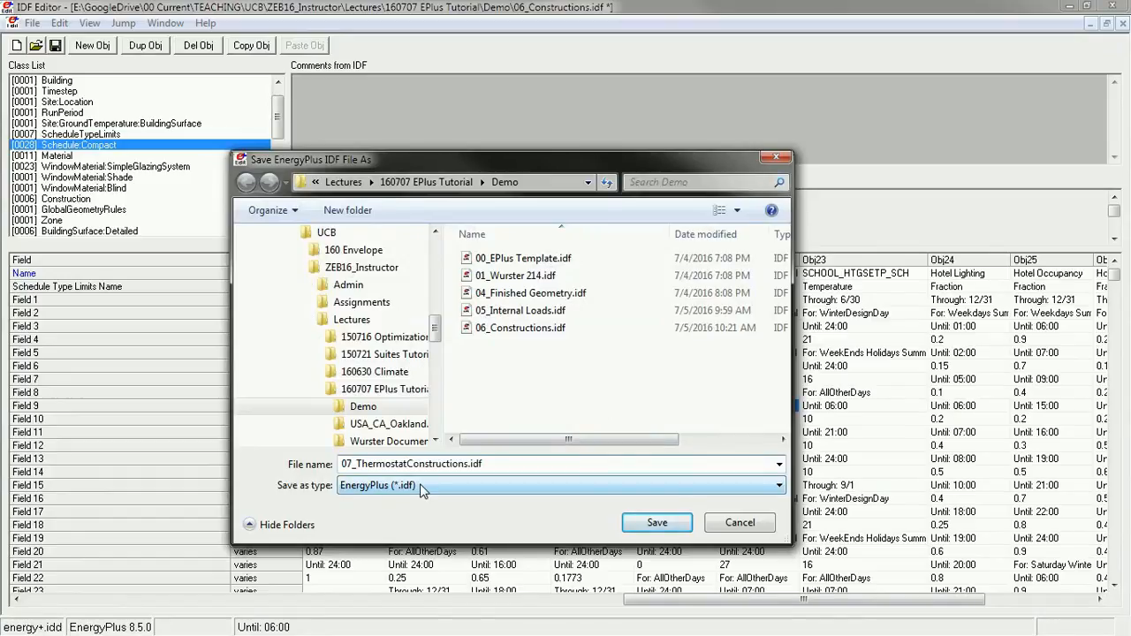
{"action": "type", "text": "Edits"}
{"action": "key", "text": "Delete"}
{"action": "key", "text": "Delete"}
{"action": "key", "text": "Delete"}
{"action": "key", "text": "Delete"}
{"action": "key", "text": "Delete"}
{"action": "key", "text": "Delete"}
{"action": "key", "text": "Delete"}
{"action": "key", "text": "Delete"}
{"action": "key", "text": "Delete"}
{"action": "key", "text": "Delete"}
{"action": "key", "text": "Delete"}
{"action": "key", "text": "Delete"}
{"action": "key", "text": "Delete"}
{"action": "key", "text": "Return"}
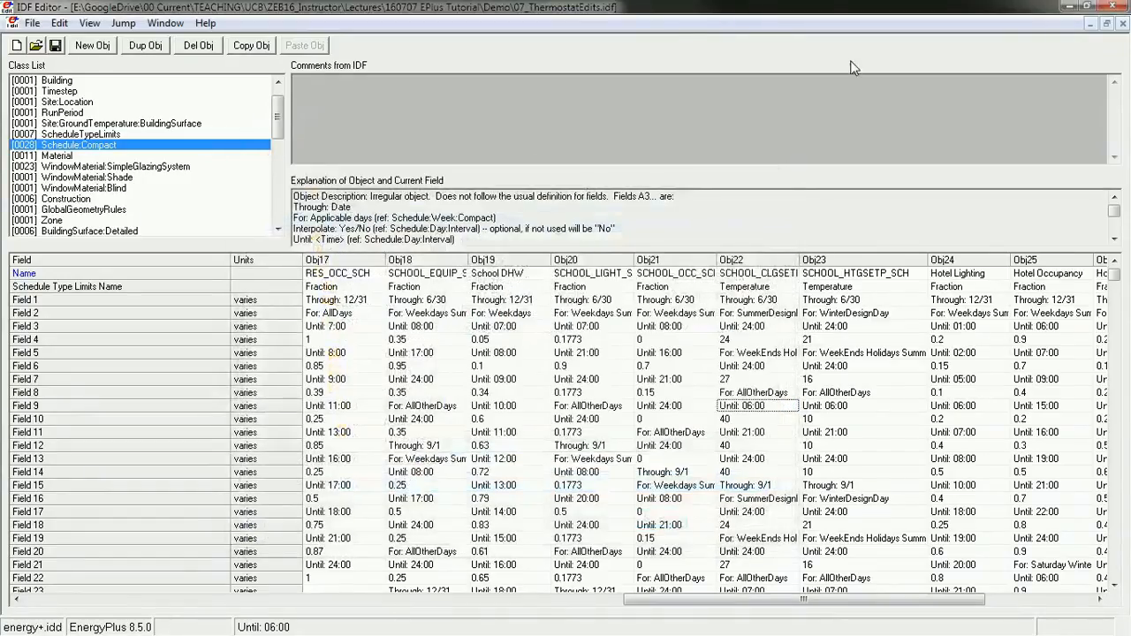
- Switch to EP-Launch, choose 07_ThermostatEdits.idf as the input file and run the simulation
{"action": "left_click", "coordinate": [1090, 6]}
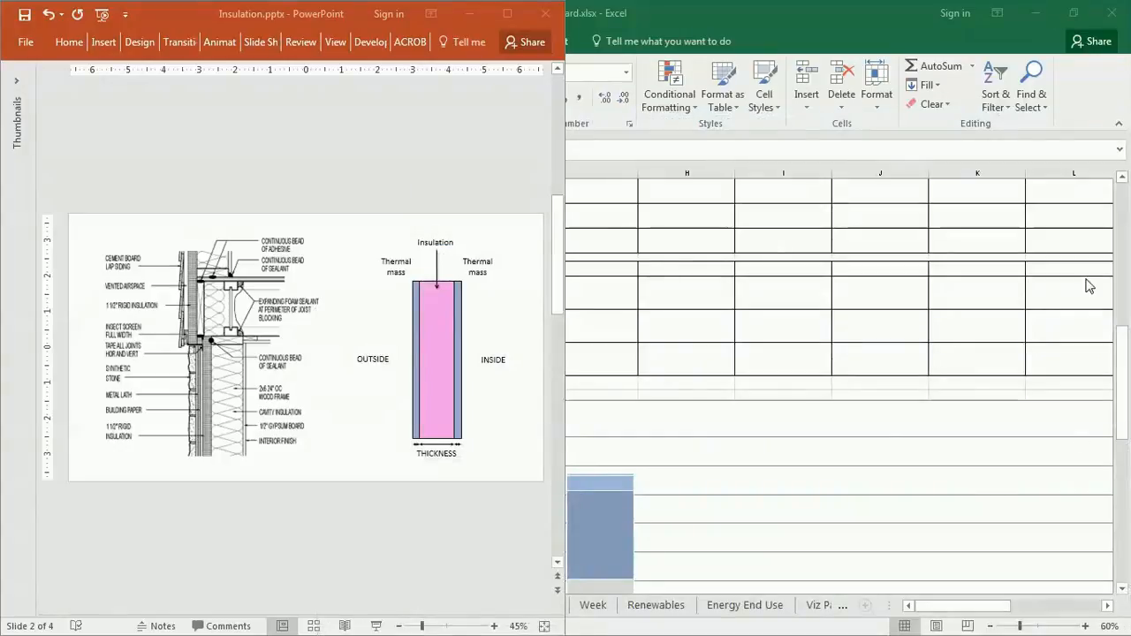
{"action": "left_click", "coordinate": [507, 13]}
{"action": "left_click", "coordinate": [1036, 14]}
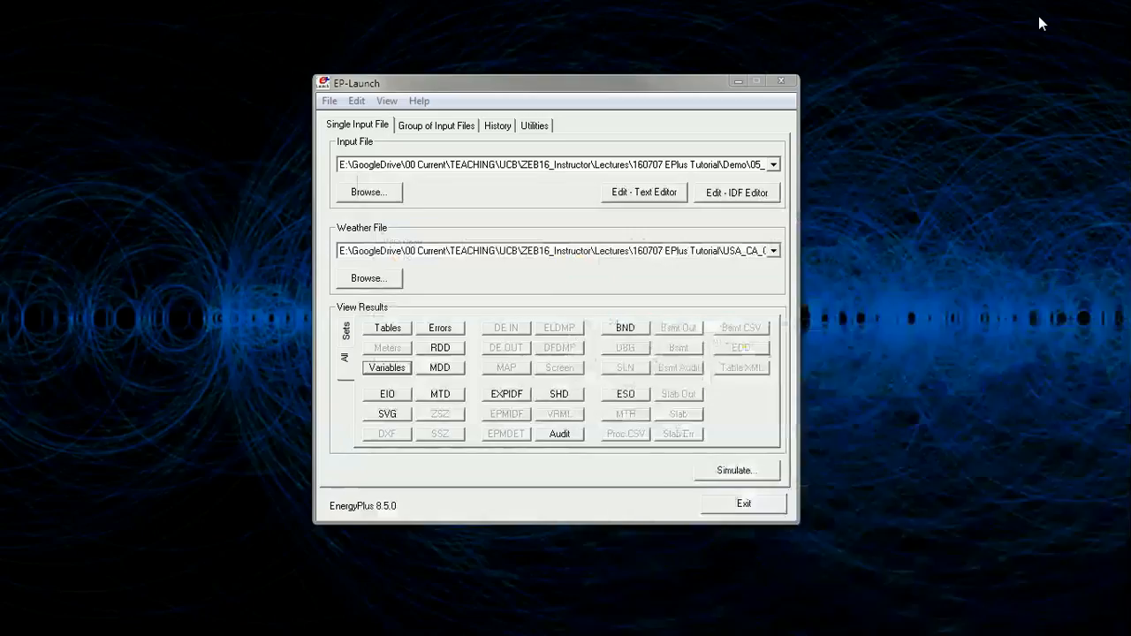
{"action": "left_click", "coordinate": [368, 192]}
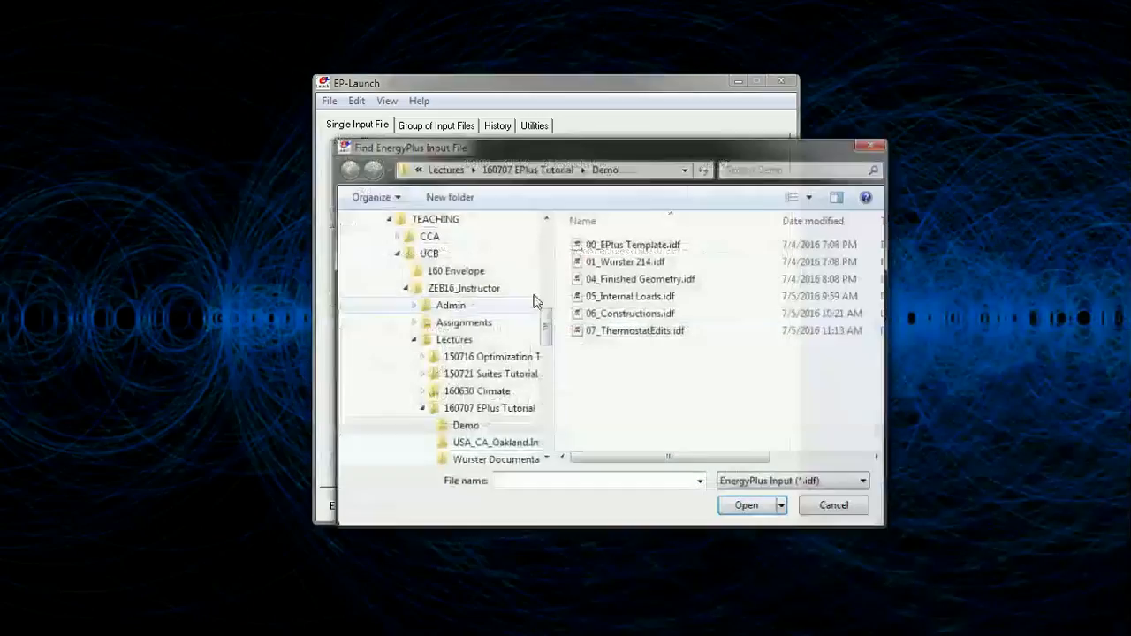
{"action": "left_click", "coordinate": [634, 330]}
{"action": "left_click", "coordinate": [747, 504]}
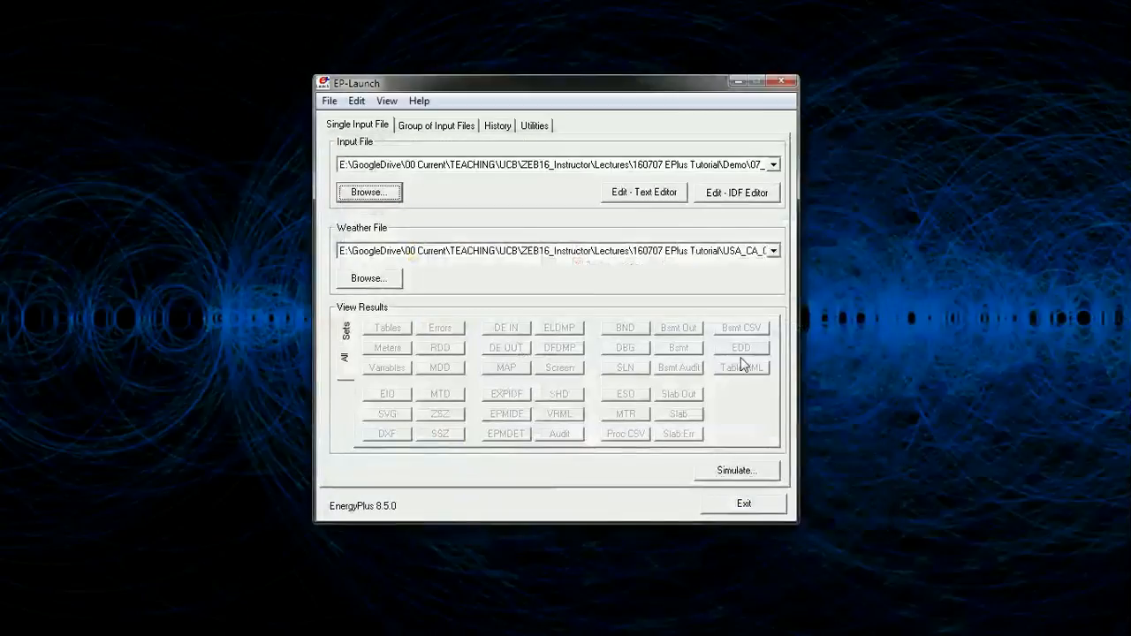
{"action": "left_click", "coordinate": [741, 477]}
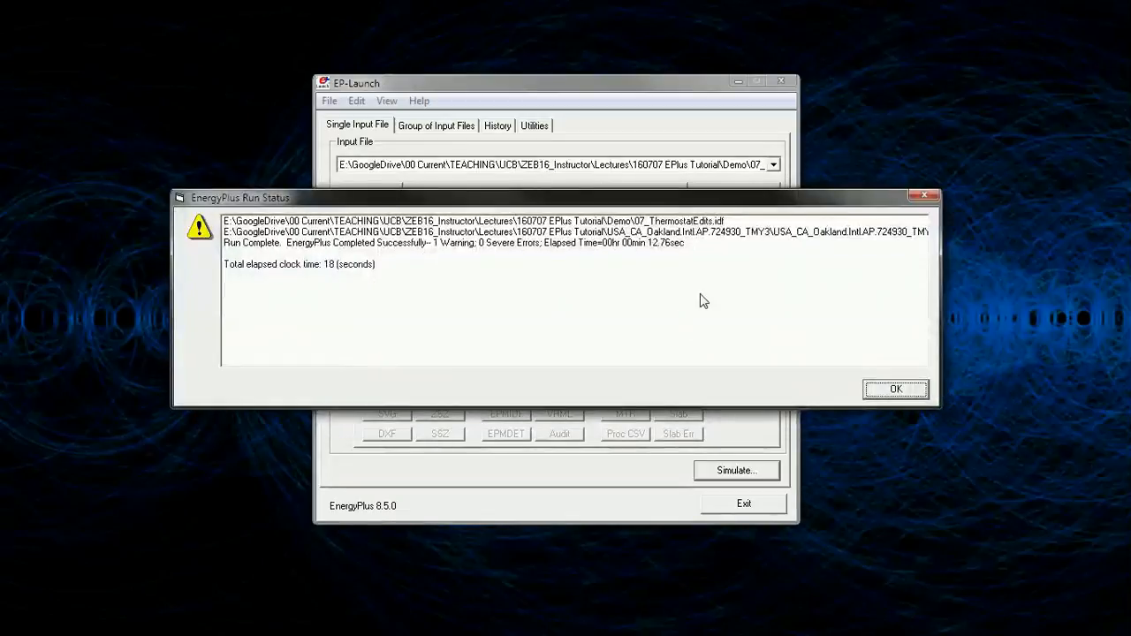
{"action": "left_click", "coordinate": [882, 387]}
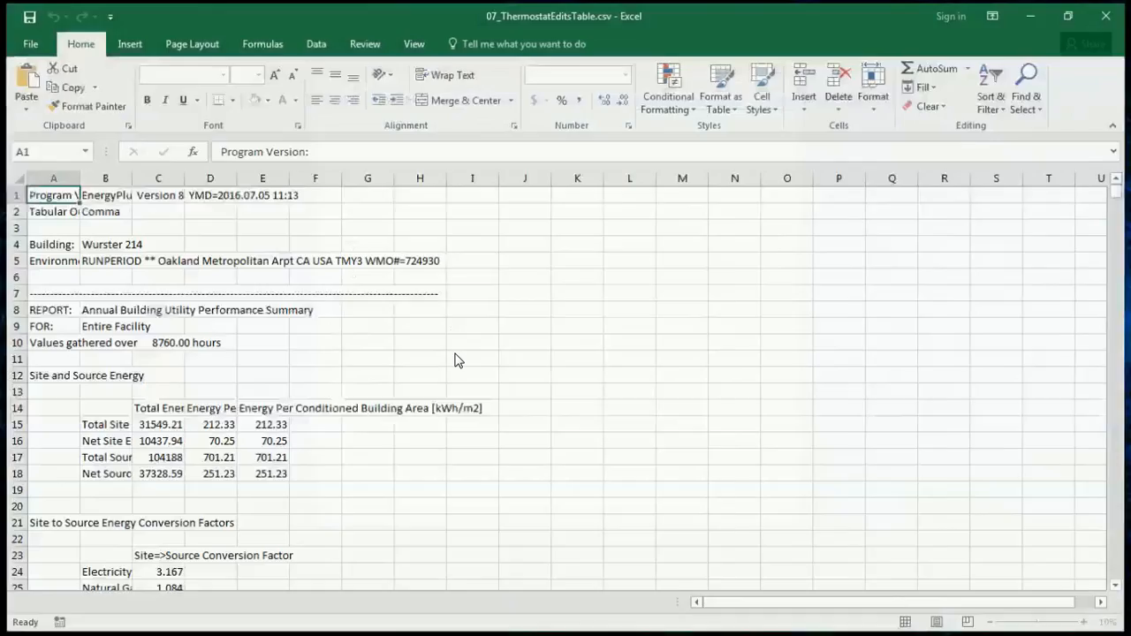
- Copy the entire 07_ThermostatEditsTable.csv results sheet into the Table sheet of ZEB16 Dashboard.xlsx
{"action": "left_click", "coordinate": [16, 178]}
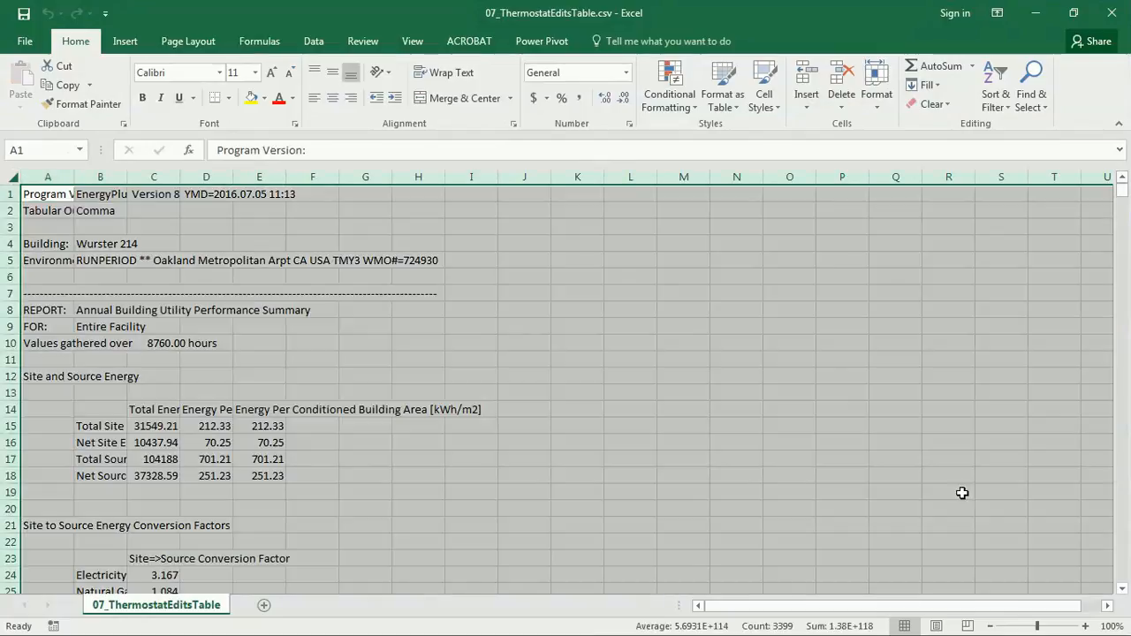
{"action": "key", "text": "ctrl+c"}
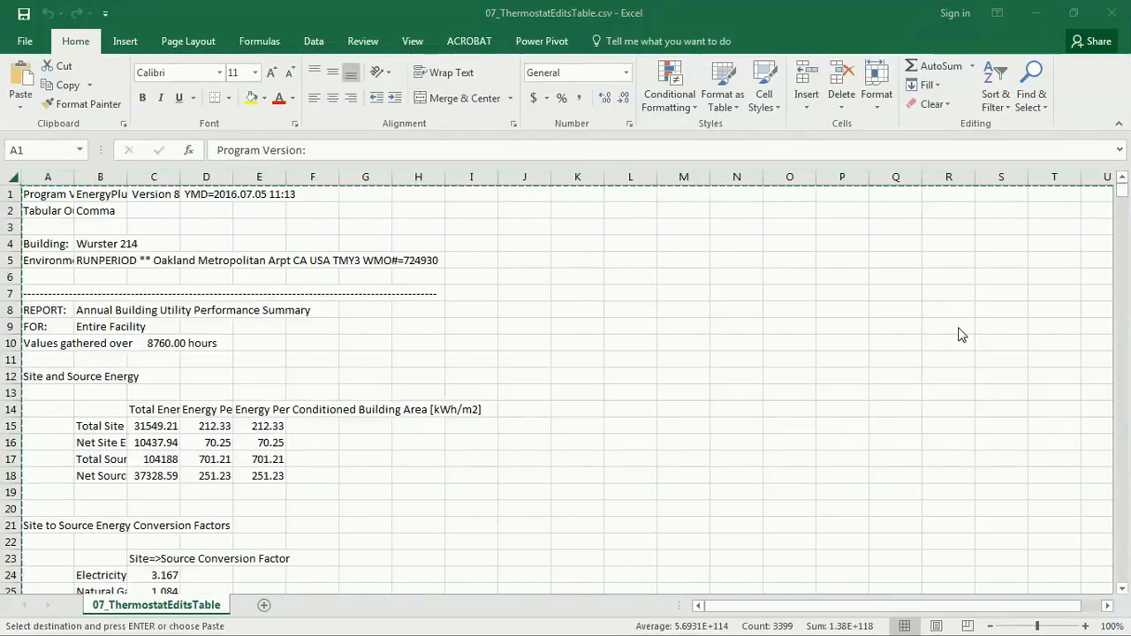
{"action": "key", "text": "alt+Tab"}
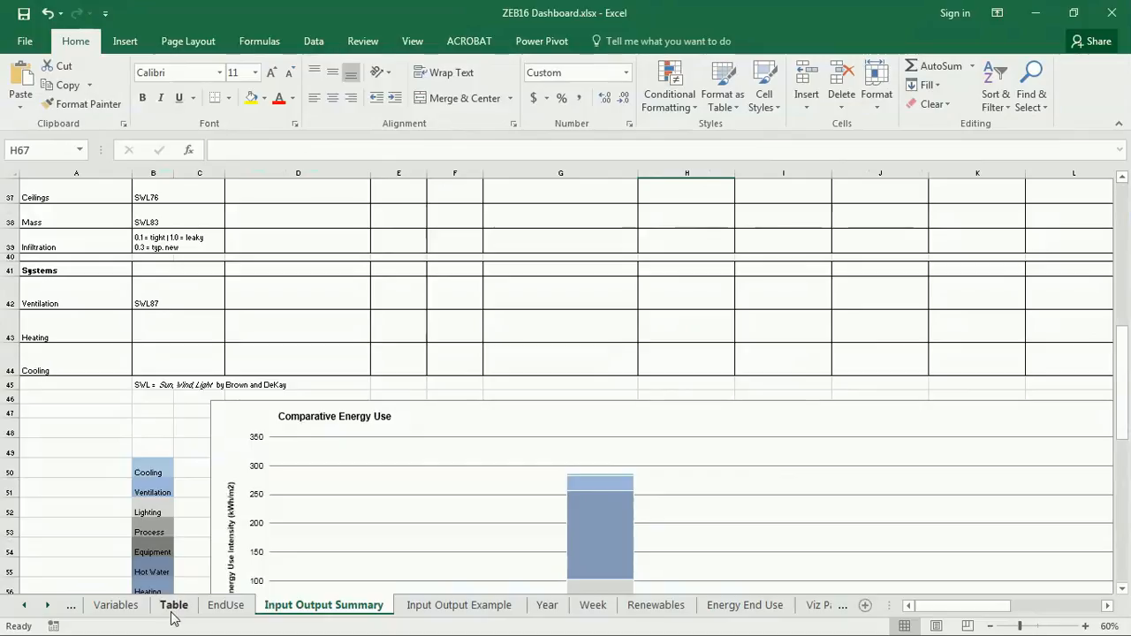
{"action": "left_click", "coordinate": [173, 605]}
{"action": "key", "text": "ctrl+v"}
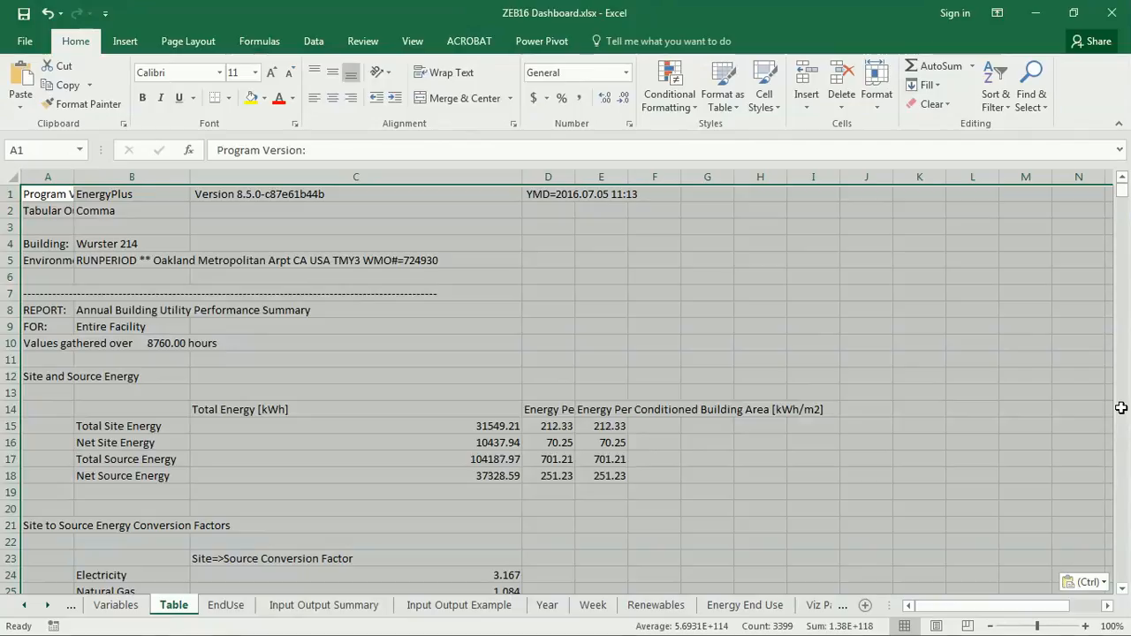
- Open the simulation's variables results and copy all of 07_ThermostatEdits.csv into the Variables sheet of ZEB16 Dashboard.xlsx
{"action": "key", "text": "alt+Tab"}
{"action": "left_click", "coordinate": [381, 369]}
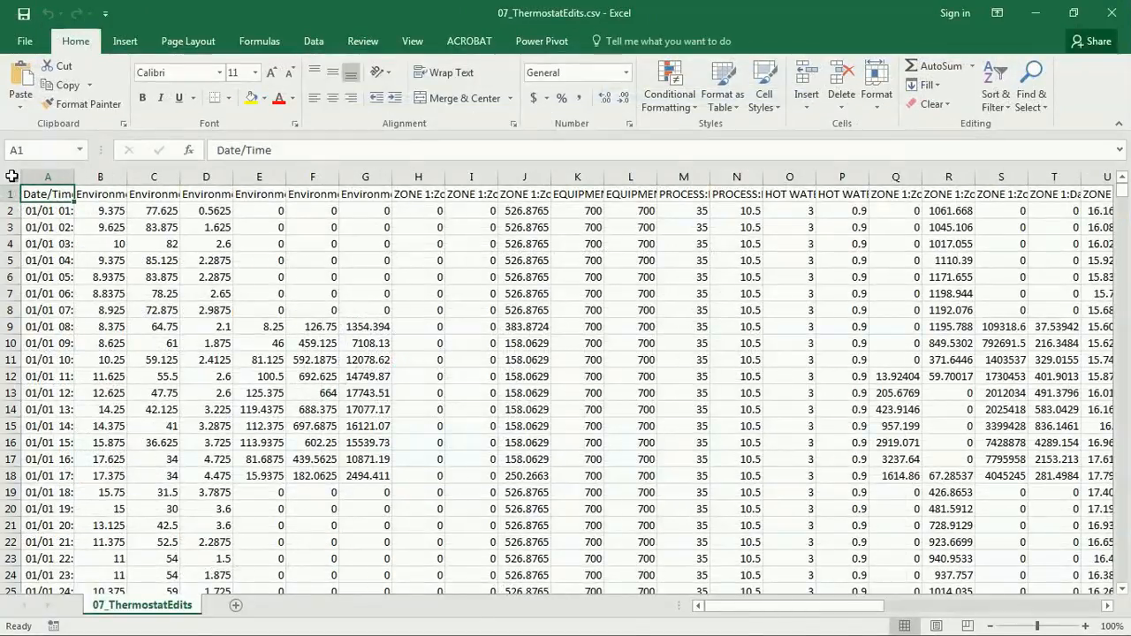
{"action": "left_click", "coordinate": [11, 176]}
{"action": "key", "text": "ctrl+c"}
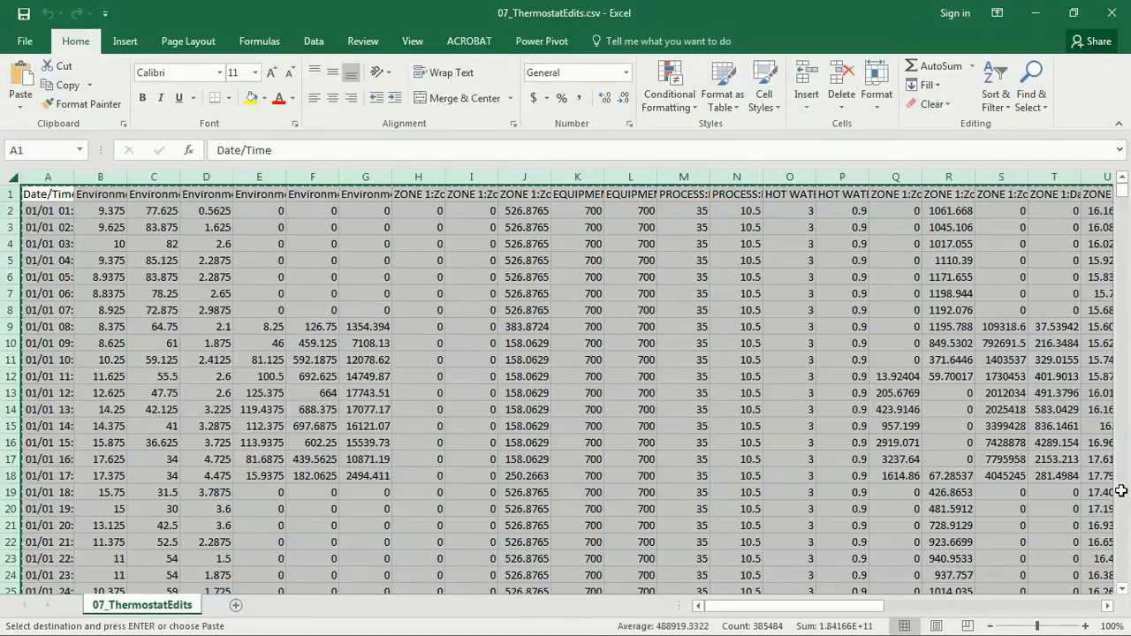
{"action": "key", "text": "alt+Tab"}
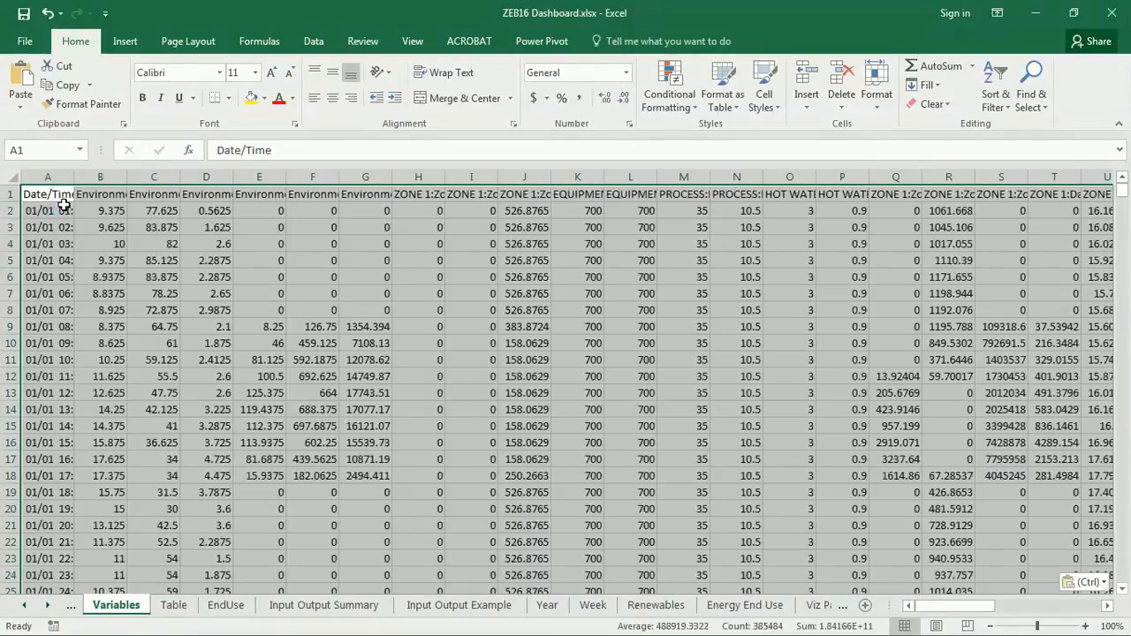
- Copy the end-use results G28:G34 from the EndUse sheet as values into the 01_People Energy Use column of Input Output Summary, starting at H67
{"action": "left_click", "coordinate": [221, 606]}
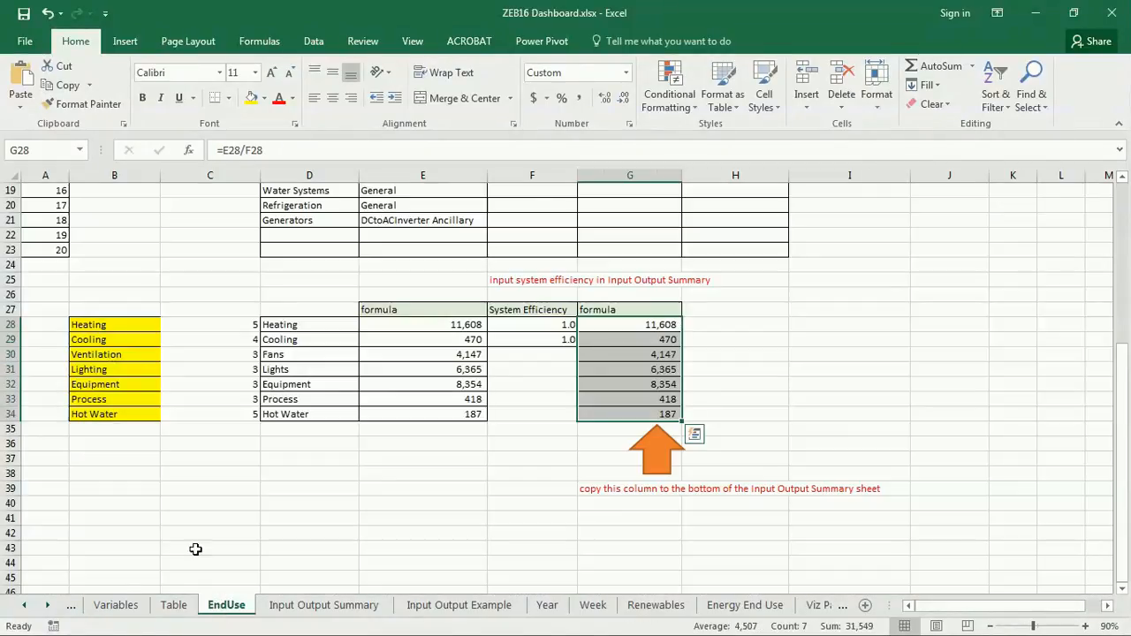
{"action": "left_click", "coordinate": [735, 339]}
{"action": "left_click_drag", "start_coordinate": [661, 326], "coordinate": [662, 407]}
{"action": "key", "text": "ctrl+c"}
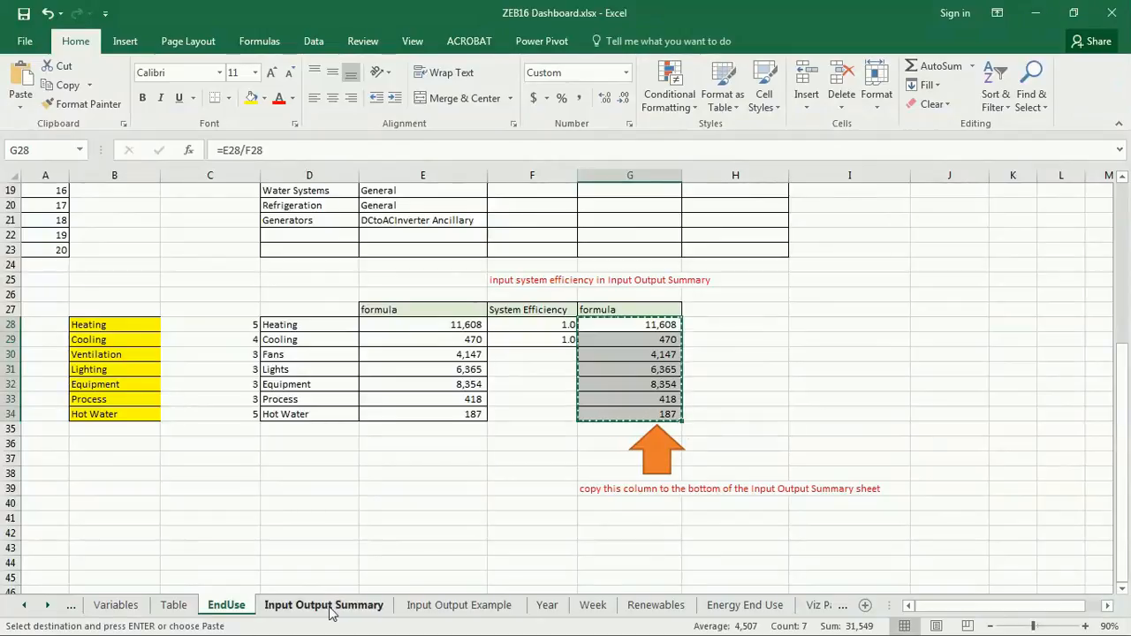
{"action": "left_click", "coordinate": [328, 608]}
{"action": "scroll", "coordinate": [384, 412], "scroll_direction": "down", "scroll_amount": 5}
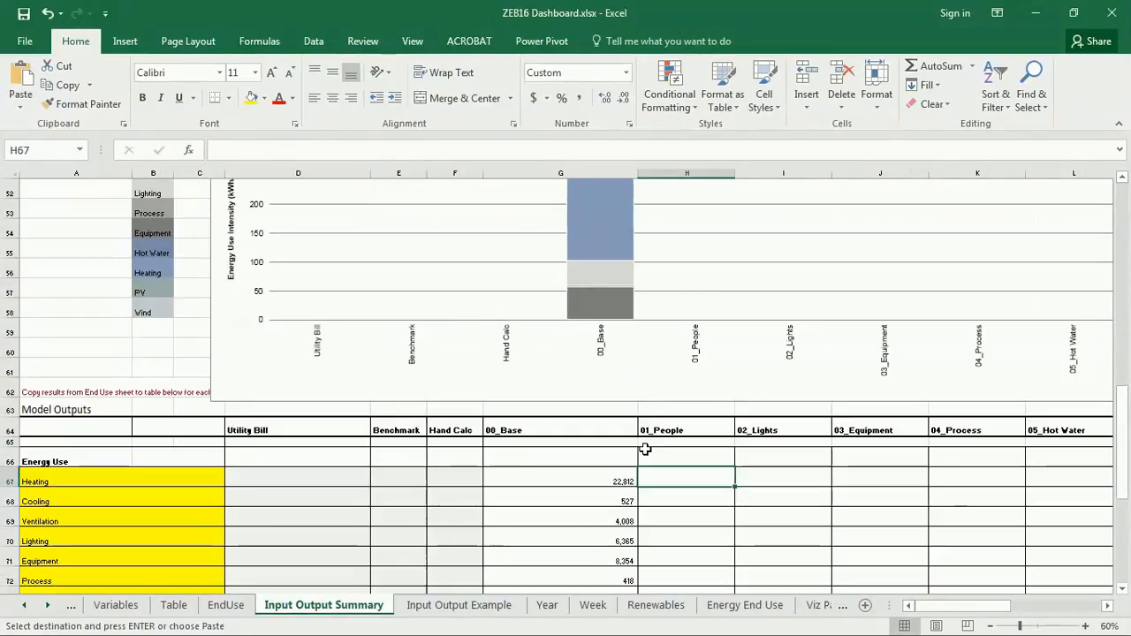
{"action": "scroll", "coordinate": [678, 477], "scroll_direction": "down", "scroll_amount": 2}
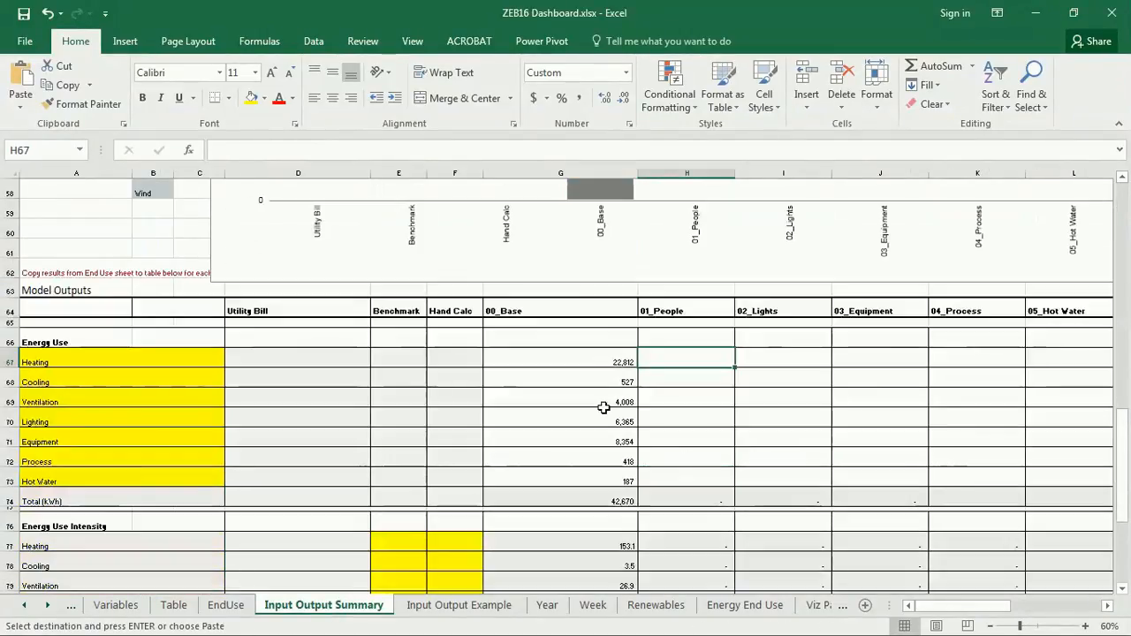
{"action": "right_click", "coordinate": [674, 360]}
{"action": "left_click", "coordinate": [734, 86]}
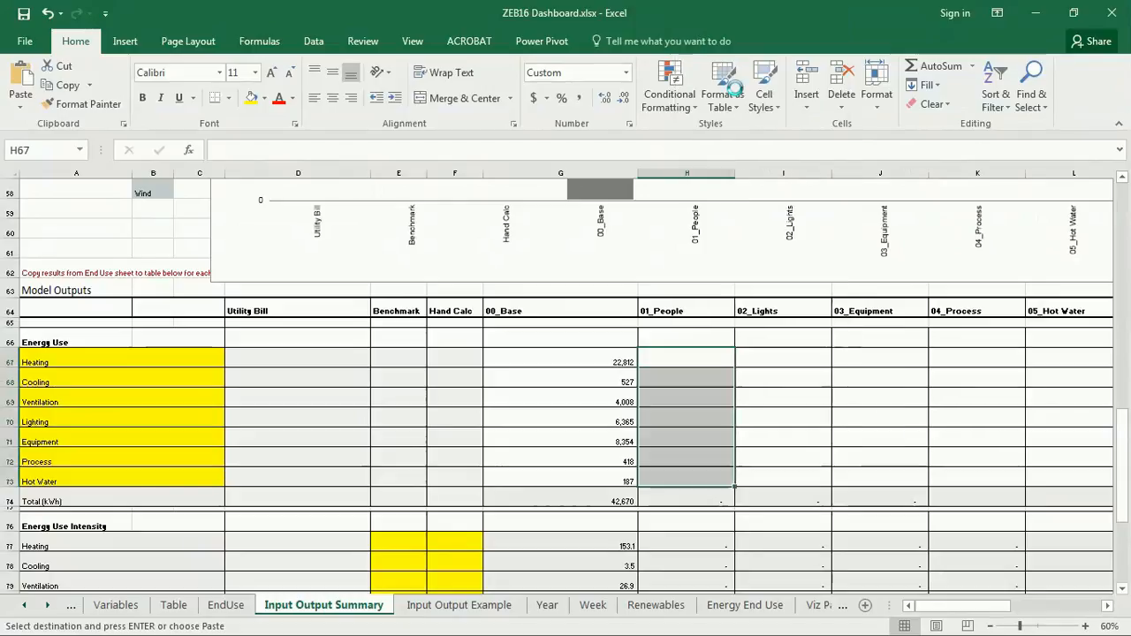
{"action": "left_click", "coordinate": [804, 419]}
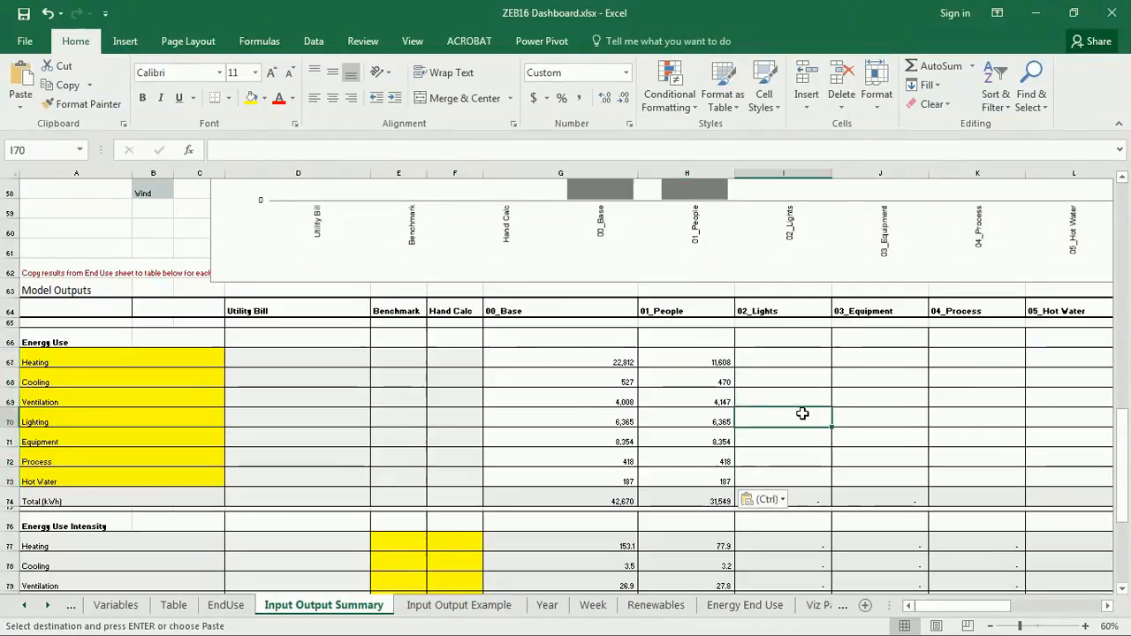
- Compare the 00_Base and 01_People bars in the Comparative Energy Use chart, including the heating portion, and review the model outputs table
{"action": "scroll", "coordinate": [806, 414], "scroll_direction": "up", "scroll_amount": 1}
{"action": "scroll", "coordinate": [807, 413], "scroll_direction": "up", "scroll_amount": 4}
{"action": "scroll", "coordinate": [687, 328], "scroll_direction": "down", "scroll_amount": 1}
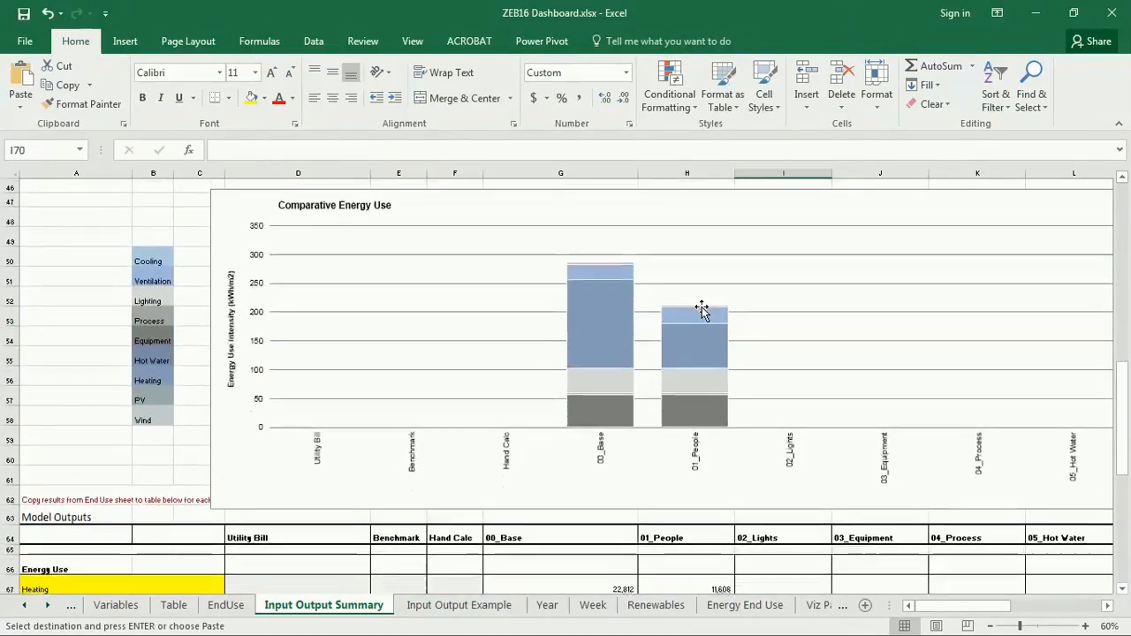
{"action": "scroll", "coordinate": [732, 320], "scroll_direction": "down", "scroll_amount": 1}
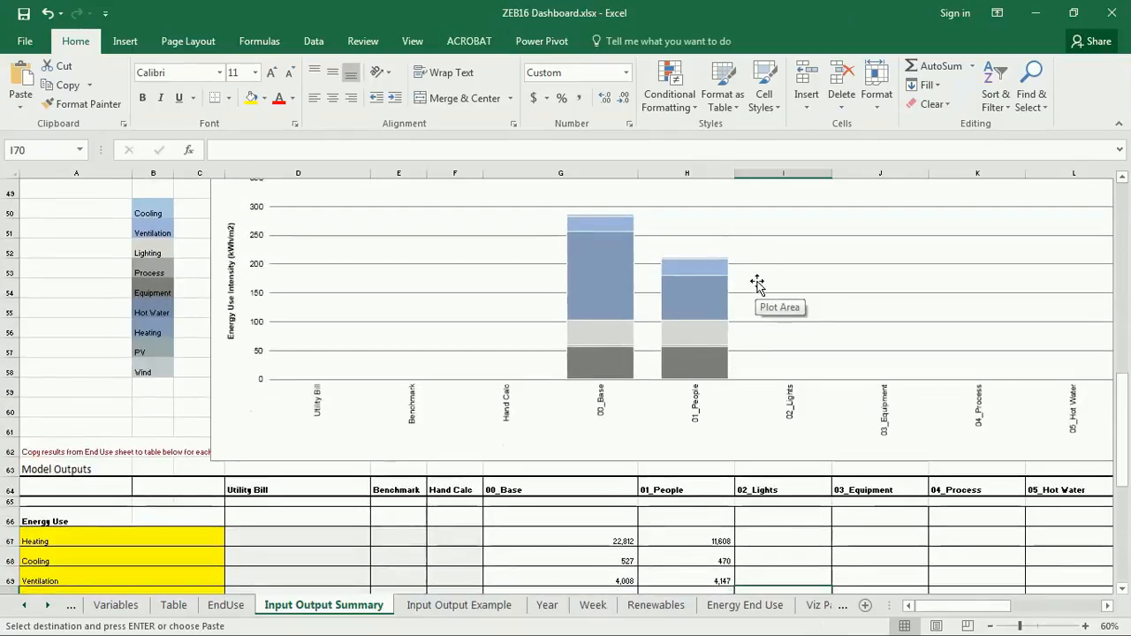
{"action": "scroll", "coordinate": [758, 286], "scroll_direction": "up", "scroll_amount": 1}
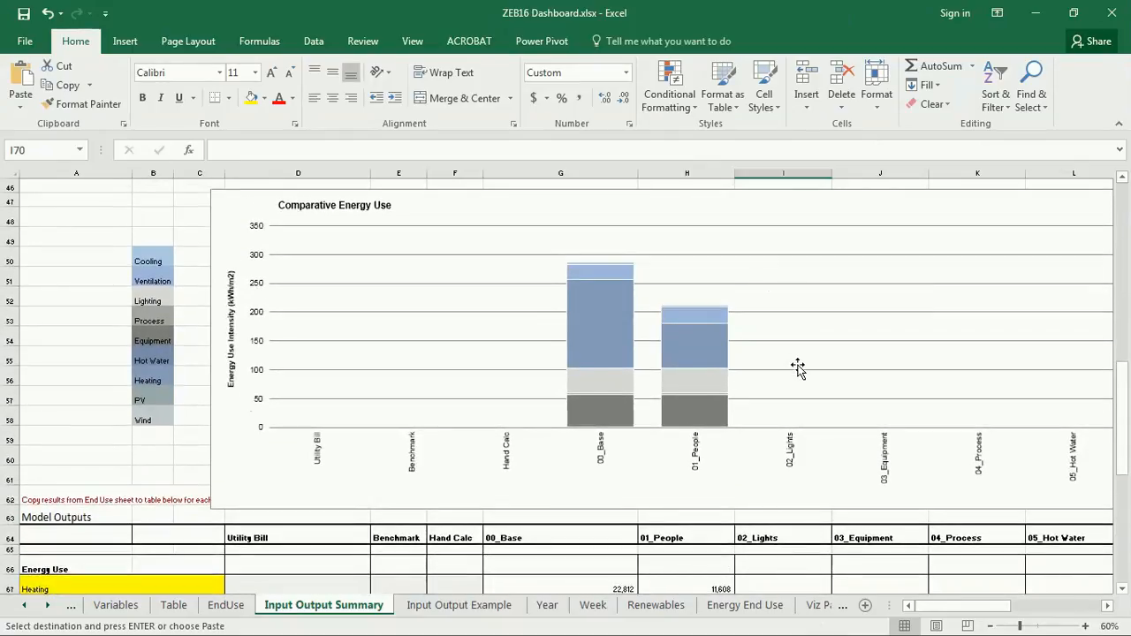
{"action": "mouse_move", "coordinate": [705, 357]}
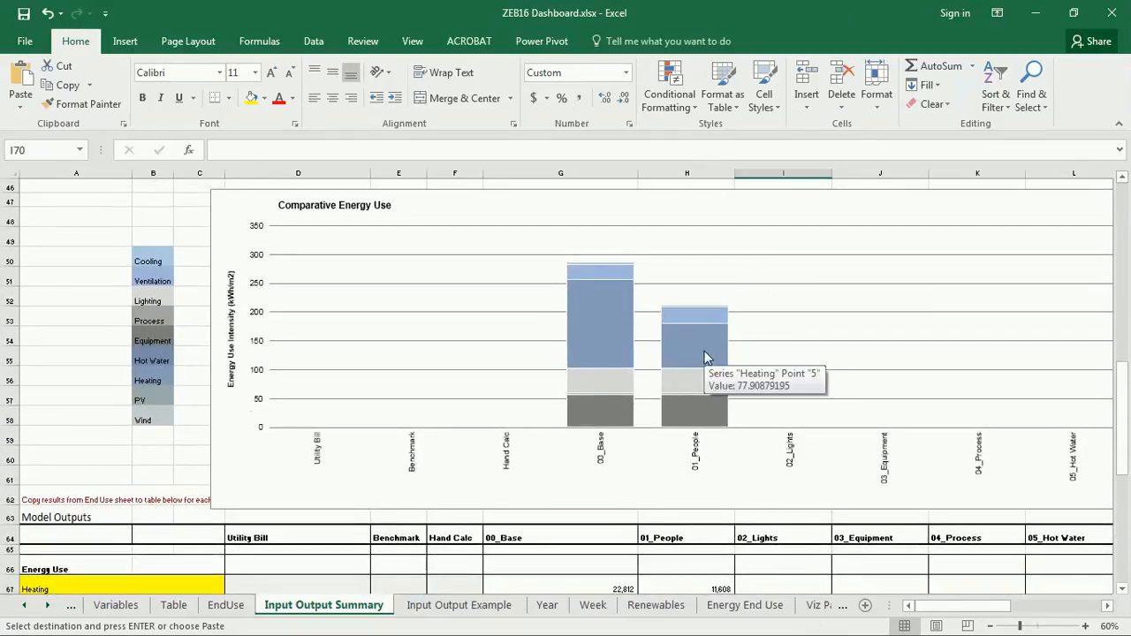
{"action": "scroll", "coordinate": [783, 259], "scroll_direction": "down", "scroll_amount": 4}
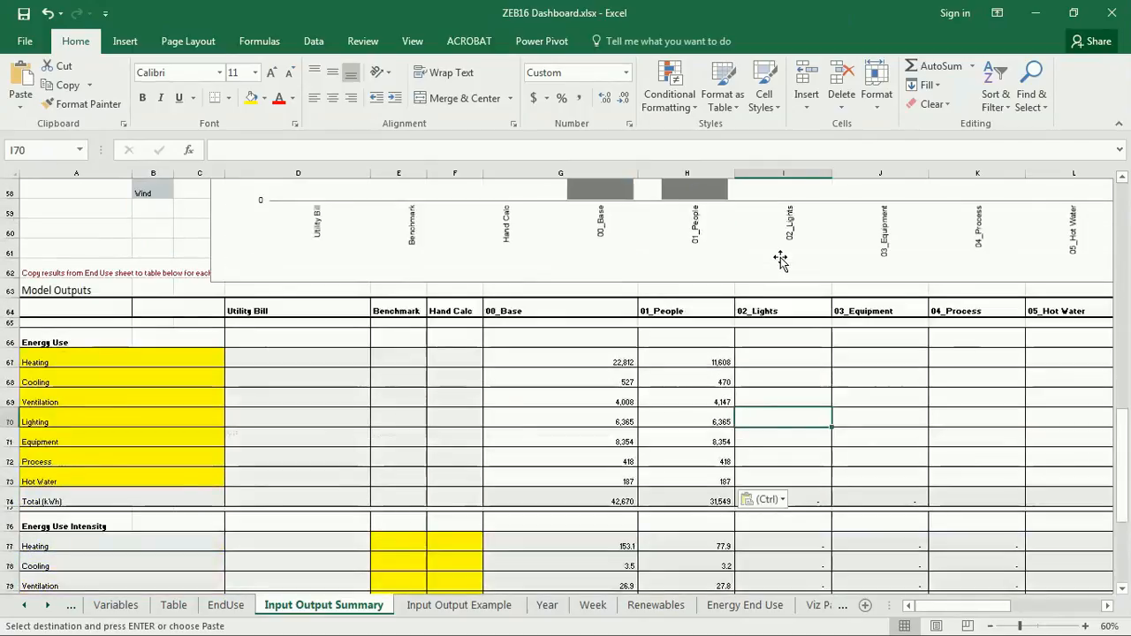
- Compare the cooling and ventilation energy of 00_Base and 01_People in the Energy Use table and the Comparative Energy Use chart
{"action": "scroll", "coordinate": [746, 260], "scroll_direction": "up", "scroll_amount": 3}
{"action": "scroll", "coordinate": [760, 274], "scroll_direction": "down", "scroll_amount": 4}
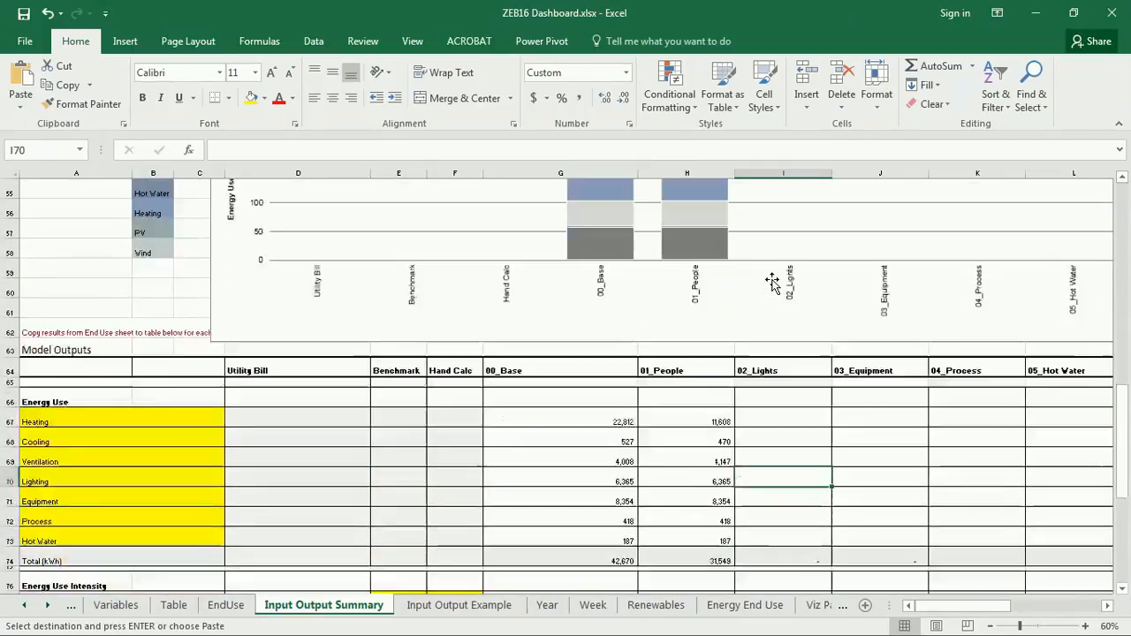
{"action": "scroll", "coordinate": [766, 291], "scroll_direction": "down", "scroll_amount": 1}
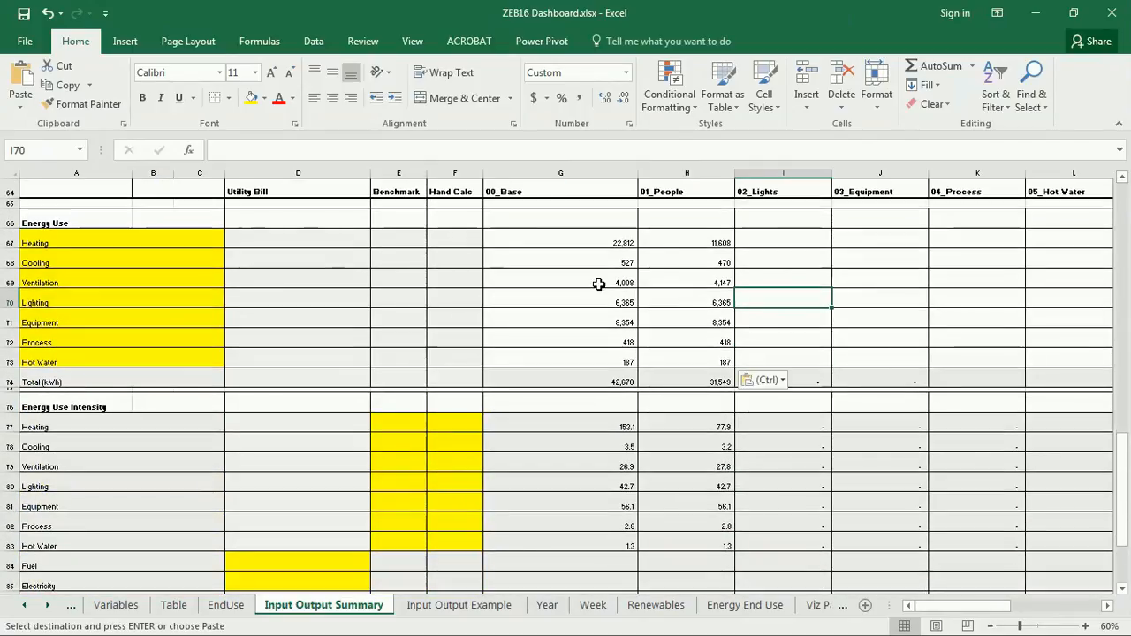
{"action": "left_click", "coordinate": [676, 262]}
{"action": "left_click", "coordinate": [628, 262]}
{"action": "left_click", "coordinate": [644, 260]}
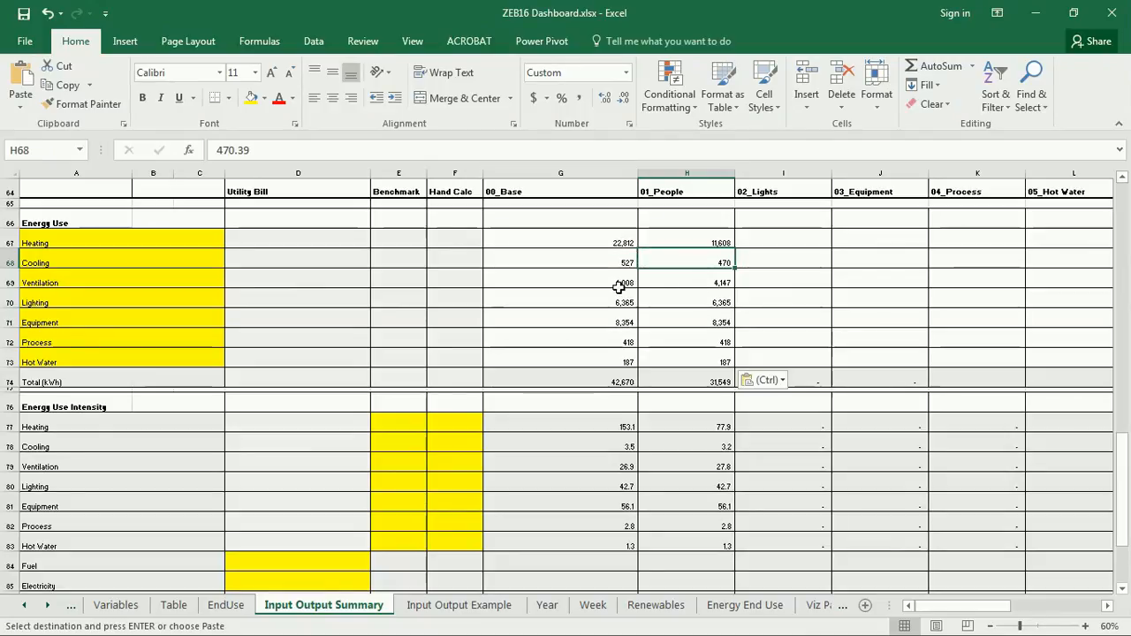
{"action": "left_click_drag", "start_coordinate": [622, 283], "coordinate": [661, 283]}
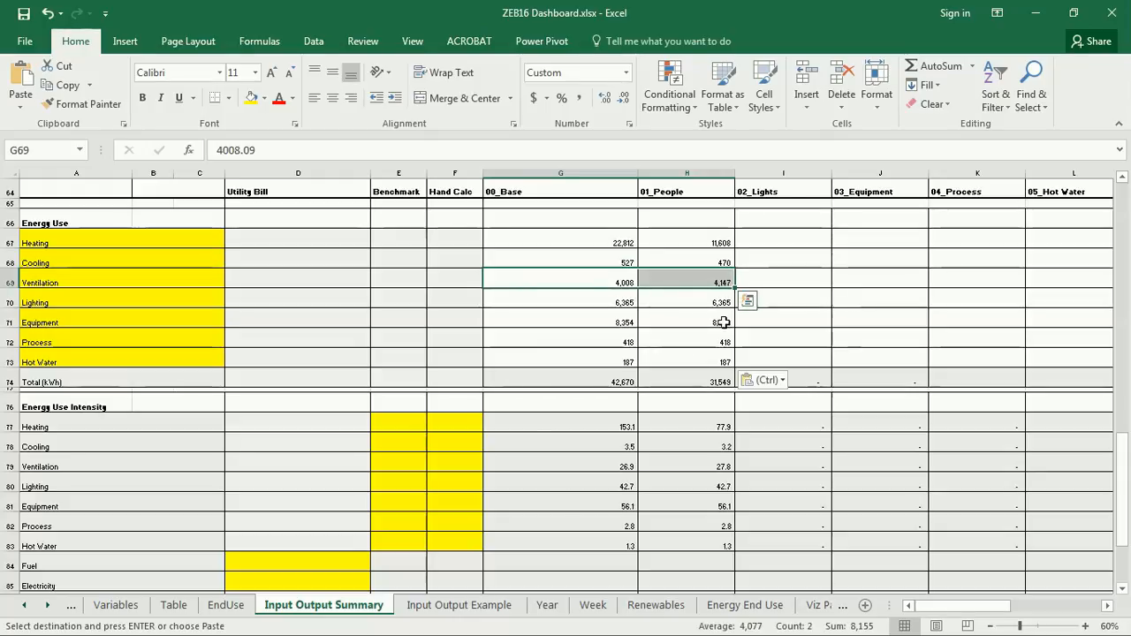
{"action": "scroll", "coordinate": [704, 336], "scroll_direction": "up", "scroll_amount": 2}
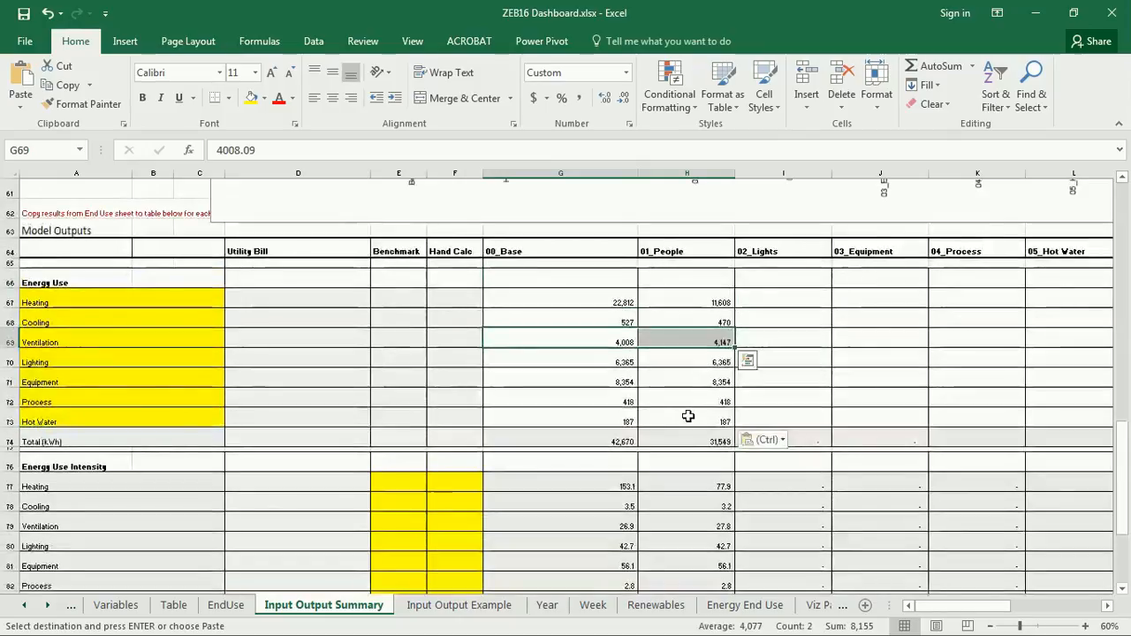
{"action": "scroll", "coordinate": [688, 417], "scroll_direction": "up", "scroll_amount": 4}
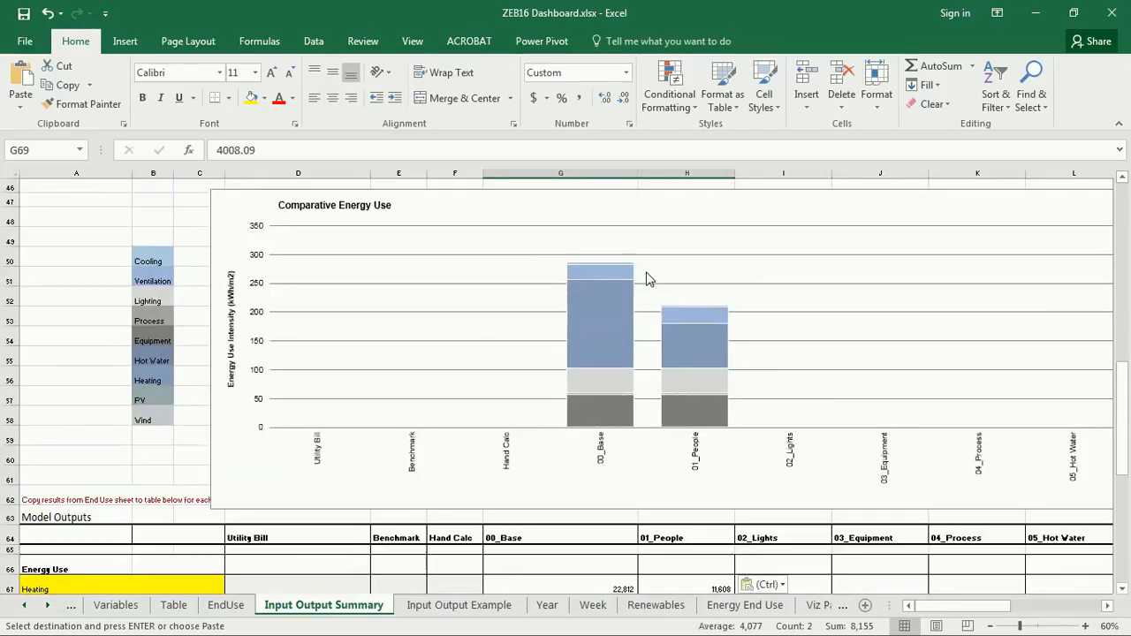
{"action": "scroll", "coordinate": [648, 292], "scroll_direction": "down", "scroll_amount": 4}
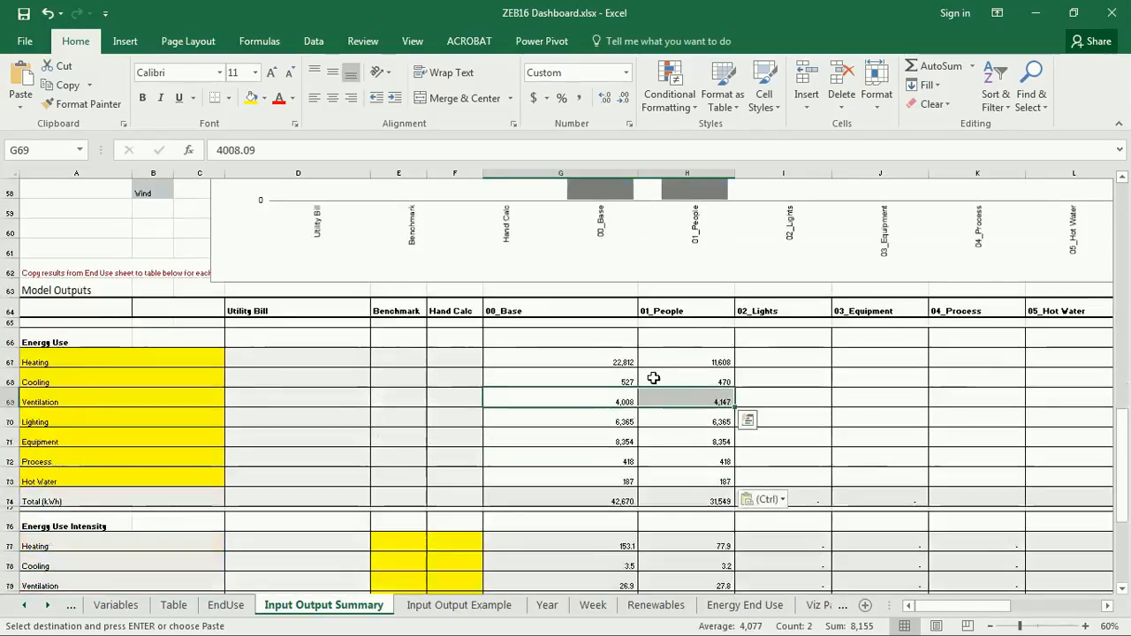
{"action": "scroll", "coordinate": [654, 499], "scroll_direction": "up", "scroll_amount": 5}
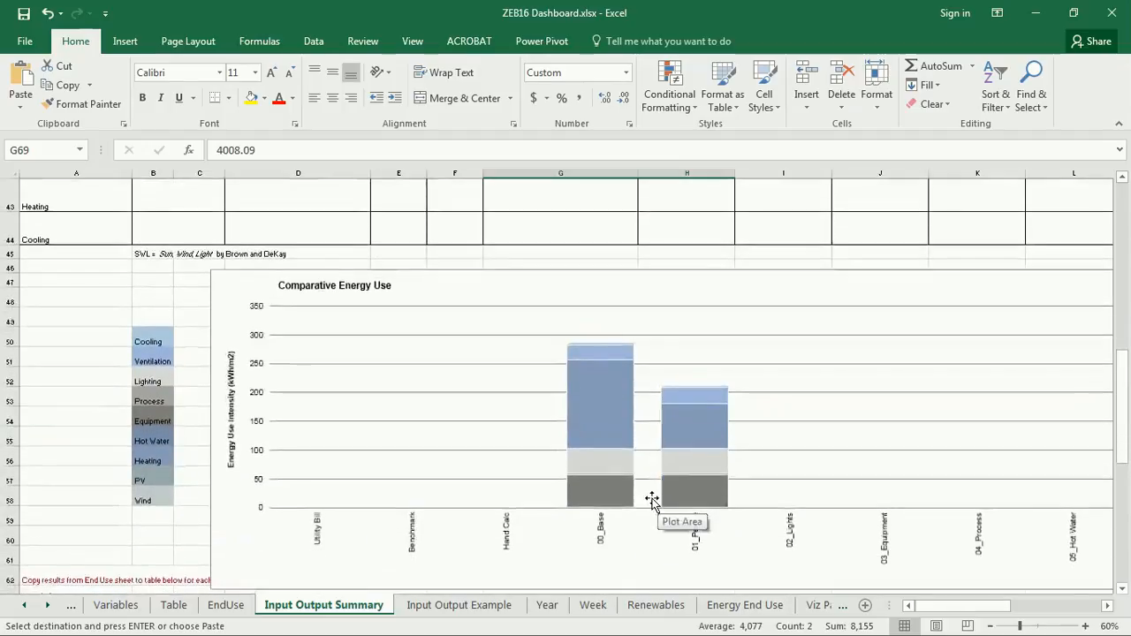
- Copy the Comparative Energy Use chart and paste the duplicate into the empty cells below the Energy Use Intensity table
{"action": "left_click", "coordinate": [230, 283]}
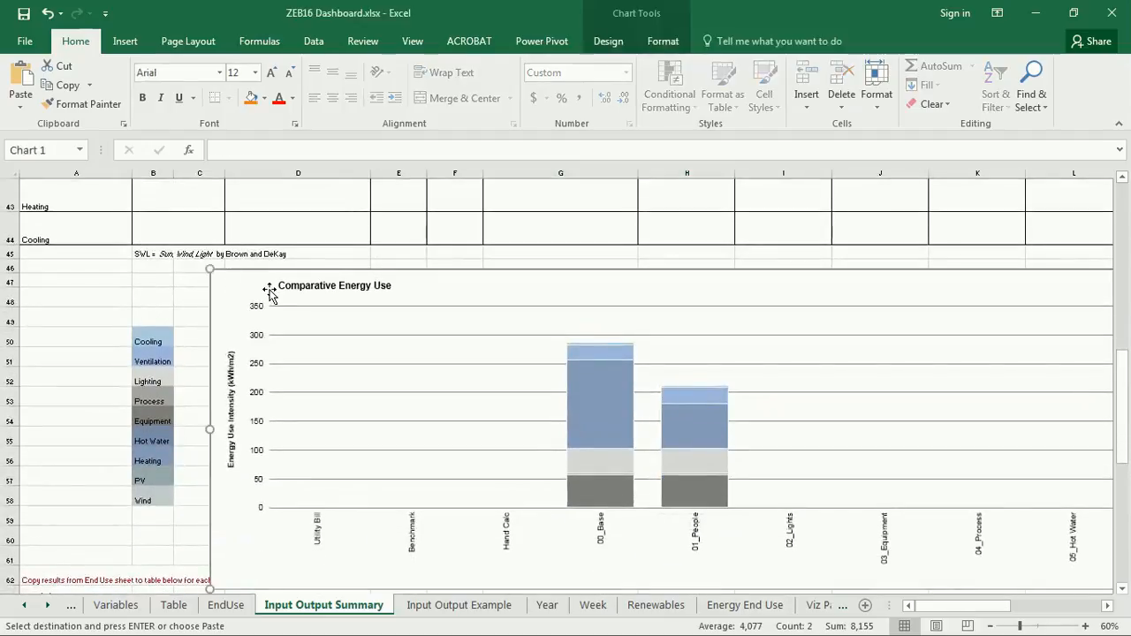
{"action": "scroll", "coordinate": [269, 293], "scroll_direction": "down", "scroll_amount": 10}
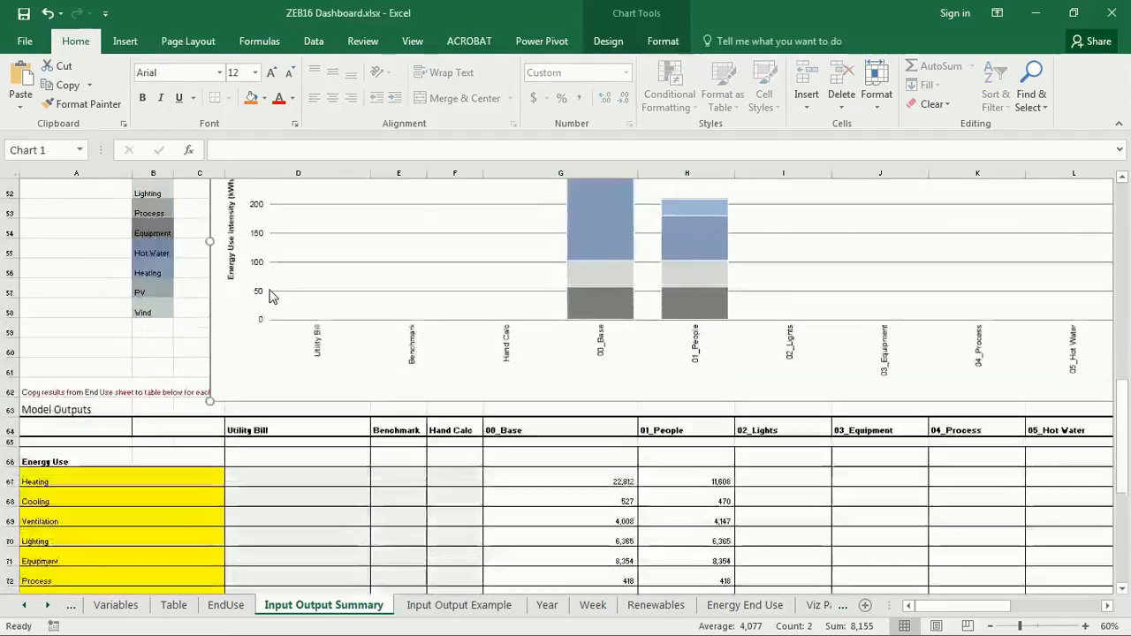
{"action": "scroll", "coordinate": [269, 293], "scroll_direction": "down", "scroll_amount": 2}
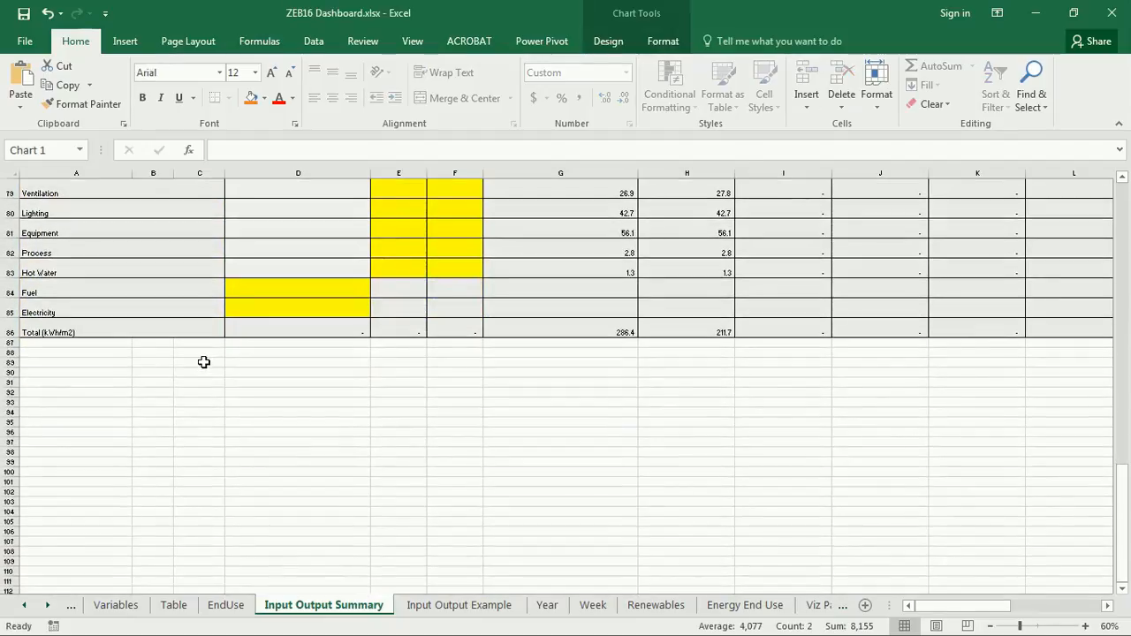
{"action": "left_click", "coordinate": [210, 363]}
{"action": "key", "text": "ctrl+v"}
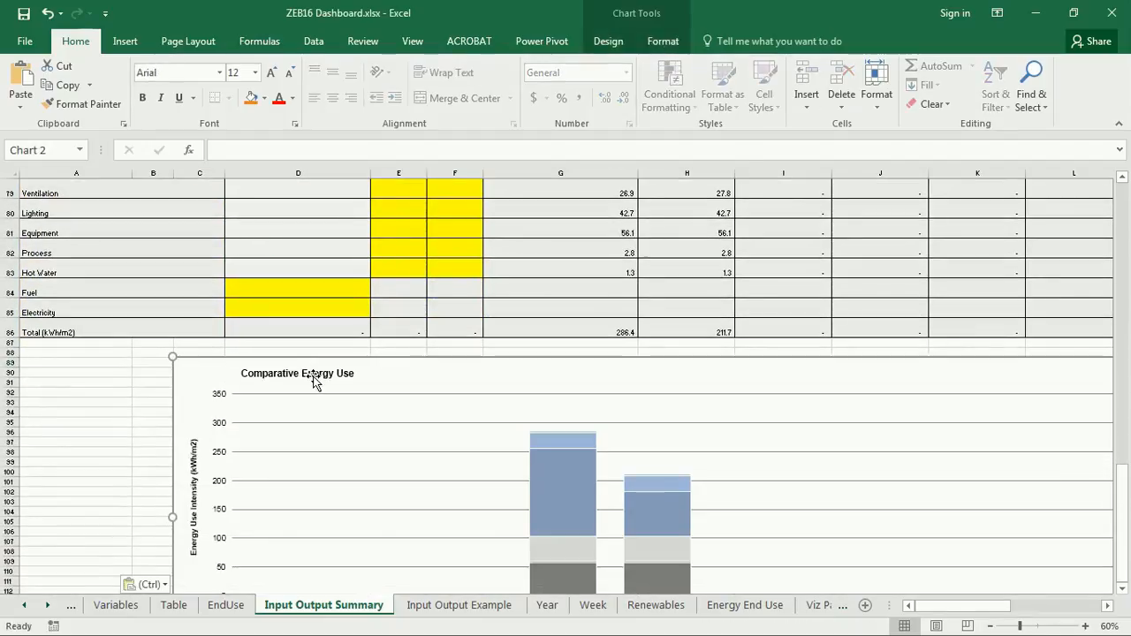
- Delete the Lighting, Equipment and Ventilation series from the duplicated Comparative Energy Use chart
{"action": "scroll", "coordinate": [313, 380], "scroll_direction": "down", "scroll_amount": 2}
{"action": "left_click", "coordinate": [562, 431]}
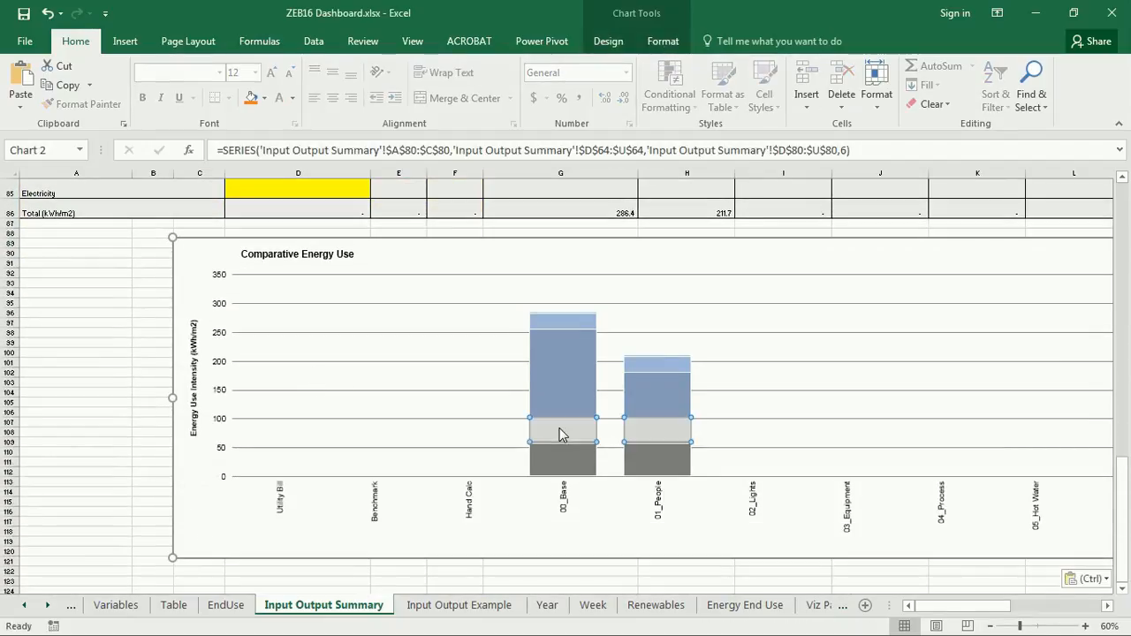
{"action": "key", "text": "Delete"}
{"action": "left_click", "coordinate": [571, 445]}
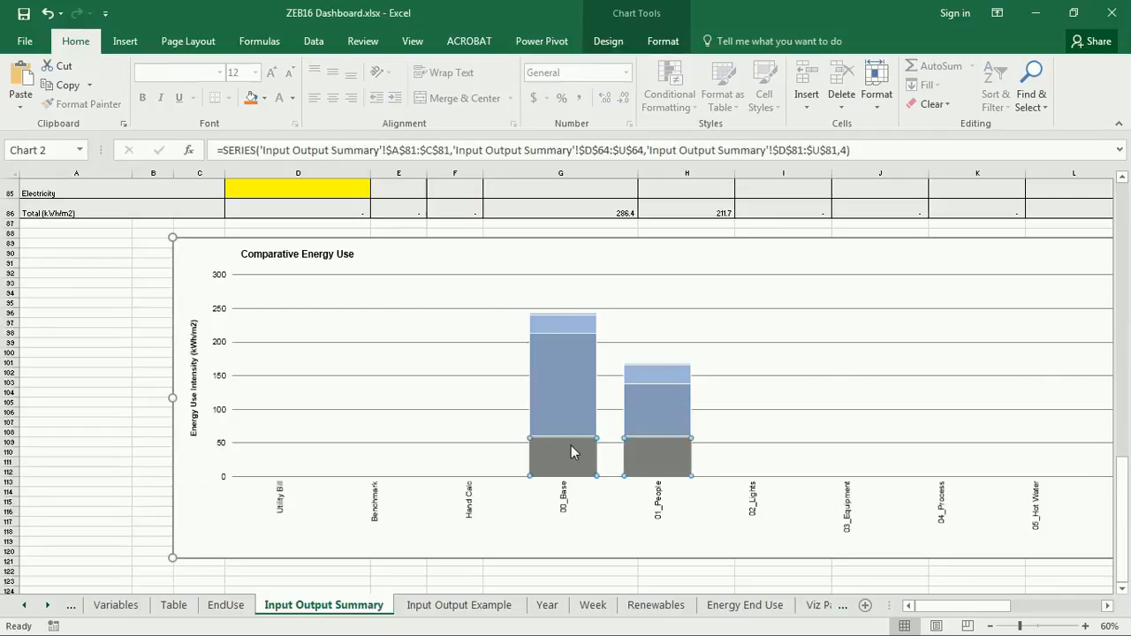
{"action": "key", "text": "Delete"}
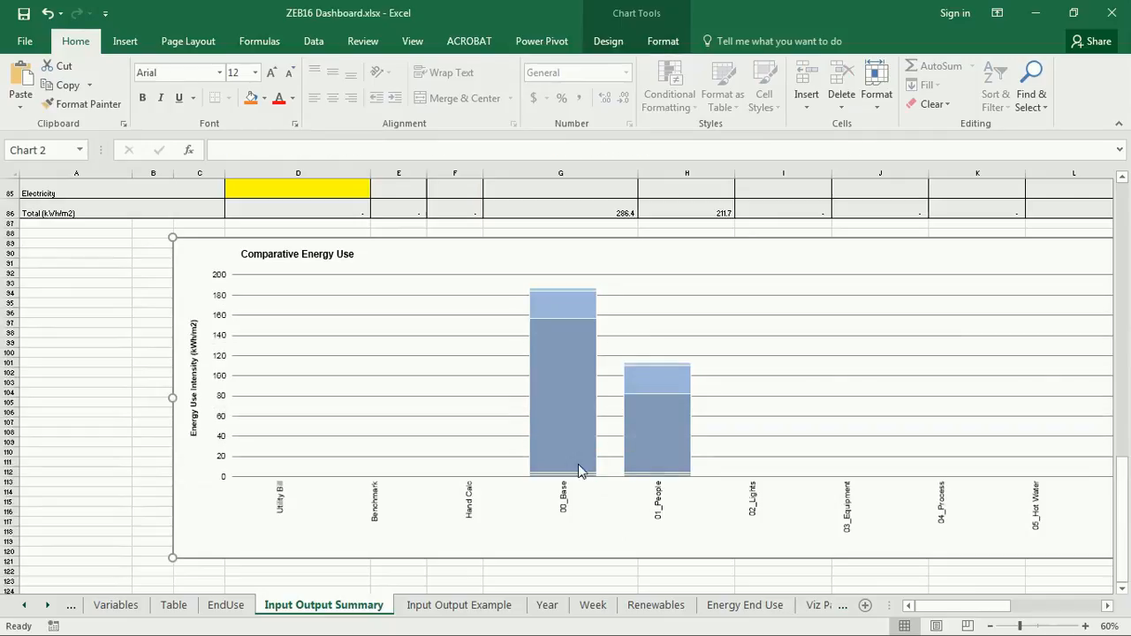
{"action": "left_click", "coordinate": [581, 312]}
{"action": "key", "text": "Delete"}
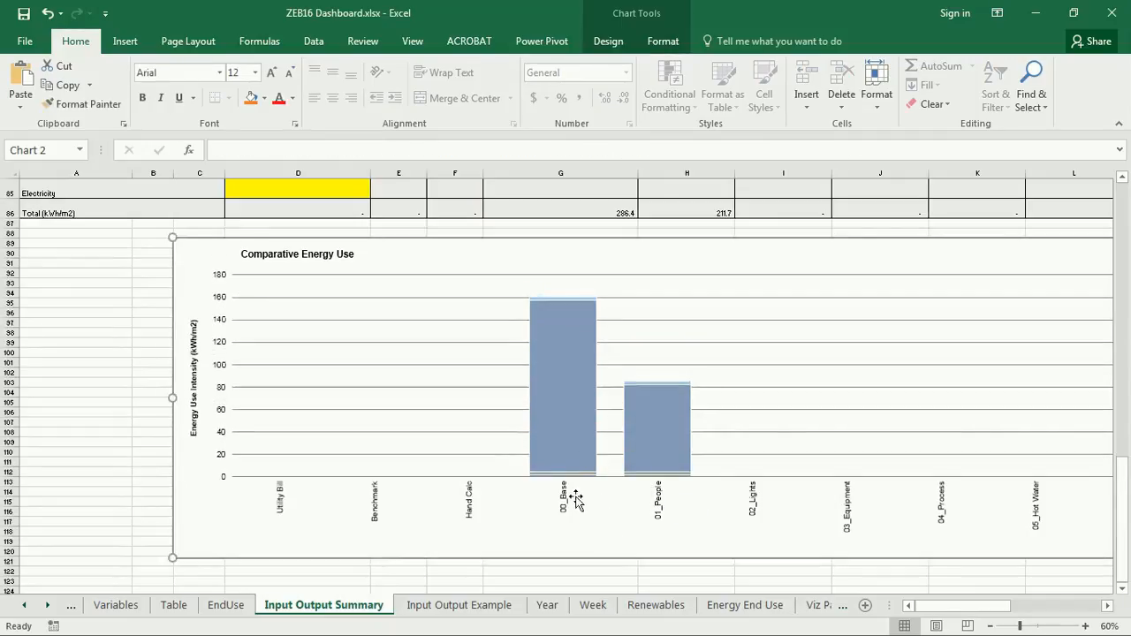
- Delete the Process and Hot Water series from the duplicated Comparative Energy Use chart
{"action": "left_click", "coordinate": [583, 474]}
{"action": "left_click", "coordinate": [583, 482]}
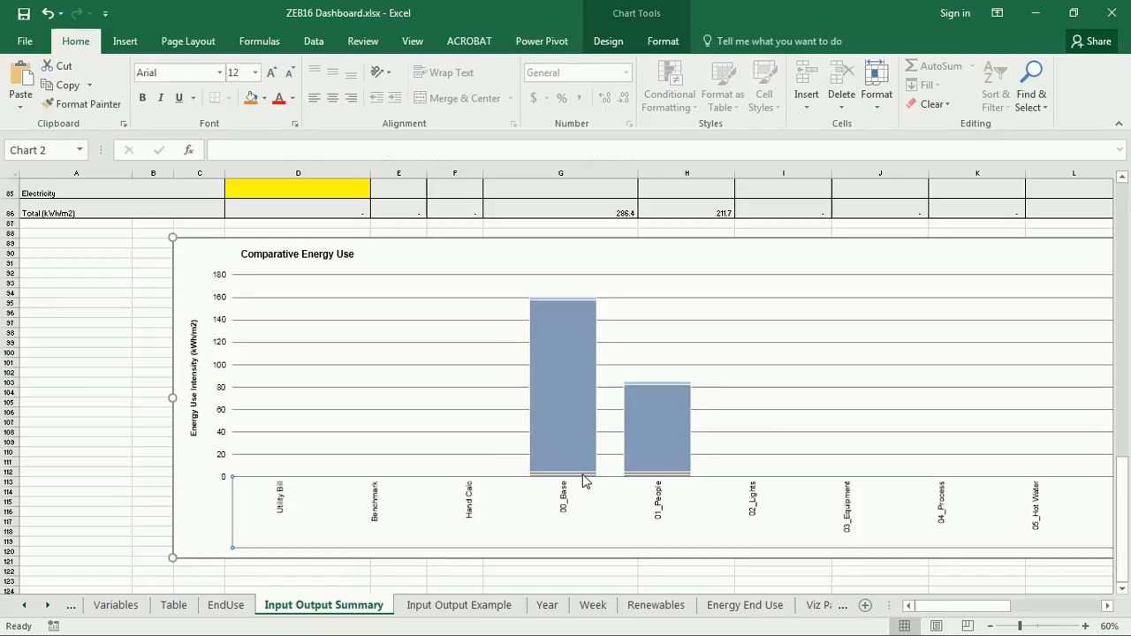
{"action": "left_click", "coordinate": [663, 40]}
{"action": "left_click", "coordinate": [119, 66]}
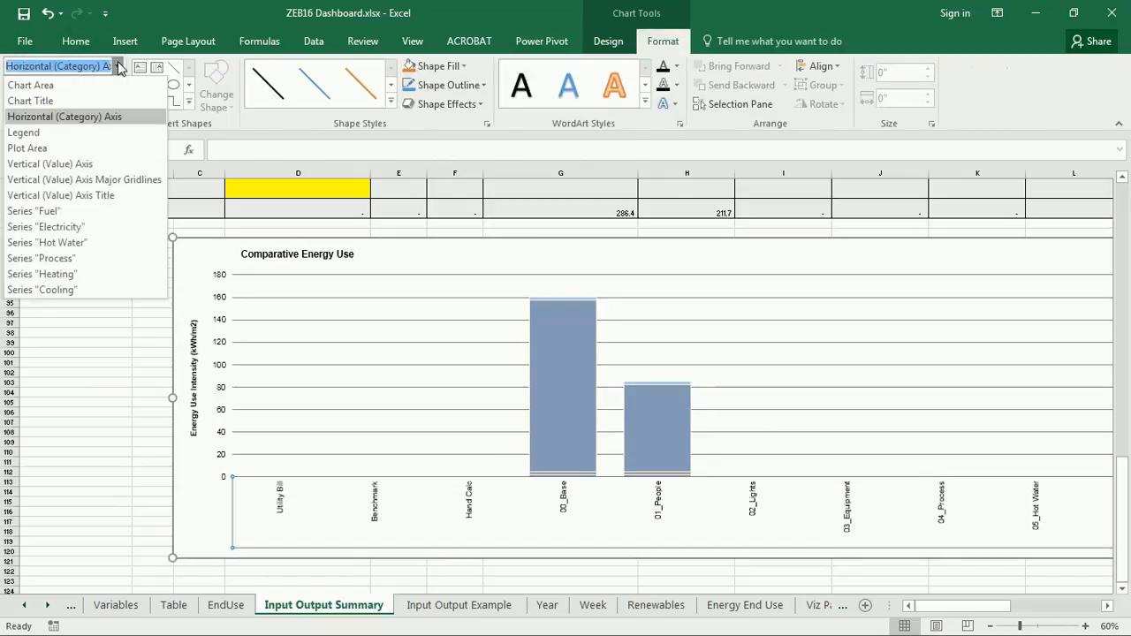
{"action": "left_click", "coordinate": [70, 254]}
{"action": "key", "text": "Delete"}
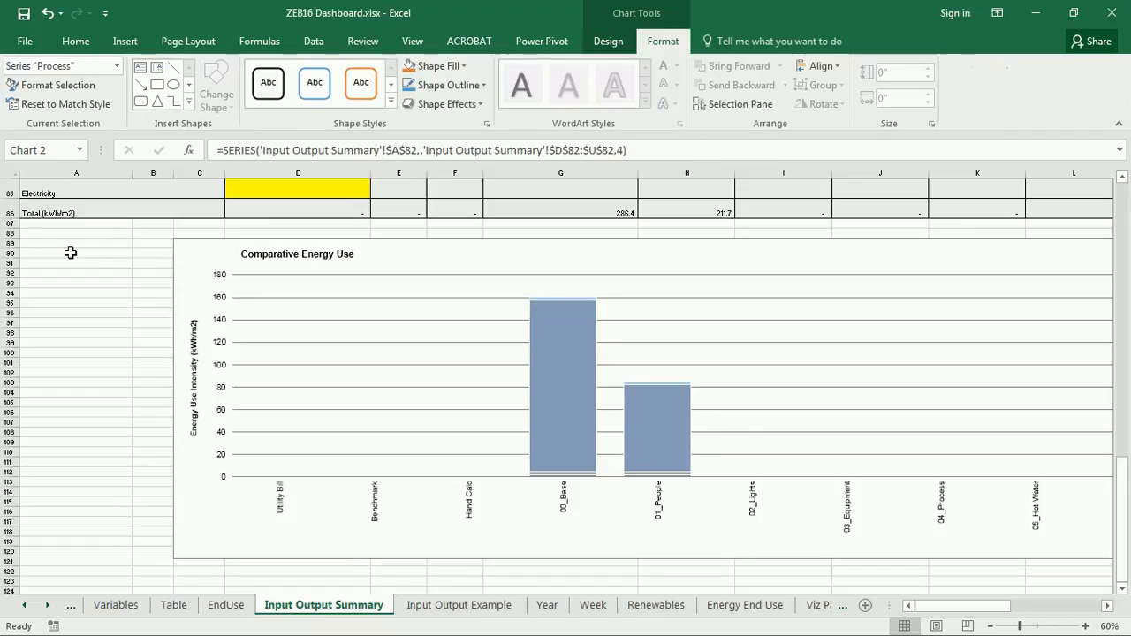
{"action": "left_click", "coordinate": [116, 67]}
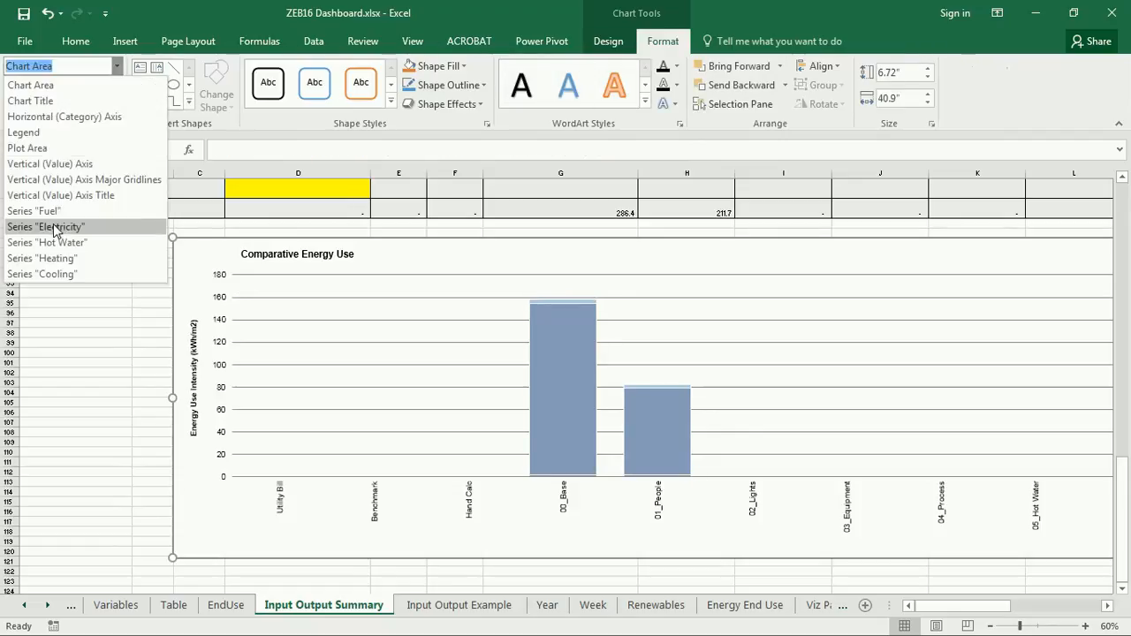
{"action": "left_click", "coordinate": [67, 247]}
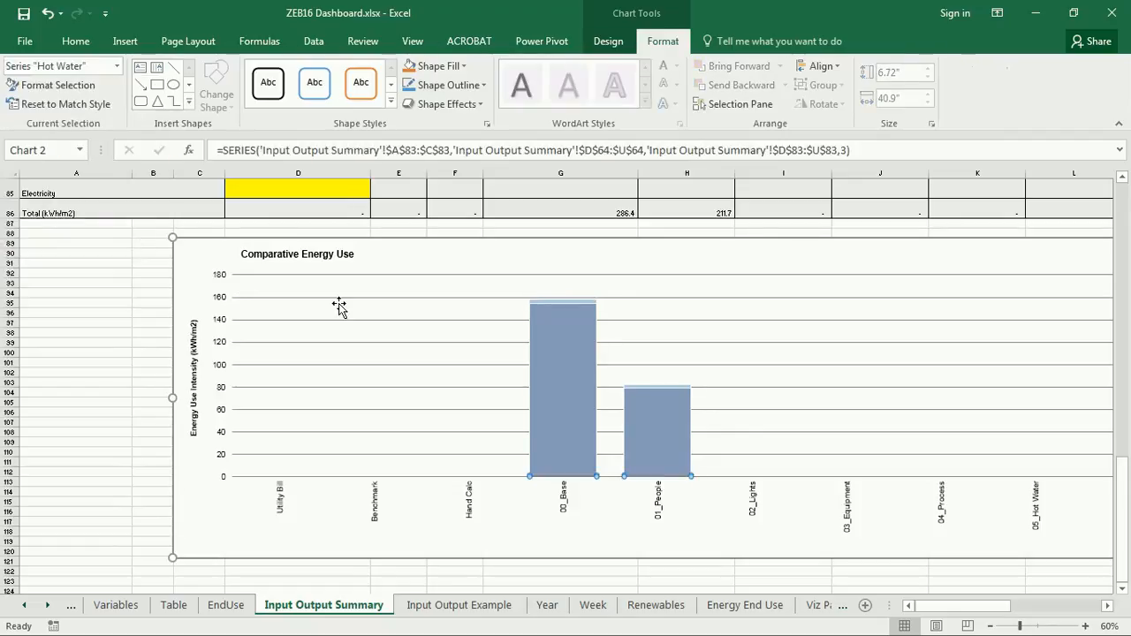
{"action": "key", "text": "Delete"}
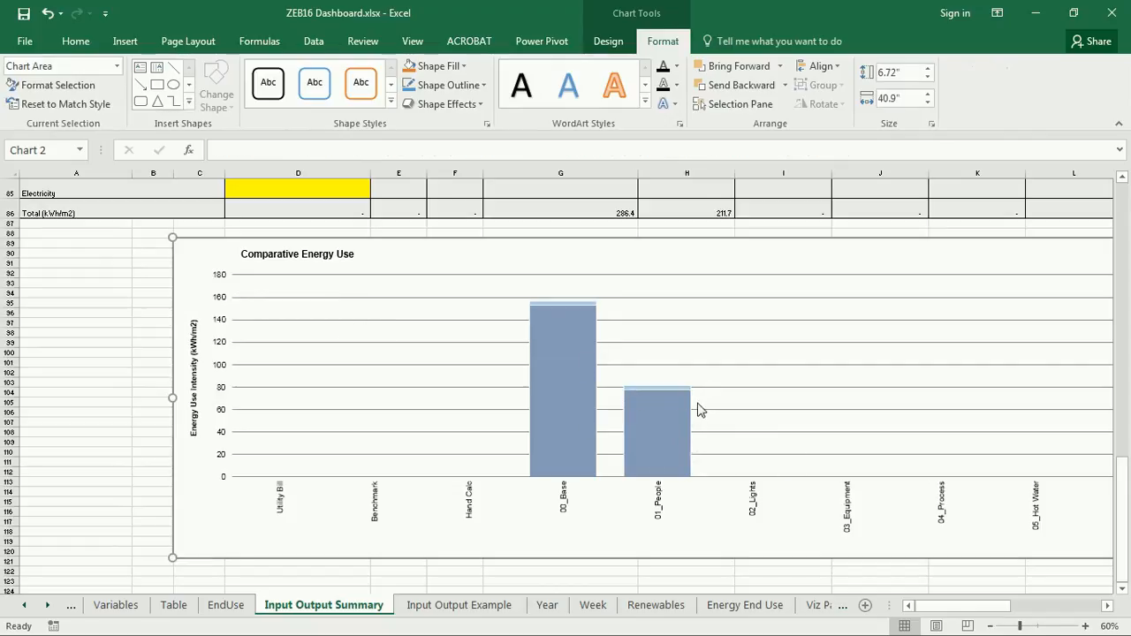
- Compare heating and cooling of 00_Base and 01_People in the reduced chart, the Energy Use Intensity table and the original chart
{"action": "mouse_move", "coordinate": [676, 388]}
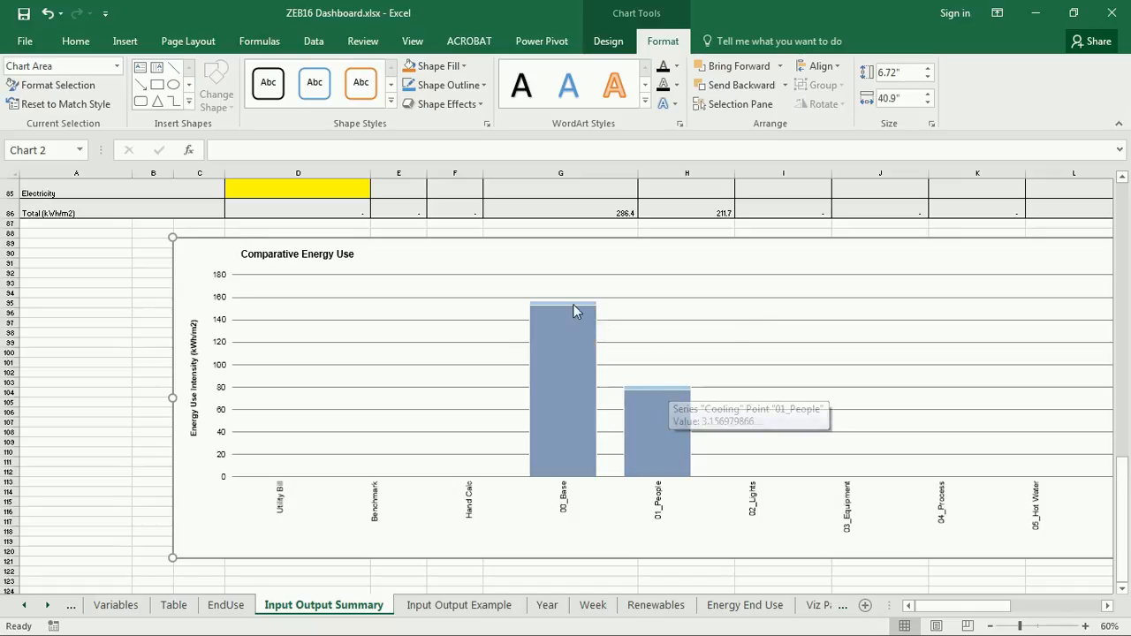
{"action": "mouse_move", "coordinate": [574, 310]}
{"action": "scroll", "coordinate": [639, 411], "scroll_direction": "up", "scroll_amount": 5}
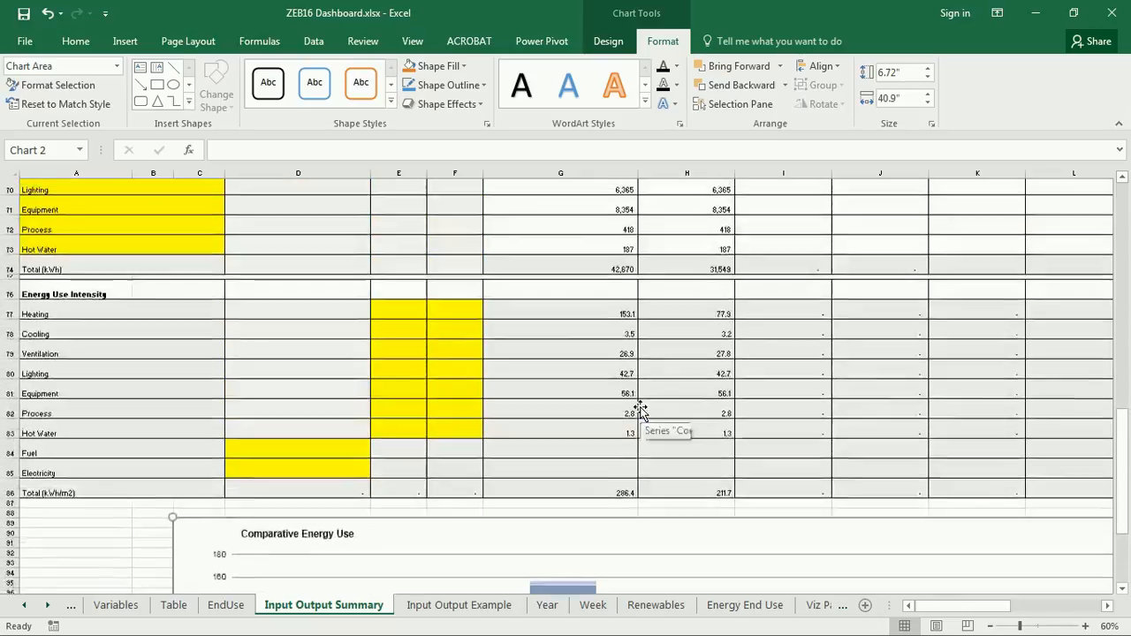
{"action": "scroll", "coordinate": [664, 429], "scroll_direction": "up", "scroll_amount": 1}
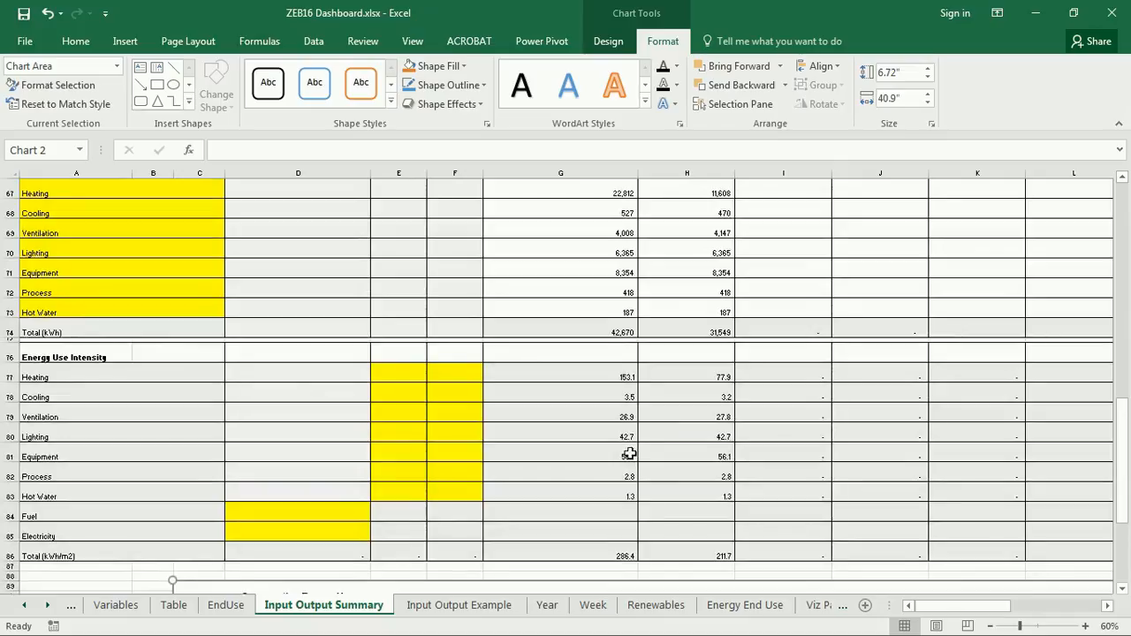
{"action": "left_click_drag", "start_coordinate": [626, 396], "coordinate": [660, 375]}
{"action": "scroll", "coordinate": [667, 405], "scroll_direction": "up", "scroll_amount": 4}
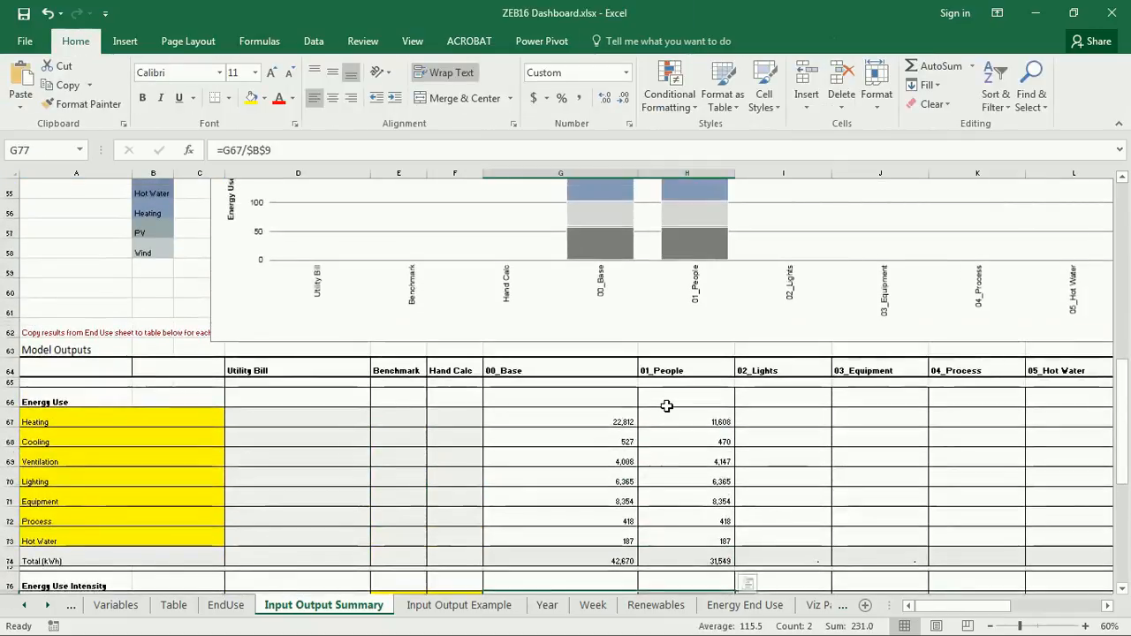
{"action": "scroll", "coordinate": [666, 405], "scroll_direction": "down", "scroll_amount": 10}
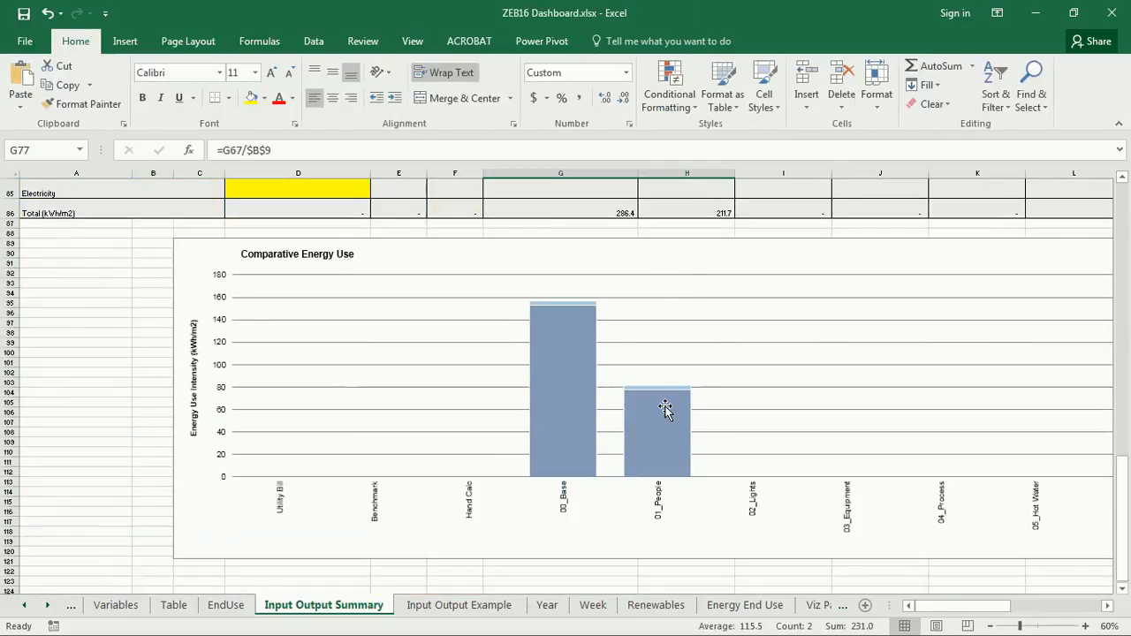
{"action": "left_click", "coordinate": [126, 372]}
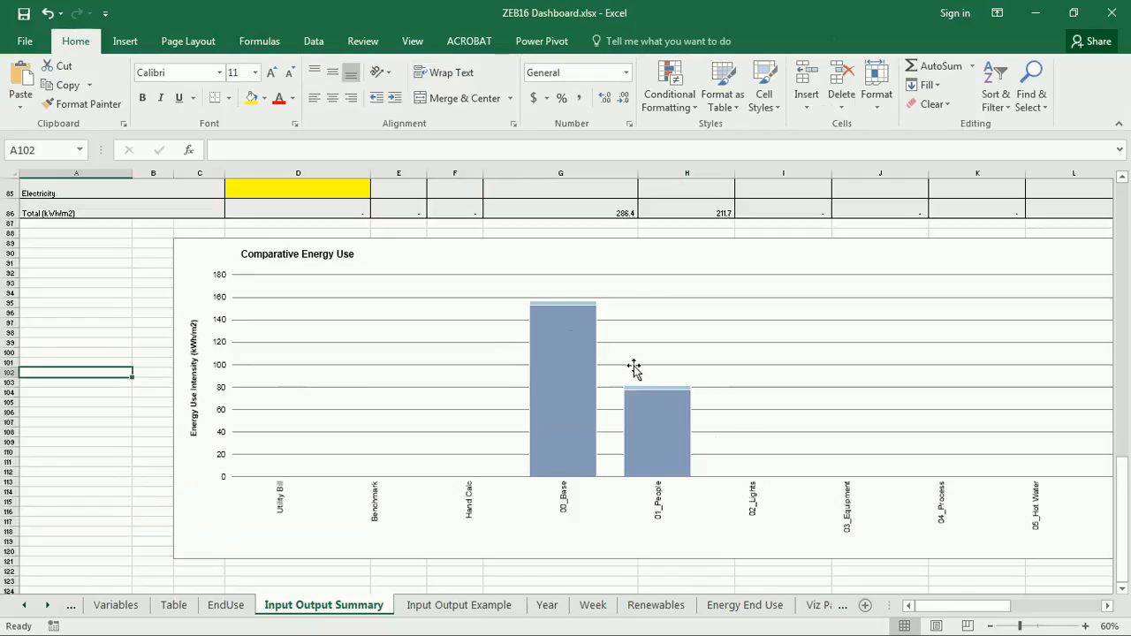
{"action": "scroll", "coordinate": [691, 382], "scroll_direction": "up", "scroll_amount": 6}
{"action": "scroll", "coordinate": [691, 382], "scroll_direction": "up", "scroll_amount": 6}
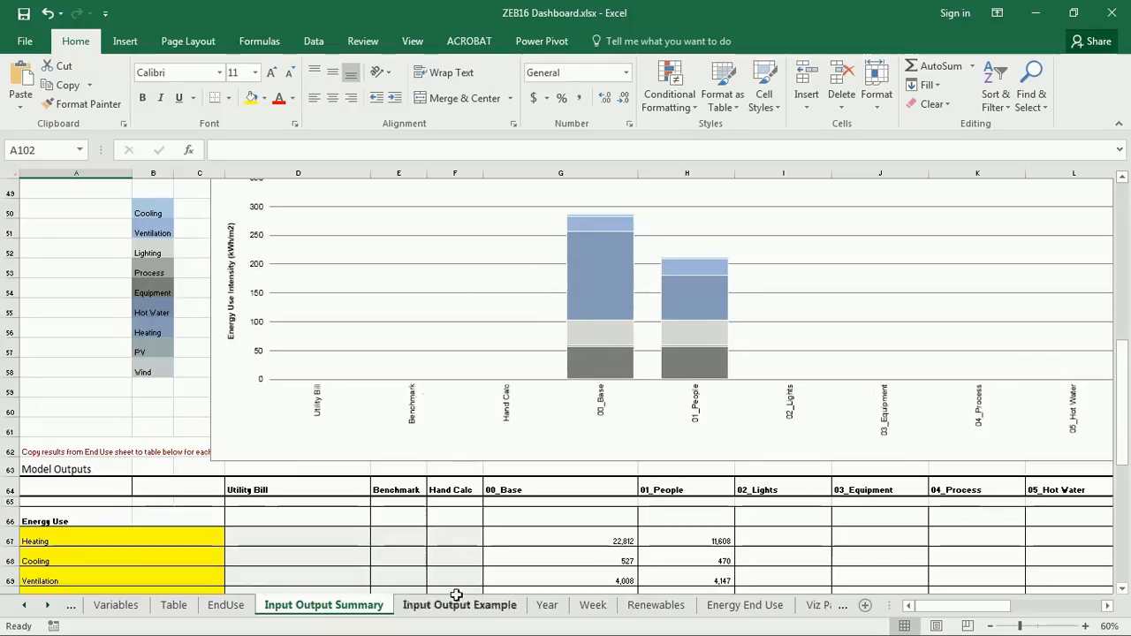
- Check the Year sheet's Heating and Cooling Energy Use chart against the school cooling setpoint schedule's date periods in IDF Editor, then return to Excel
{"action": "left_click", "coordinate": [549, 606]}
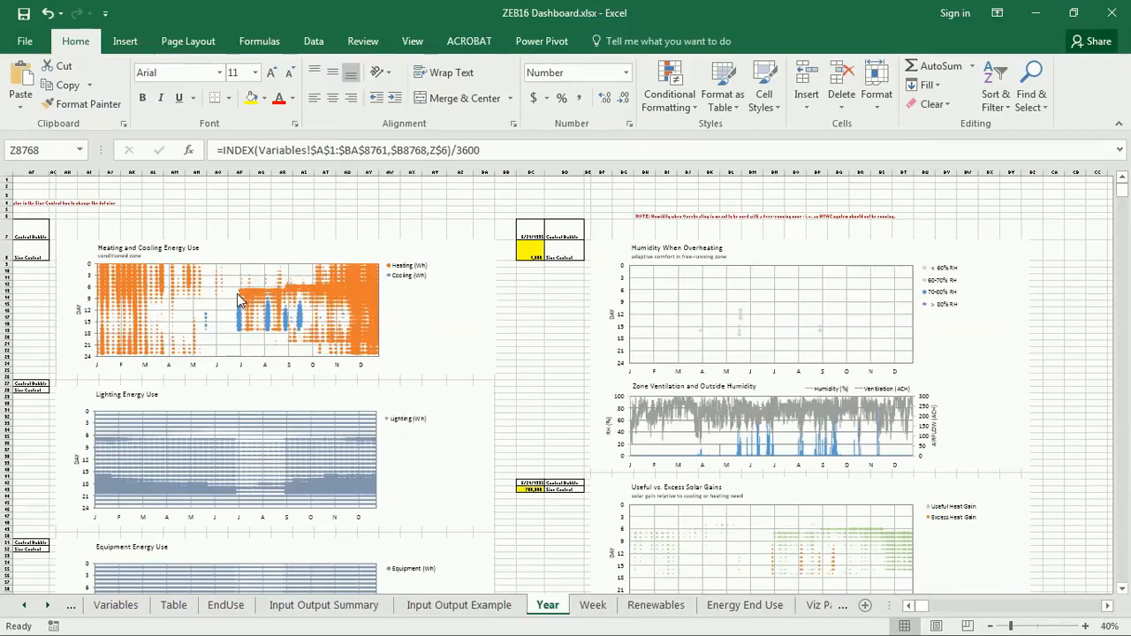
{"action": "mouse_move", "coordinate": [236, 336]}
{"action": "key", "text": "alt+Tab"}
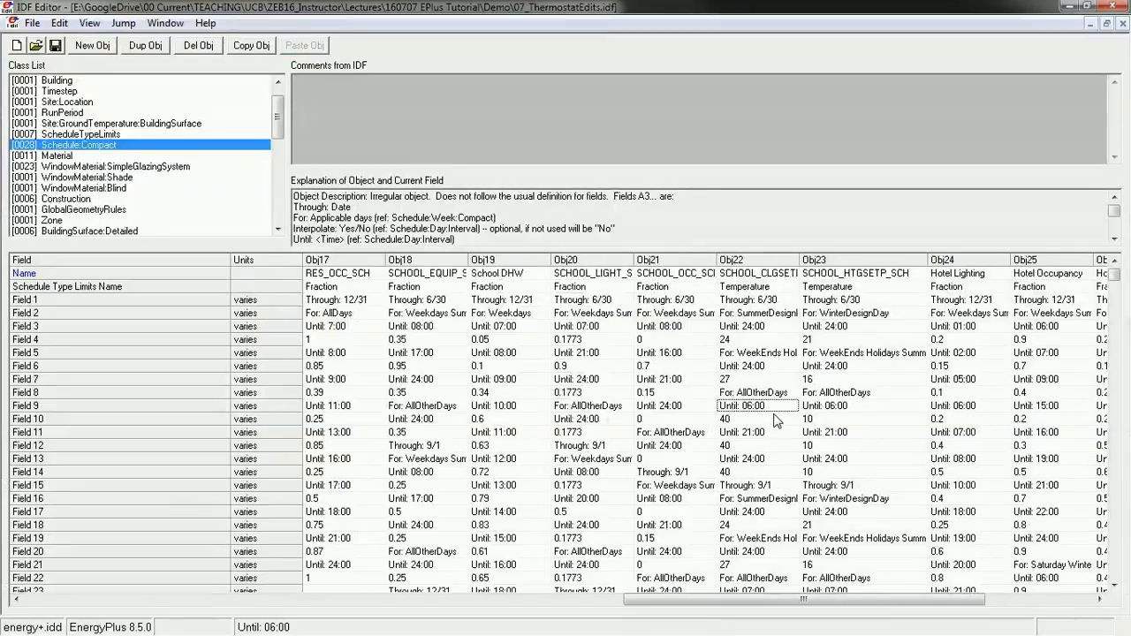
{"action": "left_click", "coordinate": [770, 300]}
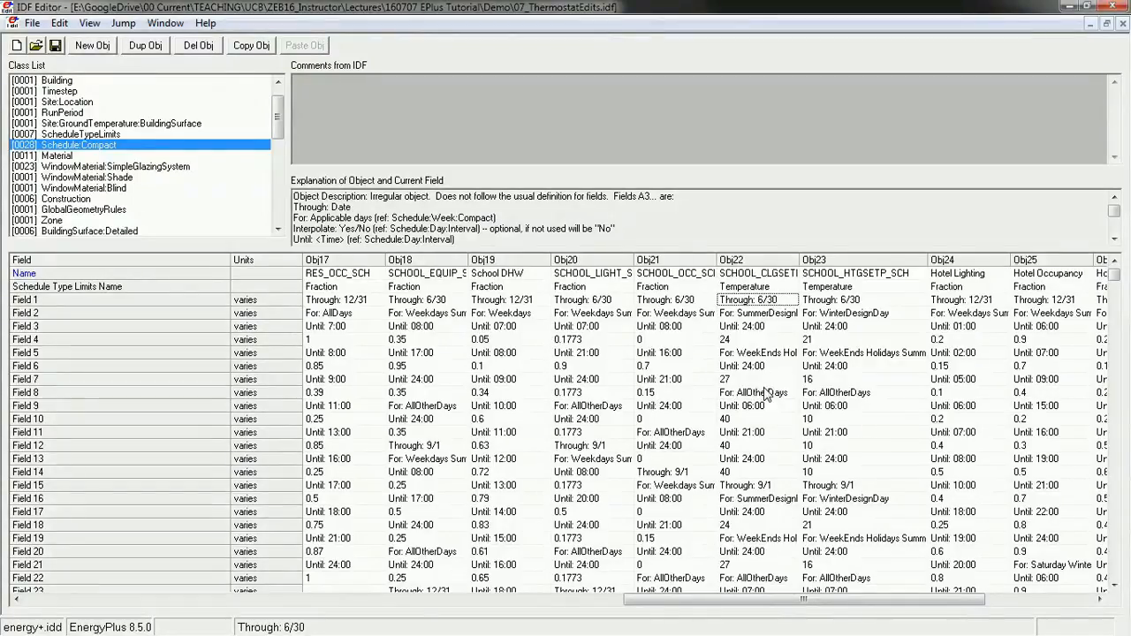
{"action": "left_click", "coordinate": [767, 486]}
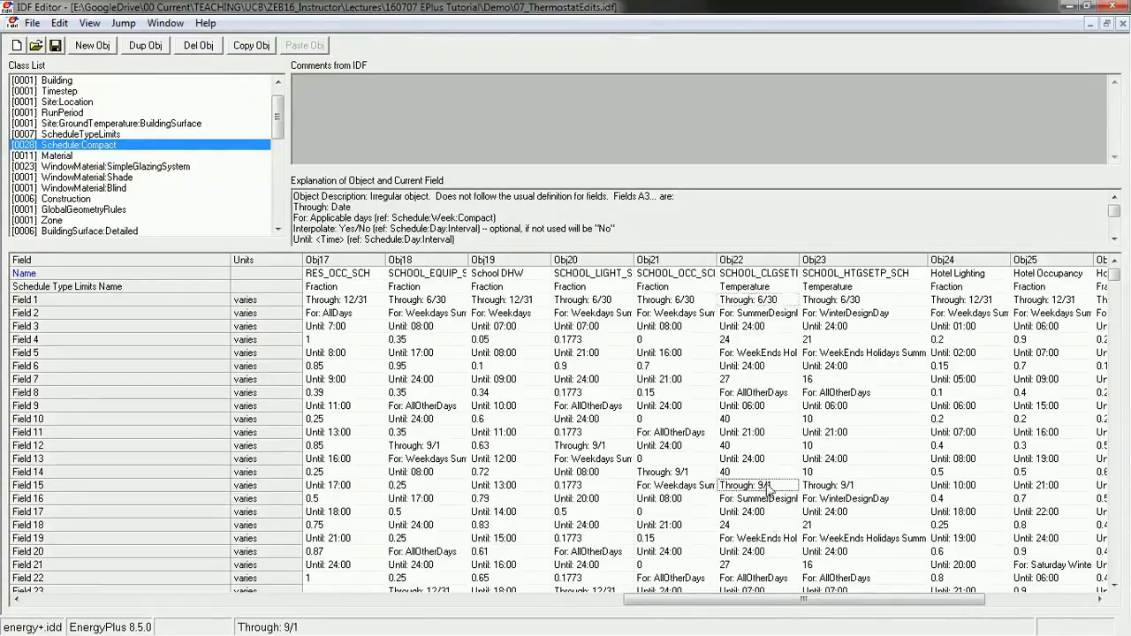
{"action": "left_click", "coordinate": [770, 303]}
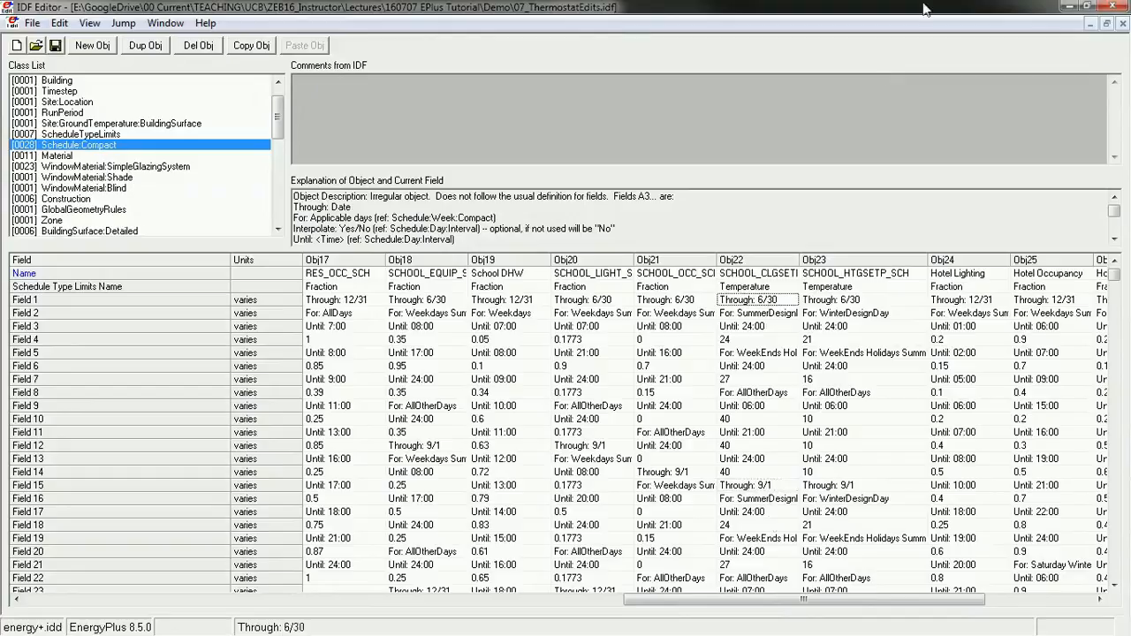
{"action": "left_click", "coordinate": [1064, 7]}
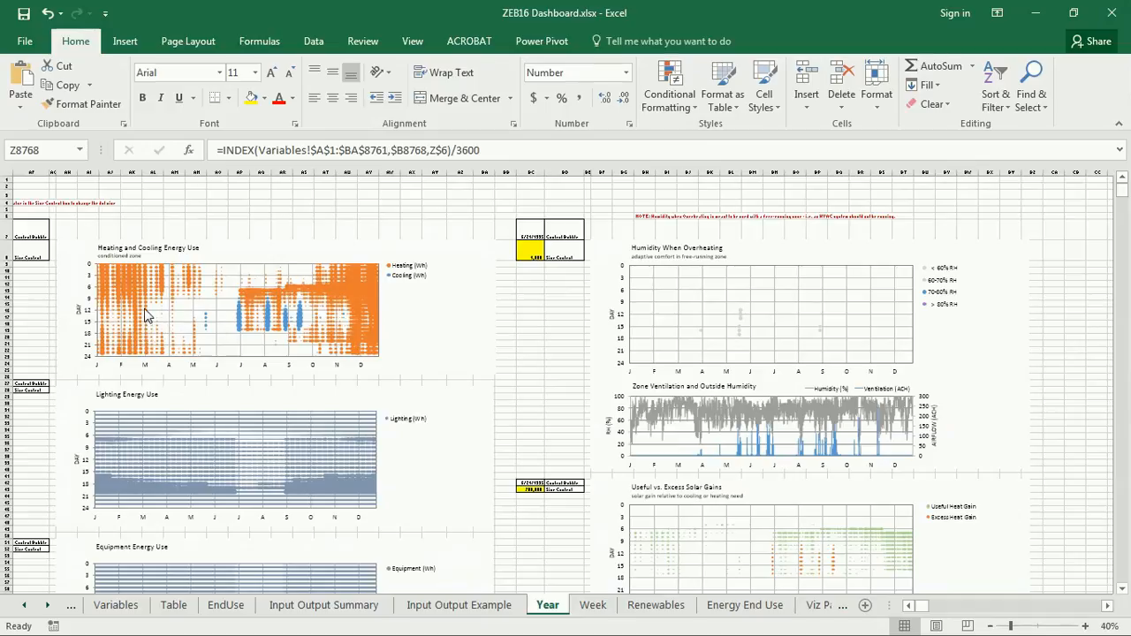
{"action": "mouse_move", "coordinate": [140, 322]}
{"action": "scroll", "coordinate": [147, 345], "scroll_direction": "down", "scroll_amount": 1}
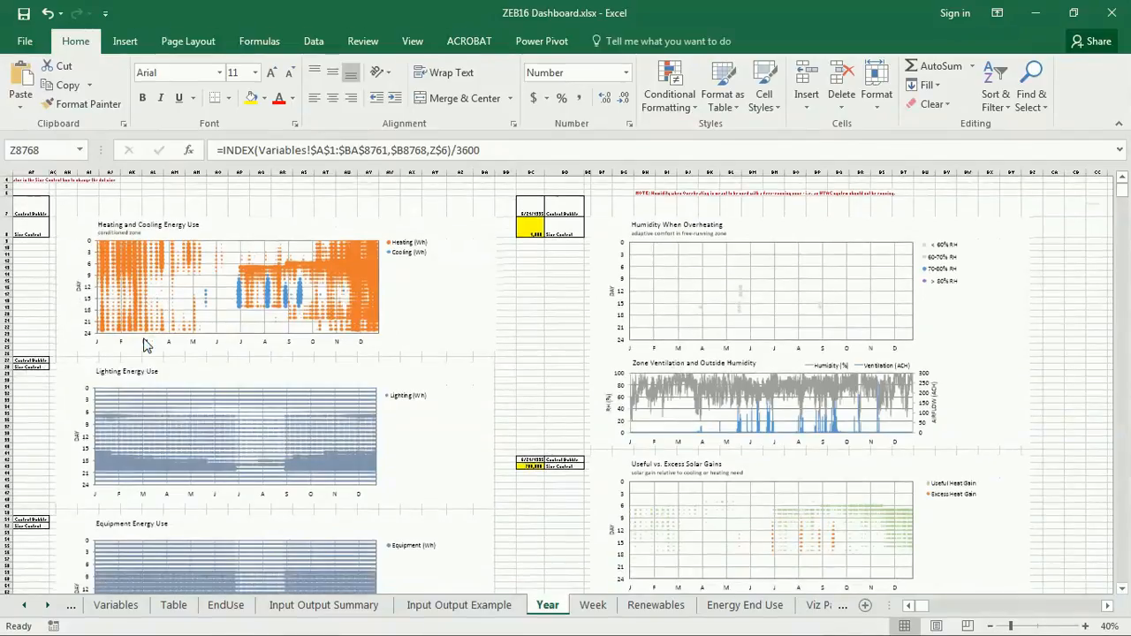
{"action": "scroll", "coordinate": [146, 345], "scroll_direction": "up", "scroll_amount": 1}
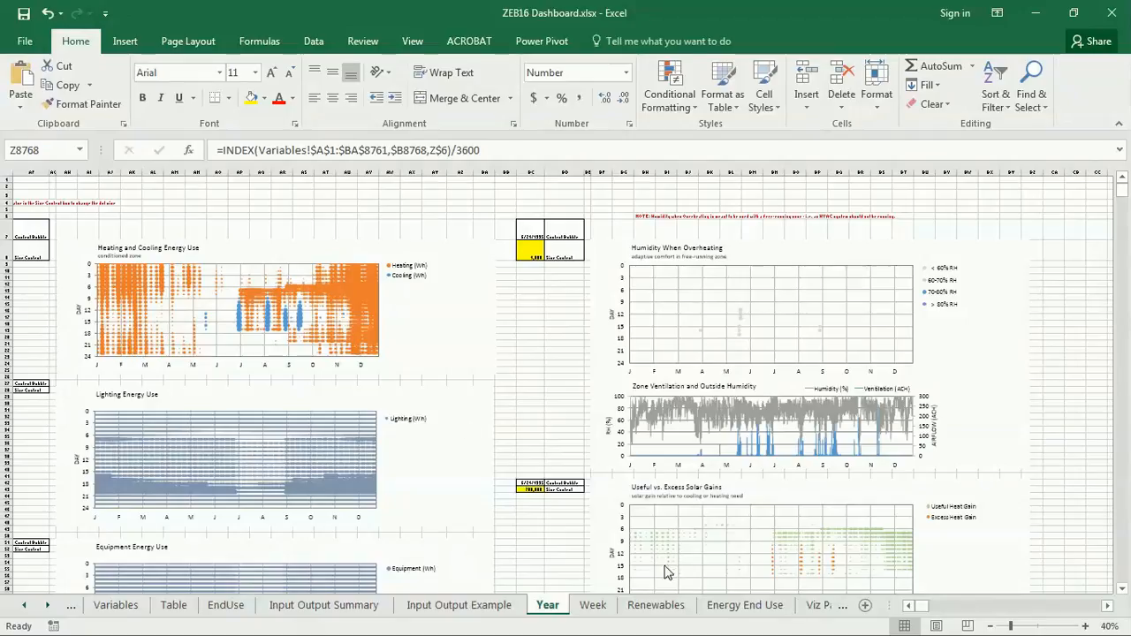
- Set the Week sheet's start date in the yellow date cell to 2/18/1995
{"action": "left_click", "coordinate": [592, 605]}
{"action": "left_click_drag", "start_coordinate": [1014, 608], "coordinate": [1014, 609]}
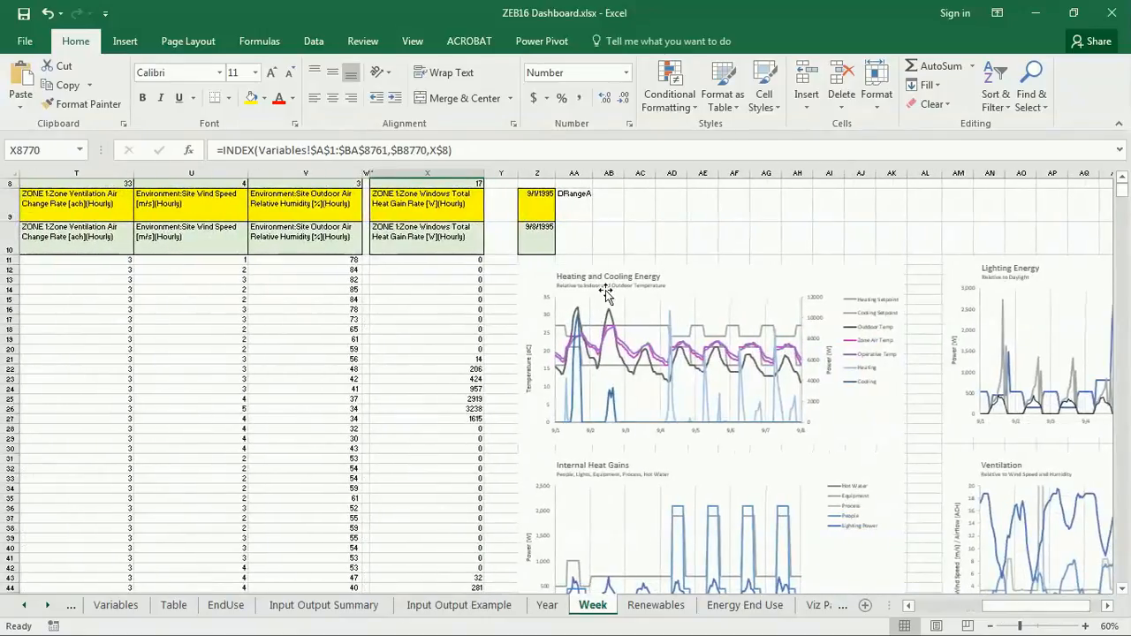
{"action": "left_click", "coordinate": [537, 205]}
{"action": "left_click", "coordinate": [444, 72]}
{"action": "left_click", "coordinate": [222, 150]}
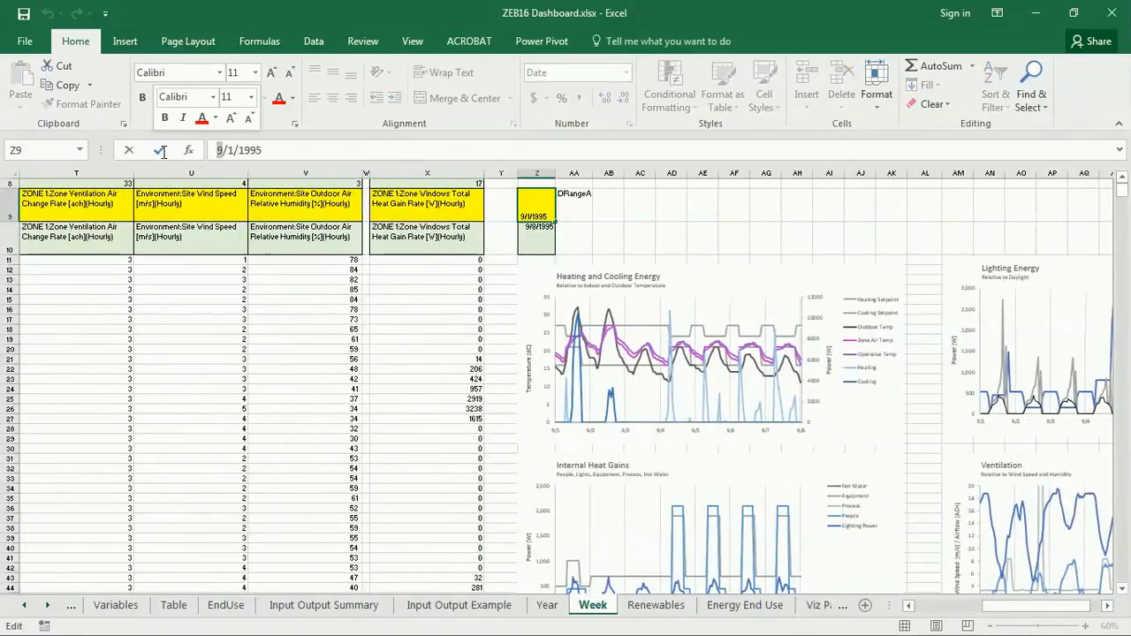
{"action": "key", "text": "BackSpace"}
{"action": "type", "text": "2/1"}
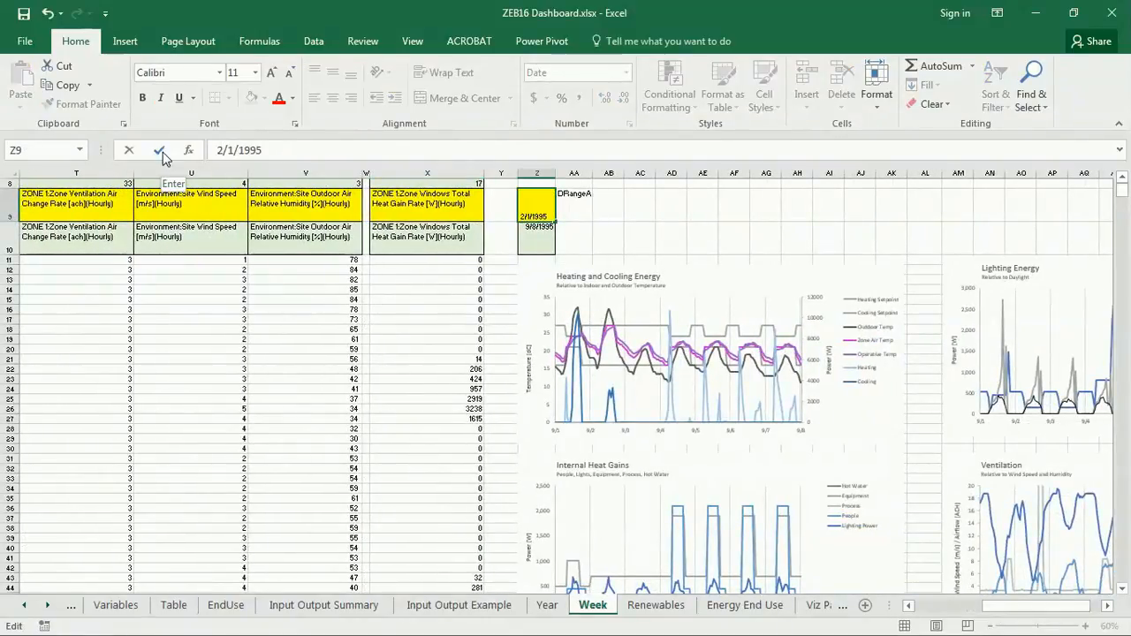
{"action": "type", "text": "8"}
{"action": "key", "text": "Return"}
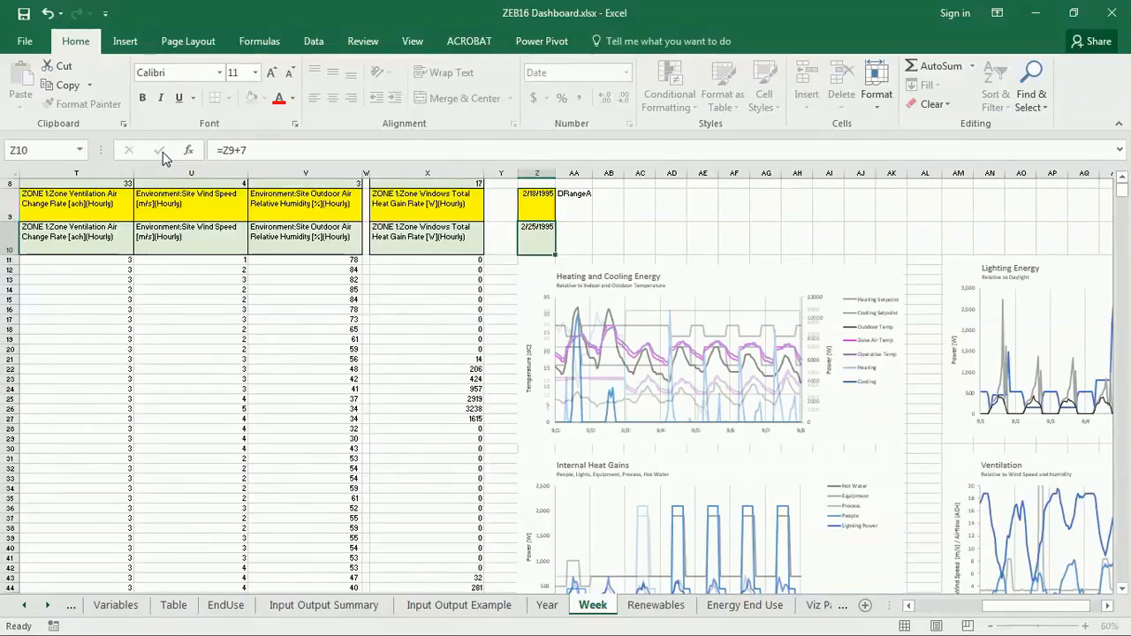
- Examine heating power against setpoints and indoor and outdoor temperatures in the Week sheet's Heating and Cooling Energy chart at 90% zoom
{"action": "left_click_drag", "start_coordinate": [1053, 618], "coordinate": [1054, 614]}
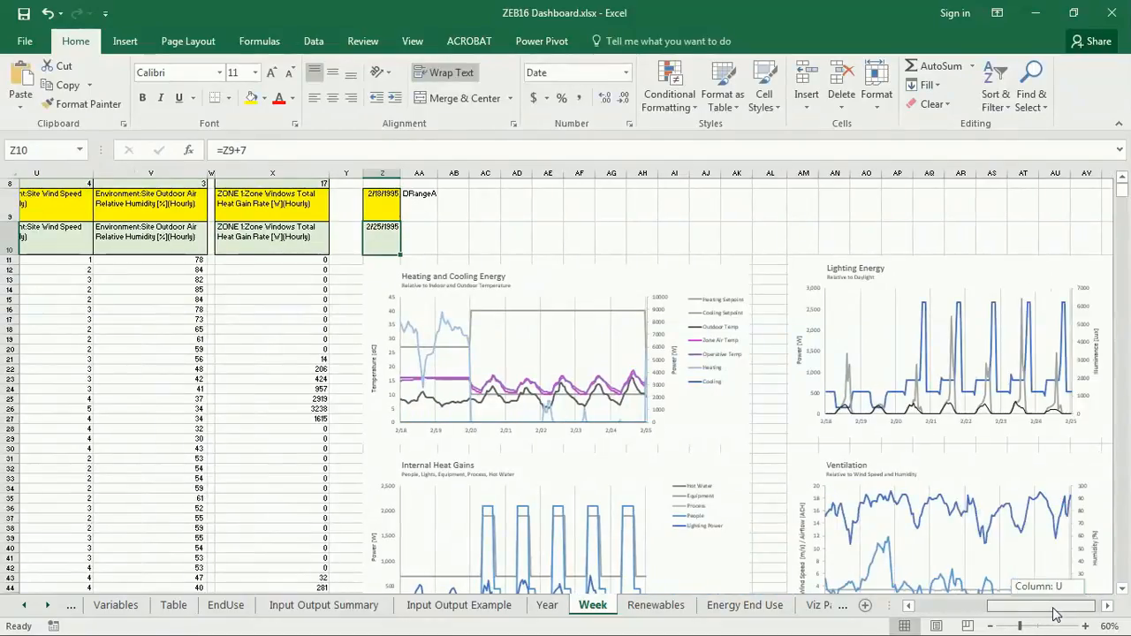
{"action": "left_click_drag", "start_coordinate": [1054, 614], "coordinate": [1056, 612]}
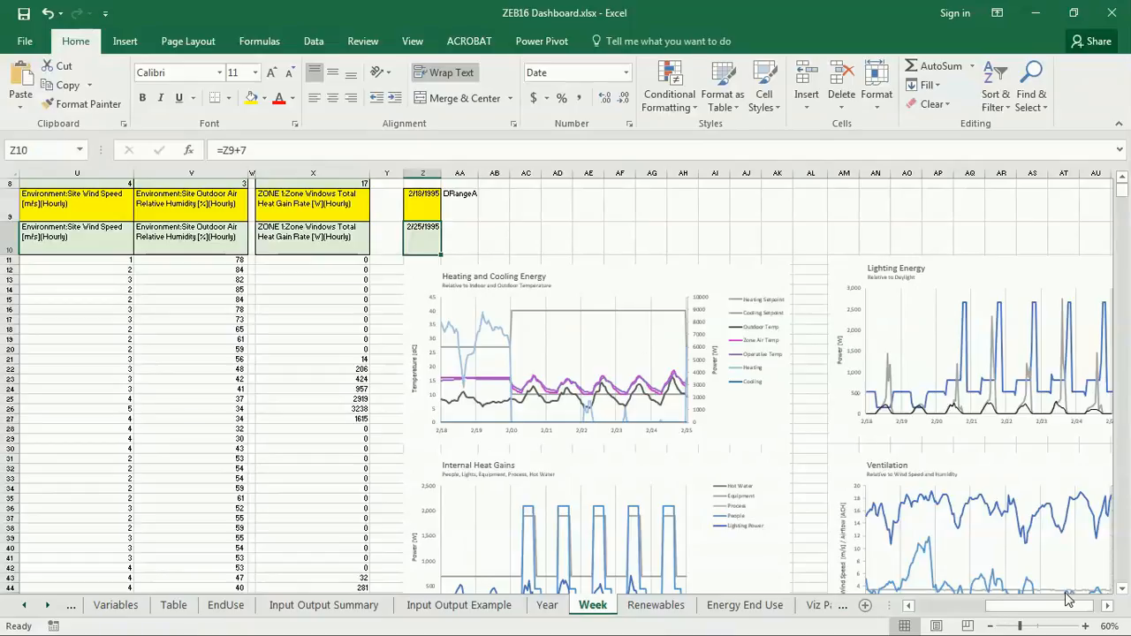
{"action": "left_click", "coordinate": [1085, 626]}
{"action": "left_click", "coordinate": [1085, 625]}
{"action": "left_click", "coordinate": [1085, 626]}
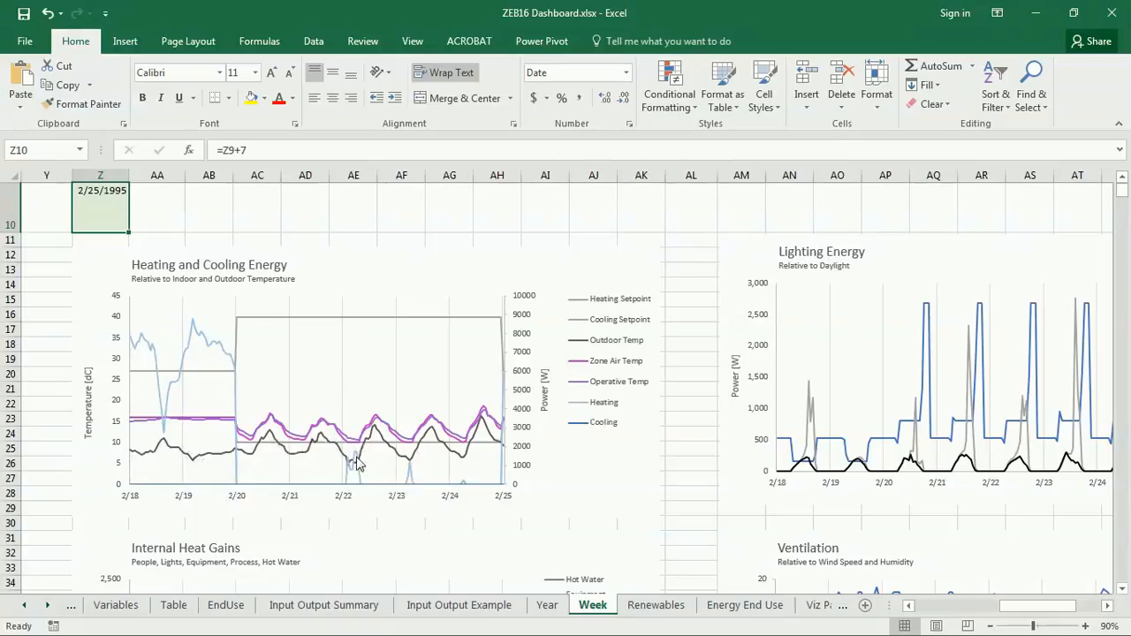
{"action": "mouse_move", "coordinate": [357, 457]}
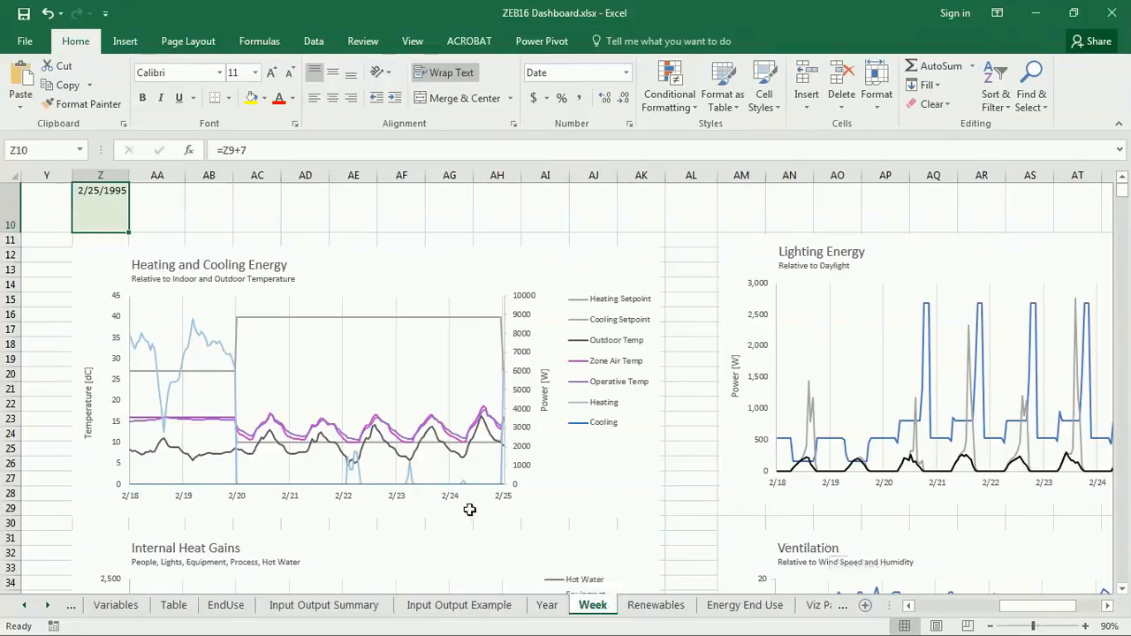
- Read the system efficiency note beside the Efficiency table on the Input Output Summary sheet
{"action": "left_click", "coordinate": [298, 611]}
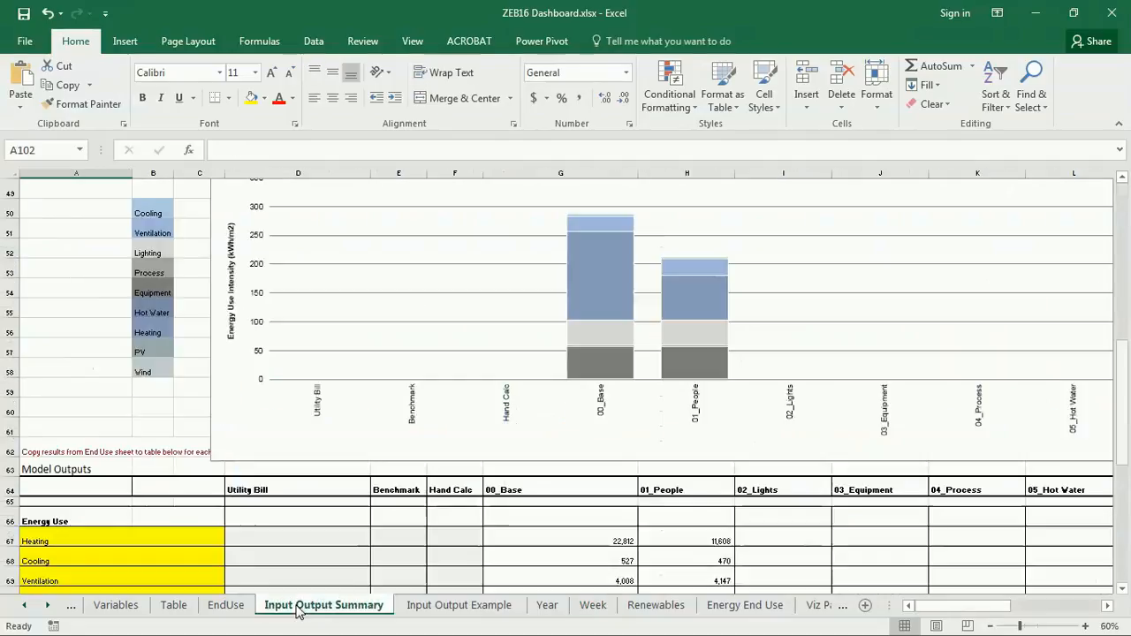
{"action": "scroll", "coordinate": [184, 490], "scroll_direction": "up", "scroll_amount": 16}
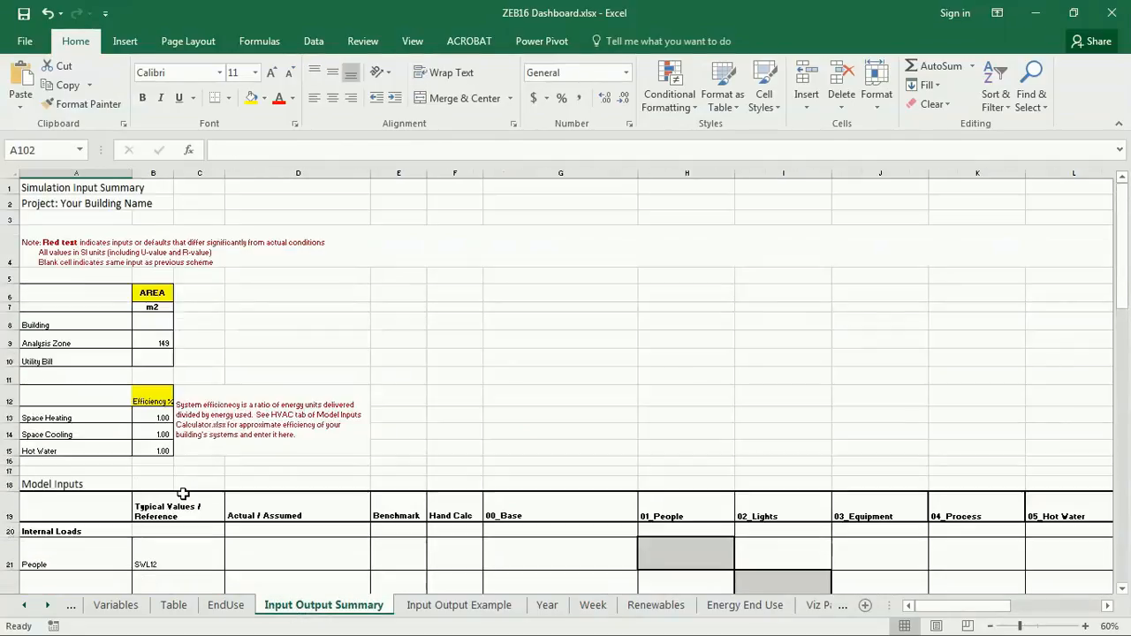
{"action": "left_click", "coordinate": [191, 421]}
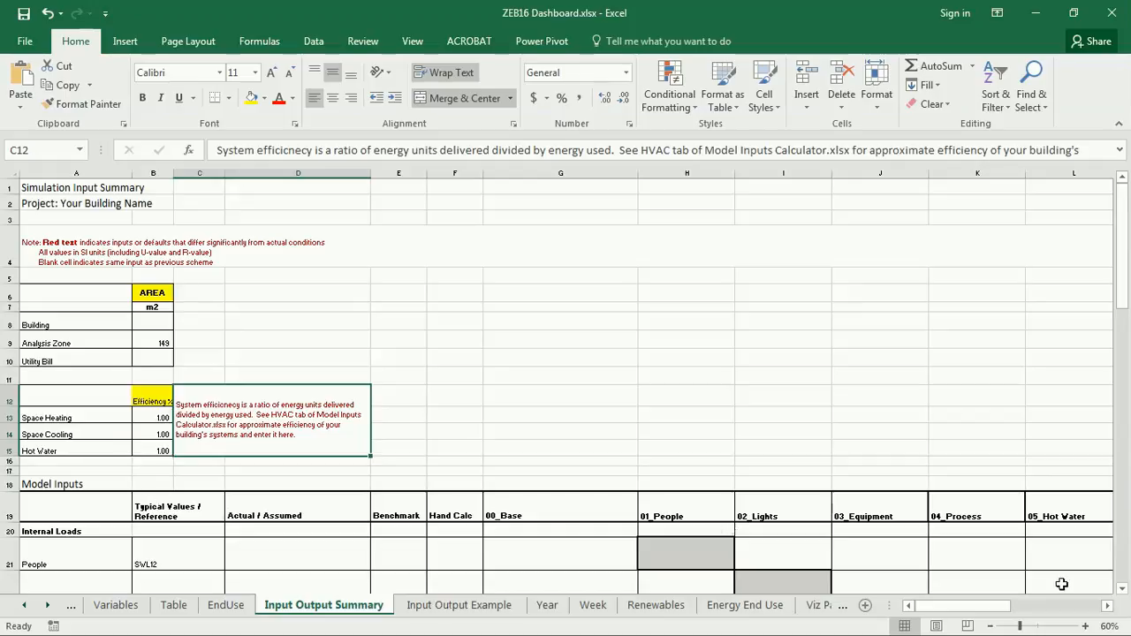
- Switch to the Model Inputs Calculator workbook and review the HVAC sheet's case study table of system types and COP values
{"action": "key", "text": "alt+Tab"}
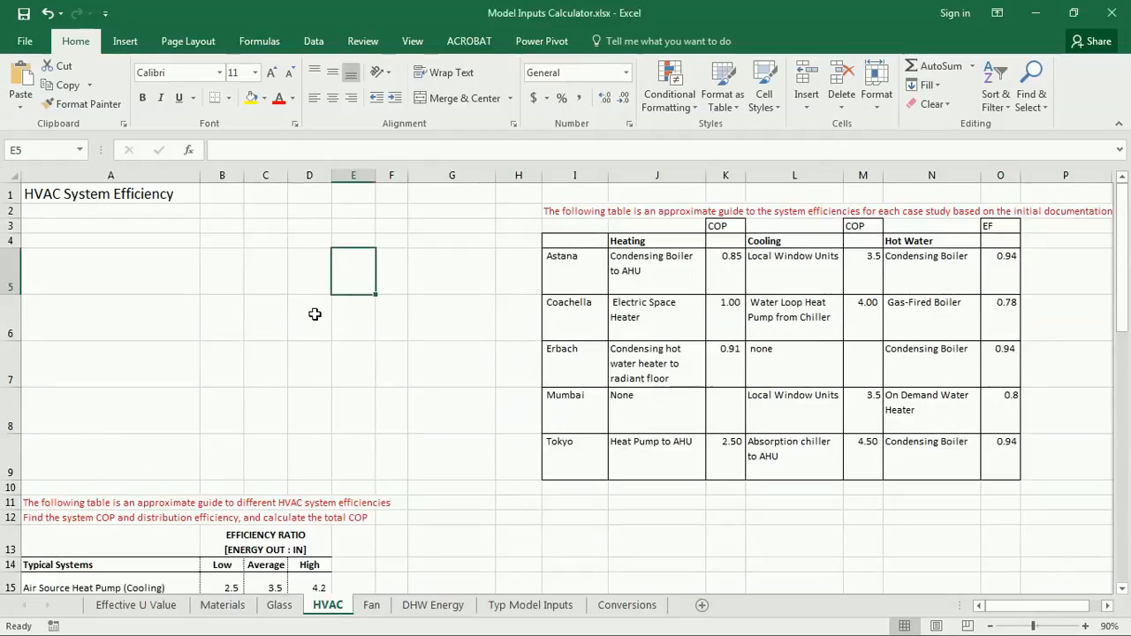
{"action": "left_click_drag", "start_coordinate": [550, 222], "coordinate": [1027, 460]}
{"action": "left_click", "coordinate": [645, 506]}
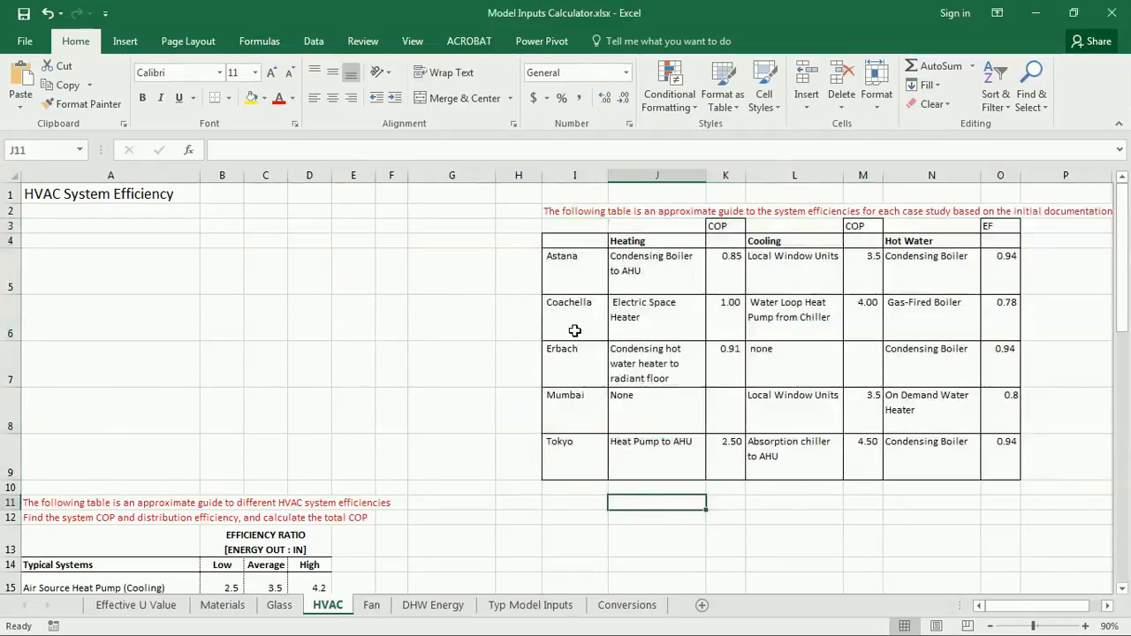
{"action": "left_click_drag", "start_coordinate": [571, 276], "coordinate": [570, 465]}
{"action": "left_click", "coordinate": [642, 523]}
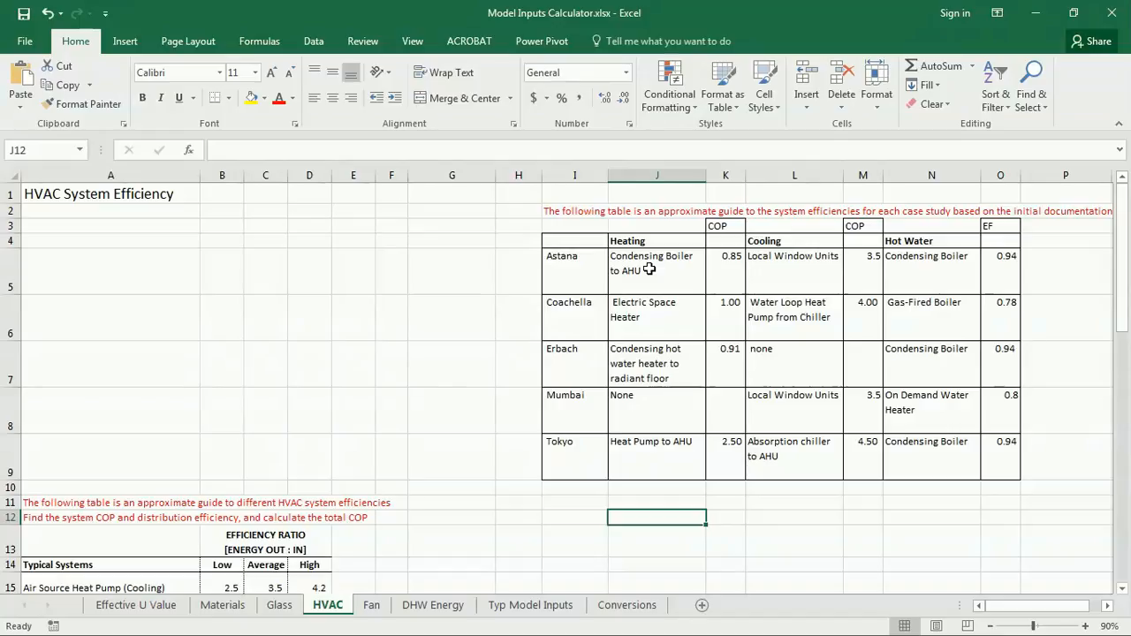
{"action": "left_click", "coordinate": [717, 228]}
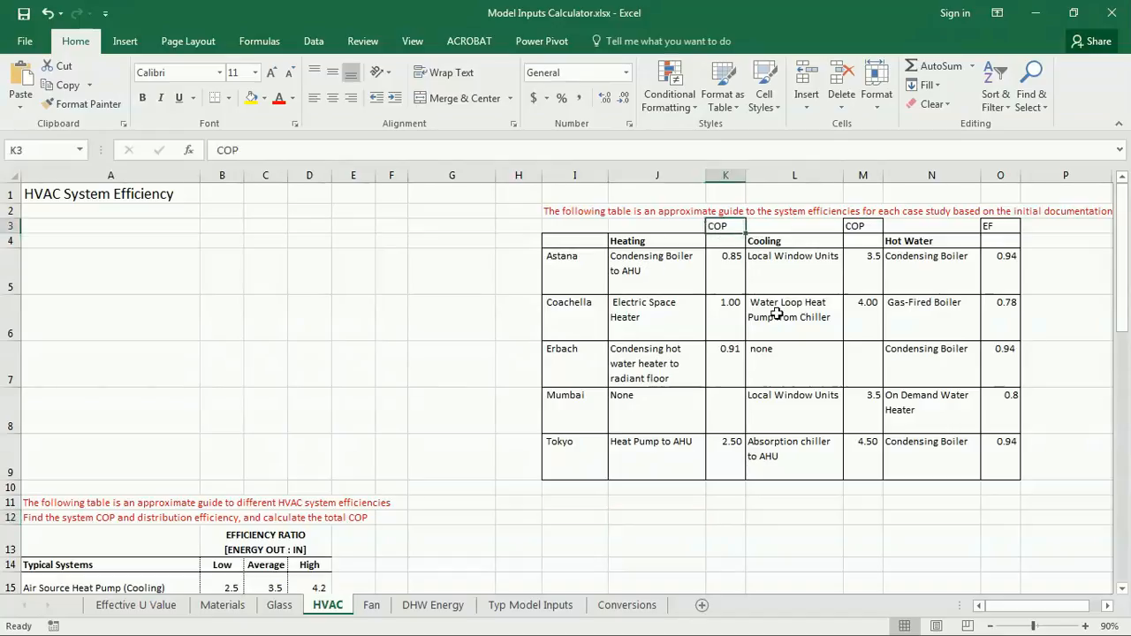
{"action": "left_click", "coordinate": [730, 281]}
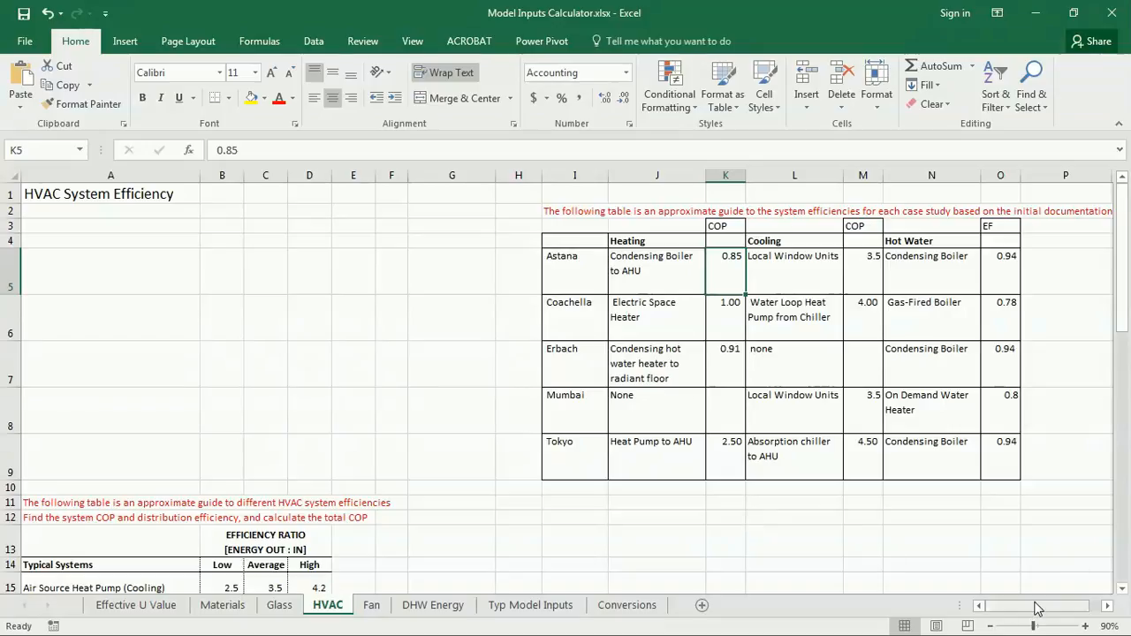
- Review the HVAC sheet's typical system, distribution and conversion tables and the Total COP calculation, then return to the case study table
{"action": "scroll", "coordinate": [309, 454], "scroll_direction": "down", "scroll_amount": 4}
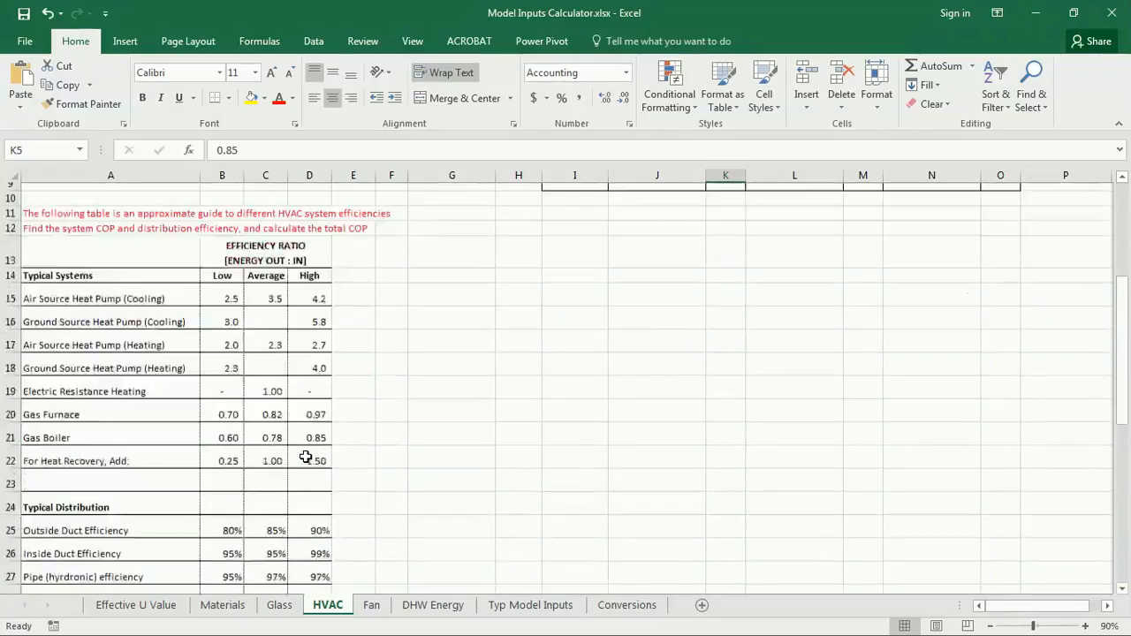
{"action": "scroll", "coordinate": [260, 431], "scroll_direction": "up", "scroll_amount": 1}
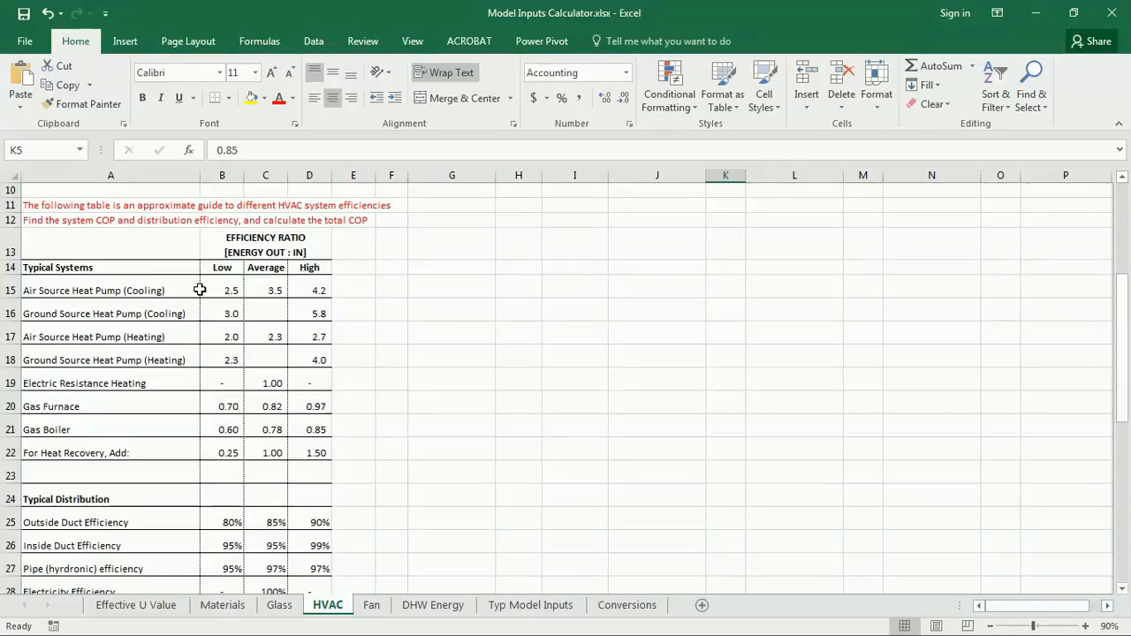
{"action": "scroll", "coordinate": [381, 472], "scroll_direction": "down", "scroll_amount": 1}
{"action": "scroll", "coordinate": [381, 472], "scroll_direction": "down", "scroll_amount": 2}
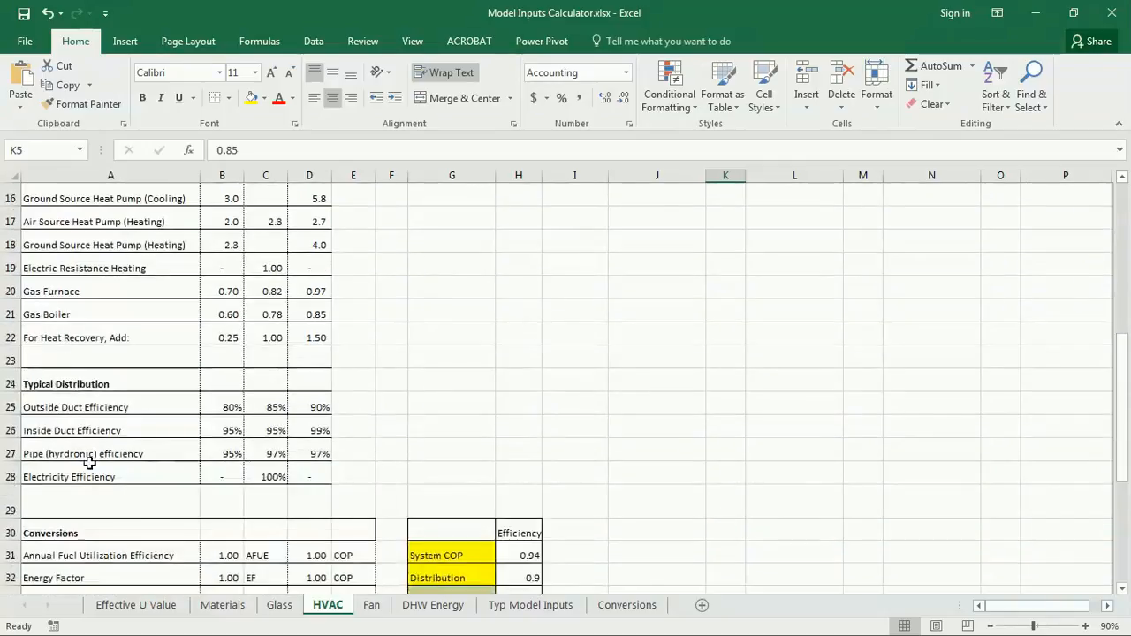
{"action": "scroll", "coordinate": [350, 429], "scroll_direction": "down", "scroll_amount": 2}
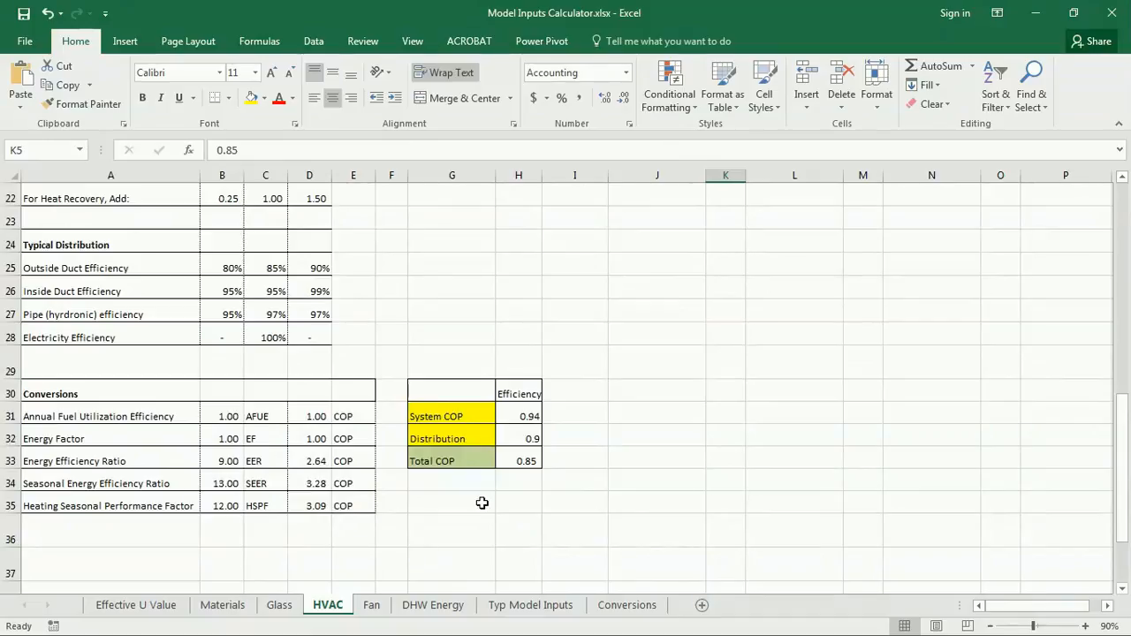
{"action": "scroll", "coordinate": [196, 458], "scroll_direction": "up", "scroll_amount": 5}
{"action": "scroll", "coordinate": [196, 459], "scroll_direction": "up", "scroll_amount": 2}
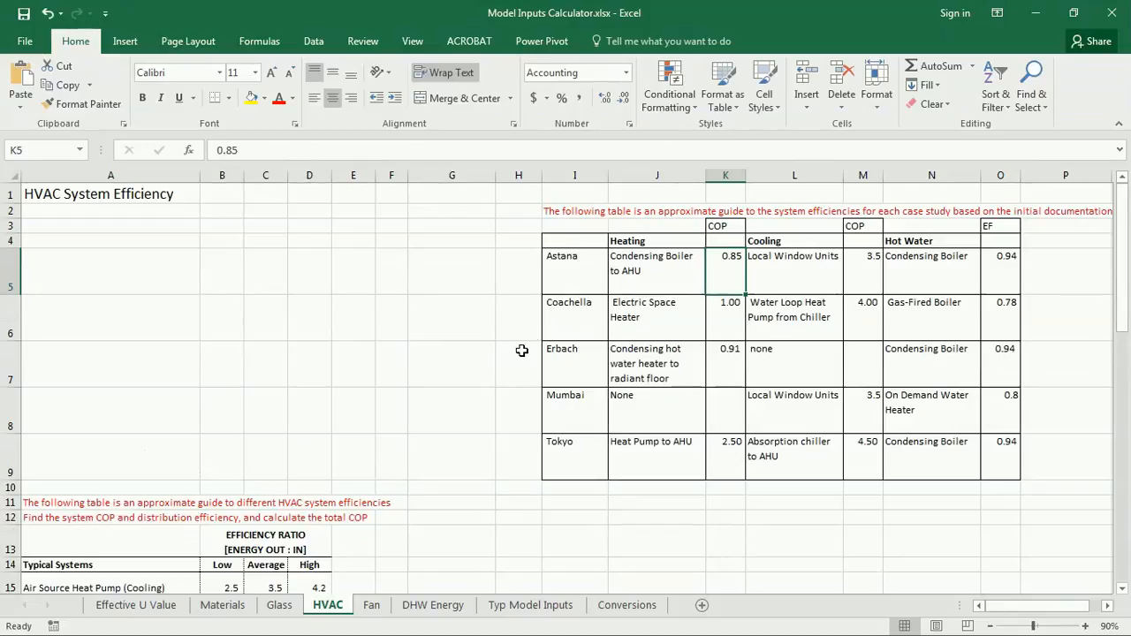
- Look up Astana's heating COP, cooling COP and hot water EF in the case study table
{"action": "left_click", "coordinate": [568, 269]}
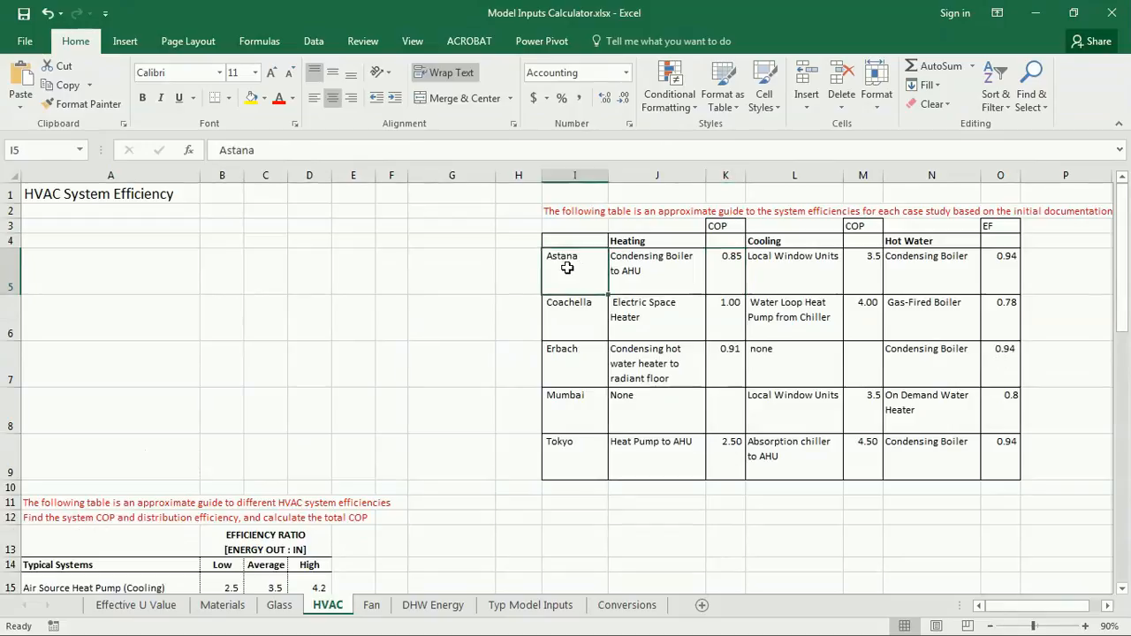
{"action": "left_click", "coordinate": [722, 267]}
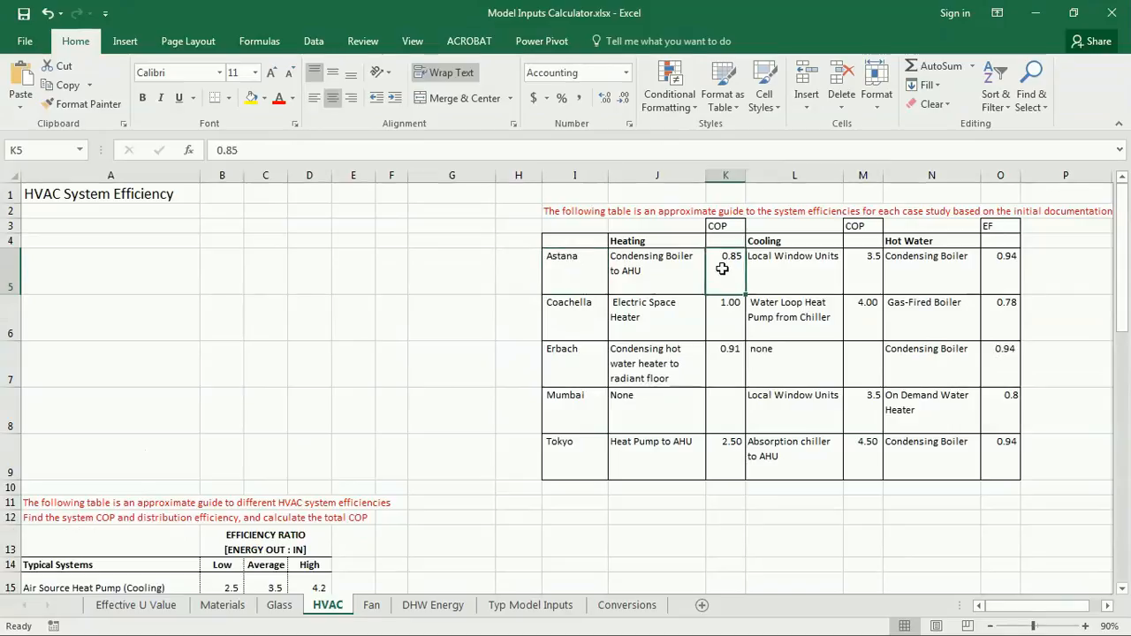
{"action": "left_click", "coordinate": [858, 269]}
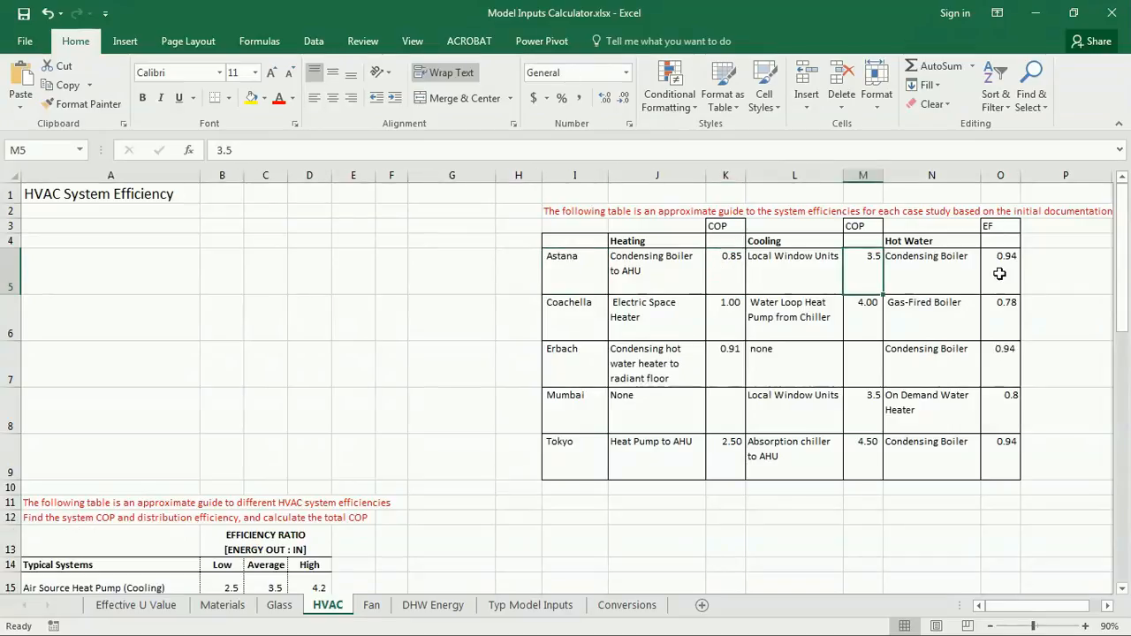
{"action": "left_click", "coordinate": [724, 275]}
{"action": "left_click", "coordinate": [870, 273]}
{"action": "left_click", "coordinate": [1007, 274]}
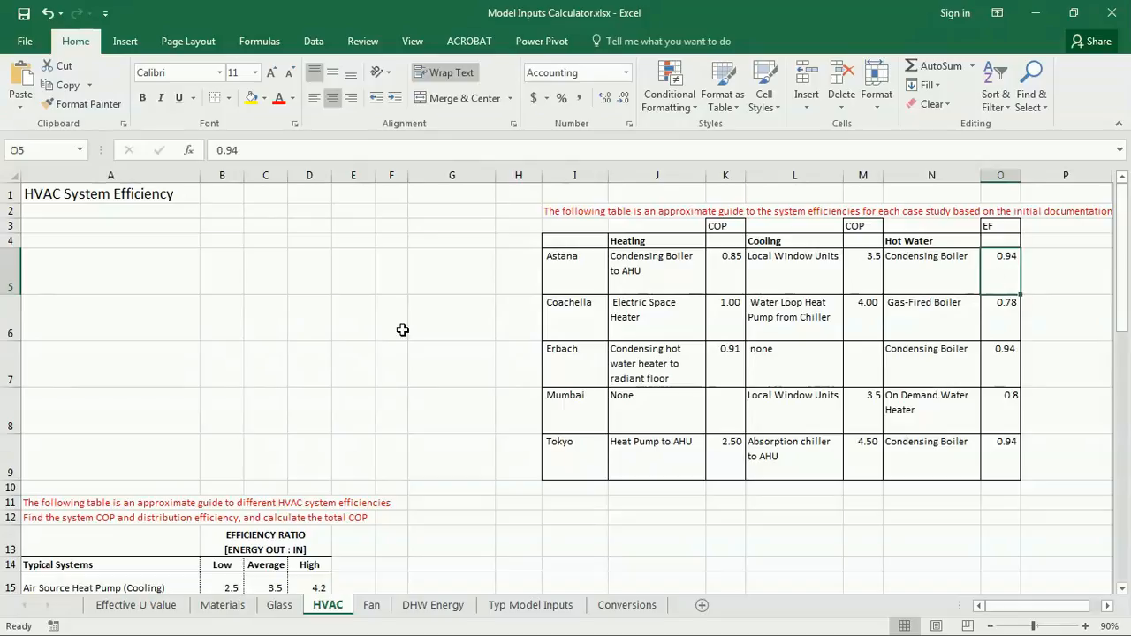
- Back in the ZEB16 Dashboard workbook, set the efficiencies to 0.85 for Space Heating, 3.5 for Space Cooling and 0.94 for Hot Water
{"action": "left_click", "coordinate": [1038, 13]}
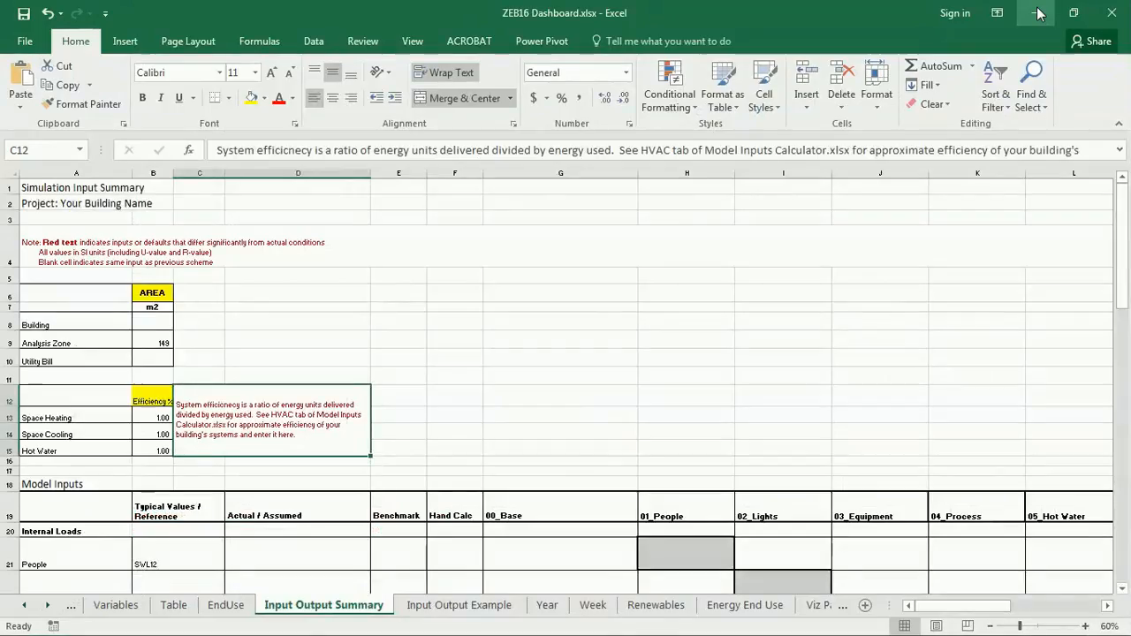
{"action": "left_click", "coordinate": [152, 414]}
{"action": "type", "text": ".85"}
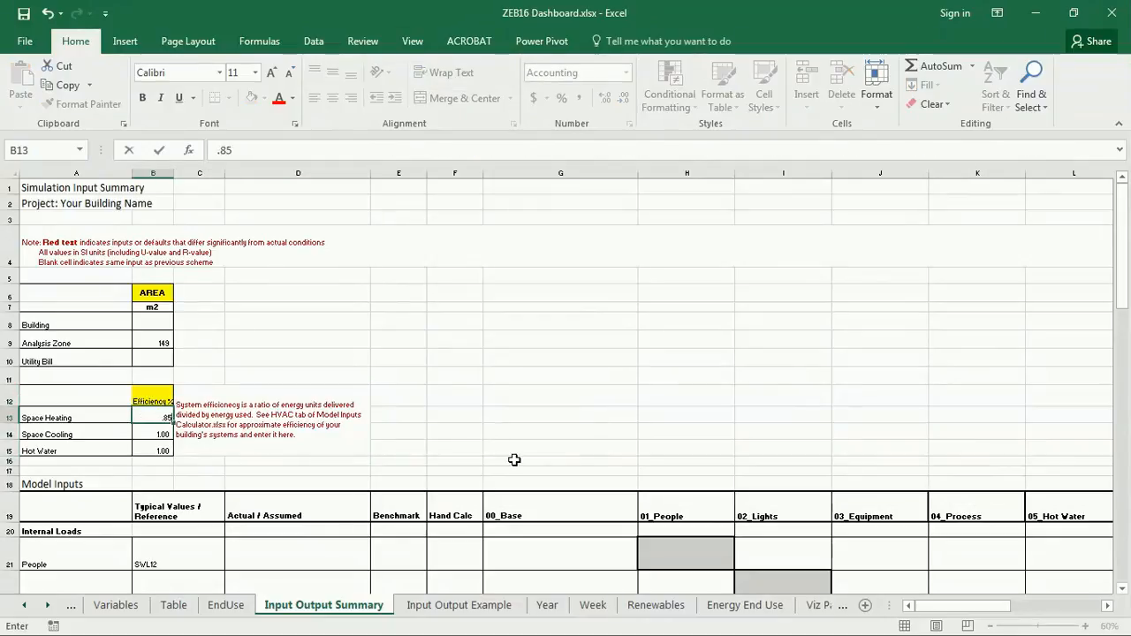
{"action": "key", "text": "Return"}
{"action": "type", "text": "3.5"}
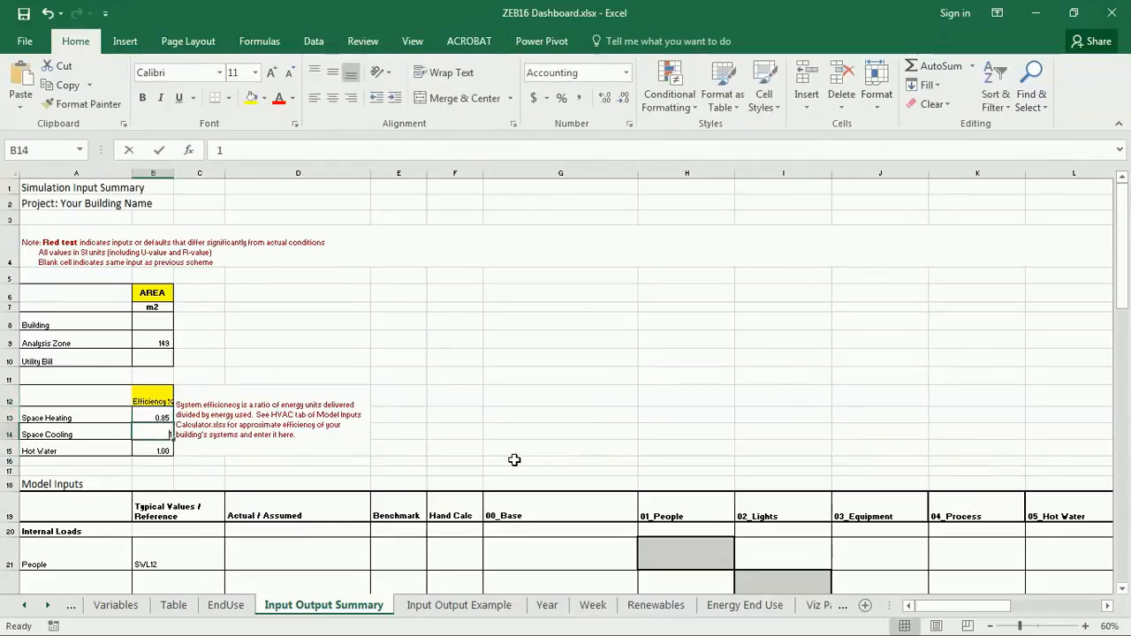
{"action": "key", "text": "Return"}
{"action": "type", "text": ".94"}
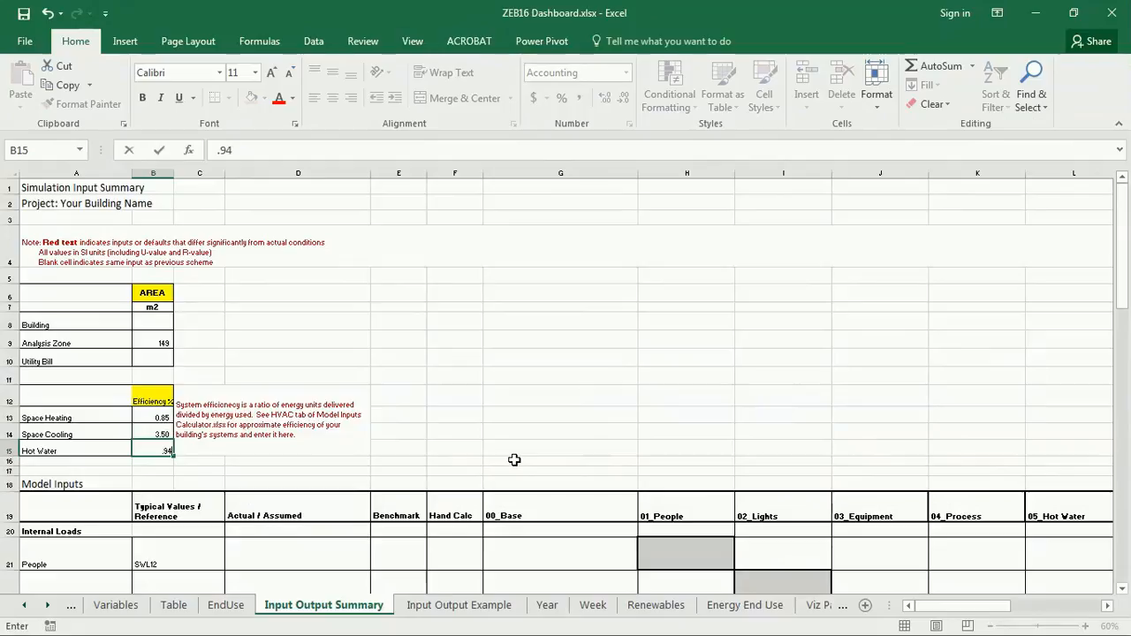
{"action": "key", "text": "Return"}
- Check the heating and cooling efficiencies on the Input Output Summary sheet against the System Efficiency column on the EndUse sheet
{"action": "left_click_drag", "start_coordinate": [142, 416], "coordinate": [147, 435]}
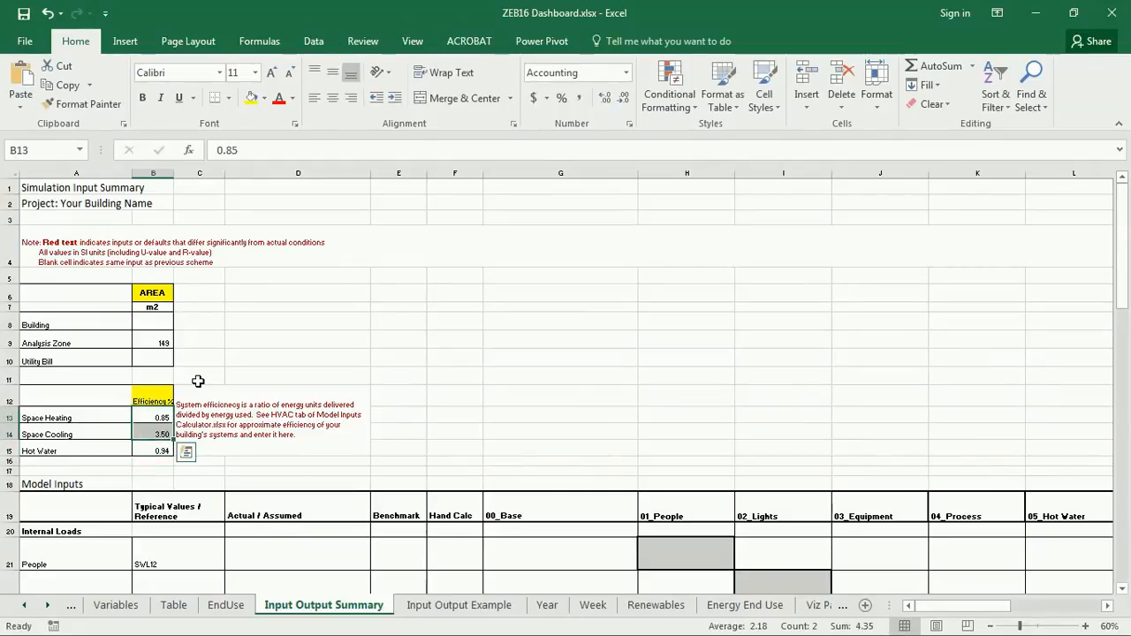
{"action": "left_click", "coordinate": [364, 362]}
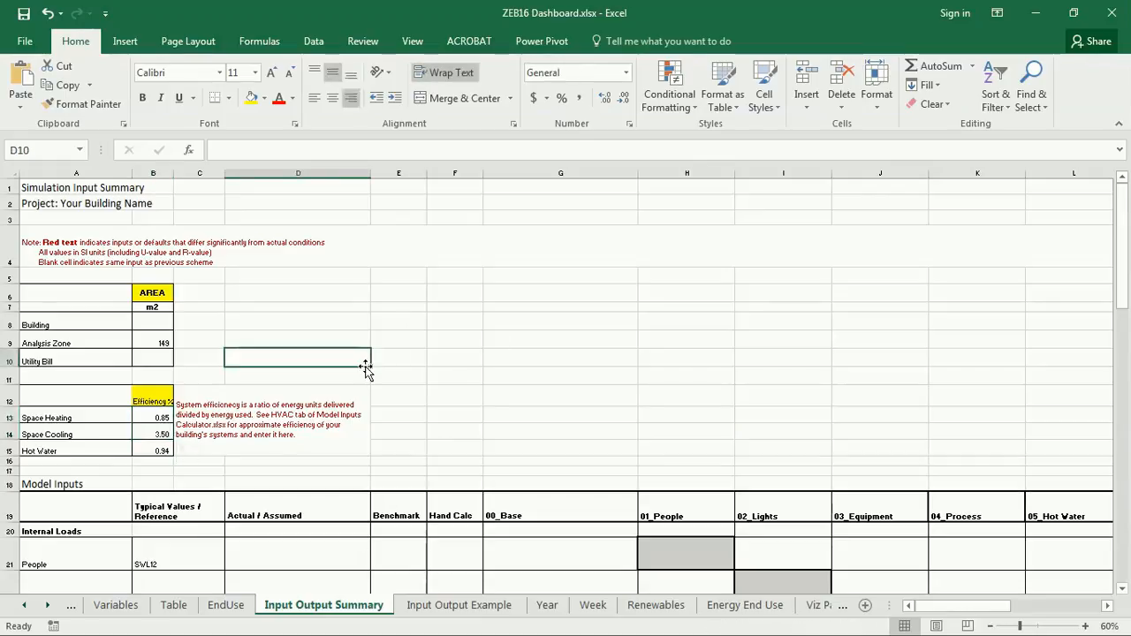
{"action": "left_click", "coordinate": [226, 604]}
{"action": "left_click", "coordinate": [483, 500]}
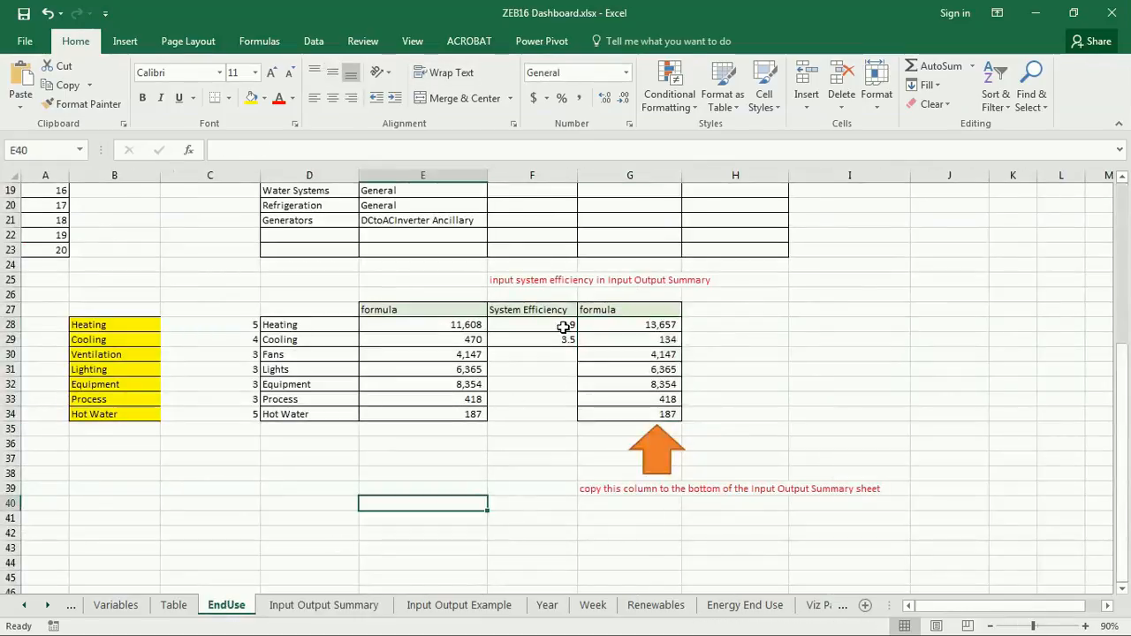
{"action": "left_click_drag", "start_coordinate": [561, 311], "coordinate": [560, 341]}
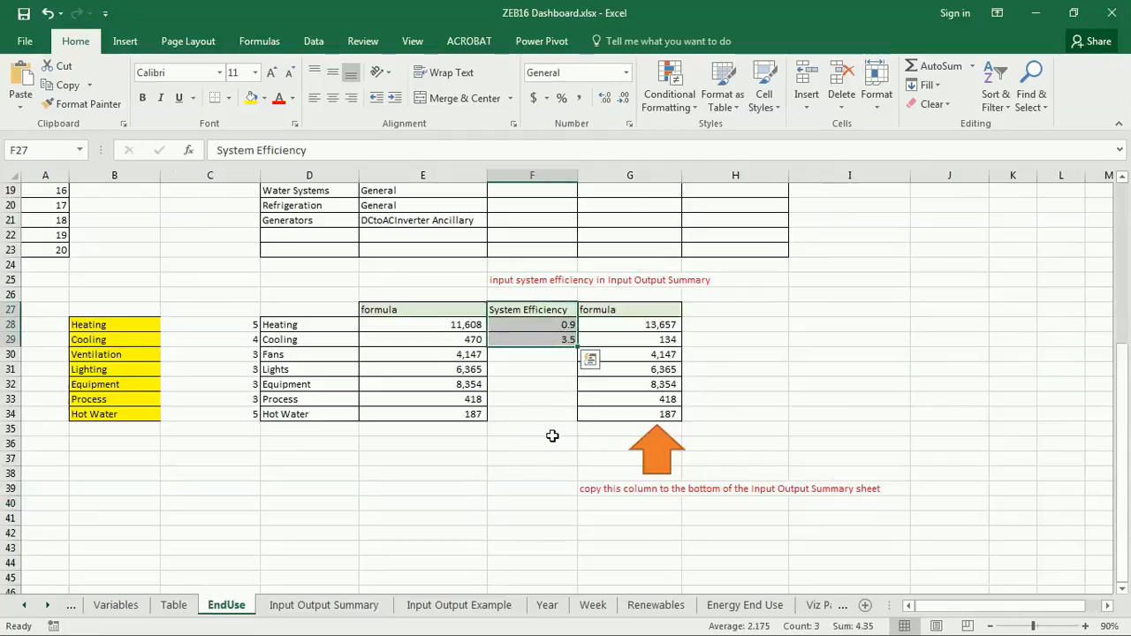
- Examine the EndUse formulas that divide heating and cooling energy by system efficiency, and compare the hot water row's efficiency cell
{"action": "left_click", "coordinate": [434, 328]}
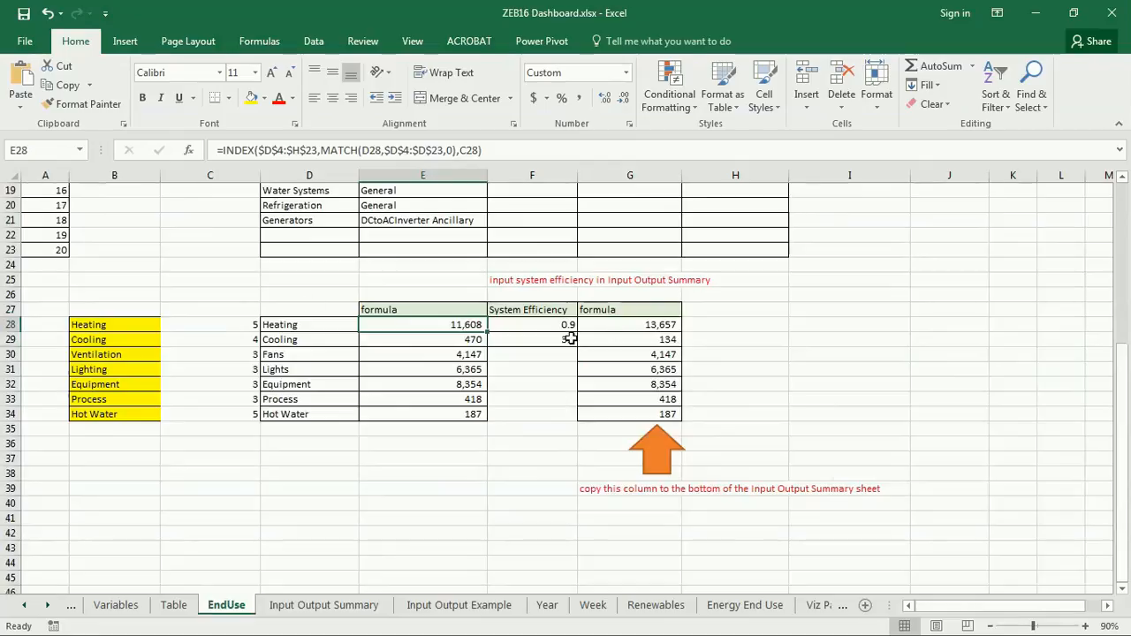
{"action": "left_click", "coordinate": [667, 329]}
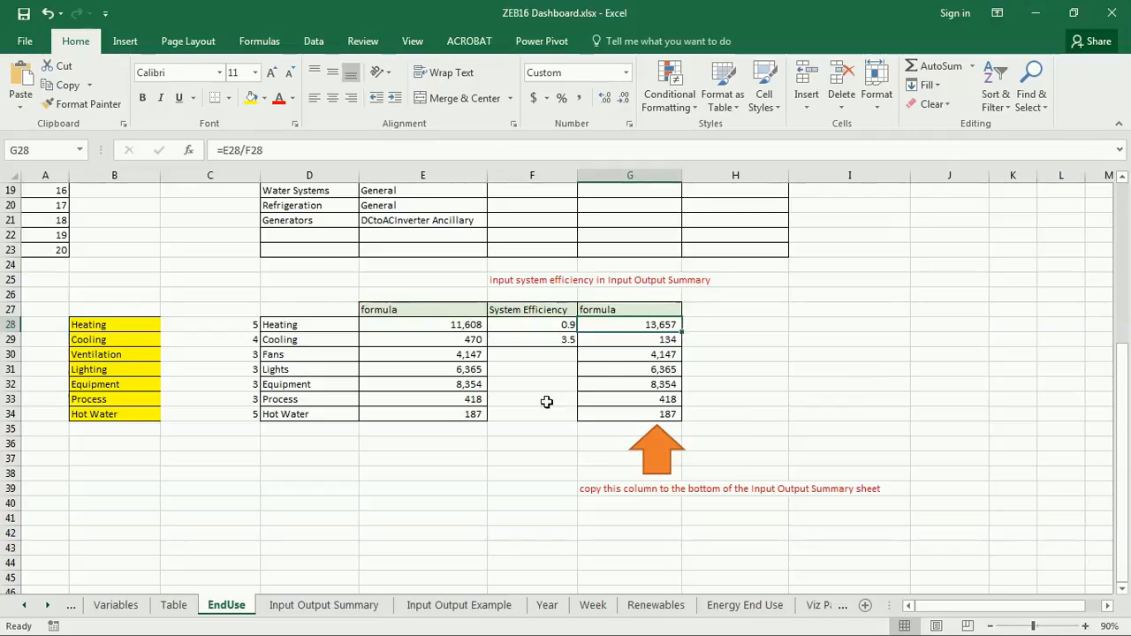
{"action": "left_click", "coordinate": [475, 343]}
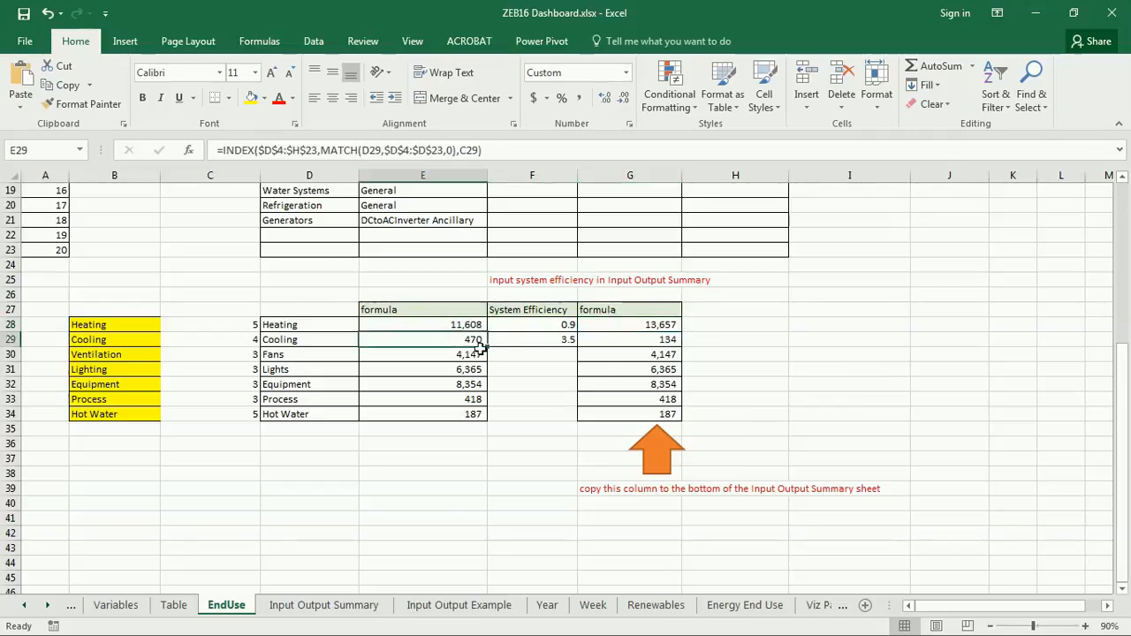
{"action": "left_click", "coordinate": [562, 343]}
{"action": "left_click", "coordinate": [652, 343]}
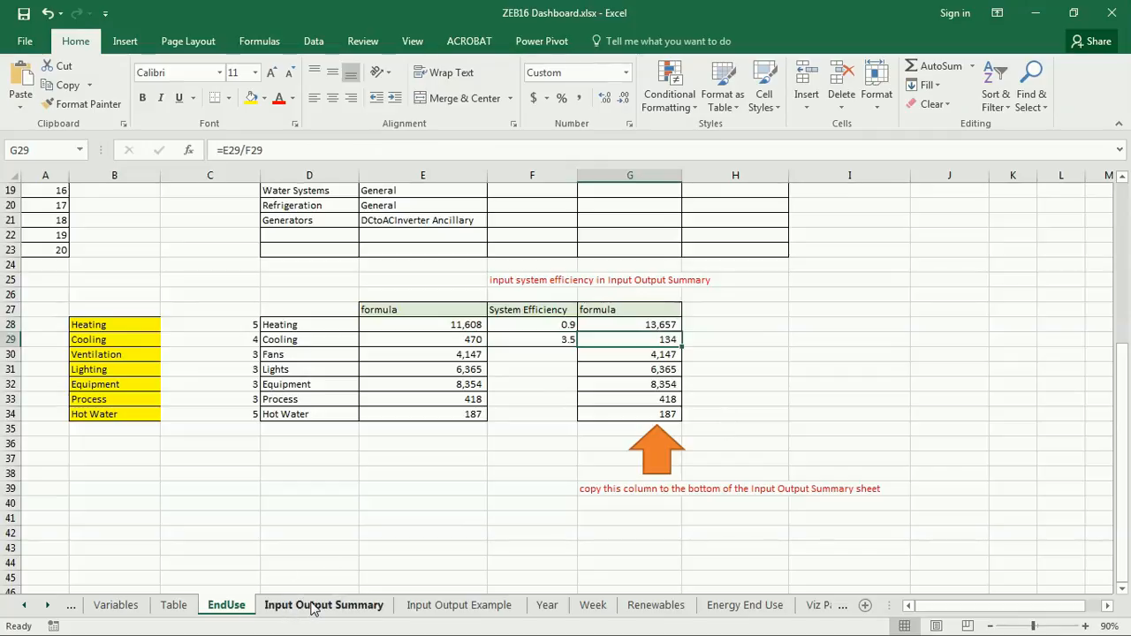
{"action": "left_click", "coordinate": [290, 419]}
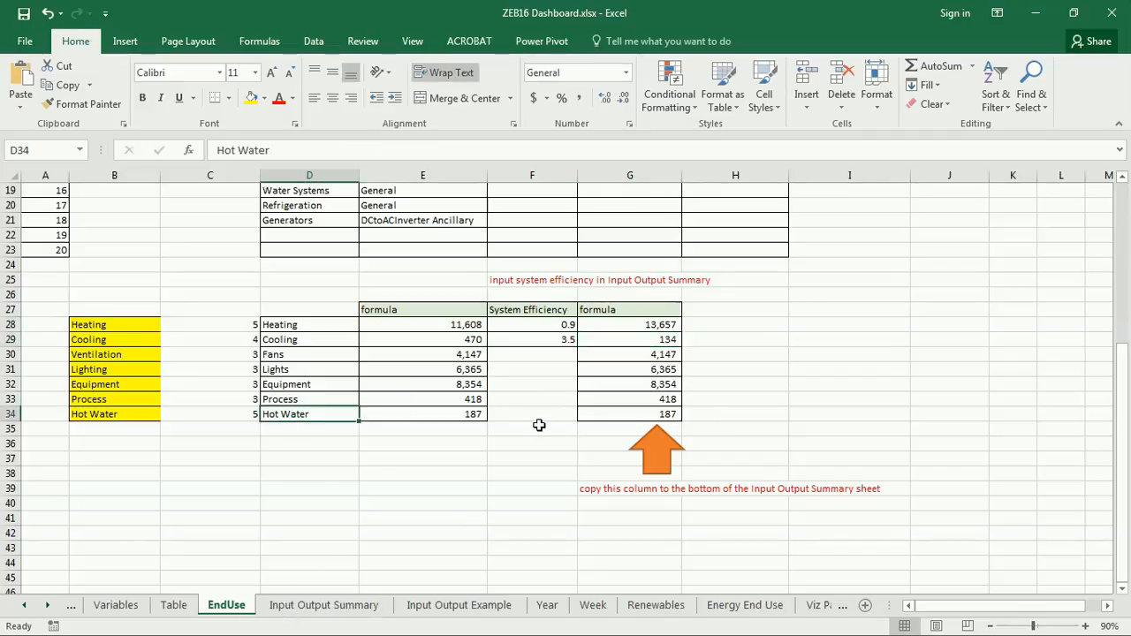
{"action": "left_click", "coordinate": [539, 413]}
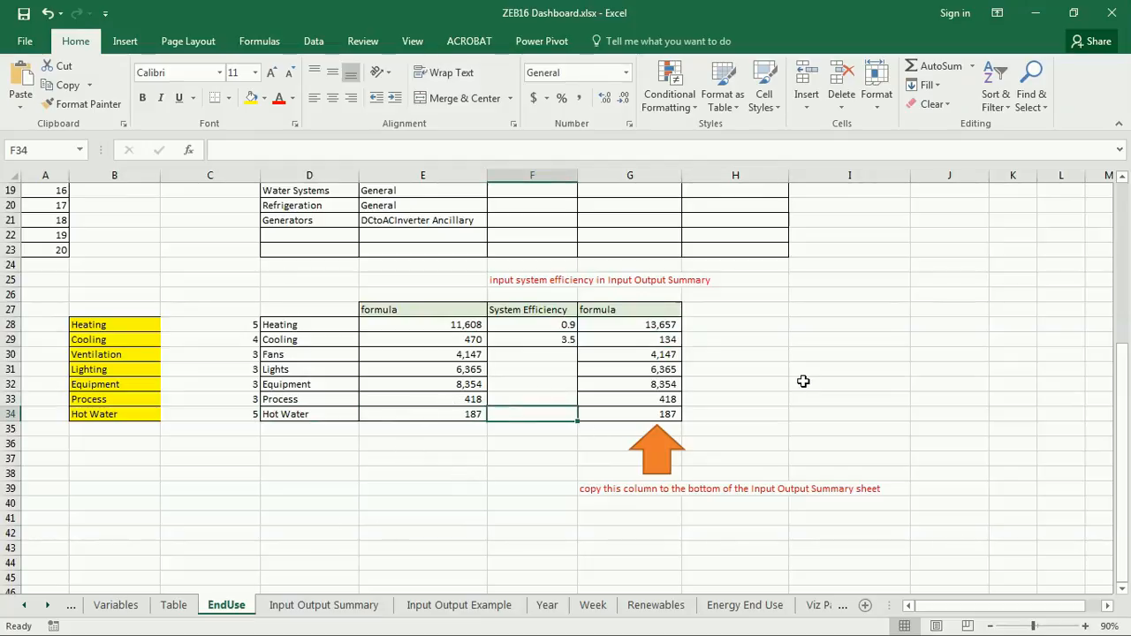
- In the Model Inputs Calculator workbook, set the DHW Energy sheet's Water Heater Efficiency to 94%, following Astana's hot water EF on the HVAC sheet
{"action": "key", "text": "alt+Tab"}
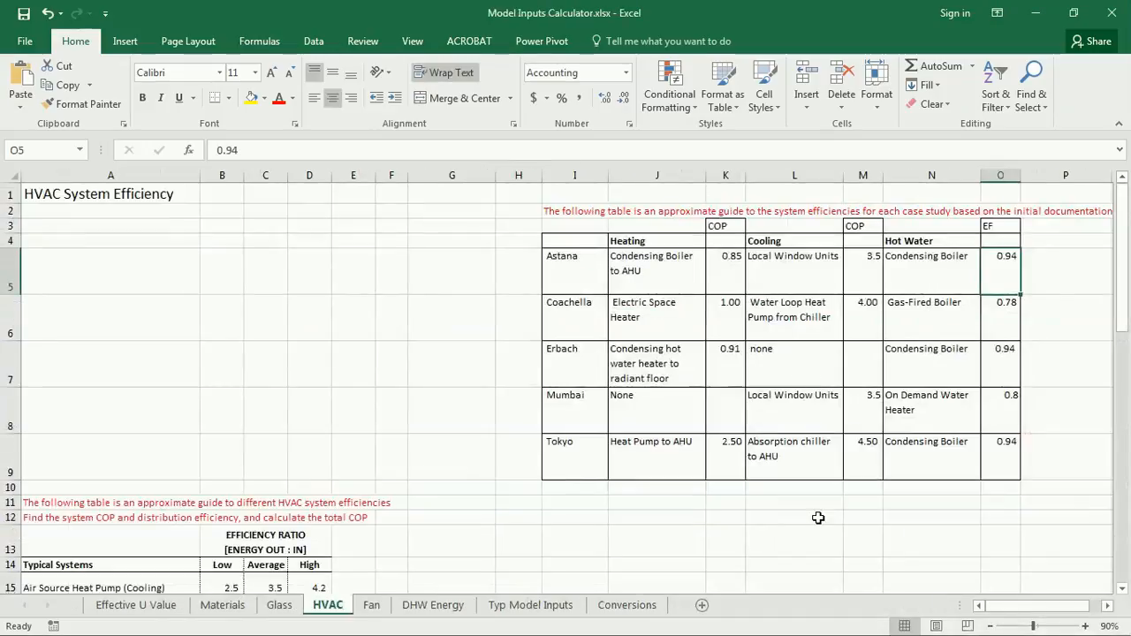
{"action": "left_click", "coordinate": [432, 605]}
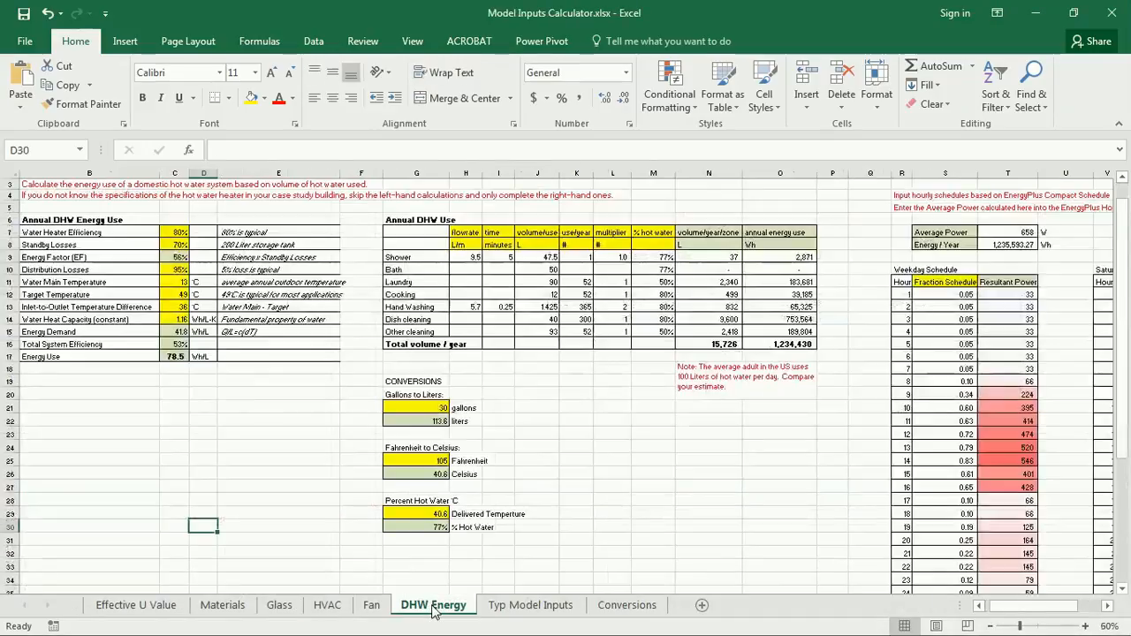
{"action": "left_click", "coordinate": [246, 433]}
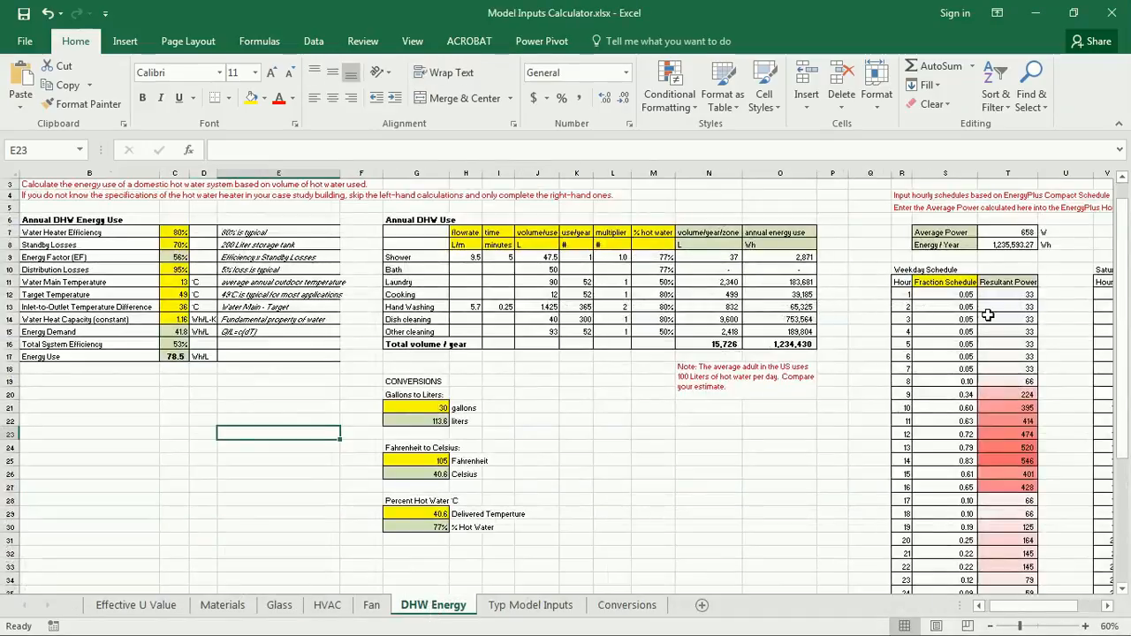
{"action": "scroll", "coordinate": [67, 392], "scroll_direction": "up", "scroll_amount": 1}
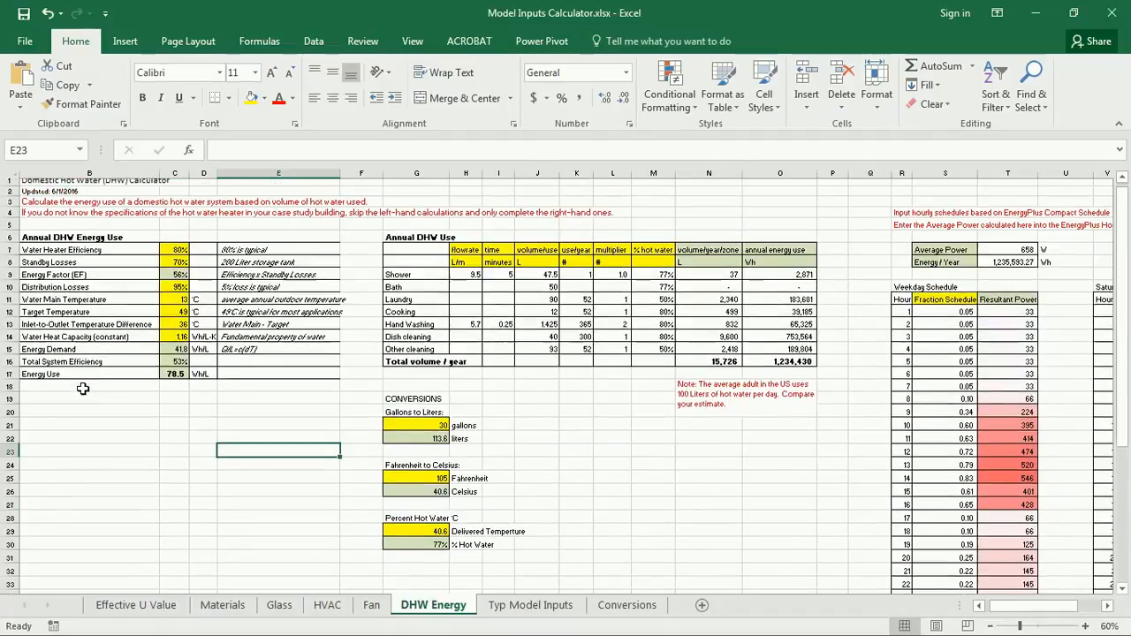
{"action": "left_click", "coordinate": [175, 254]}
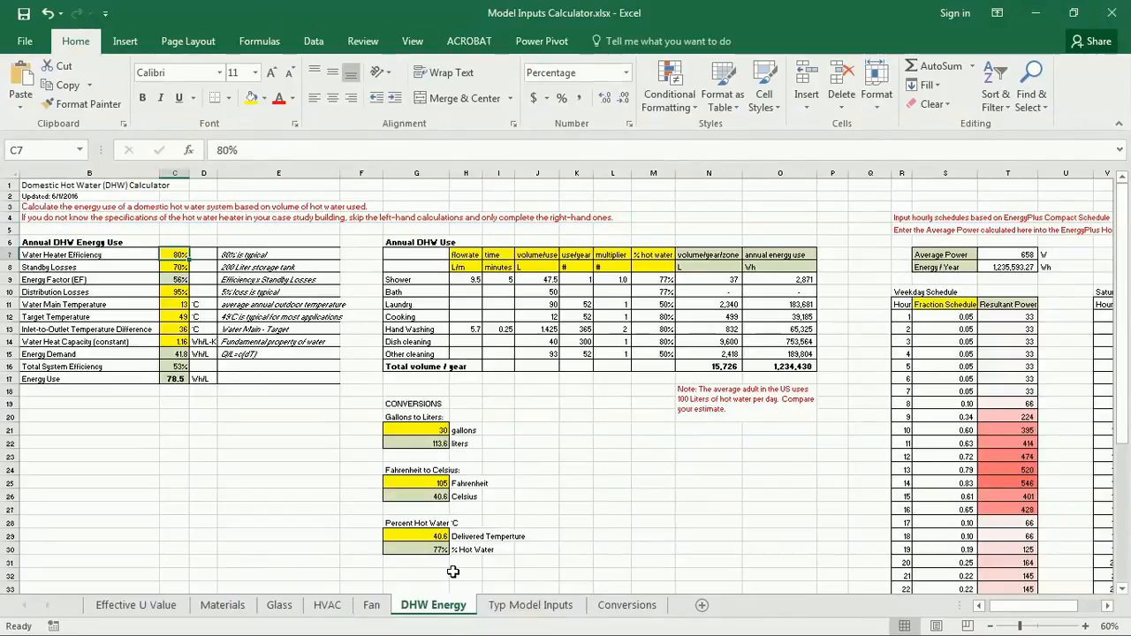
{"action": "left_click", "coordinate": [329, 606]}
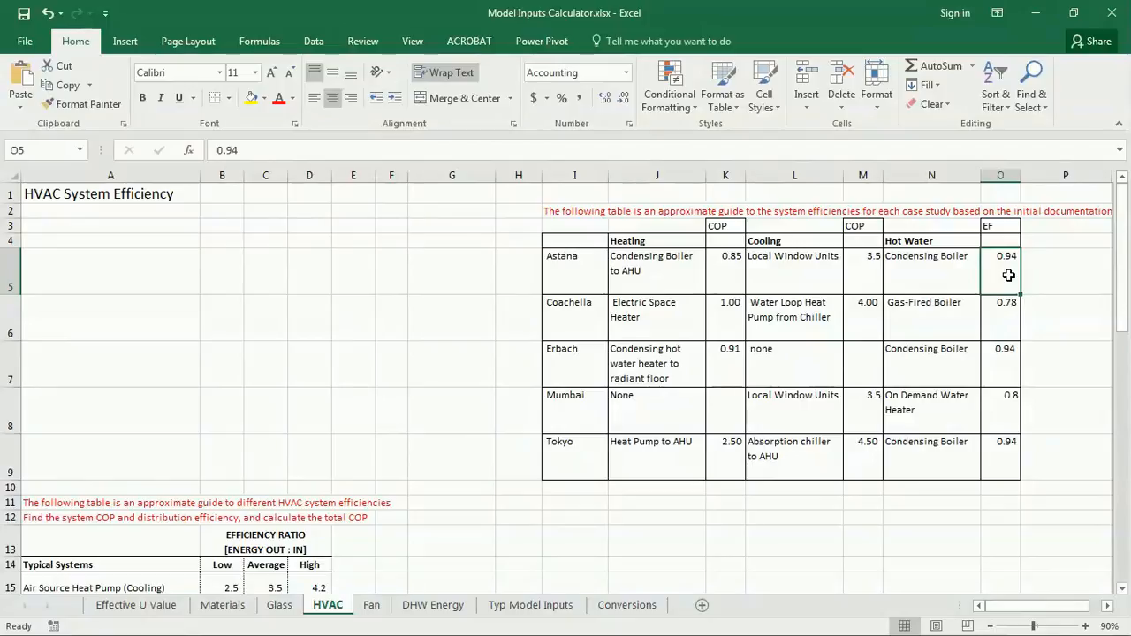
{"action": "left_click", "coordinate": [433, 605]}
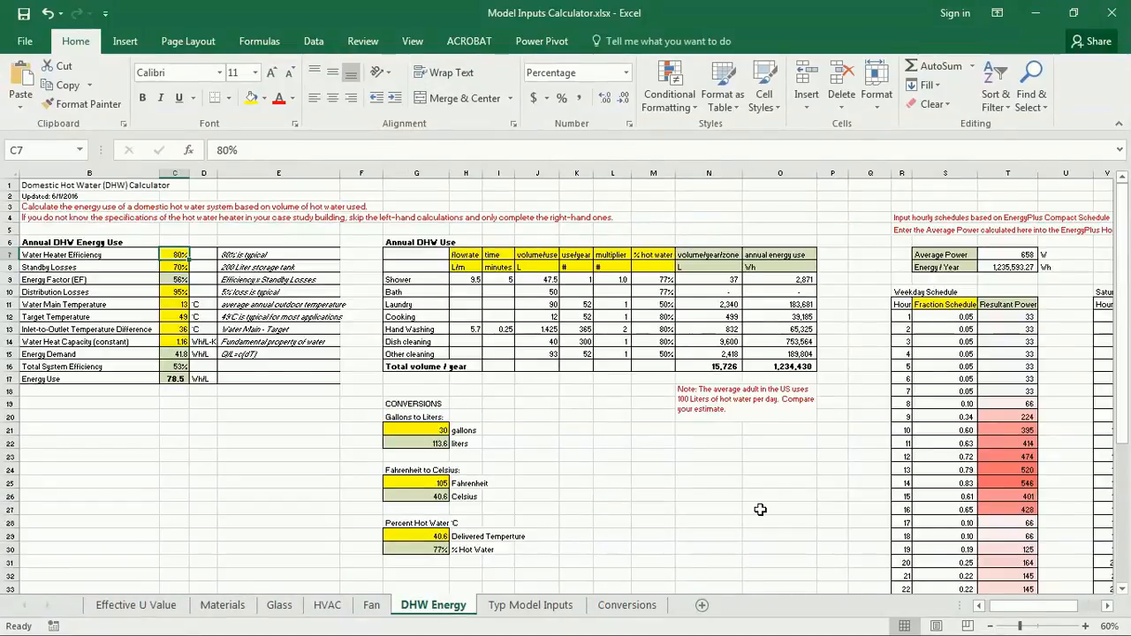
{"action": "type", "text": "94"}
{"action": "key", "text": "Return"}
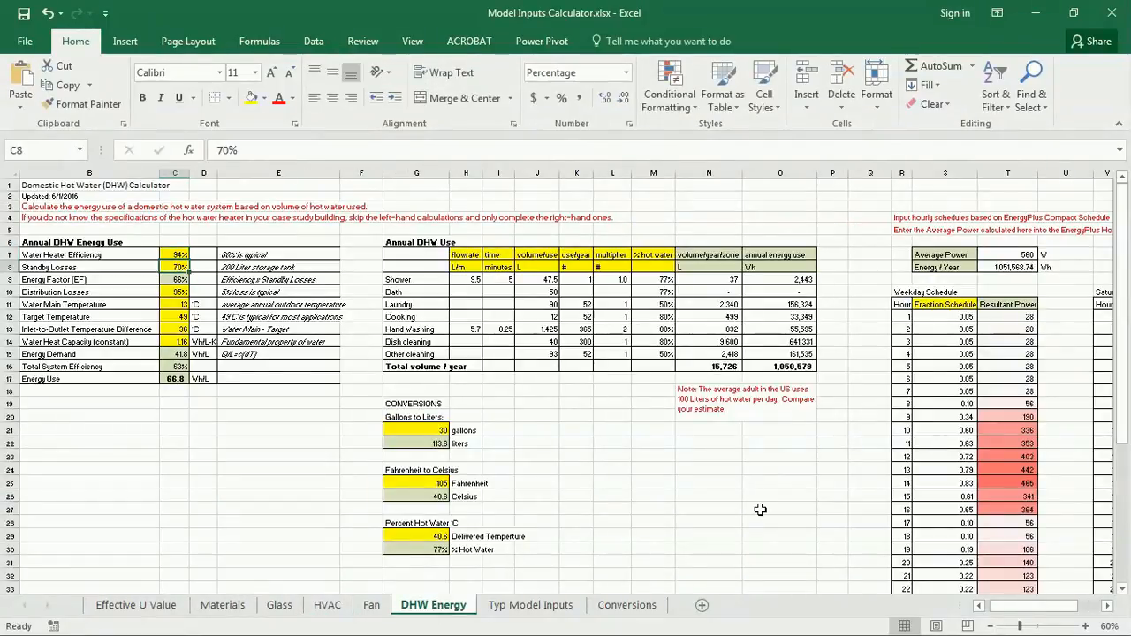
- Check the Total System Efficiency, the total annual energy use and the Average Power on the DHW Energy sheet
{"action": "left_click_drag", "start_coordinate": [48, 366], "coordinate": [168, 366]}
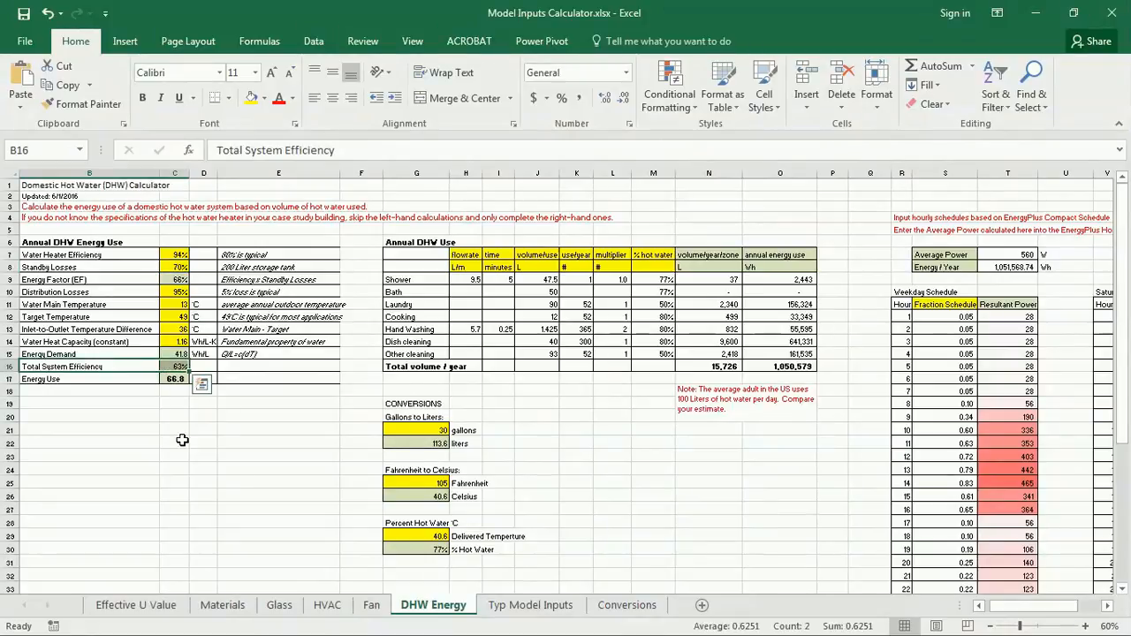
{"action": "left_click", "coordinate": [799, 366]}
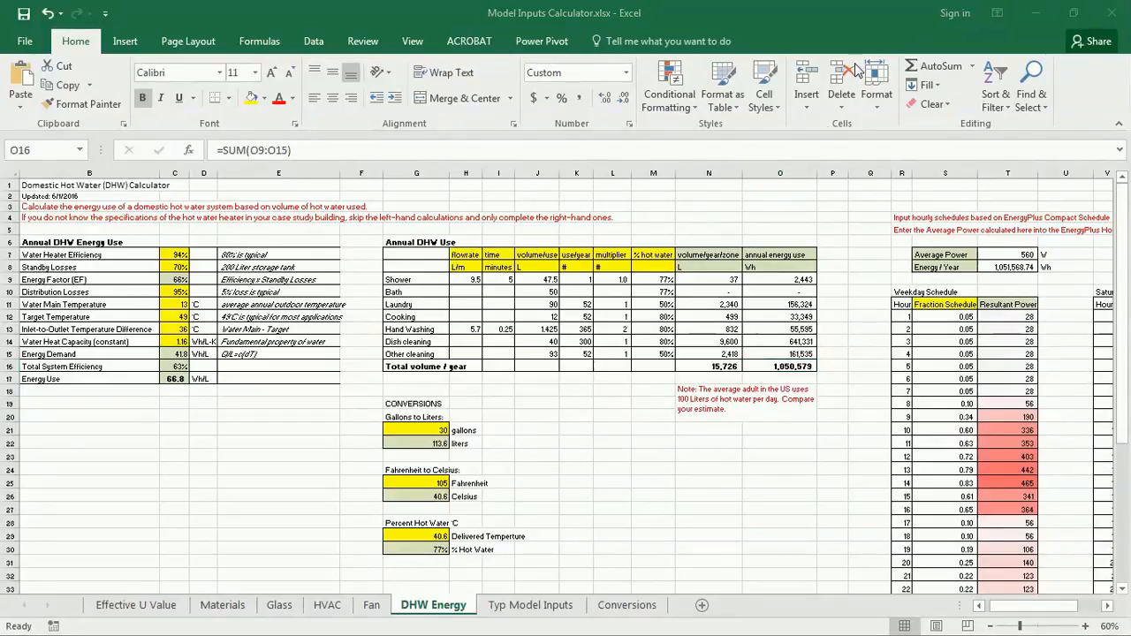
{"action": "left_click", "coordinate": [1009, 257]}
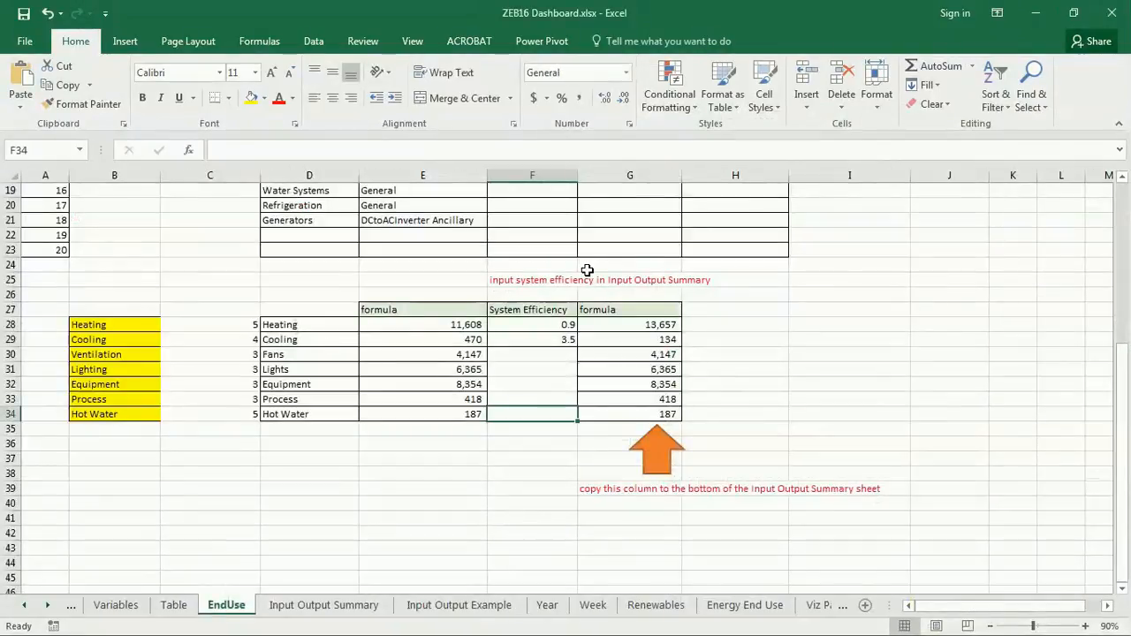
- In the ZEB16 Dashboard workbook, review the Input Output Summary sheet's Model Inputs scheme columns and the Comparative Energy Use chart
{"action": "left_click", "coordinate": [324, 611]}
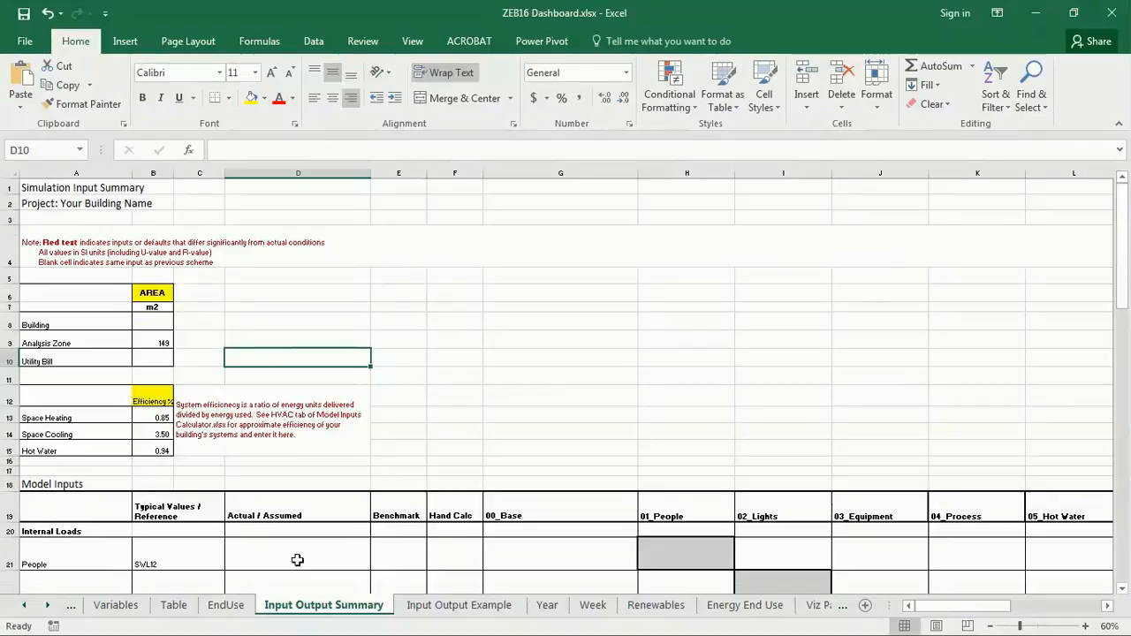
{"action": "left_click", "coordinate": [466, 376]}
{"action": "scroll", "coordinate": [466, 382], "scroll_direction": "down", "scroll_amount": 6}
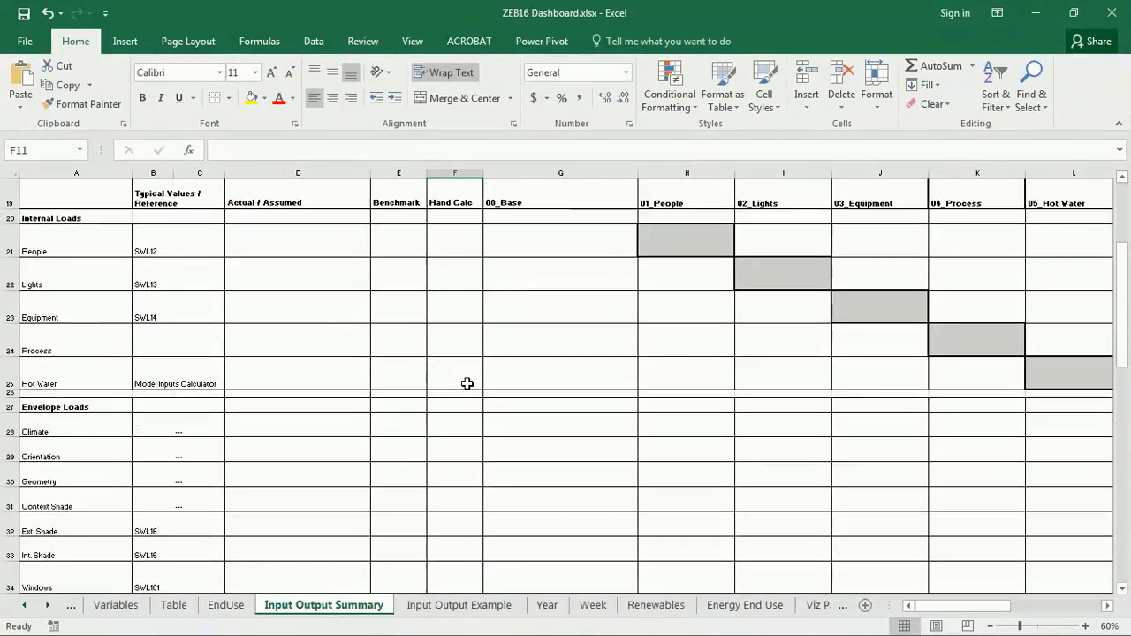
{"action": "scroll", "coordinate": [466, 383], "scroll_direction": "up", "scroll_amount": 2}
{"action": "scroll", "coordinate": [466, 384], "scroll_direction": "down", "scroll_amount": 10}
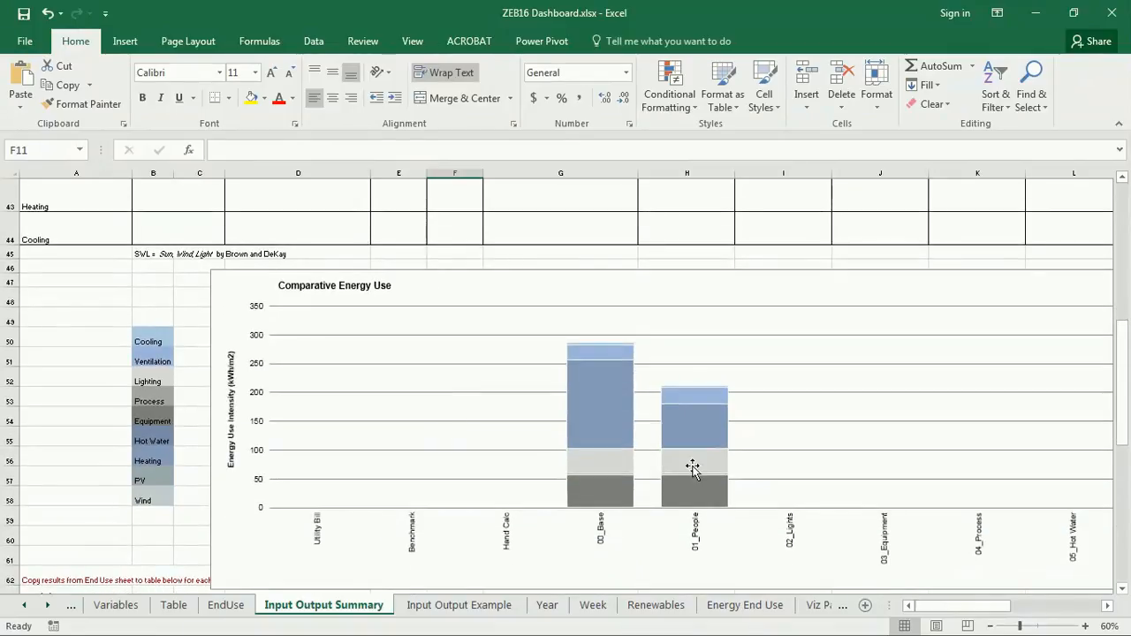
{"action": "scroll", "coordinate": [720, 358], "scroll_direction": "up", "scroll_amount": 10}
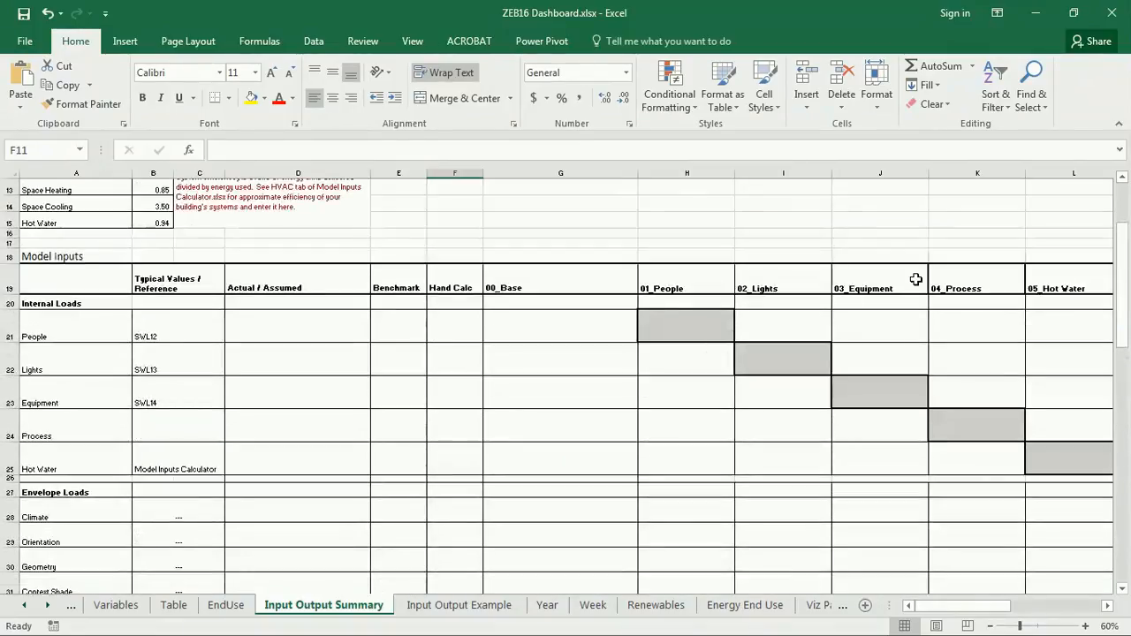
{"action": "left_click_drag", "start_coordinate": [940, 606], "coordinate": [874, 608]}
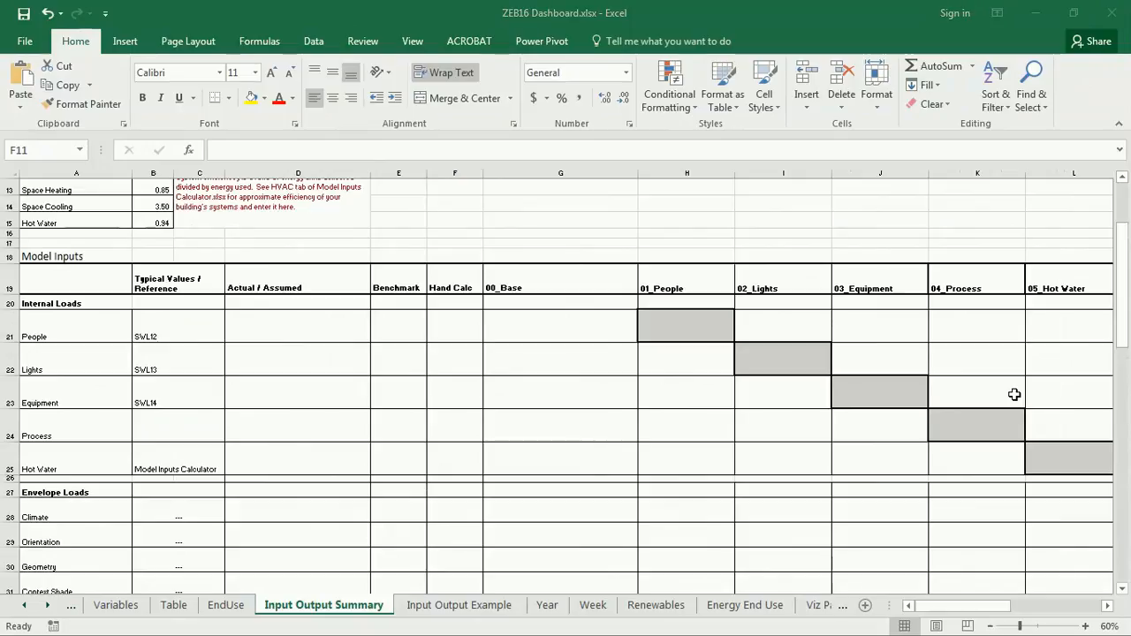
- Switch to IDF Editor, close 07_ThermostatEdits.idf and open 01_Wurster 214.idf from the Demo folder
{"action": "key", "text": "alt+Tab"}
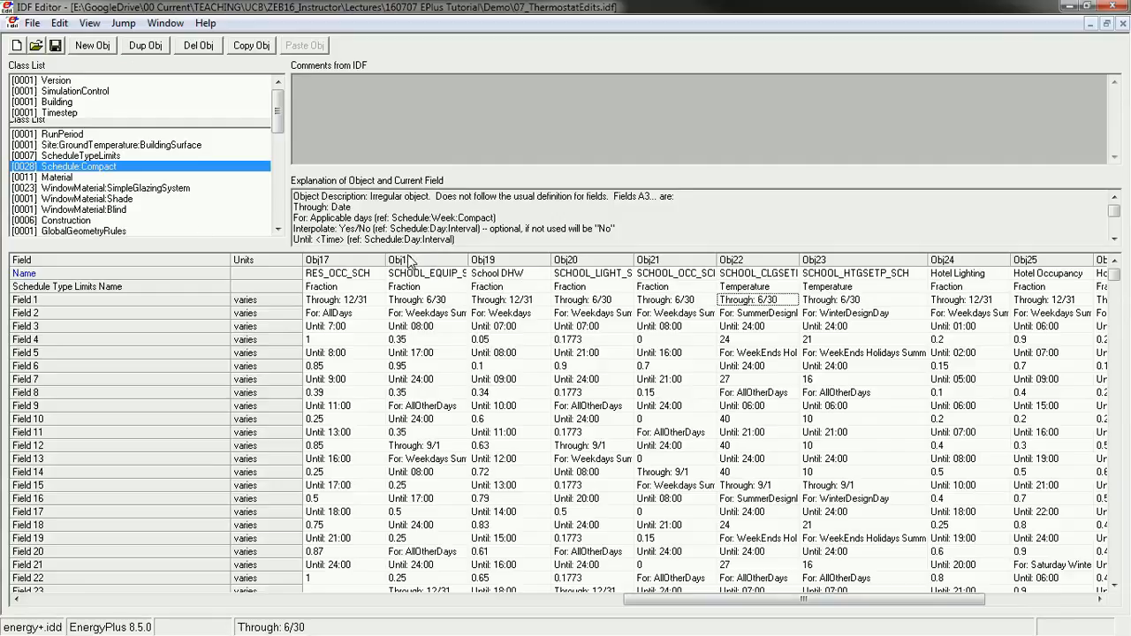
{"action": "left_click", "coordinate": [1124, 24]}
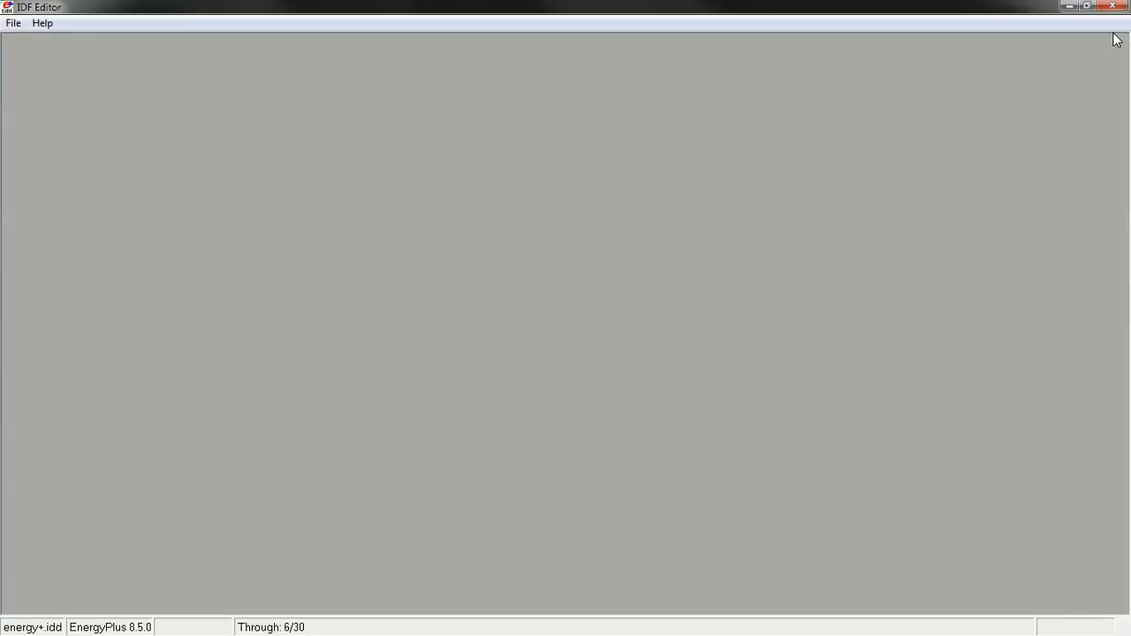
{"action": "left_click", "coordinate": [13, 24]}
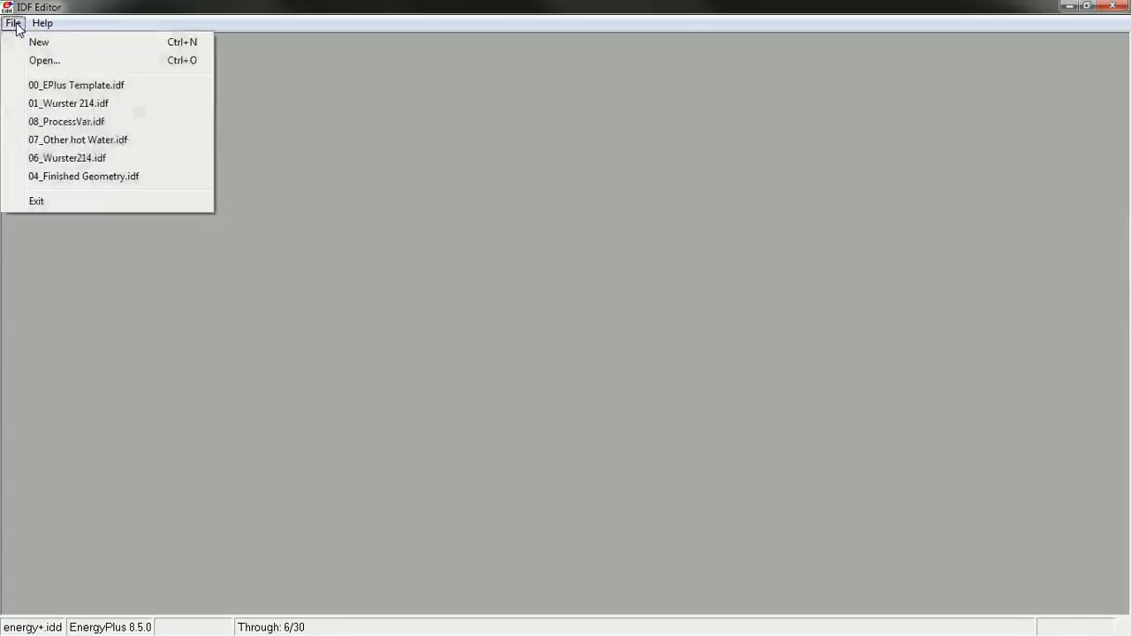
{"action": "mouse_move", "coordinate": [38, 30]}
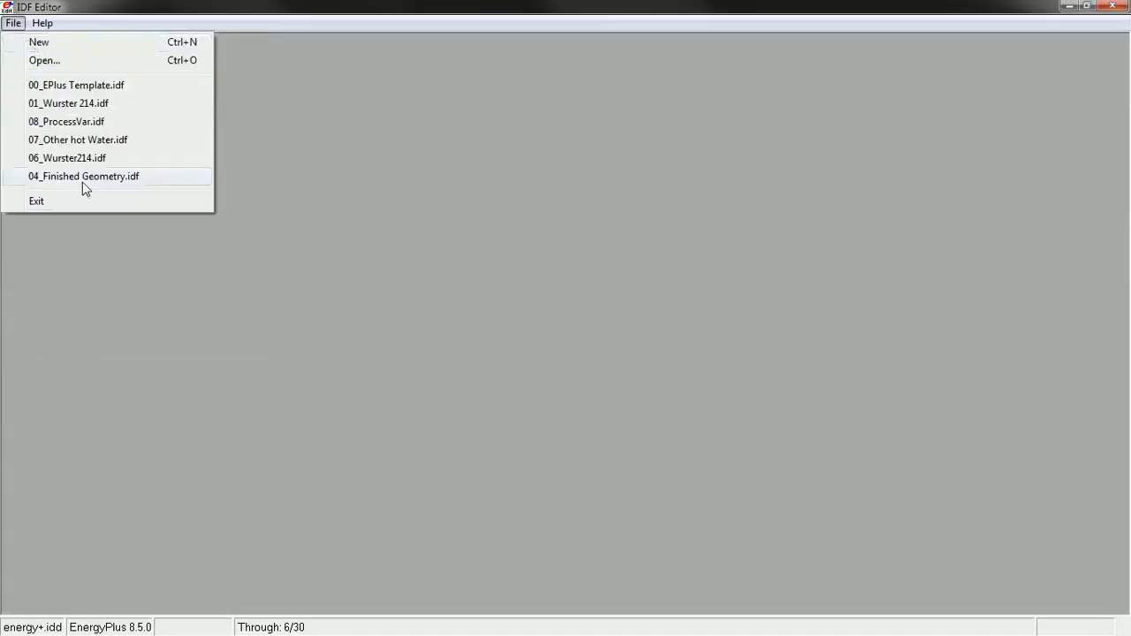
{"action": "left_click", "coordinate": [44, 60]}
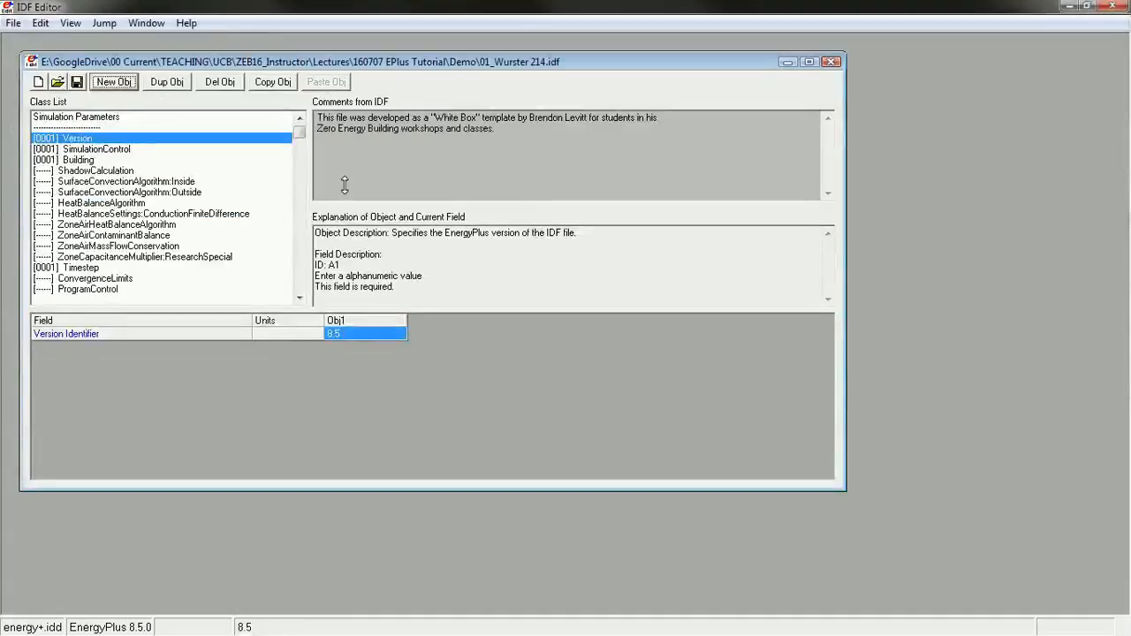
- Start saving the model under a new name and create a Sensitivity Analysis folder inside Demo as the destination
{"action": "left_click", "coordinate": [13, 23]}
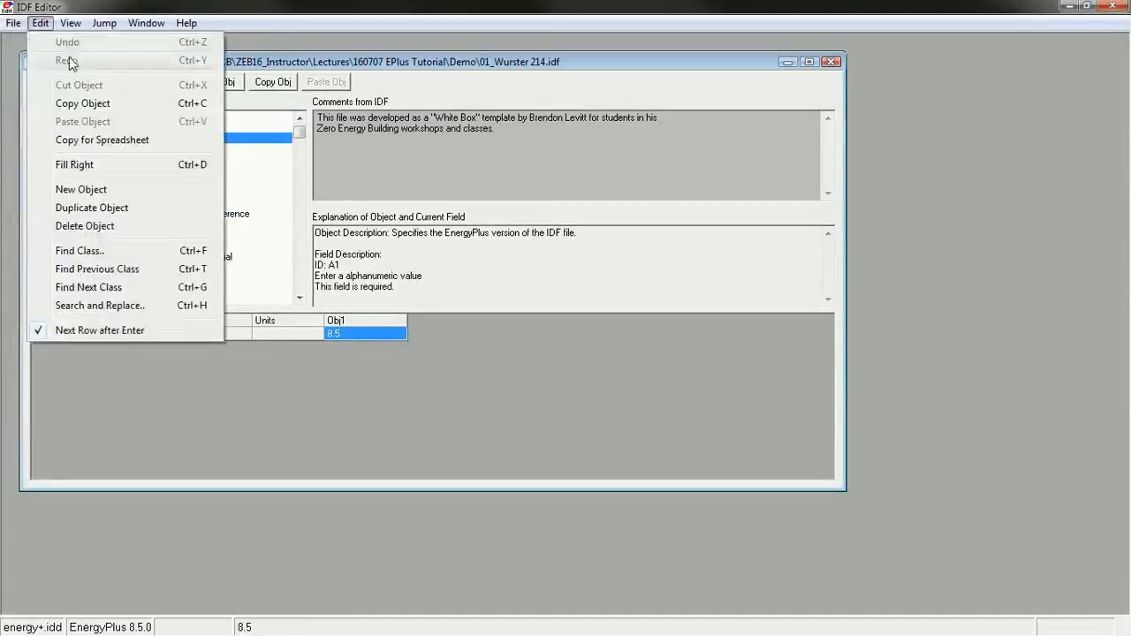
{"action": "left_click", "coordinate": [49, 140]}
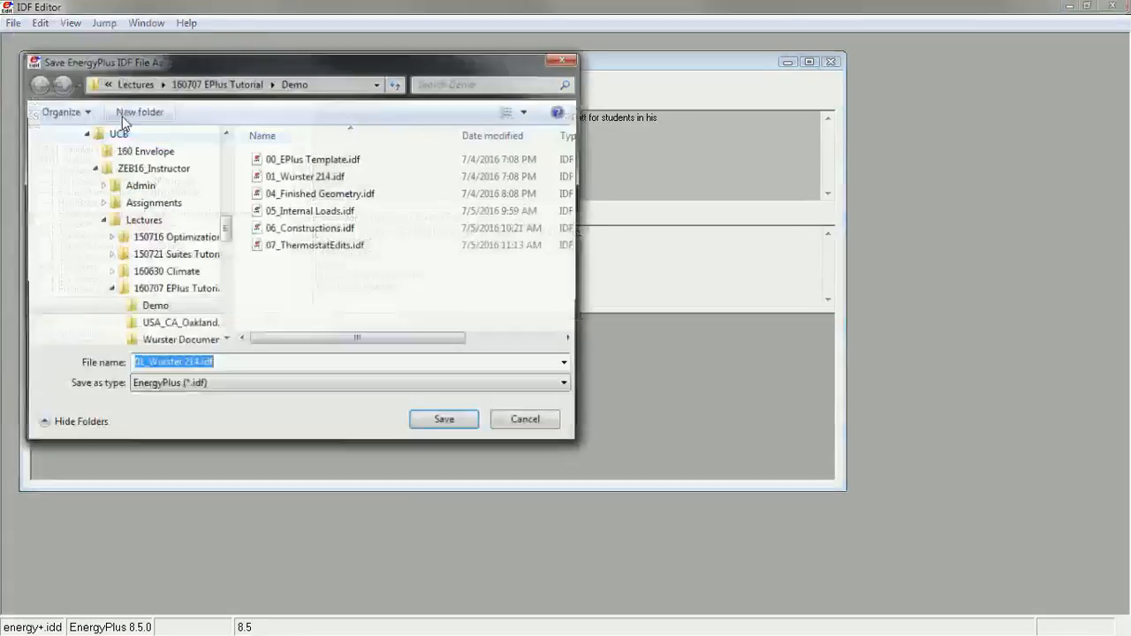
{"action": "left_click", "coordinate": [137, 111]}
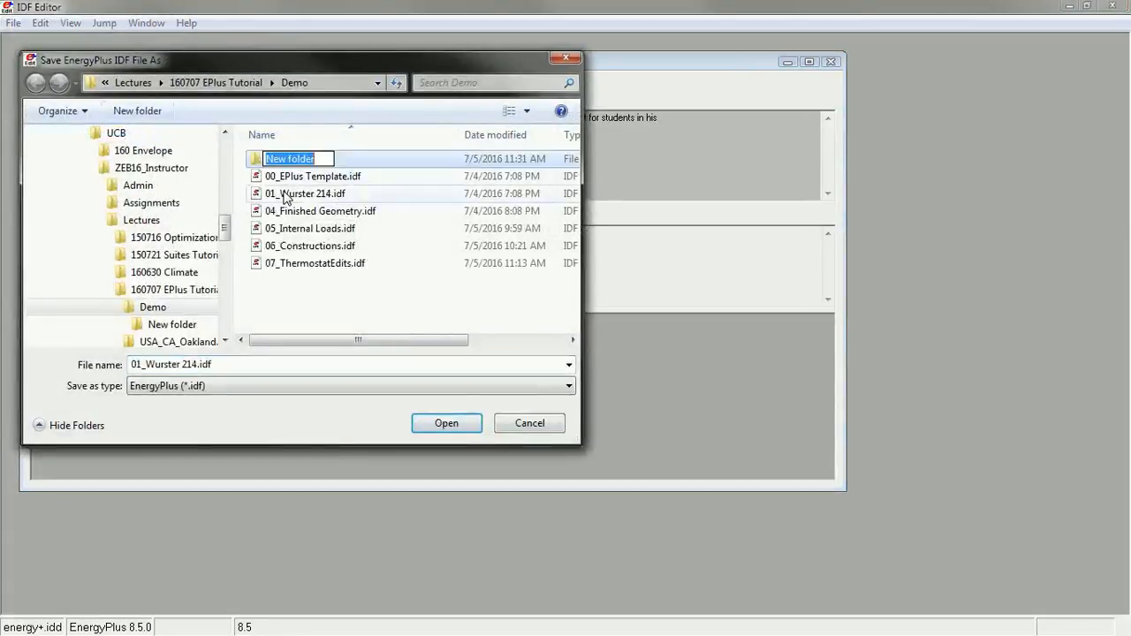
{"action": "type", "text": "Sensi"}
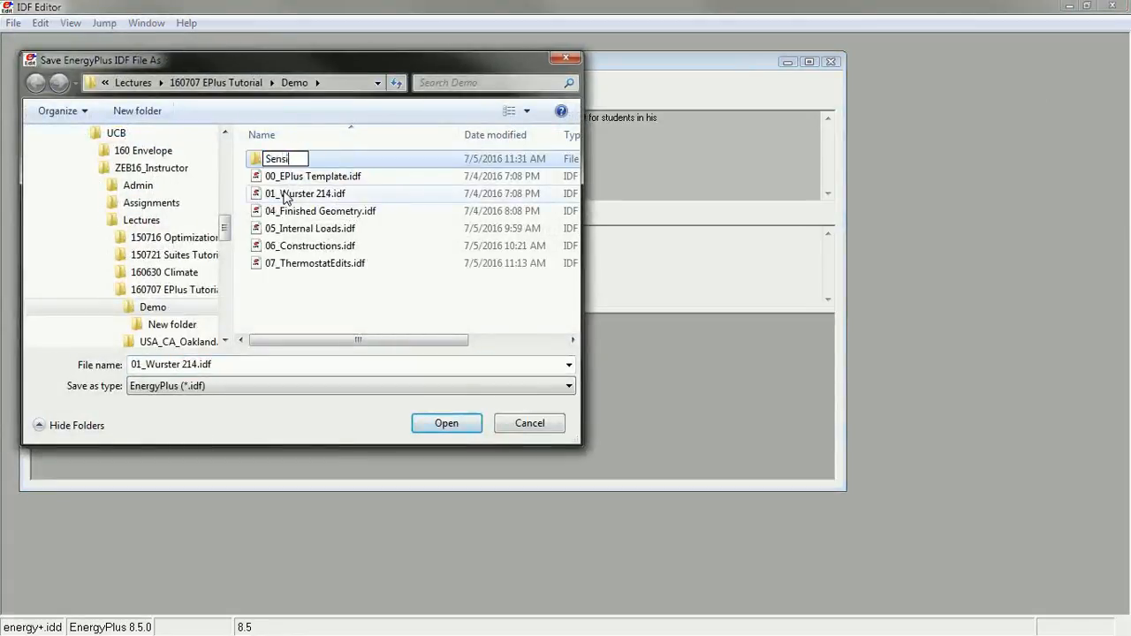
{"action": "type", "text": "tivity Analysis"}
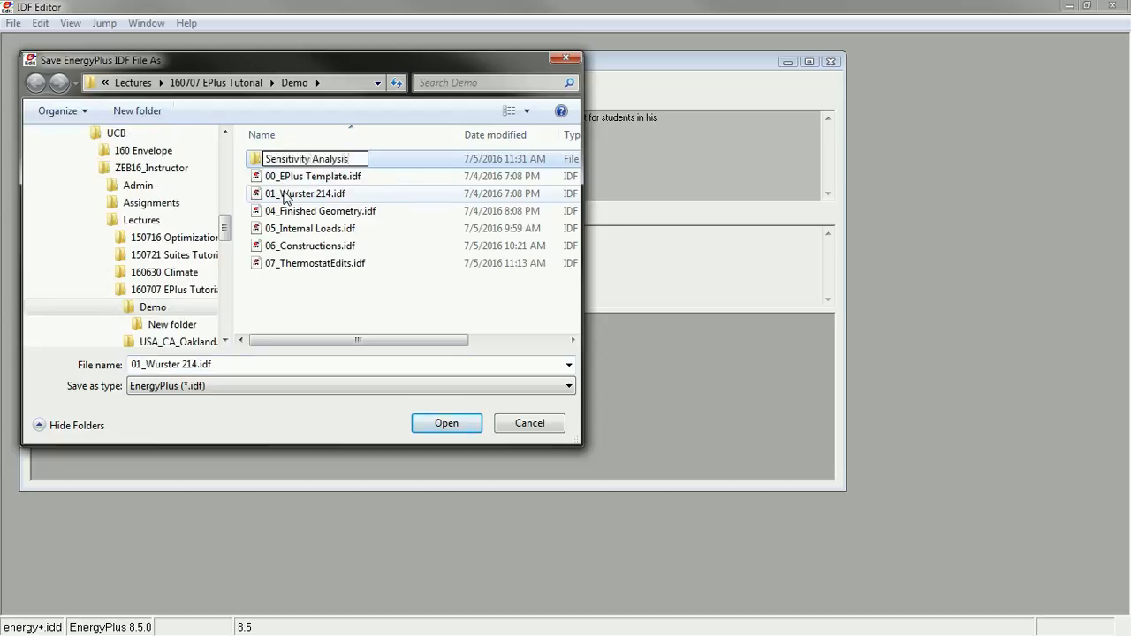
{"action": "key", "text": "Return"}
{"action": "key", "text": "Return"}
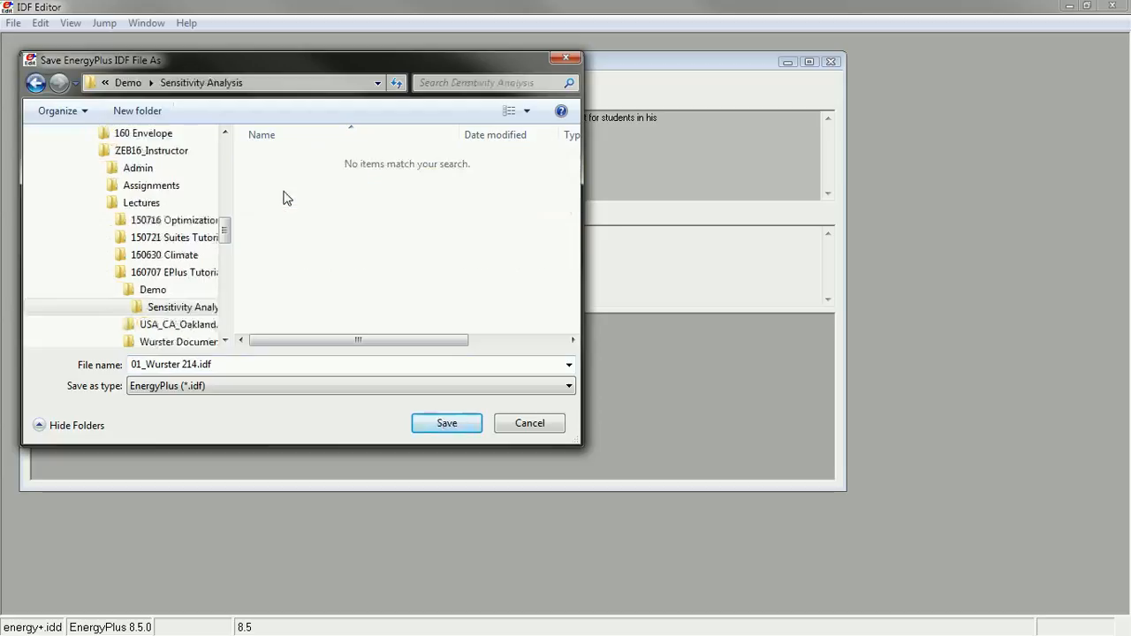
- Name the model copy 00_Baseline.idf and save it in the Sensitivity Analysis folder
{"action": "left_click", "coordinate": [137, 368]}
{"action": "key", "text": "BackSpace"}
{"action": "type", "text": "0"}
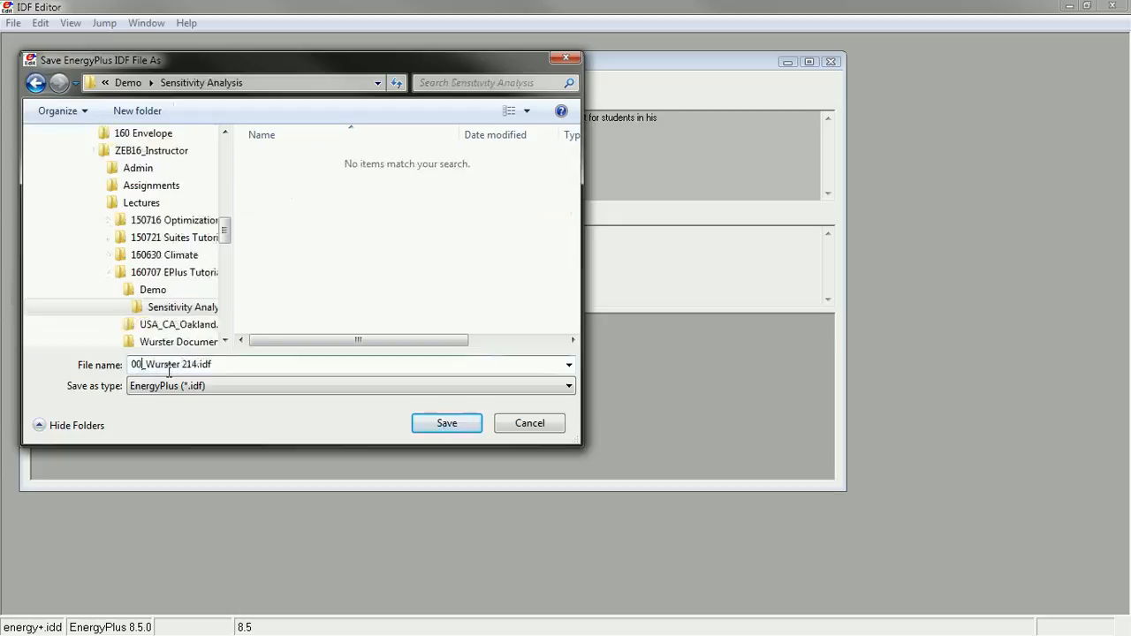
{"action": "left_click_drag", "start_coordinate": [146, 364], "coordinate": [212, 364]}
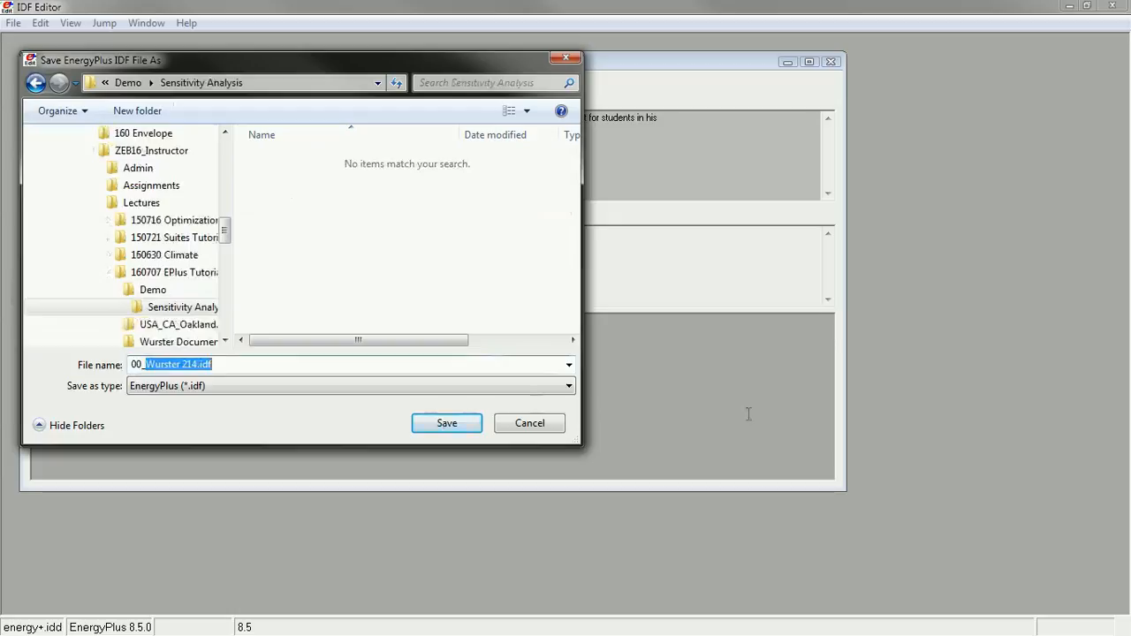
{"action": "type", "text": "Baseline"}
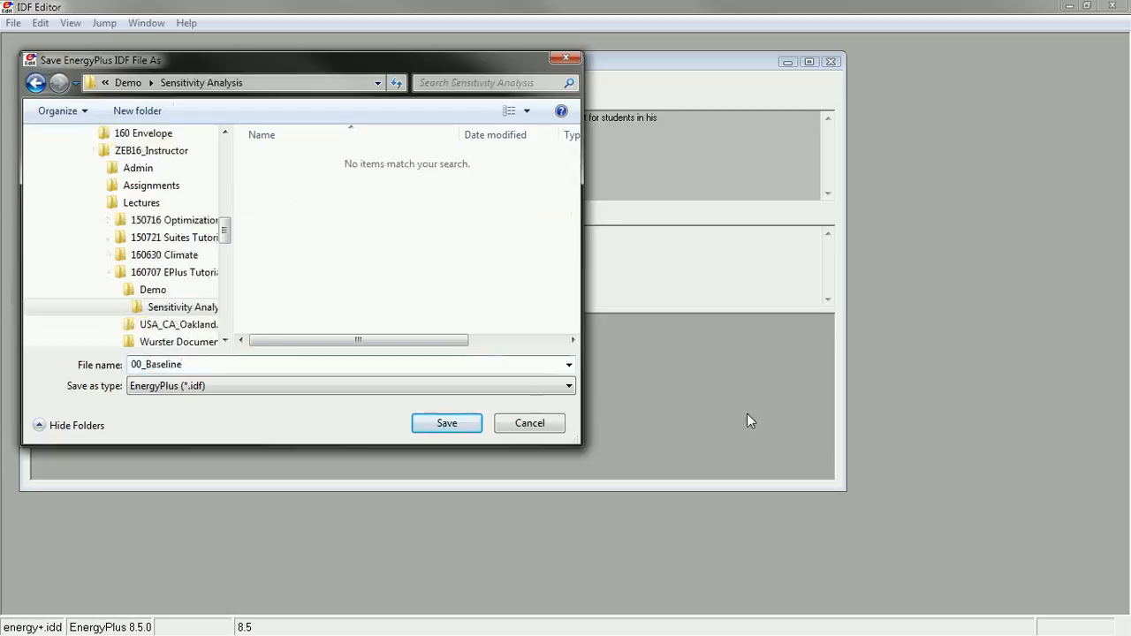
{"action": "type", "text": ".idf"}
{"action": "key", "text": "Return"}
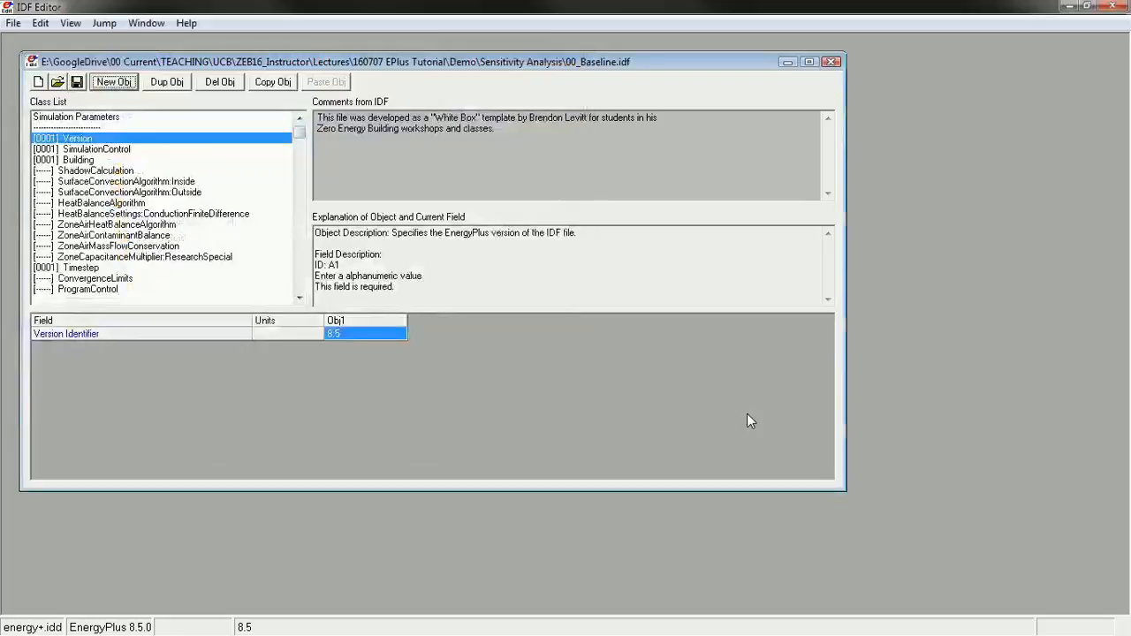
- Limit the class list to classes containing objects, maximize the model window and enlarge the class list area
{"action": "key", "text": "ctrl+l"}
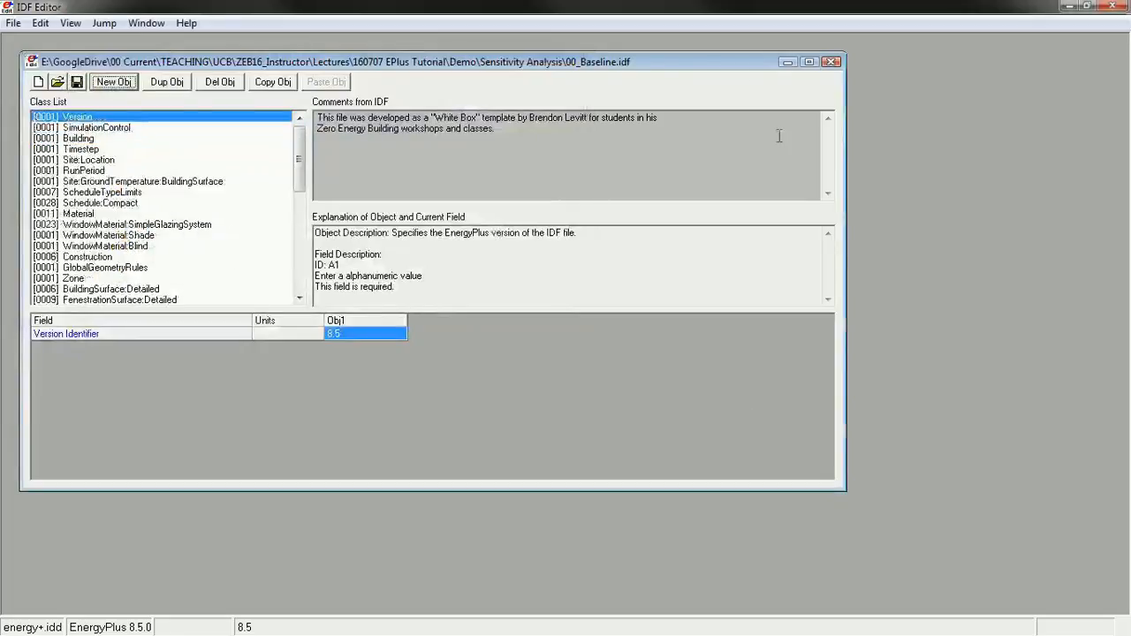
{"action": "left_click", "coordinate": [809, 62]}
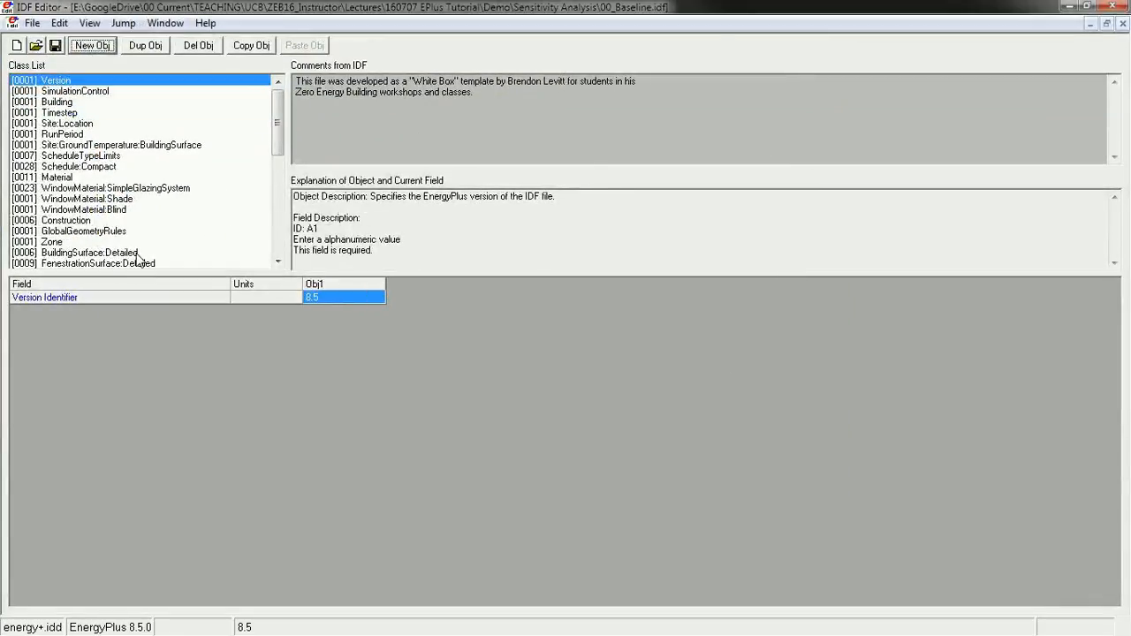
{"action": "left_click_drag", "start_coordinate": [137, 276], "coordinate": [144, 384]}
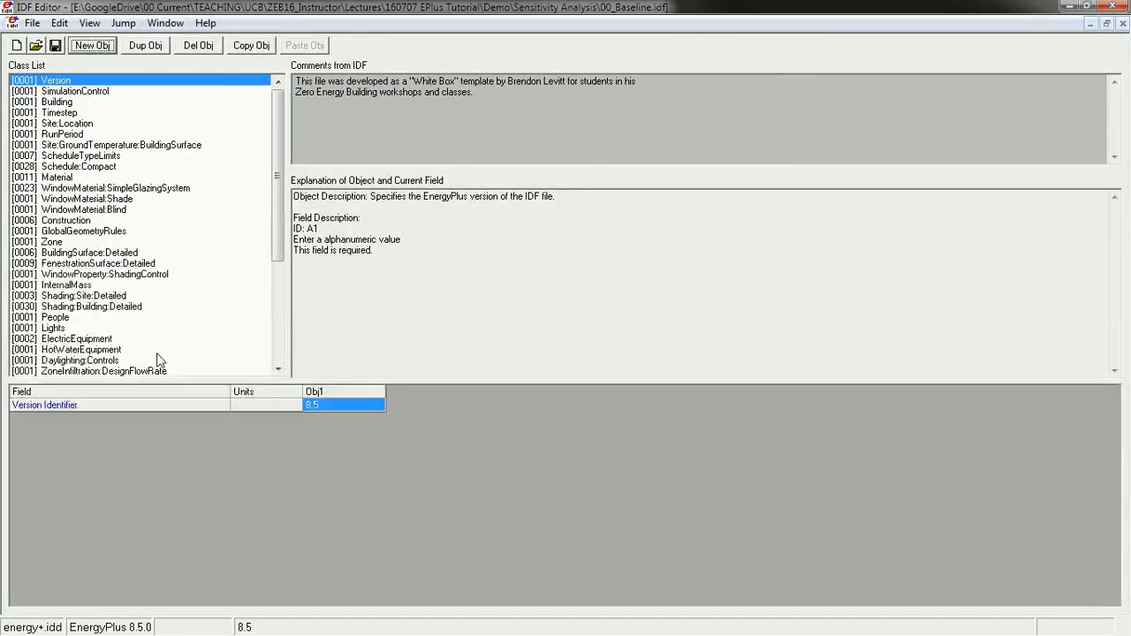
- Switch to the ZEB16 Dashboard workbook, check the 01_People scheme on the Input Output Summary and Input Output Example sheets, and return to IDF Editor
{"action": "key", "text": "alt+Tab"}
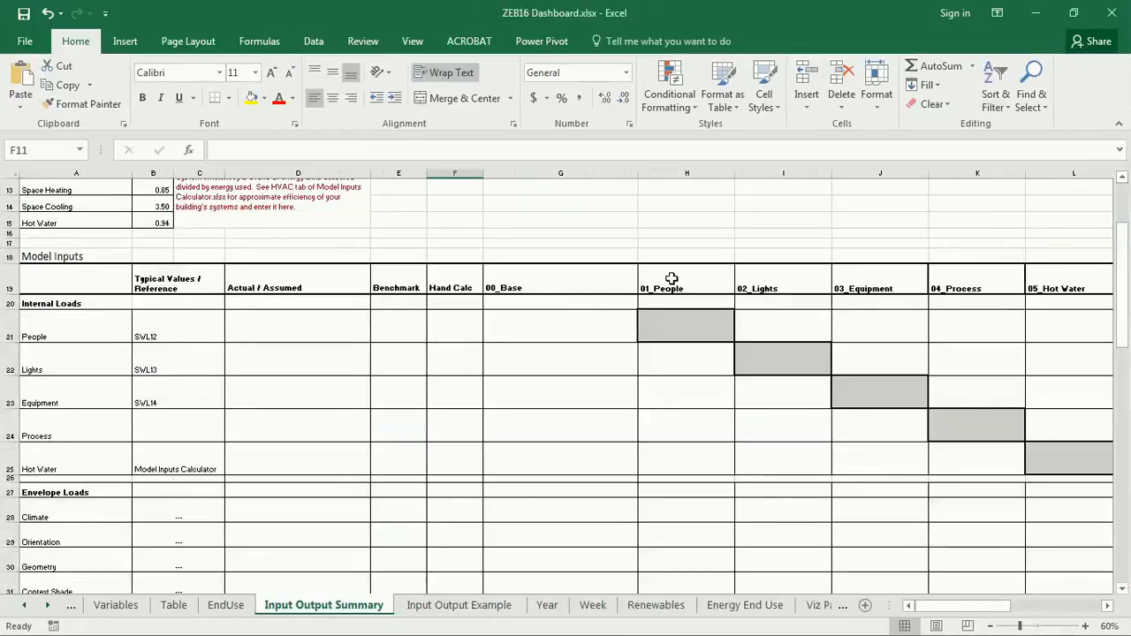
{"action": "left_click", "coordinate": [672, 279]}
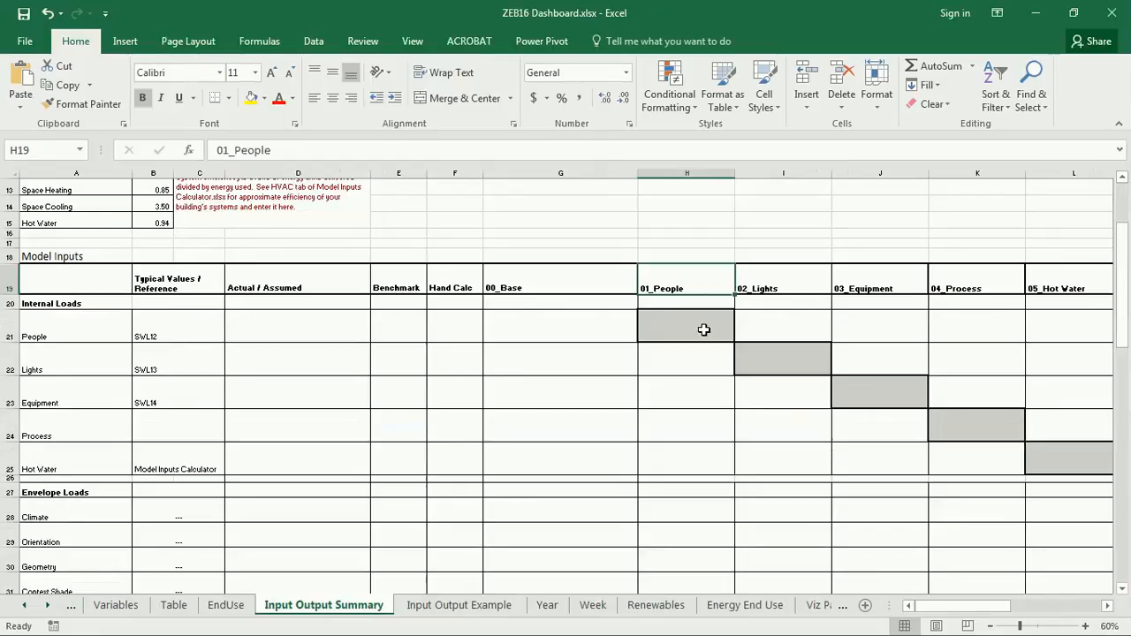
{"action": "left_click", "coordinate": [473, 606]}
{"action": "scroll", "coordinate": [477, 448], "scroll_direction": "down", "scroll_amount": 6}
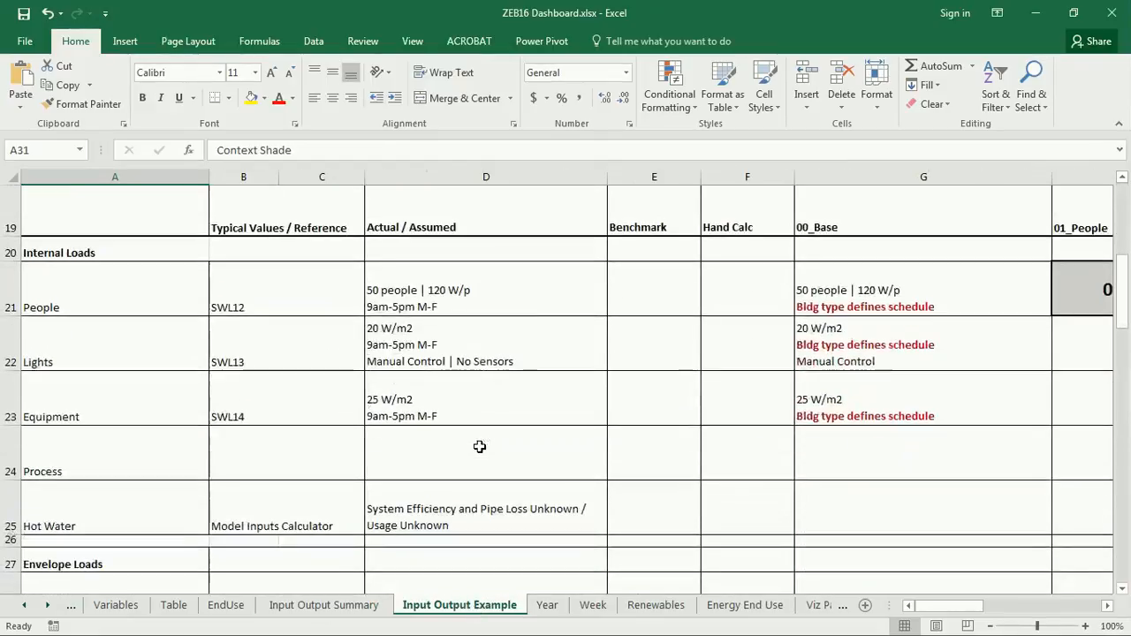
{"action": "left_click_drag", "start_coordinate": [949, 606], "coordinate": [972, 606]}
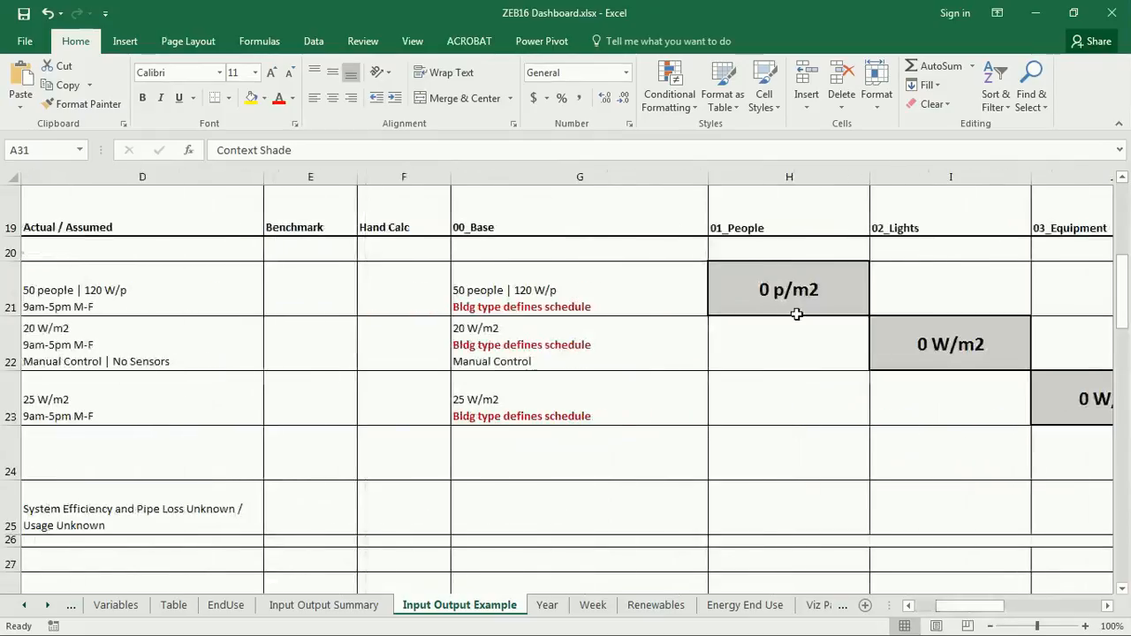
{"action": "left_click", "coordinate": [797, 295]}
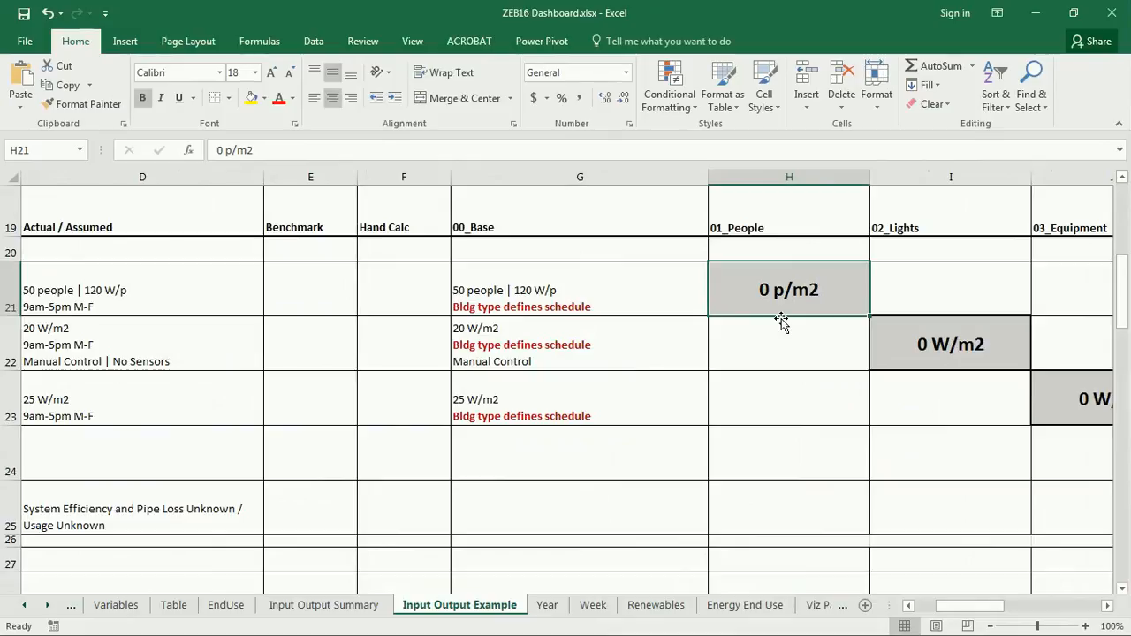
{"action": "left_click", "coordinate": [1038, 14]}
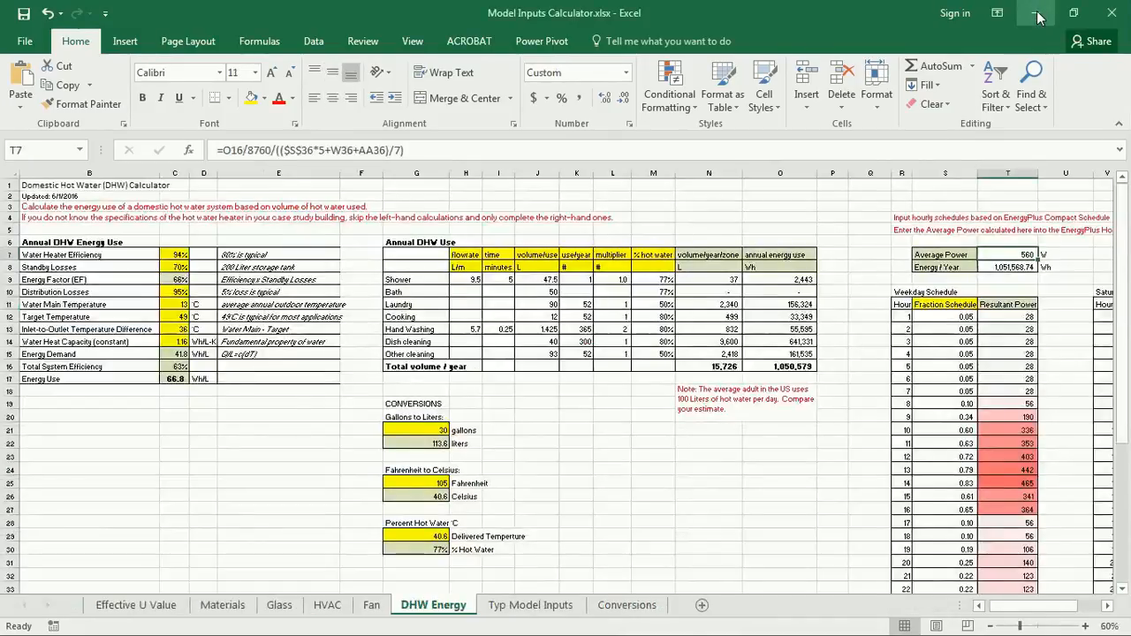
{"action": "left_click", "coordinate": [1036, 12]}
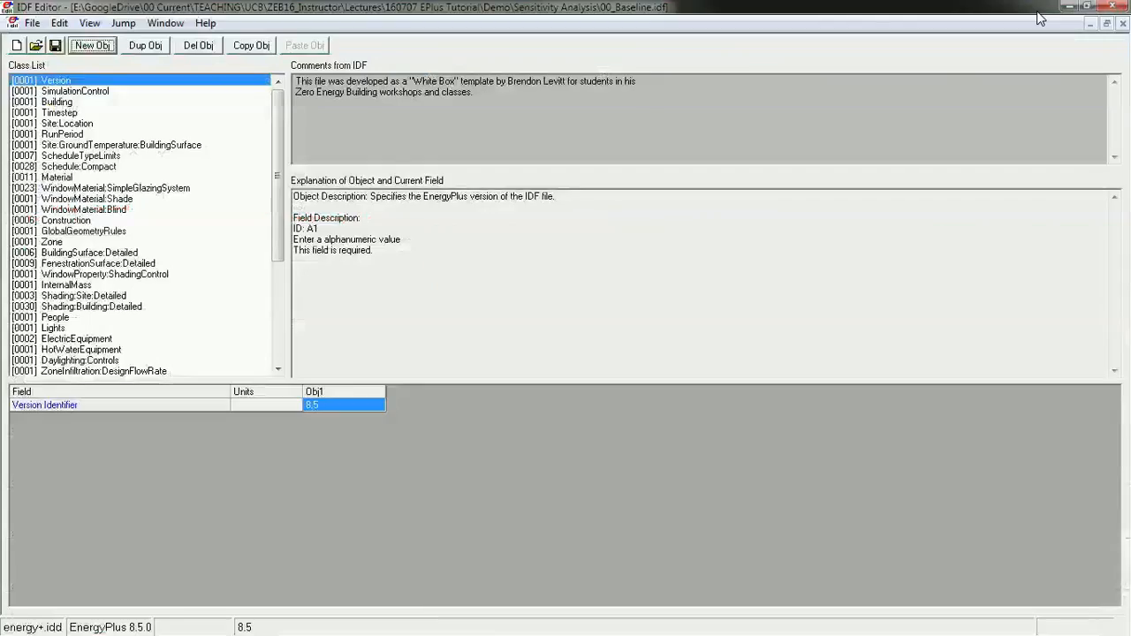
- Set the Number of People to 1 in the Zone 1 People object, widening its column
{"action": "left_click", "coordinate": [65, 309]}
{"action": "left_click", "coordinate": [63, 320]}
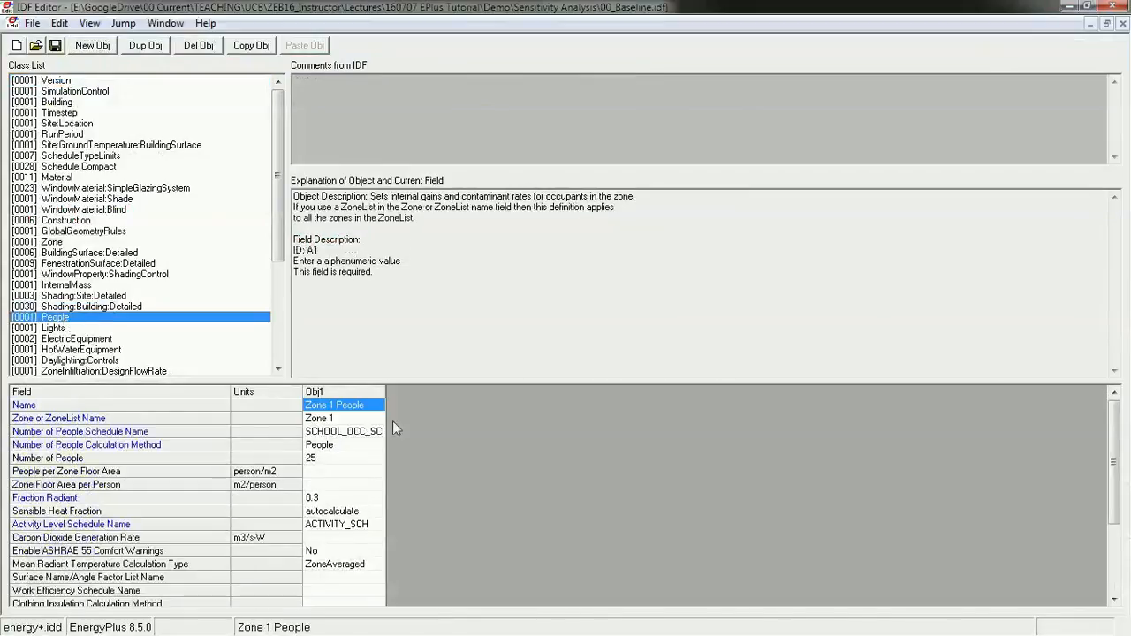
{"action": "left_click_drag", "start_coordinate": [386, 390], "coordinate": [433, 391]}
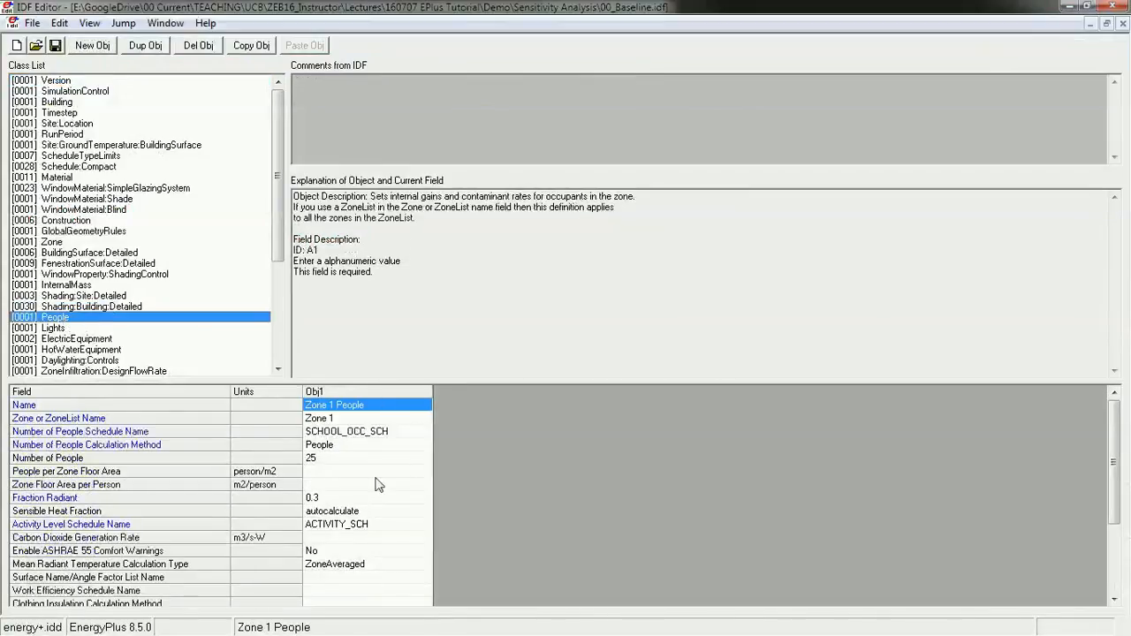
{"action": "left_click", "coordinate": [329, 459]}
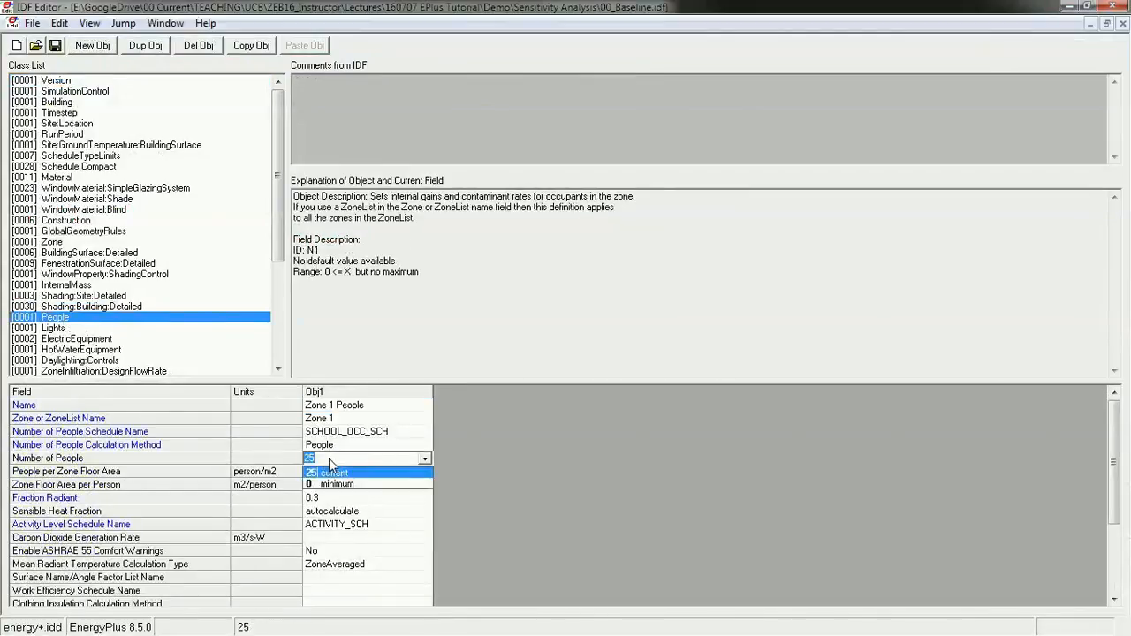
{"action": "type", "text": "1"}
{"action": "key", "text": "Return"}
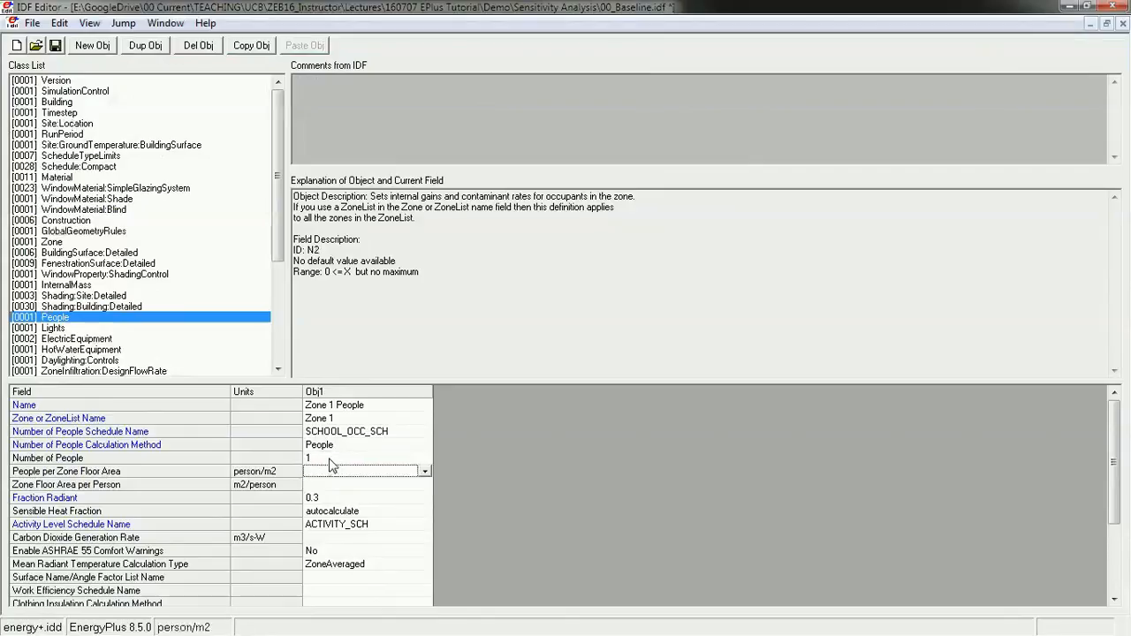
{"action": "left_click", "coordinate": [329, 459]}
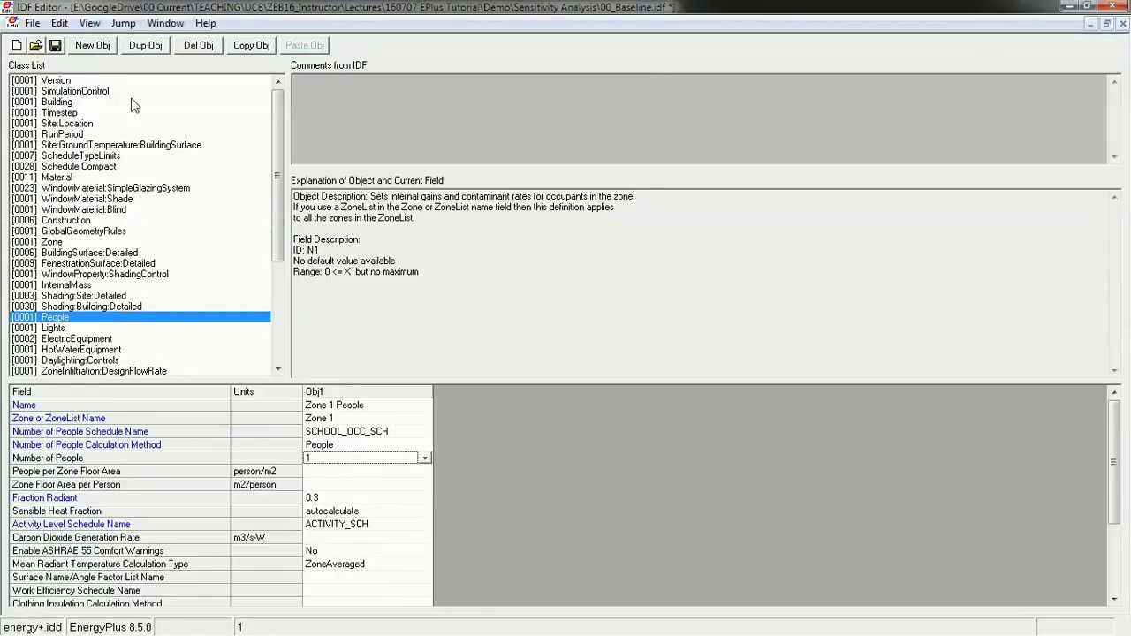
- Save the edited model as 01_People.idf in the Sensitivity Analysis folder
{"action": "left_click", "coordinate": [32, 23]}
{"action": "left_click", "coordinate": [385, 358]}
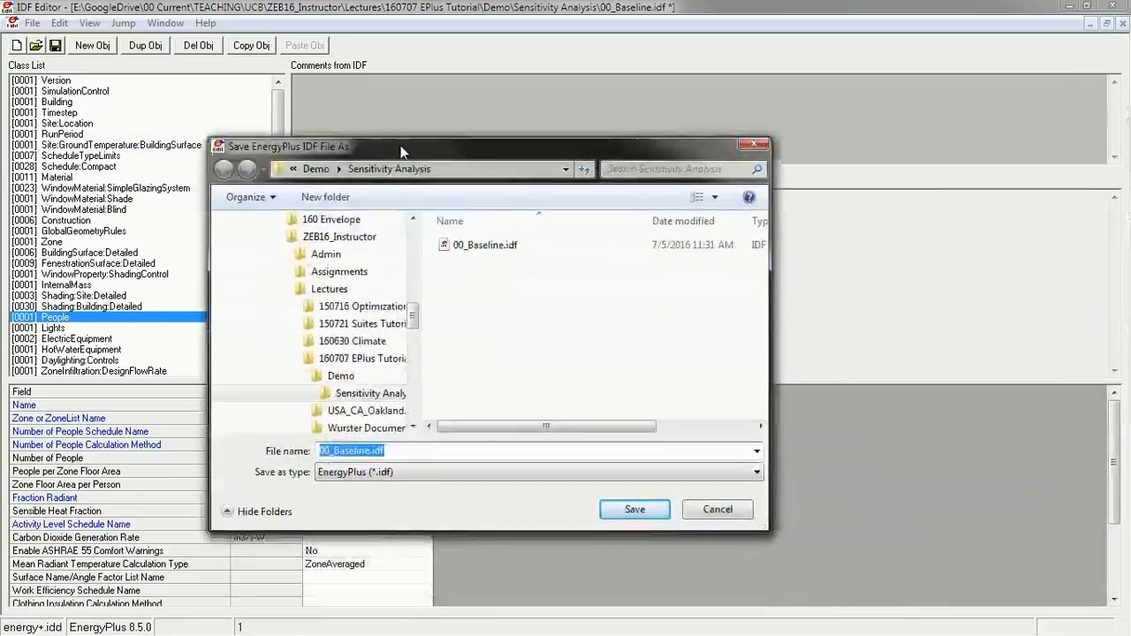
{"action": "type", "text": "01"}
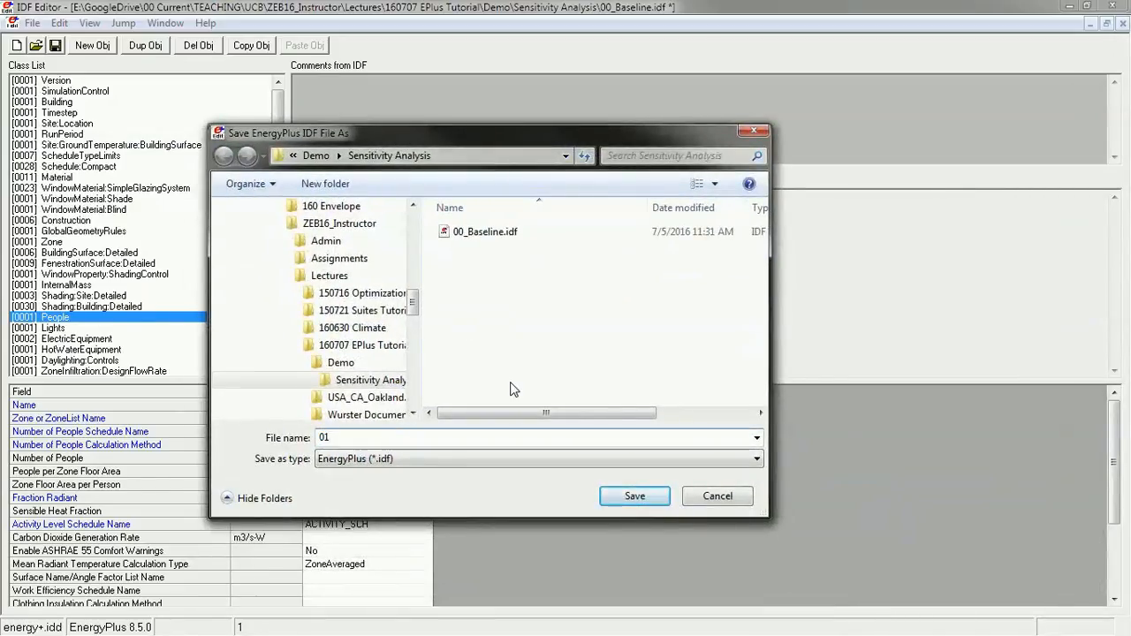
{"action": "type", "text": "_People.idf"}
{"action": "key", "text": "Return"}
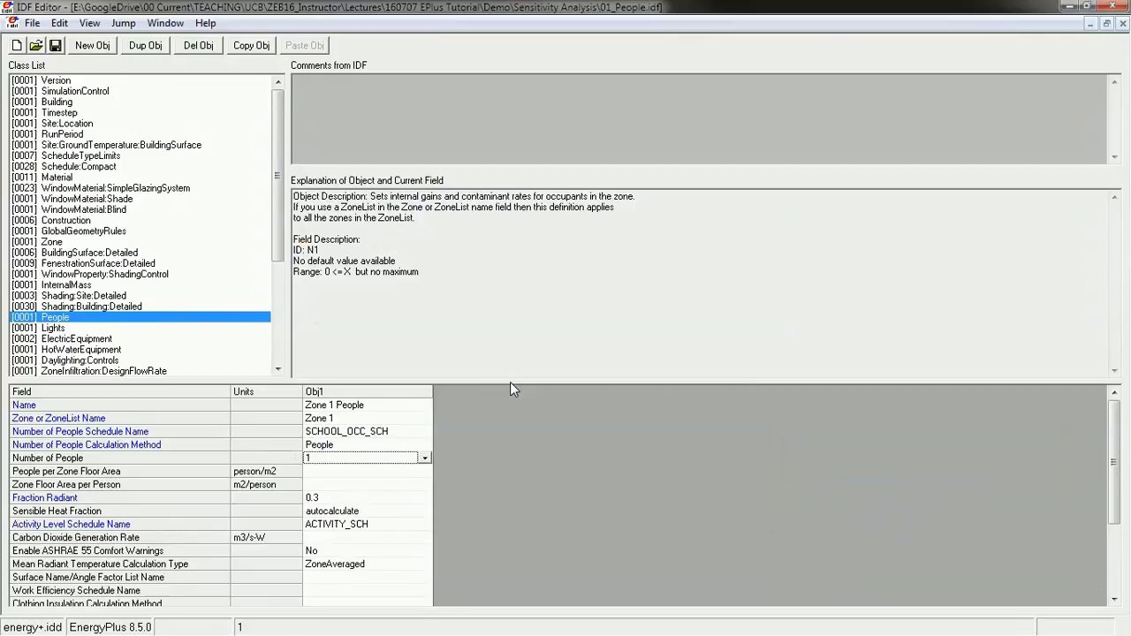
- Close 01_People.idf and reopen 00_Baseline.idf from the Sensitivity Analysis folder in a maximized window
{"action": "left_click", "coordinate": [1123, 24]}
{"action": "left_click", "coordinate": [13, 24]}
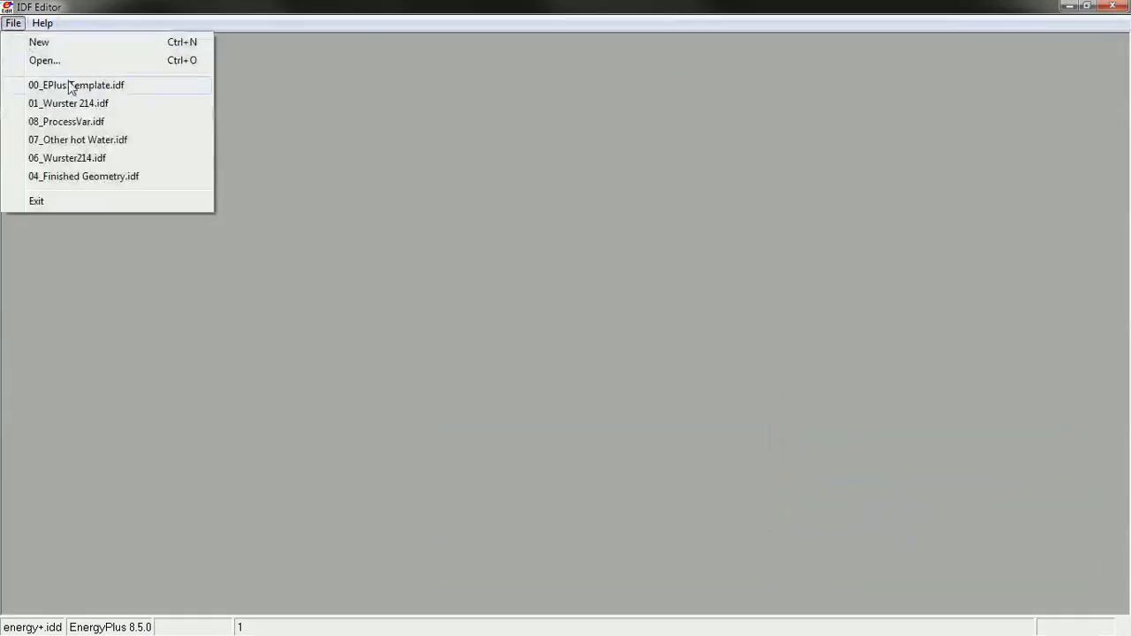
{"action": "left_click", "coordinate": [40, 60]}
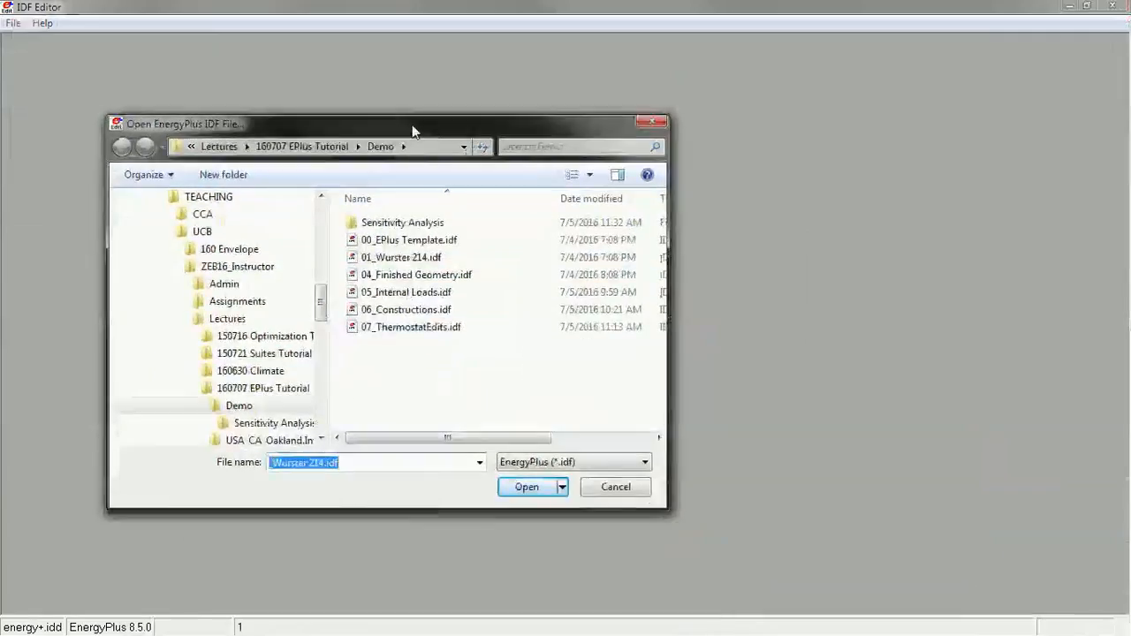
{"action": "double_click", "coordinate": [389, 222]}
{"action": "left_click", "coordinate": [392, 224]}
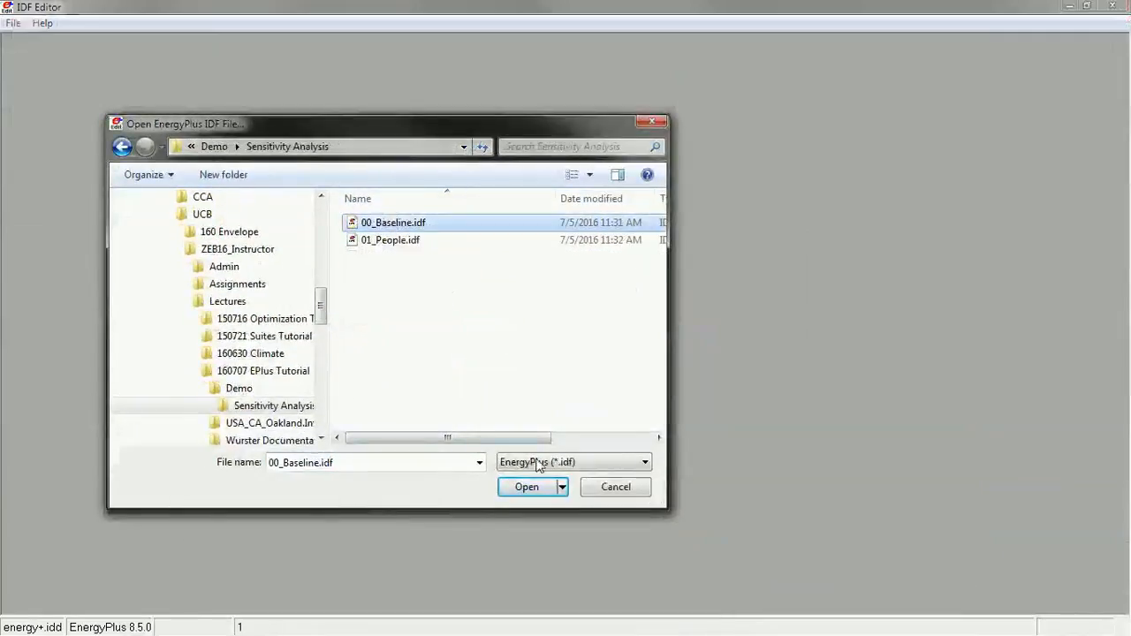
{"action": "left_click", "coordinate": [527, 487]}
{"action": "left_click", "coordinate": [826, 80]}
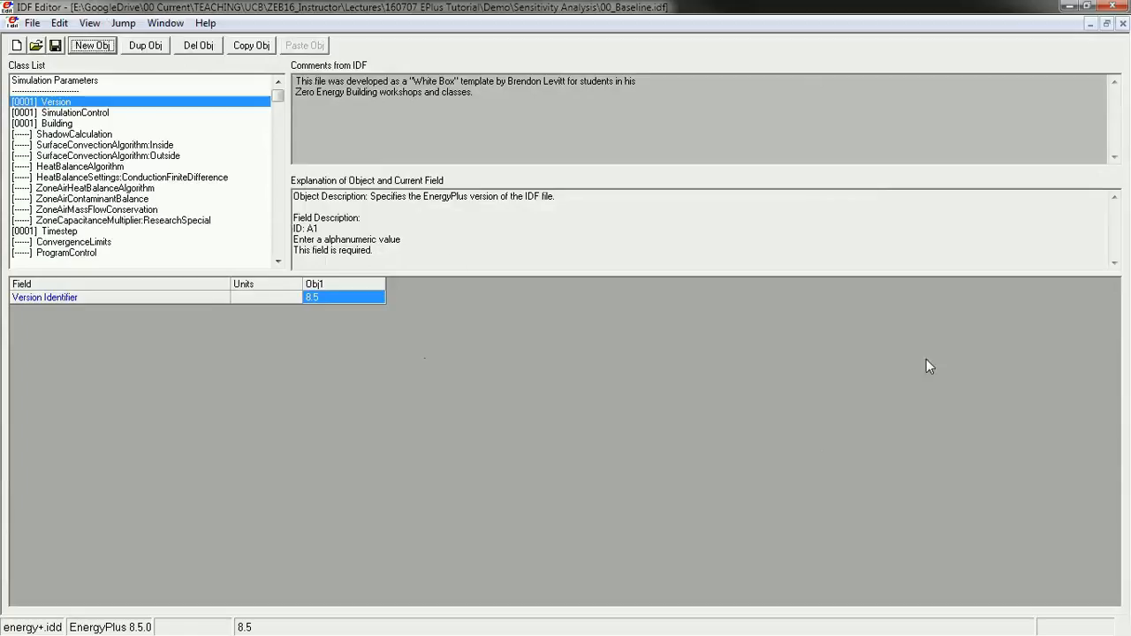
- Switch to the ZEB16 Dashboard workbook, check the 02_Lights column on the Input Output Example sheet, and return to IDF Editor
{"action": "key", "text": "alt+Tab"}
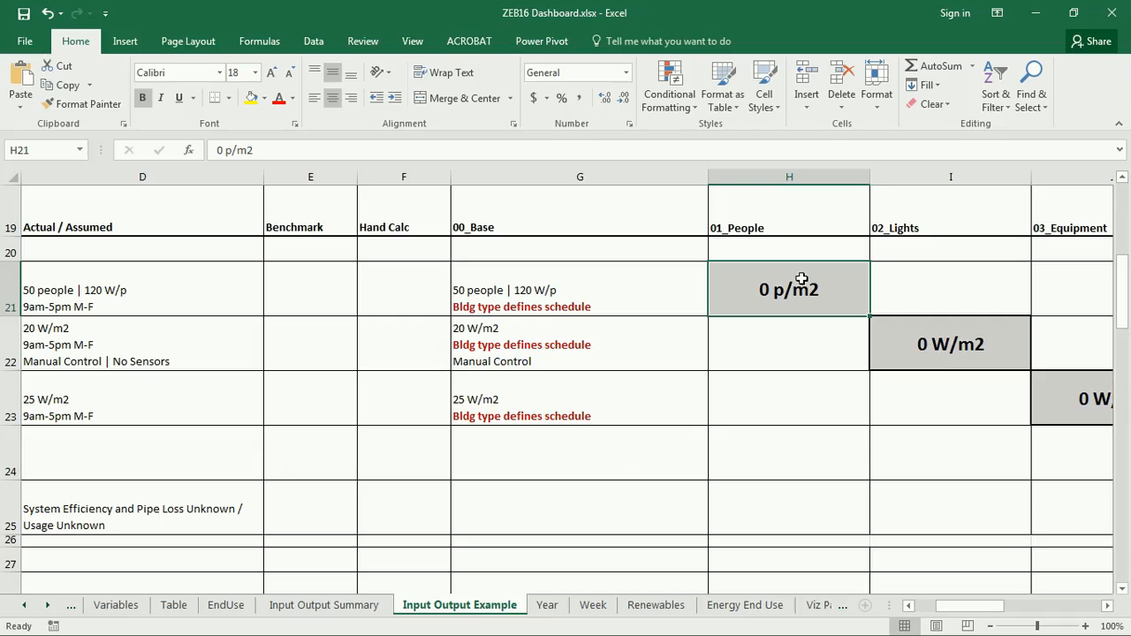
{"action": "left_click", "coordinate": [900, 239]}
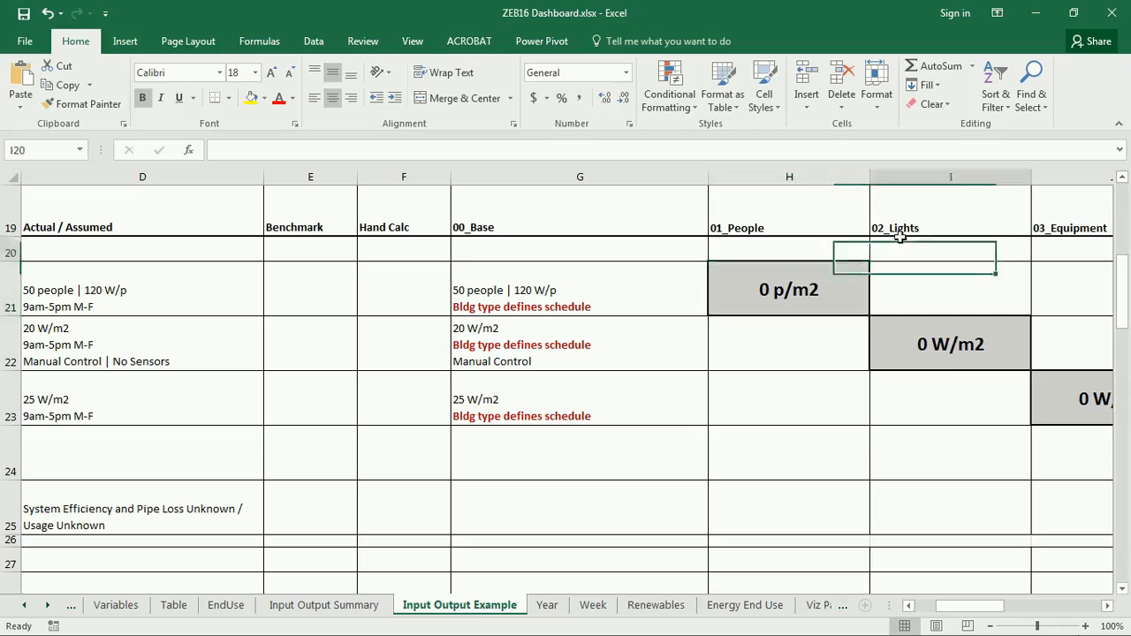
{"action": "left_click", "coordinate": [1037, 13]}
- Show only classes containing objects and set the Zone 1 Lights object's Watts per Zone Floor Area to 1 W/m2
{"action": "key", "text": "ctrl+l"}
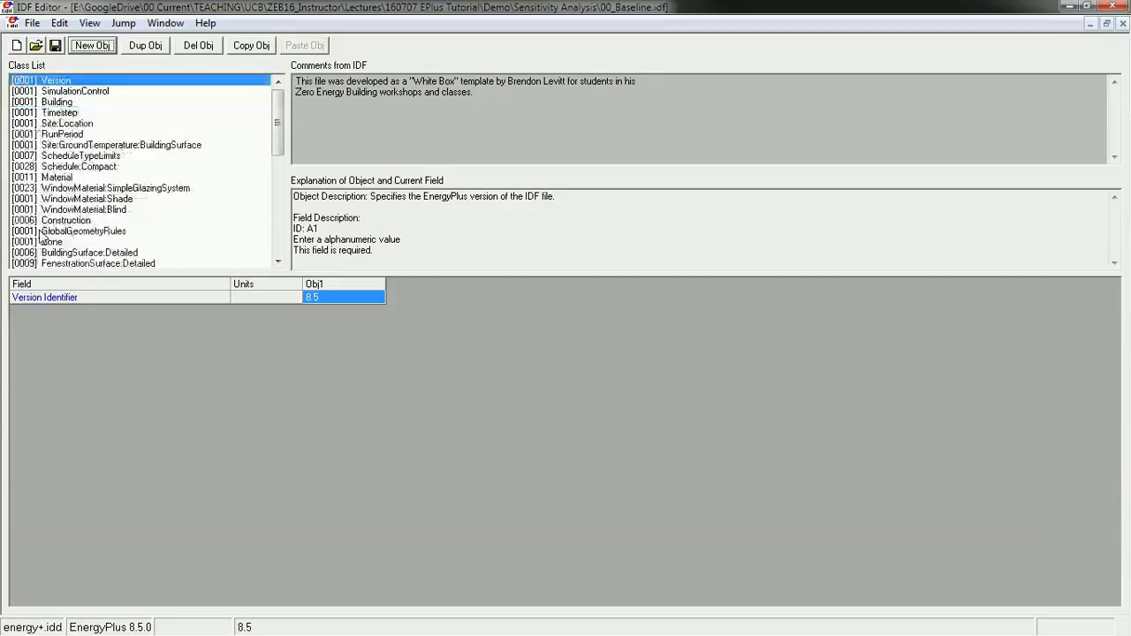
{"action": "left_click_drag", "start_coordinate": [281, 121], "coordinate": [279, 161]}
{"action": "left_click", "coordinate": [53, 209]}
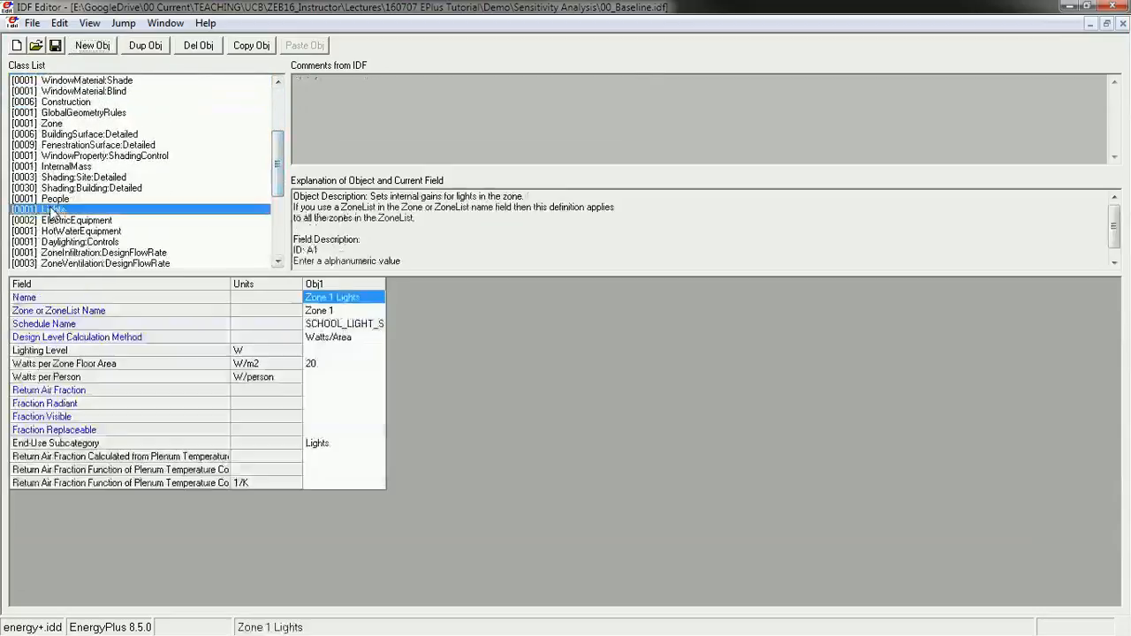
{"action": "left_click", "coordinate": [328, 365]}
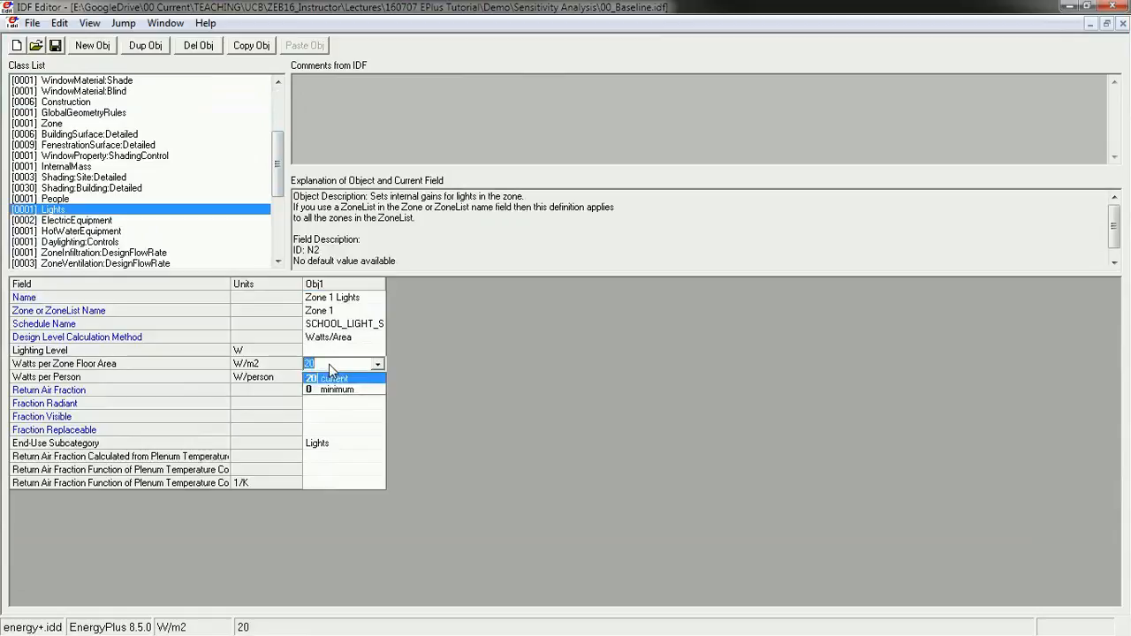
{"action": "type", "text": "1"}
{"action": "left_click", "coordinate": [344, 443]}
{"action": "left_click", "coordinate": [368, 416]}
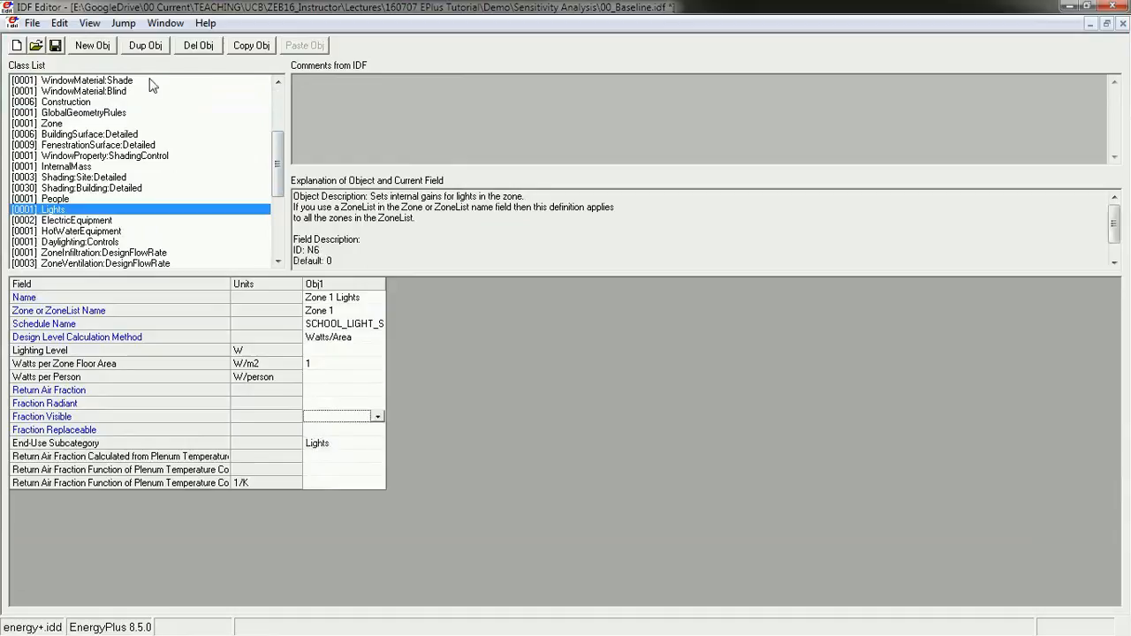
- Save the edited lighting model as 02_Lights in the Sensitivity Analysis folder
{"action": "left_click", "coordinate": [32, 23]}
{"action": "left_click", "coordinate": [89, 140]}
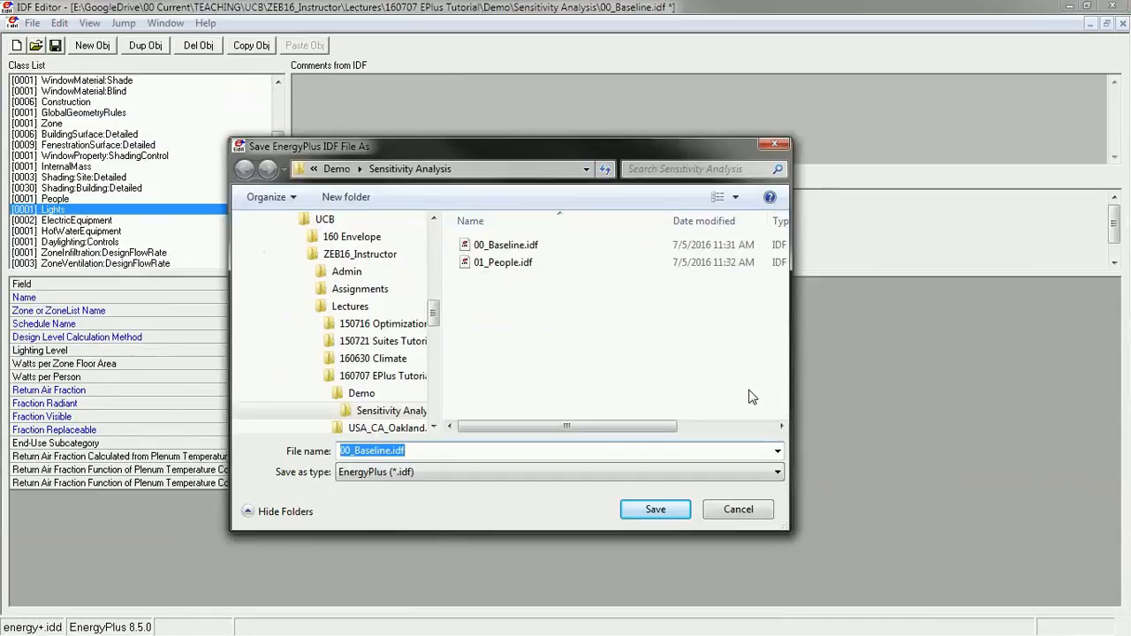
{"action": "type", "text": "02_Lights"}
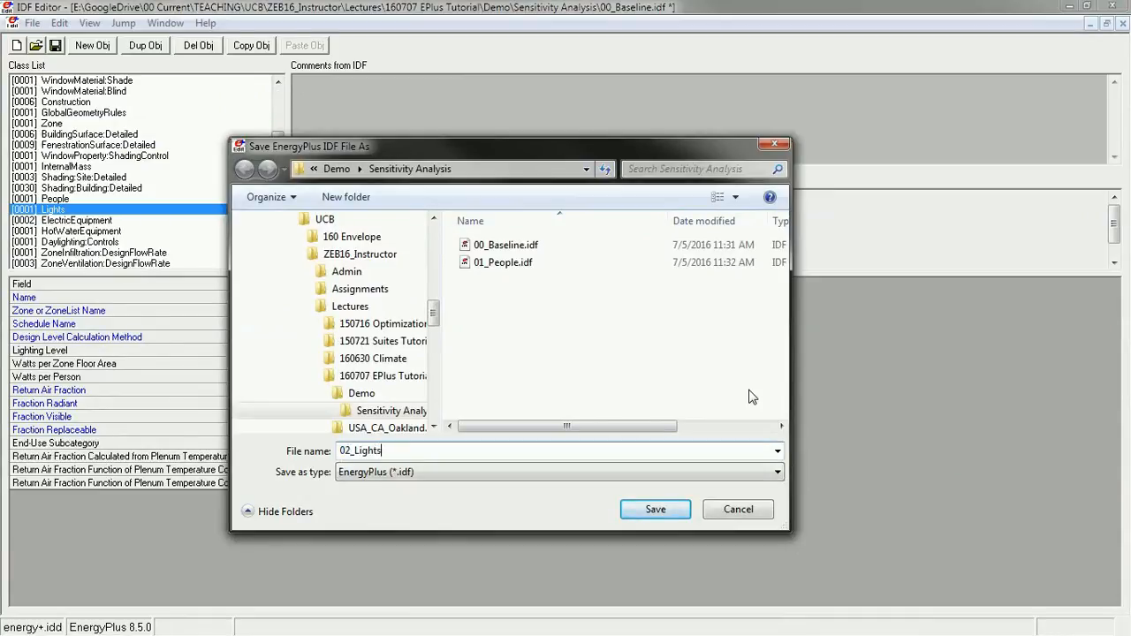
{"action": "key", "text": "Return"}
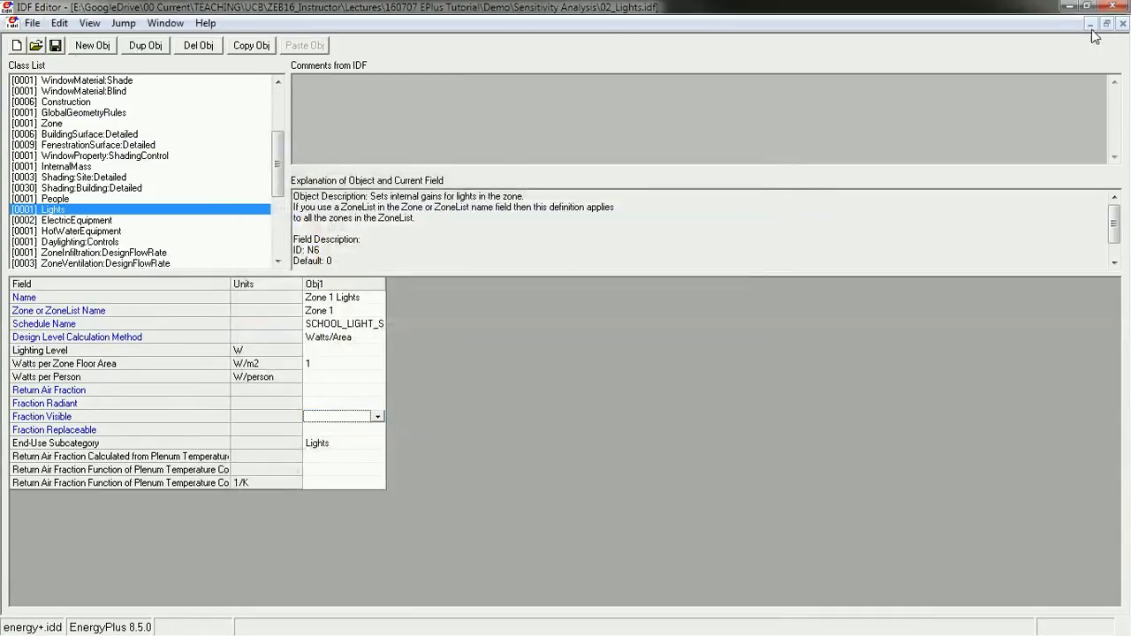
- Close 02_Lights.idf and reopen 00_Baseline.idf from the Sensitivity Analysis folder
{"action": "left_click", "coordinate": [55, 24]}
{"action": "mouse_move", "coordinate": [33, 23]}
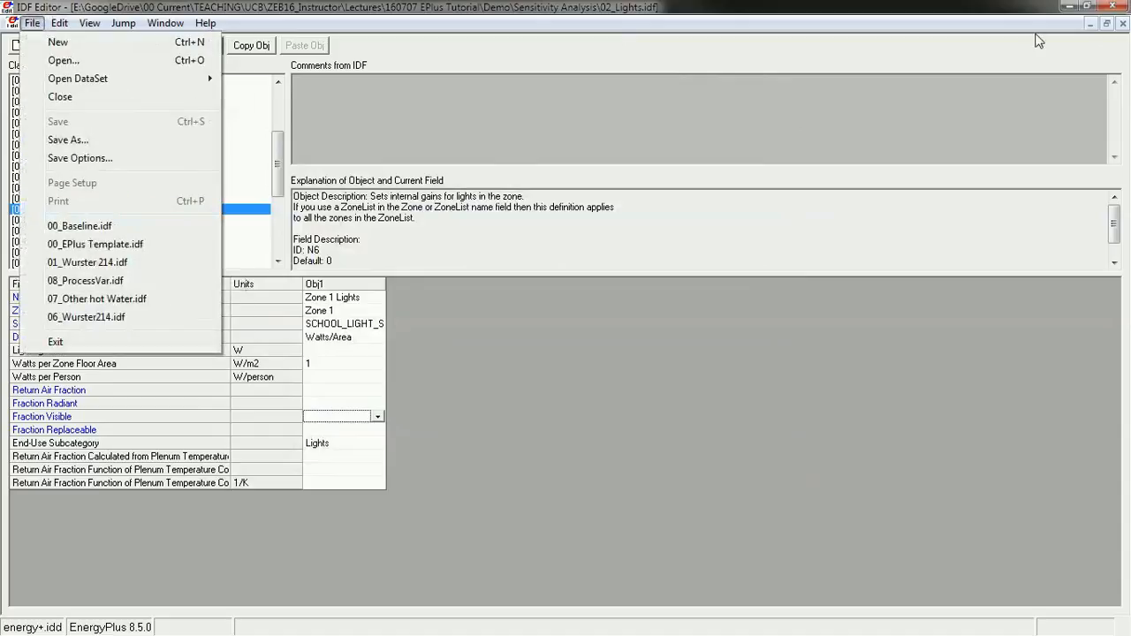
{"action": "left_click", "coordinate": [1122, 23]}
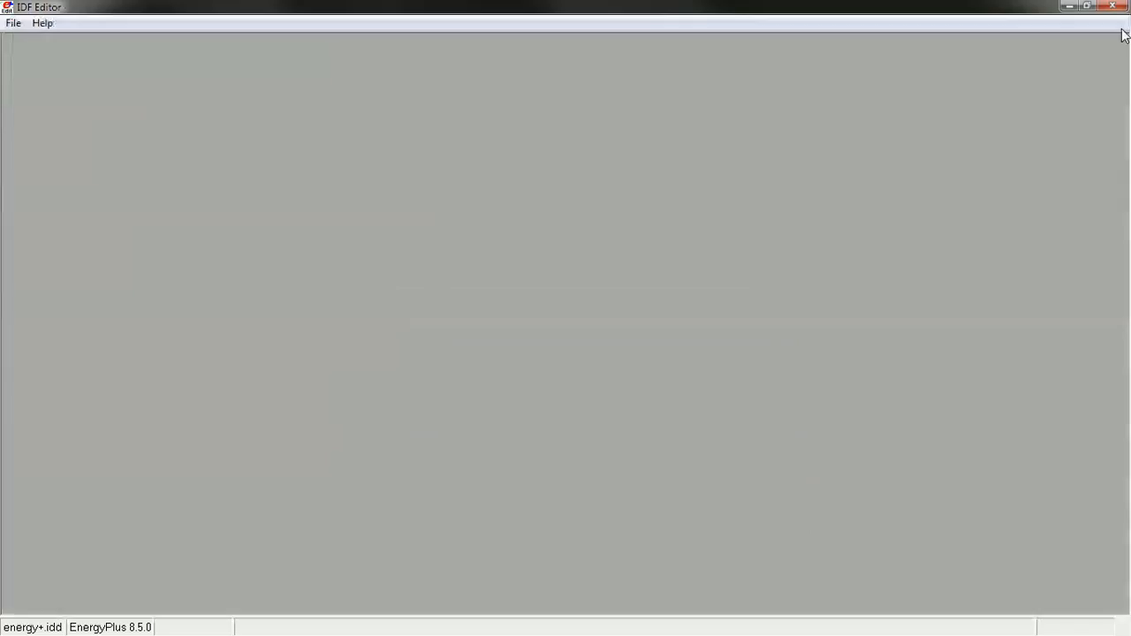
{"action": "left_click", "coordinate": [7, 25]}
{"action": "left_click", "coordinate": [38, 59]}
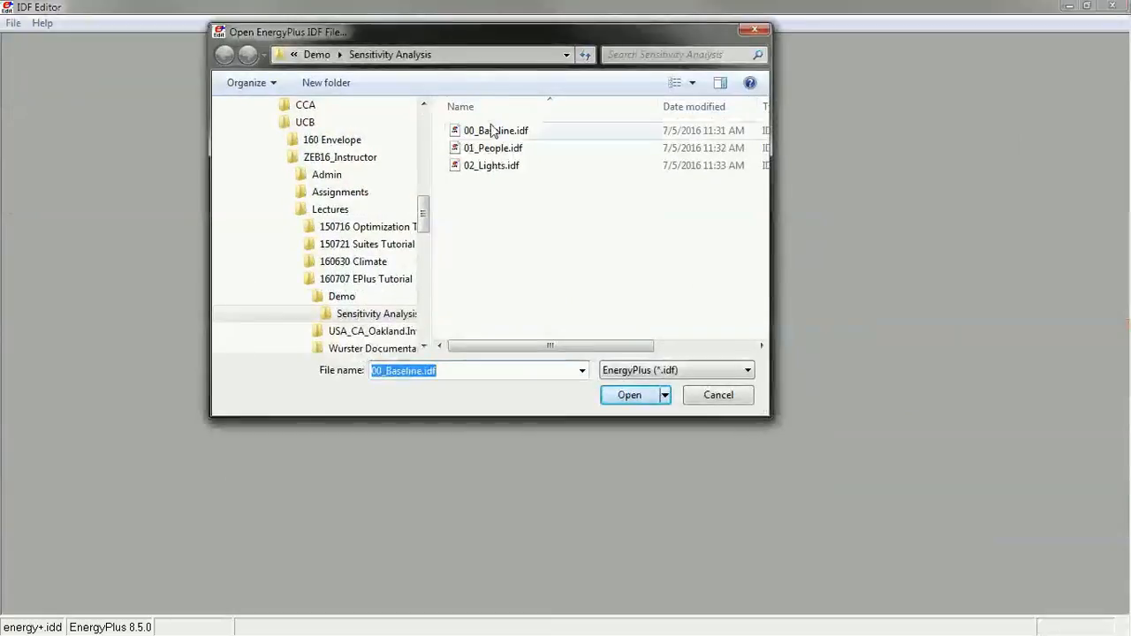
{"action": "left_click", "coordinate": [512, 131]}
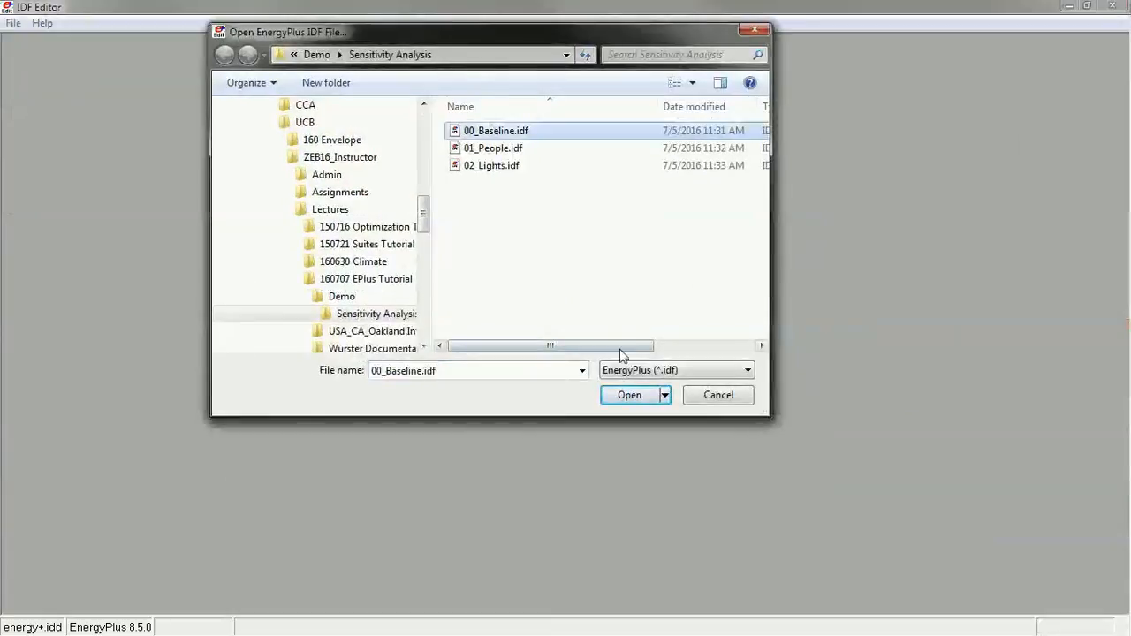
{"action": "left_click", "coordinate": [629, 396]}
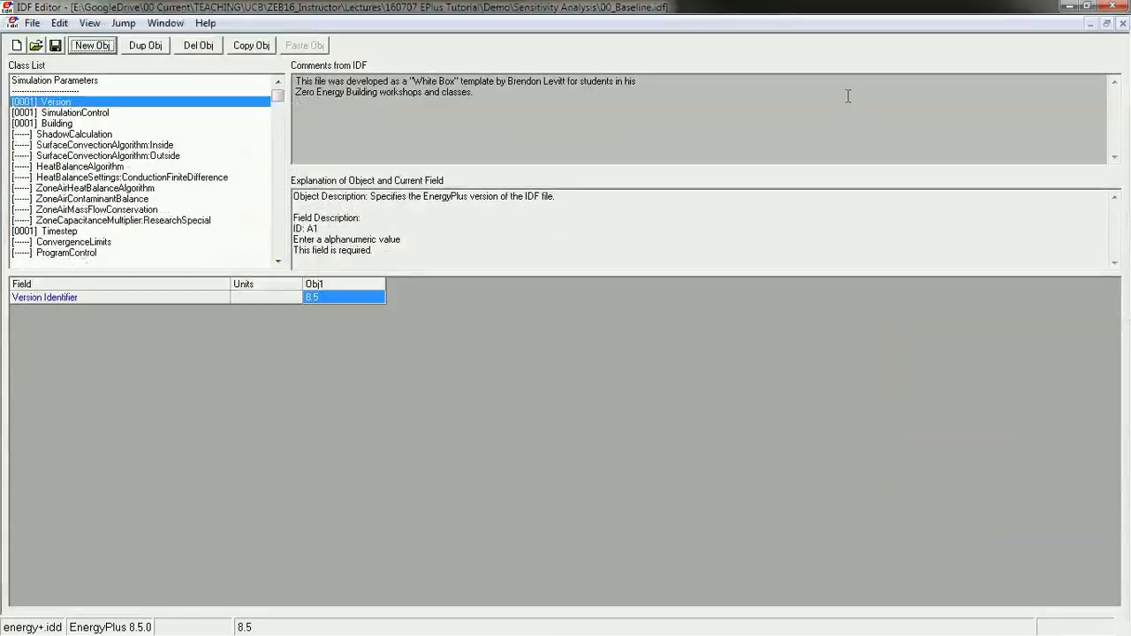
- Switch to the ZEB16 Dashboard workbook and check the 03_Equipment and 04_Process columns on the Input Output Example sheet
{"action": "key", "text": "alt+Tab"}
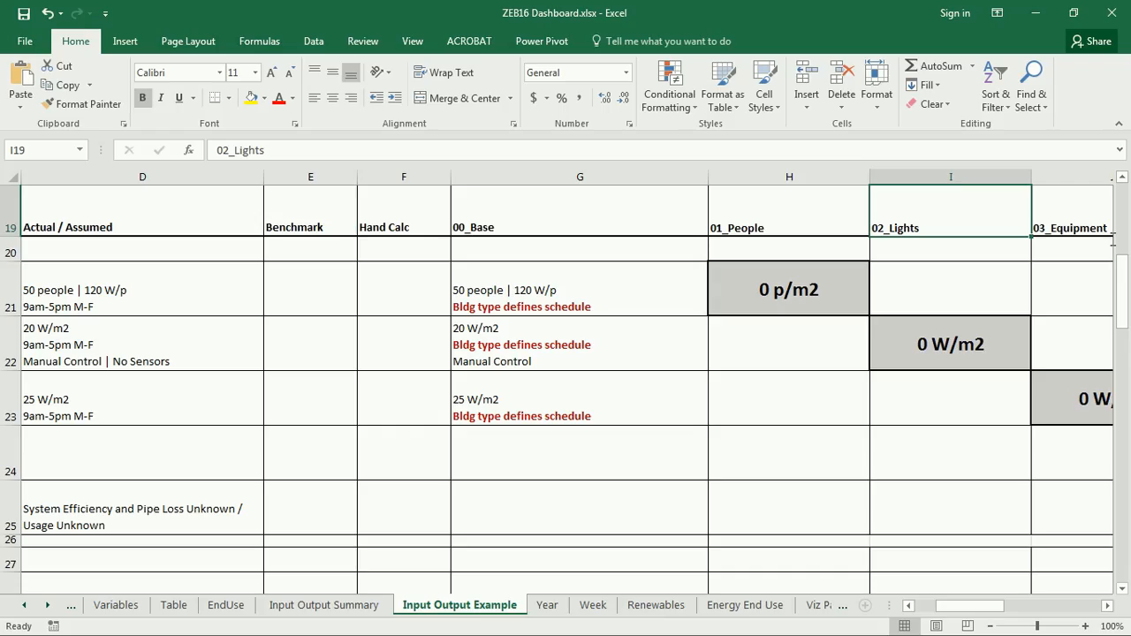
{"action": "left_click", "coordinate": [1083, 243]}
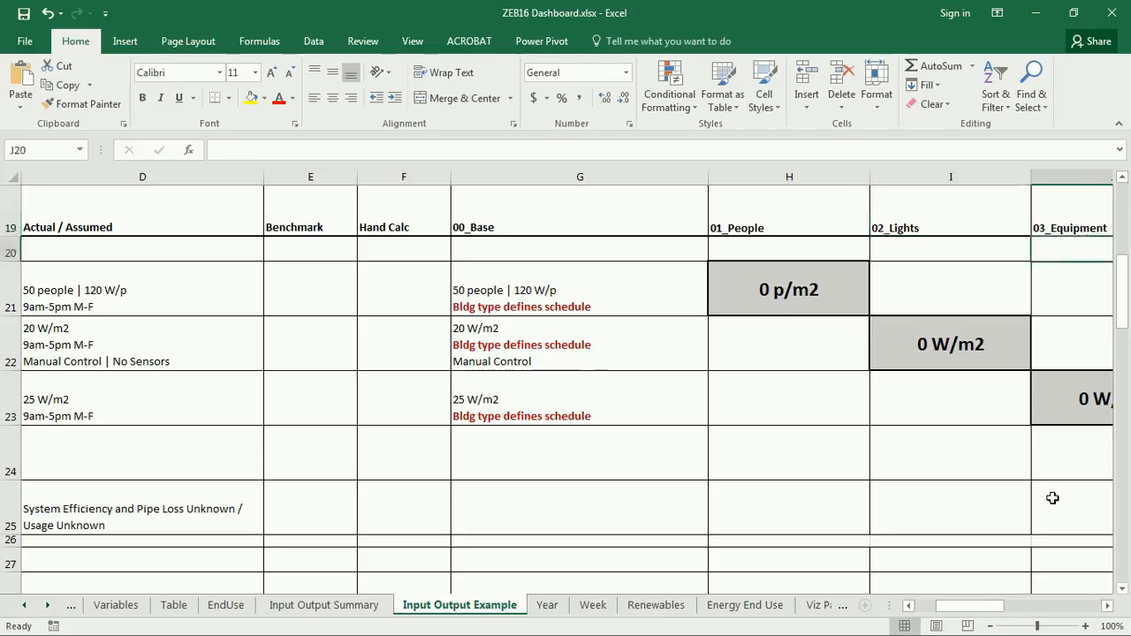
{"action": "left_click", "coordinate": [1109, 608]}
{"action": "left_click", "coordinate": [1109, 608]}
{"action": "left_click", "coordinate": [1109, 608]}
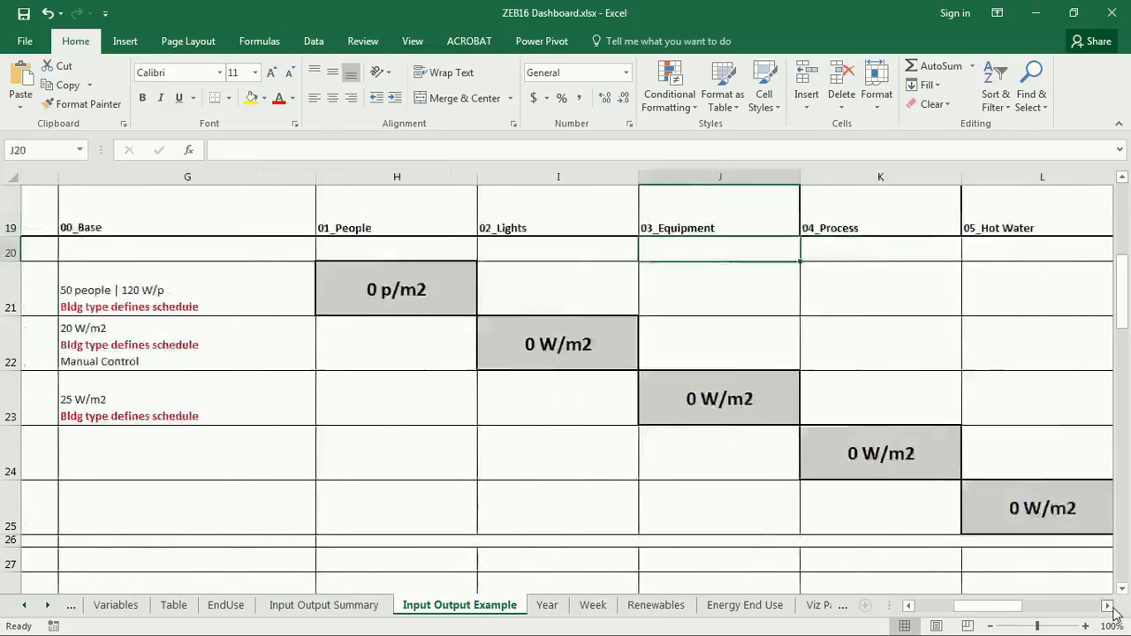
{"action": "left_click", "coordinate": [674, 227]}
{"action": "left_click", "coordinate": [808, 216]}
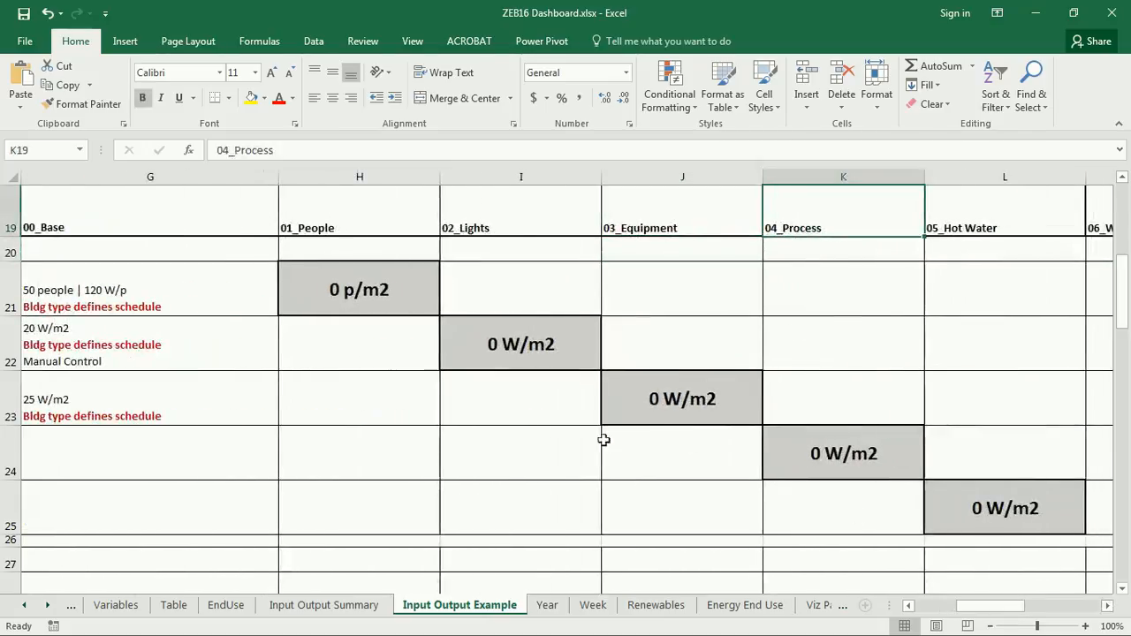
- Set the shaded inputs to 1 p/m2 for 01_People and 1 W/m2 for both 02_Lights and 03_Equipment
{"action": "double_click", "coordinate": [341, 289]}
{"action": "key", "text": "BackSpace"}
{"action": "type", "text": "1"}
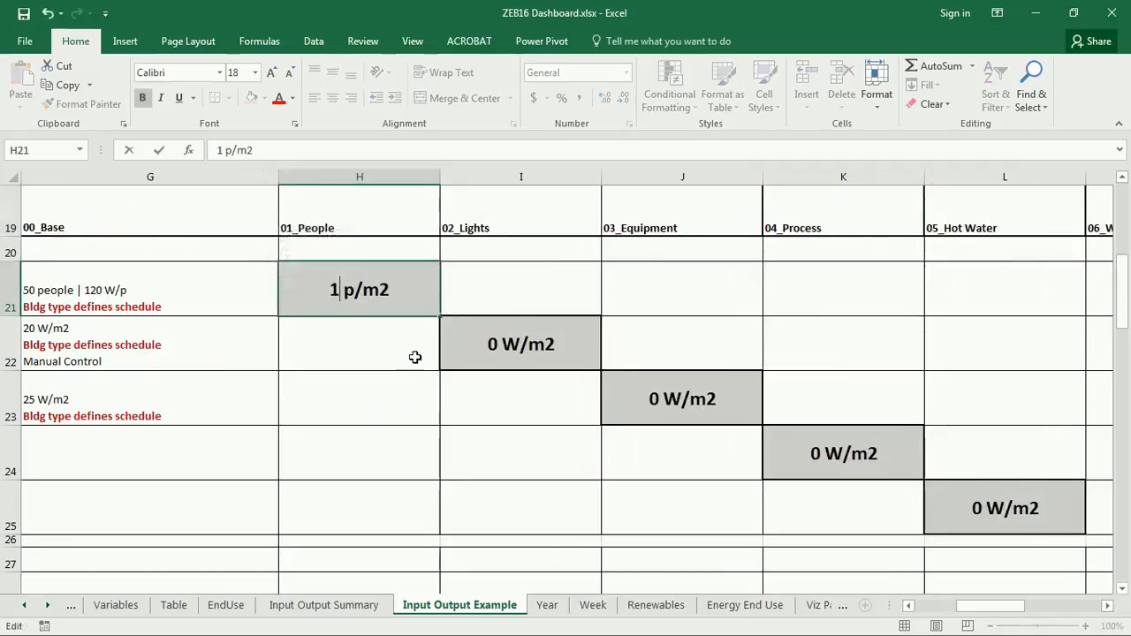
{"action": "double_click", "coordinate": [492, 343]}
{"action": "key", "text": "Delete"}
{"action": "type", "text": "1"}
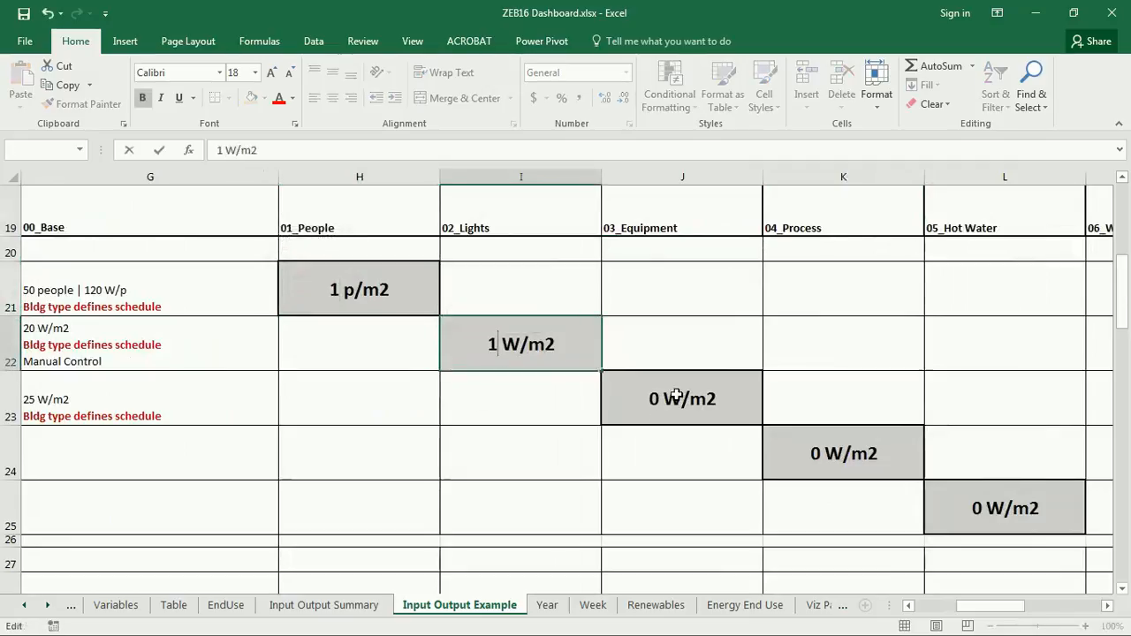
{"action": "double_click", "coordinate": [658, 397]}
{"action": "key", "text": "Delete"}
{"action": "type", "text": "1"}
{"action": "left_click", "coordinate": [817, 469]}
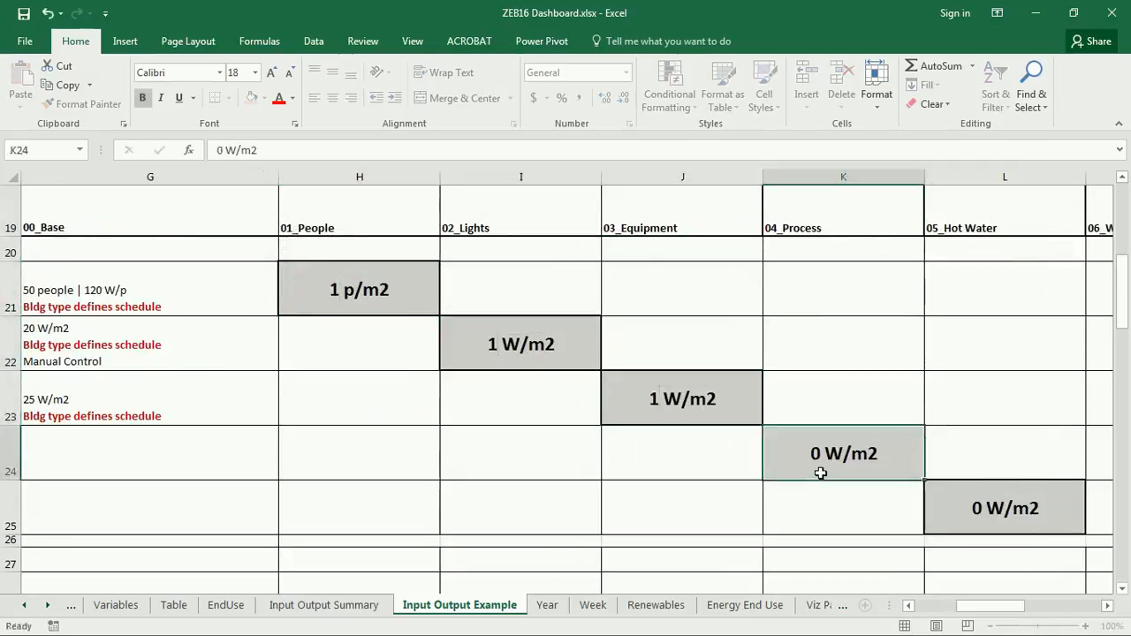
- Examine the 05_Hot Water and 06_Wall Insulation columns on the Input Output Example sheet
{"action": "left_click", "coordinate": [1011, 214]}
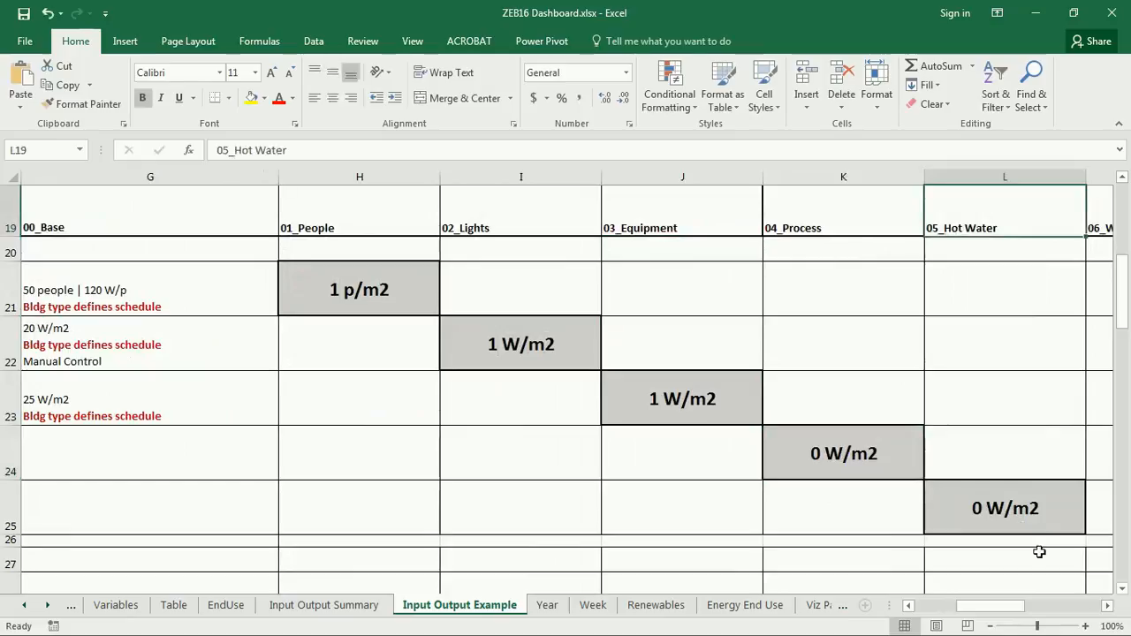
{"action": "left_click", "coordinate": [1107, 606]}
{"action": "left_click", "coordinate": [1107, 606]}
{"action": "left_click", "coordinate": [1107, 606]}
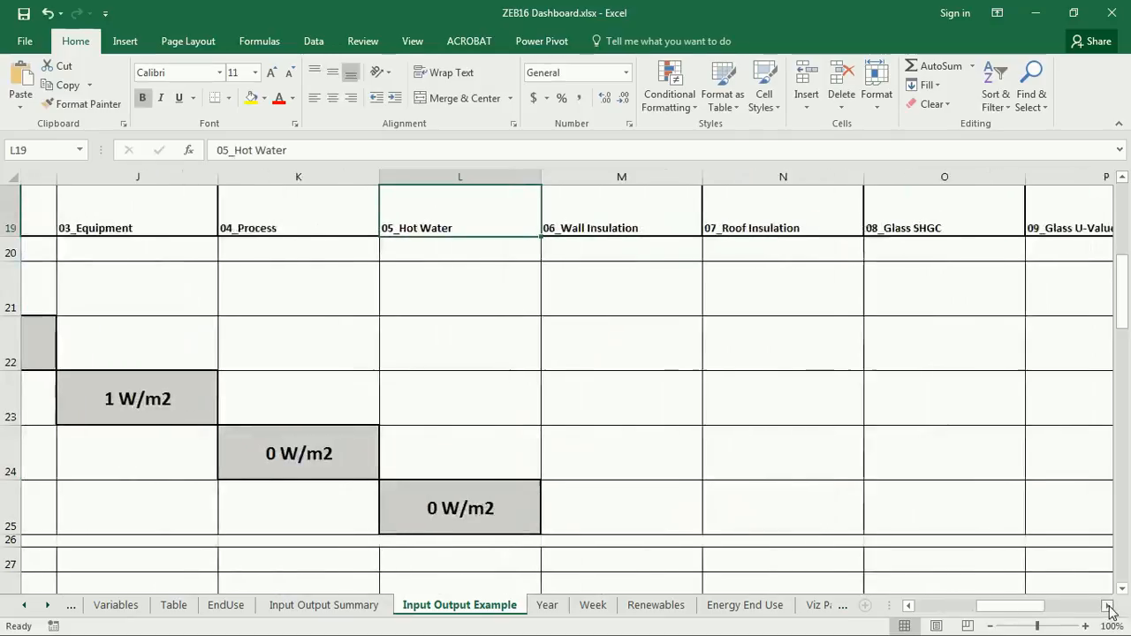
{"action": "left_click", "coordinate": [544, 228]}
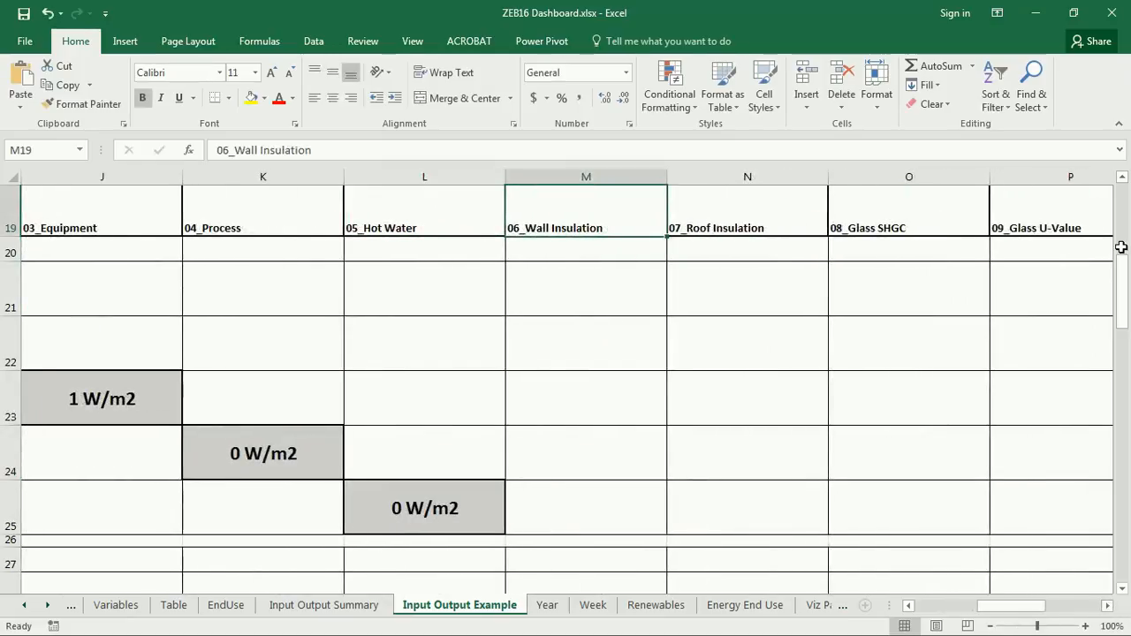
- Return to IDF Editor and save the baseline model as 06_Wall Insul in the Sensitivity Analysis folder
{"action": "key", "text": "alt+Tab"}
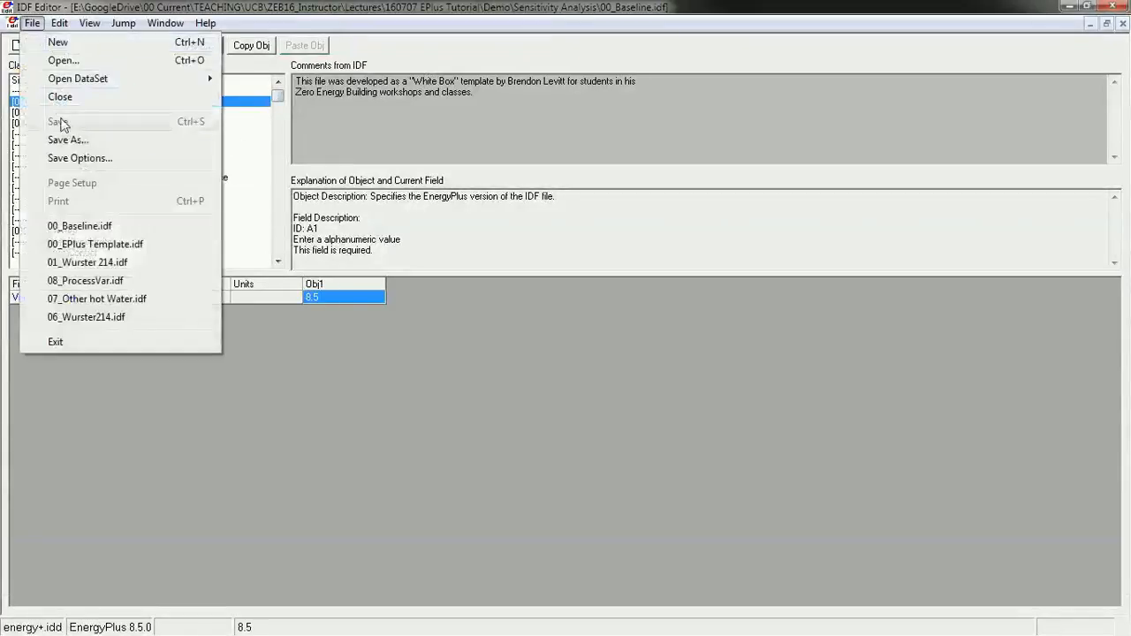
{"action": "left_click", "coordinate": [66, 139]}
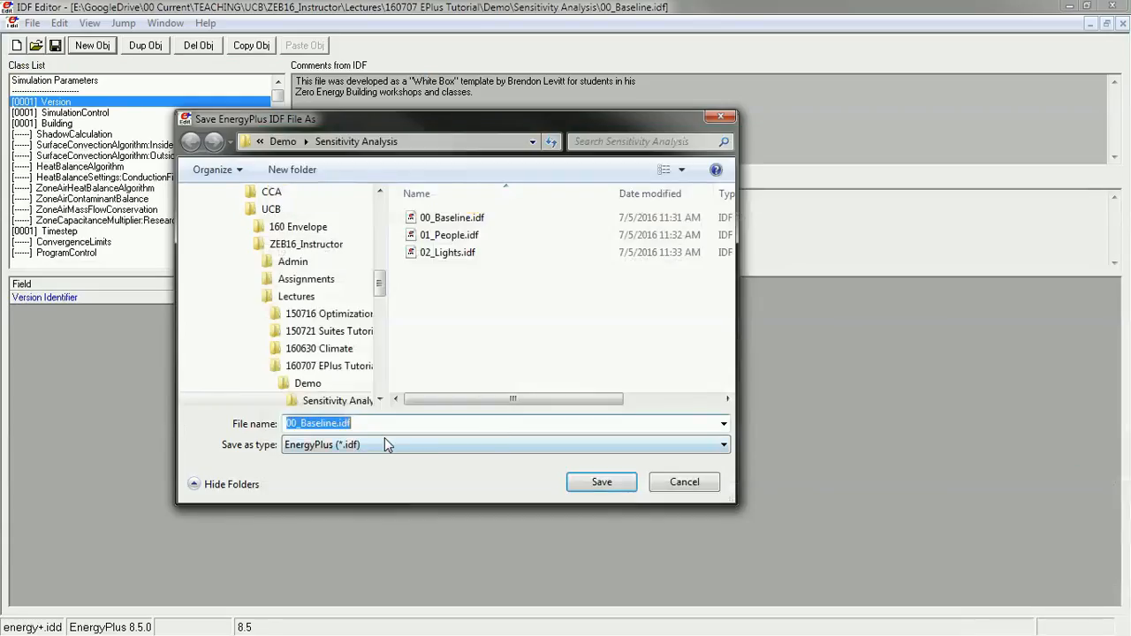
{"action": "type", "text": "06_W"}
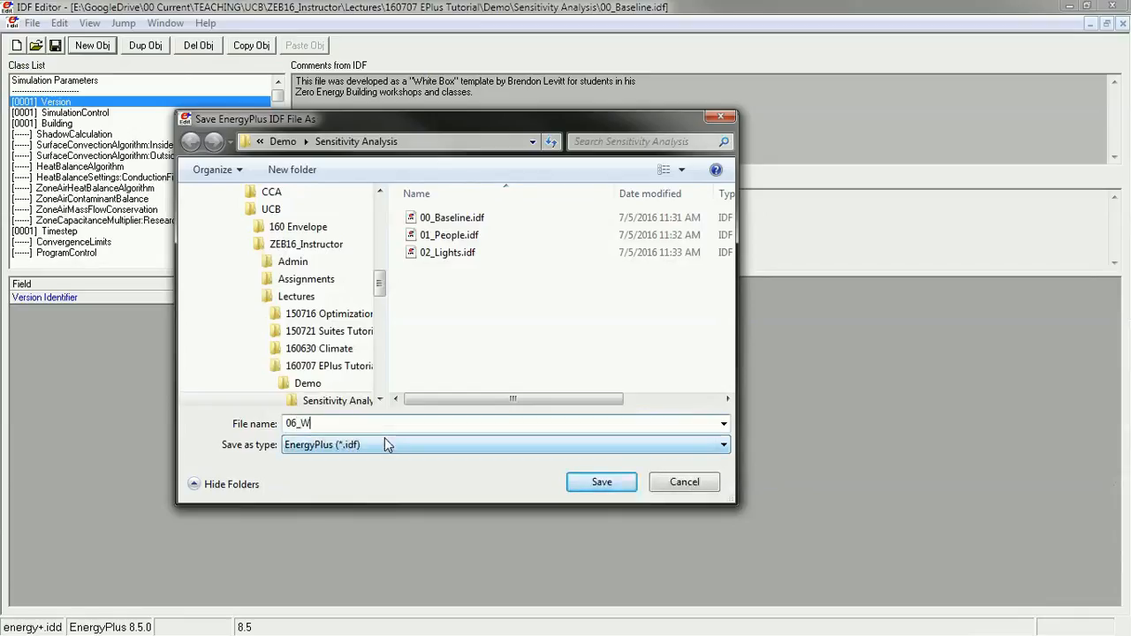
{"action": "type", "text": "all Insul"}
{"action": "key", "text": "Return"}
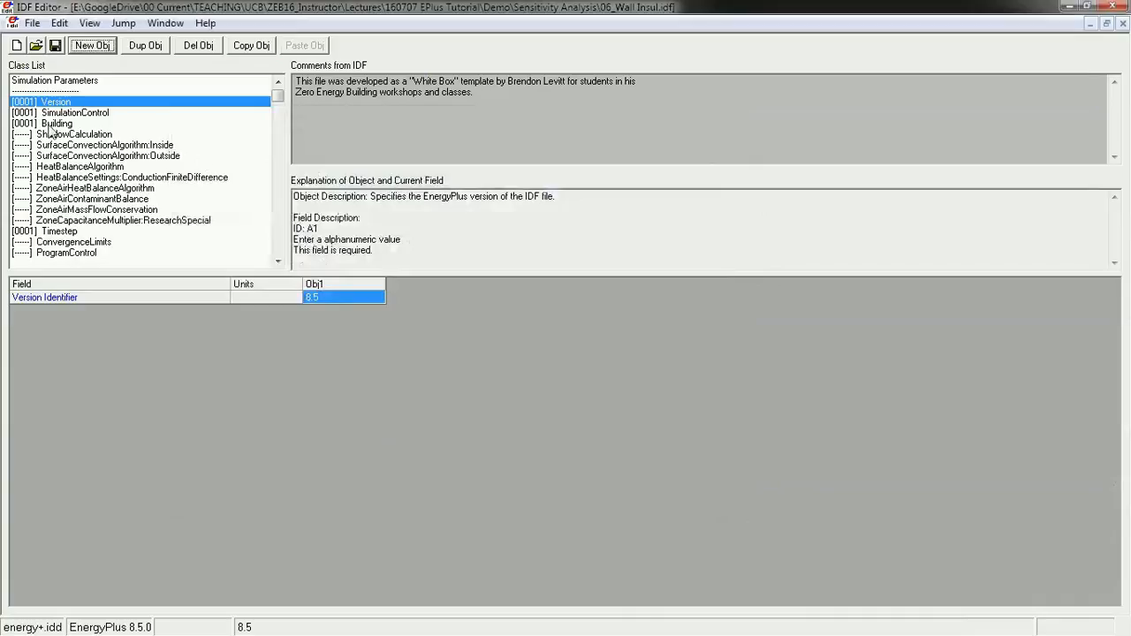
- Show only classes containing objects and set Layer 2 of the Exterior Wall construction to Insulation 1000mm
{"action": "key", "text": "ctrl+l"}
{"action": "left_click", "coordinate": [77, 220]}
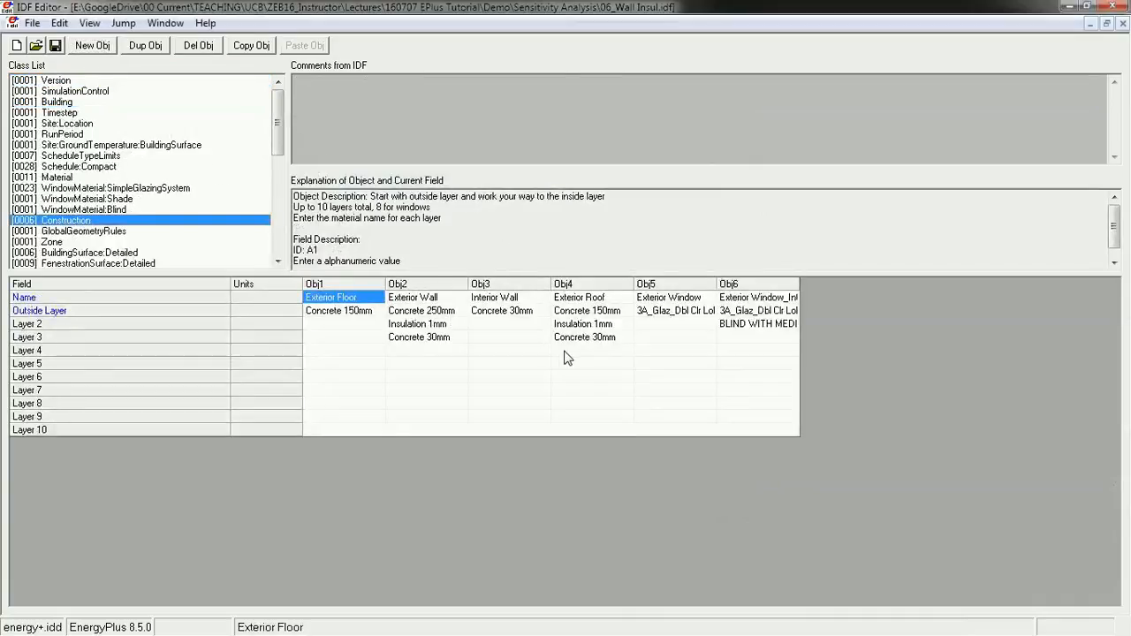
{"action": "left_click", "coordinate": [436, 328]}
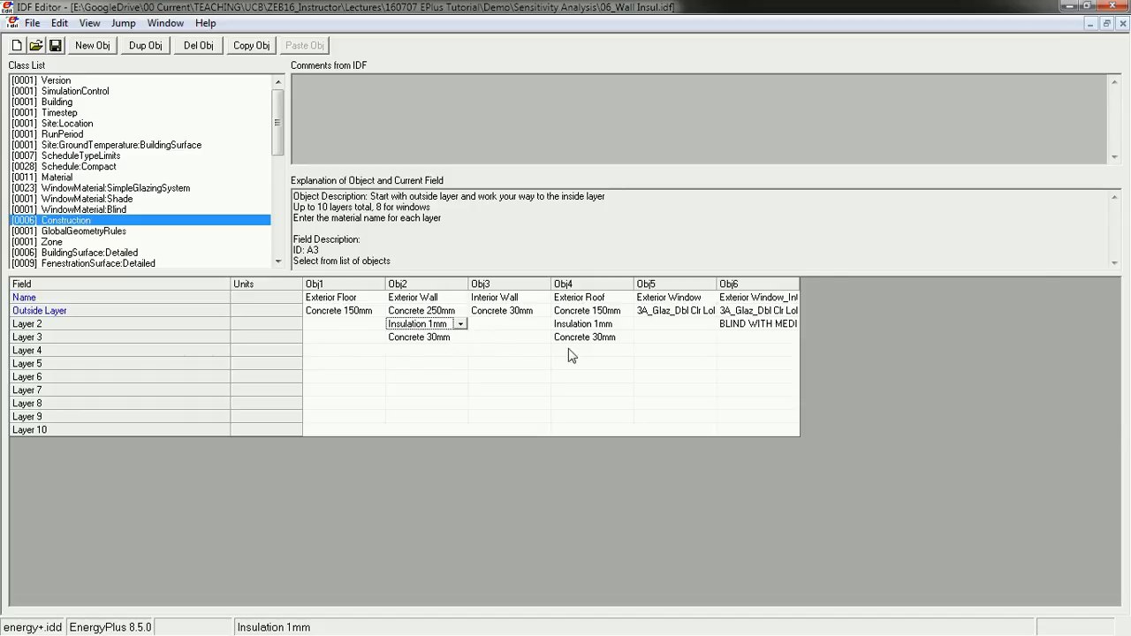
{"action": "left_click", "coordinate": [463, 323]}
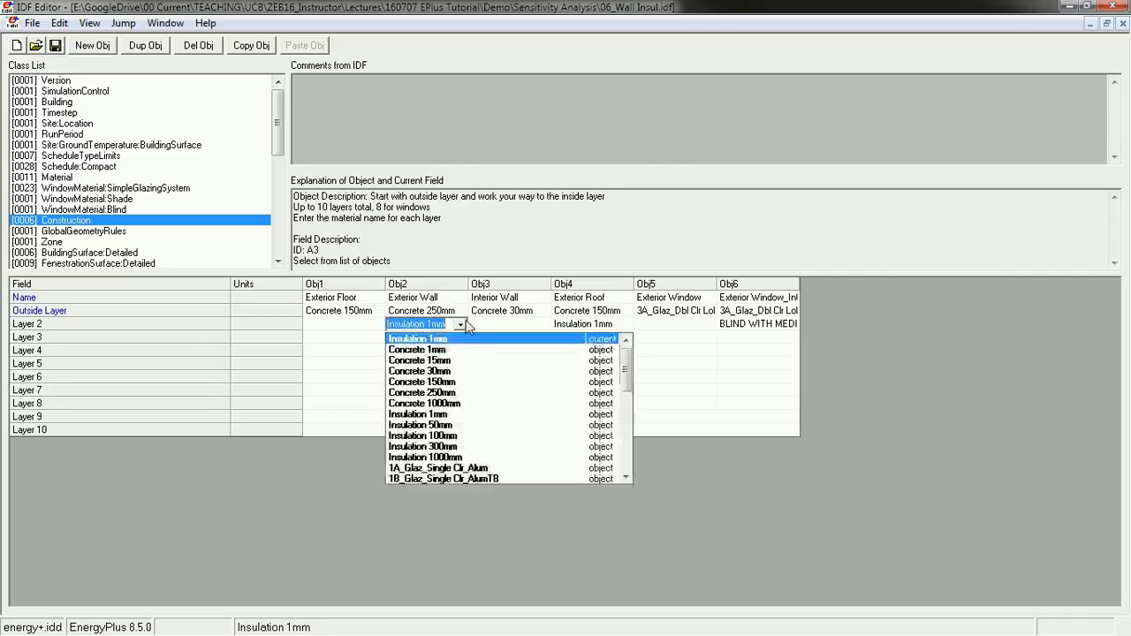
{"action": "left_click", "coordinate": [453, 457]}
{"action": "left_click", "coordinate": [460, 405]}
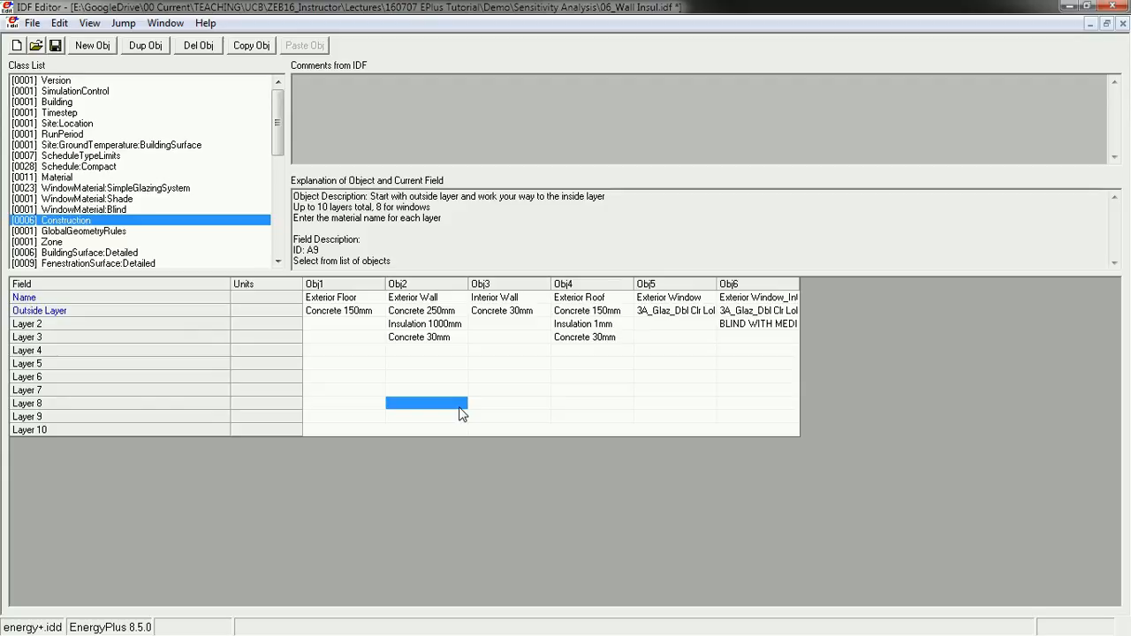
- Review the material choices for the Exterior Wall's Layer 2 and save the 06_Wall Insul file
{"action": "left_click", "coordinate": [455, 364]}
{"action": "left_click", "coordinate": [453, 324]}
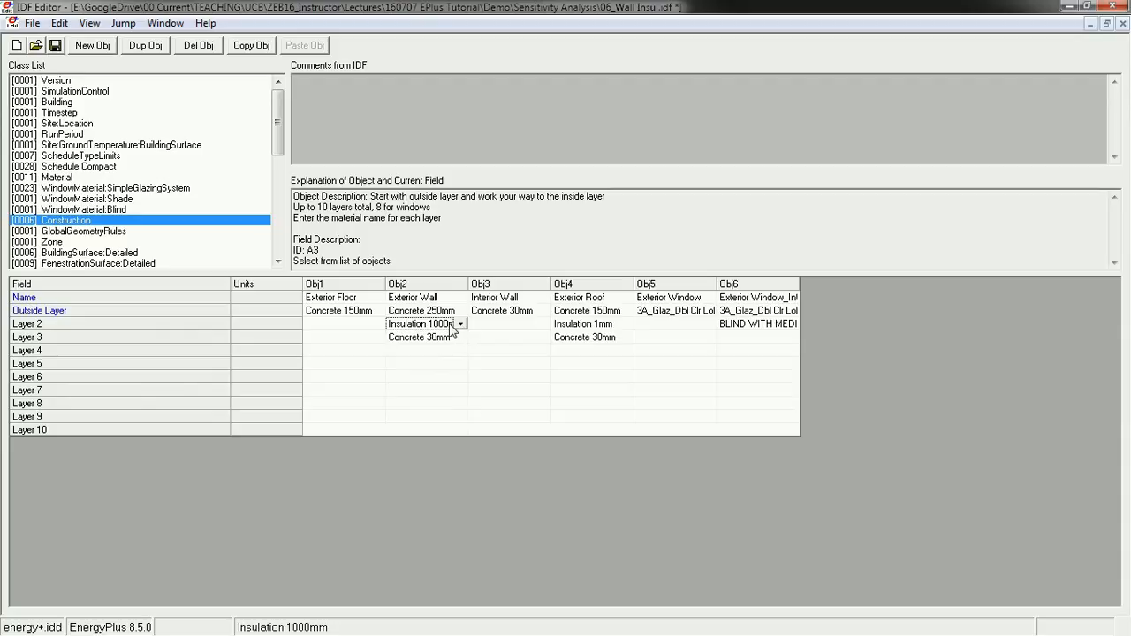
{"action": "left_click", "coordinate": [460, 324]}
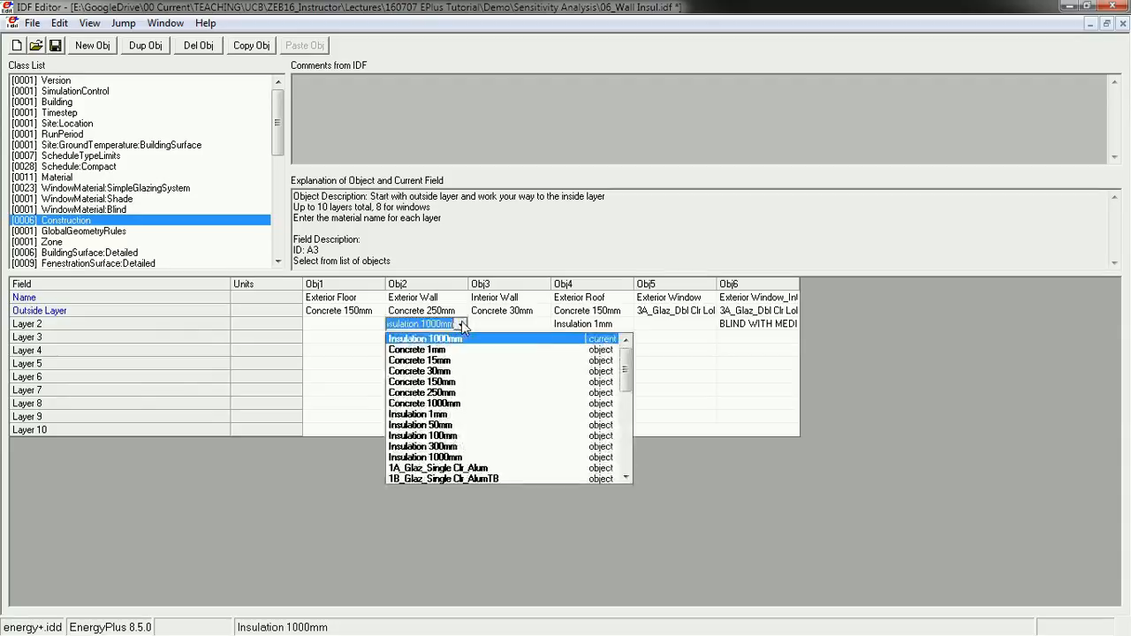
{"action": "left_click", "coordinate": [461, 323]}
{"action": "left_click", "coordinate": [430, 390]}
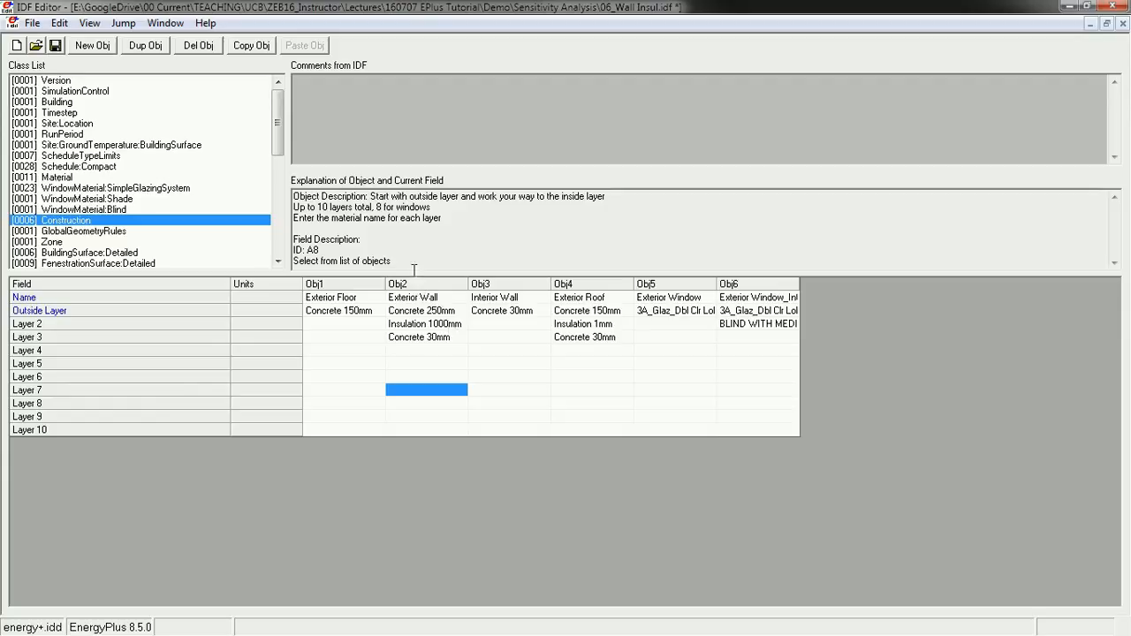
{"action": "left_click", "coordinate": [56, 46]}
- Widen the Exterior Wall column and examine the insulation layers of the Exterior Wall and Exterior Roof constructions
{"action": "left_click", "coordinate": [420, 324]}
{"action": "left_click_drag", "start_coordinate": [470, 285], "coordinate": [504, 281]}
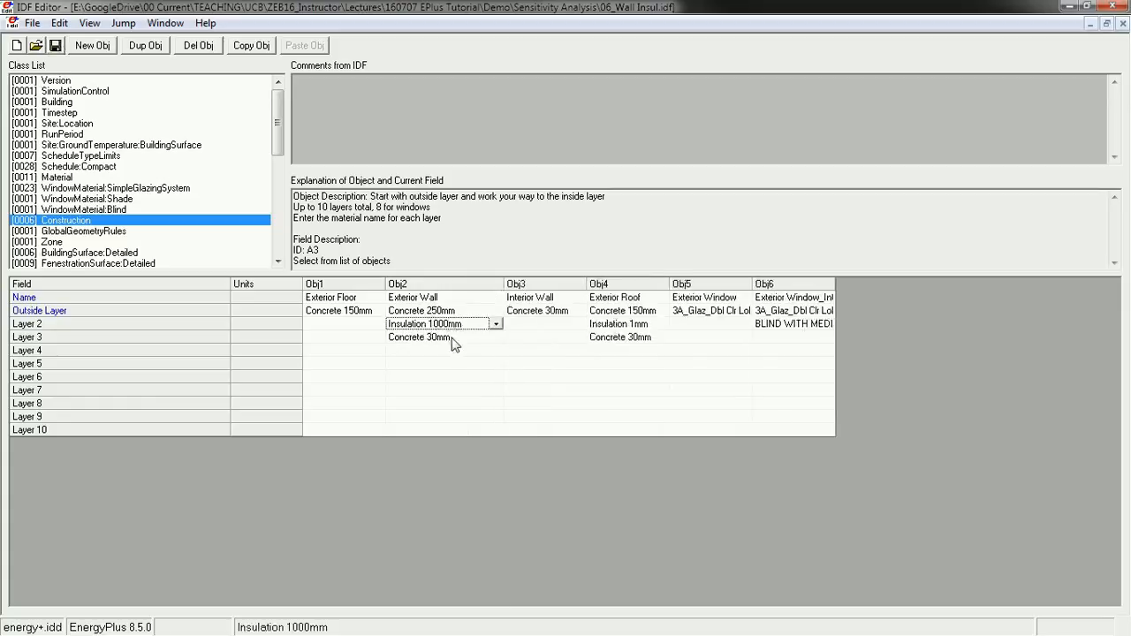
{"action": "left_click", "coordinate": [497, 325]}
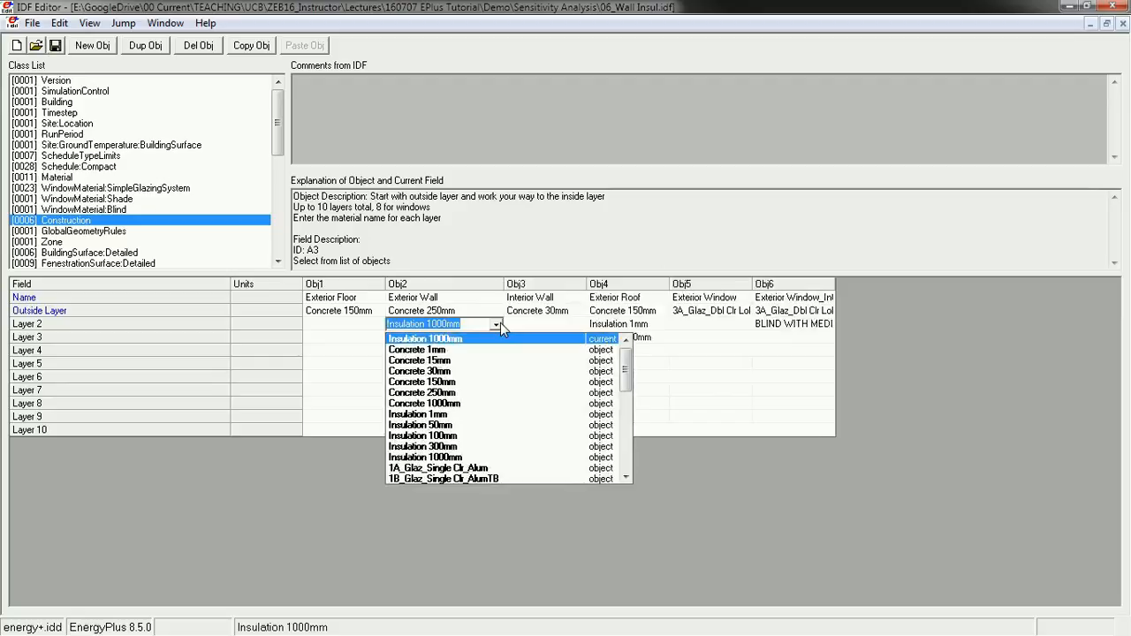
{"action": "left_click", "coordinate": [762, 412]}
{"action": "left_click", "coordinate": [639, 429]}
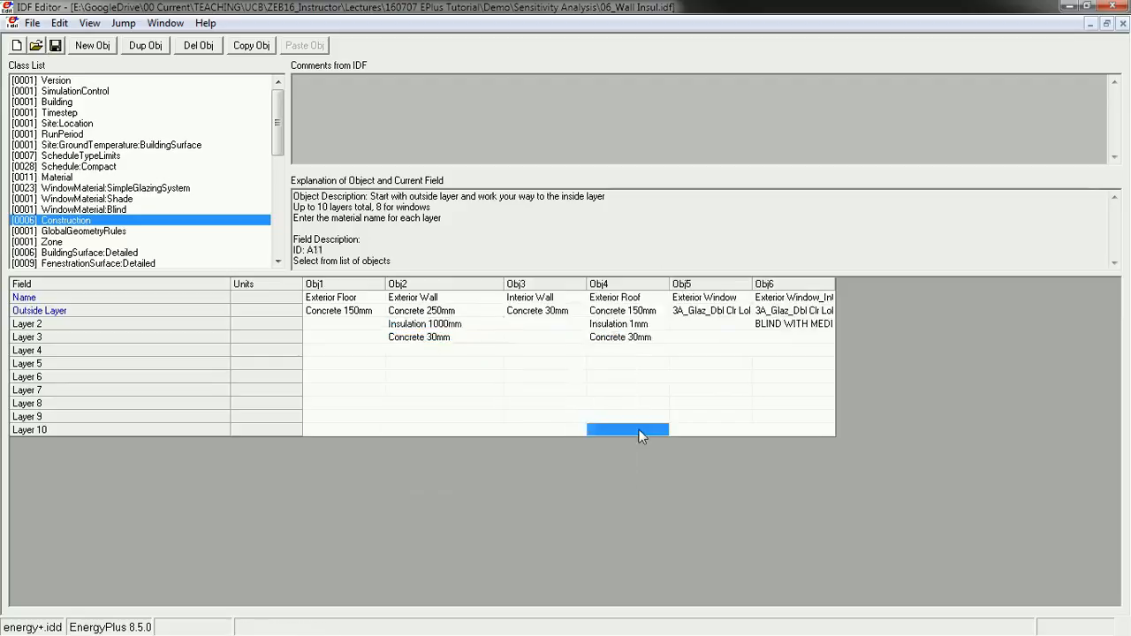
{"action": "left_click", "coordinate": [475, 405]}
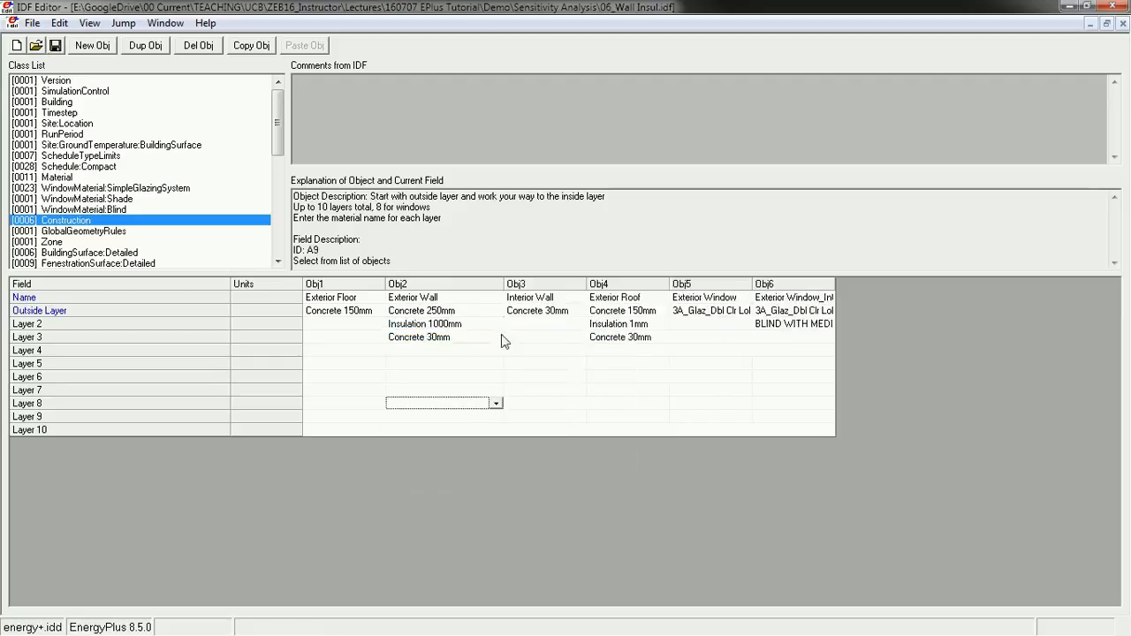
{"action": "left_click", "coordinate": [636, 324]}
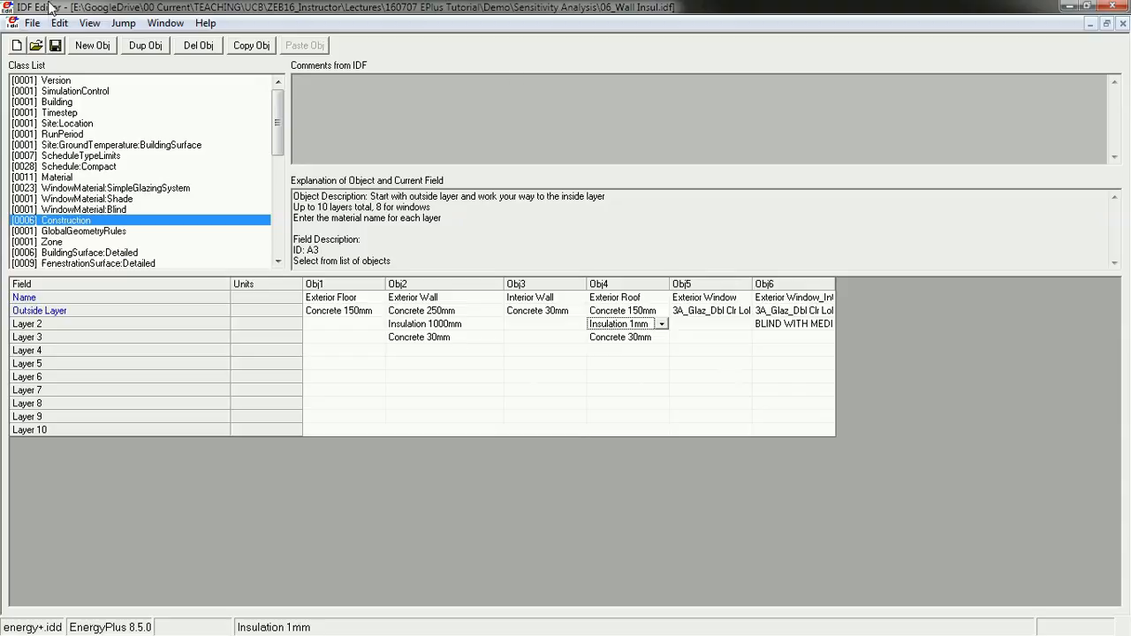
- Close 06_Wall Insul.idf and reopen 00_Baseline.idf in a maximized window showing only classes containing objects
{"action": "left_click", "coordinate": [1123, 24]}
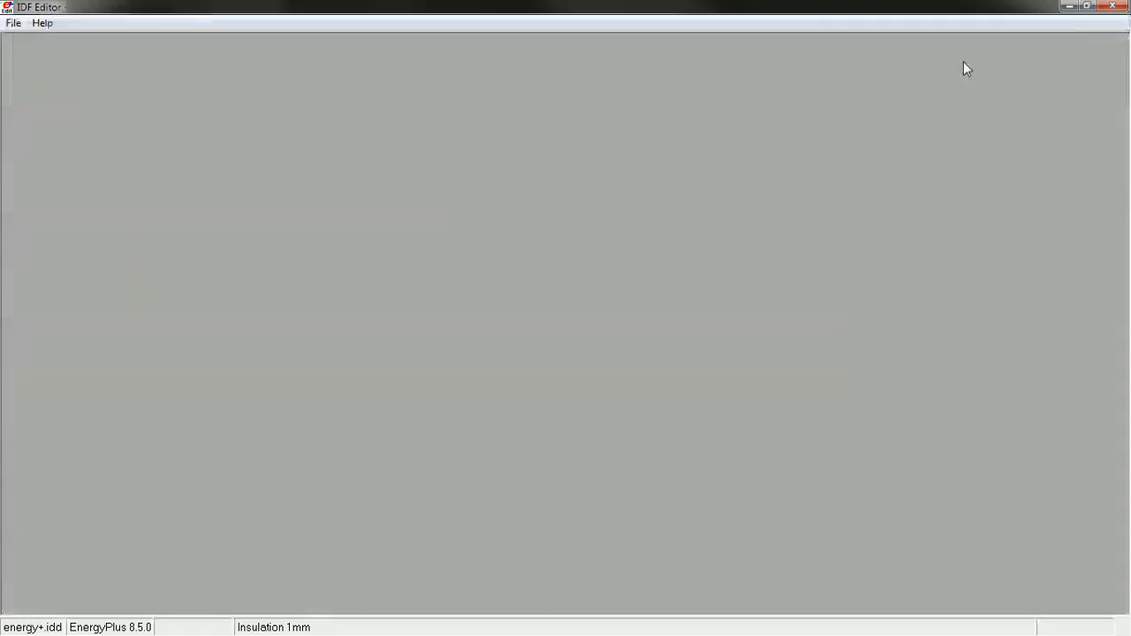
{"action": "left_click", "coordinate": [13, 23]}
{"action": "left_click", "coordinate": [46, 85]}
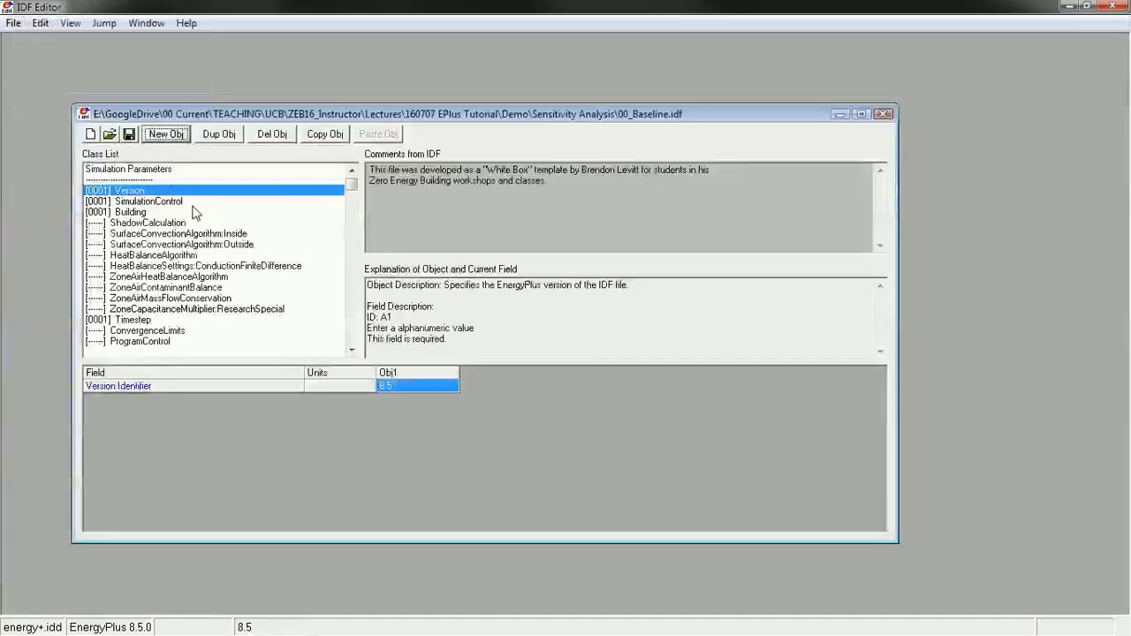
{"action": "key", "text": "ctrl+l"}
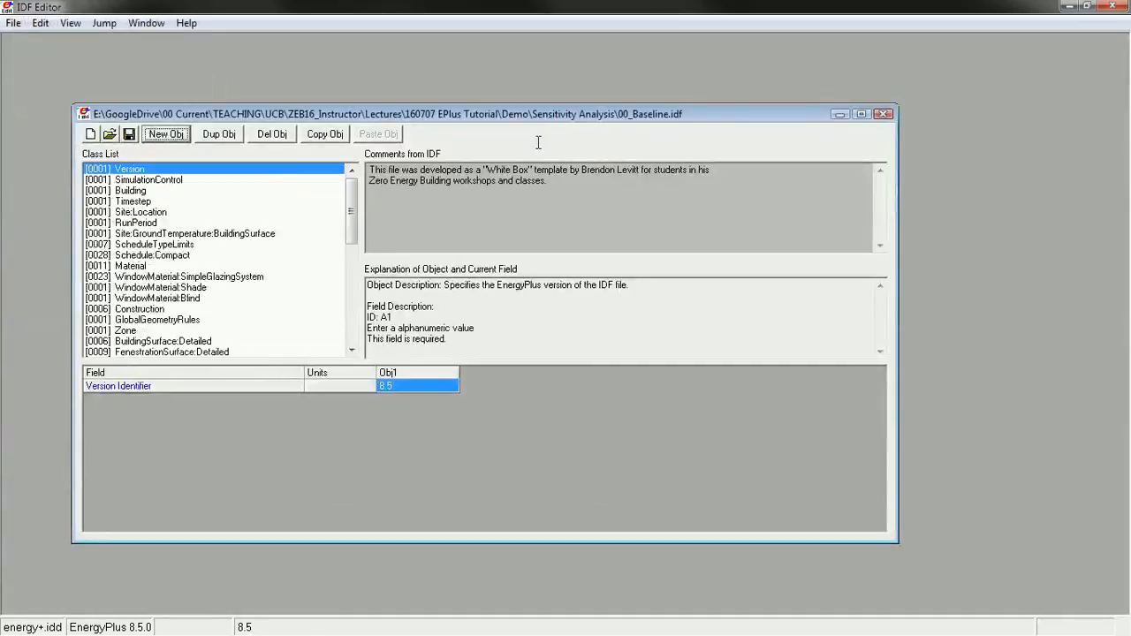
{"action": "left_click", "coordinate": [861, 114]}
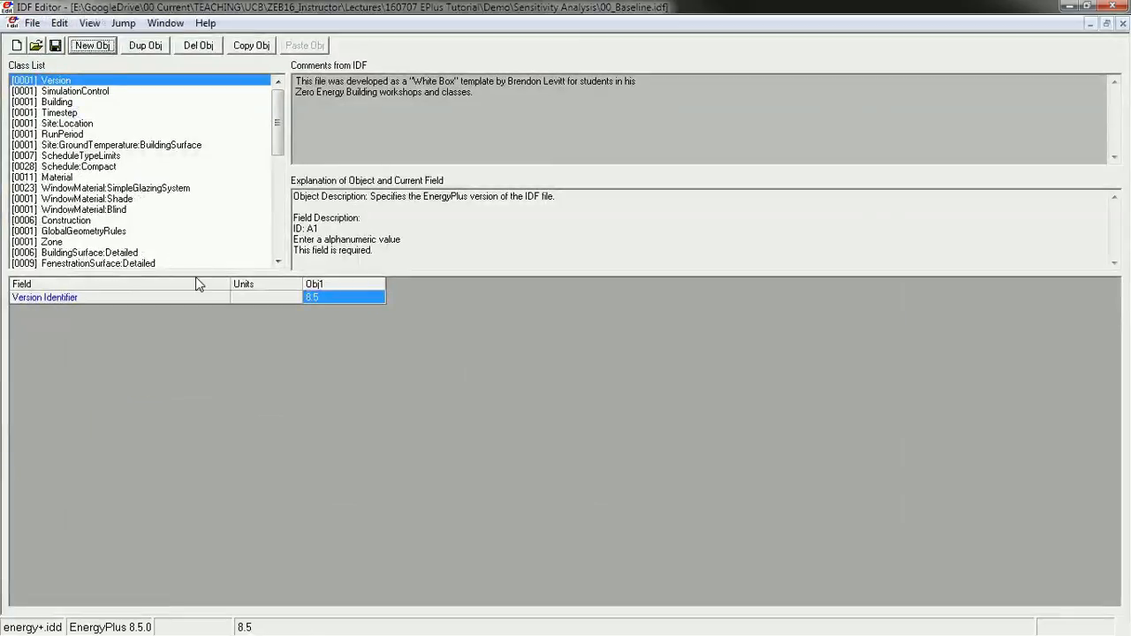
- Enlarge the class list area, switch to the Excel dashboard and review the 08_Glass SHGC and 09_Glass U-Value columns
{"action": "left_click_drag", "start_coordinate": [197, 277], "coordinate": [182, 411]}
{"action": "key", "text": "alt+Tab"}
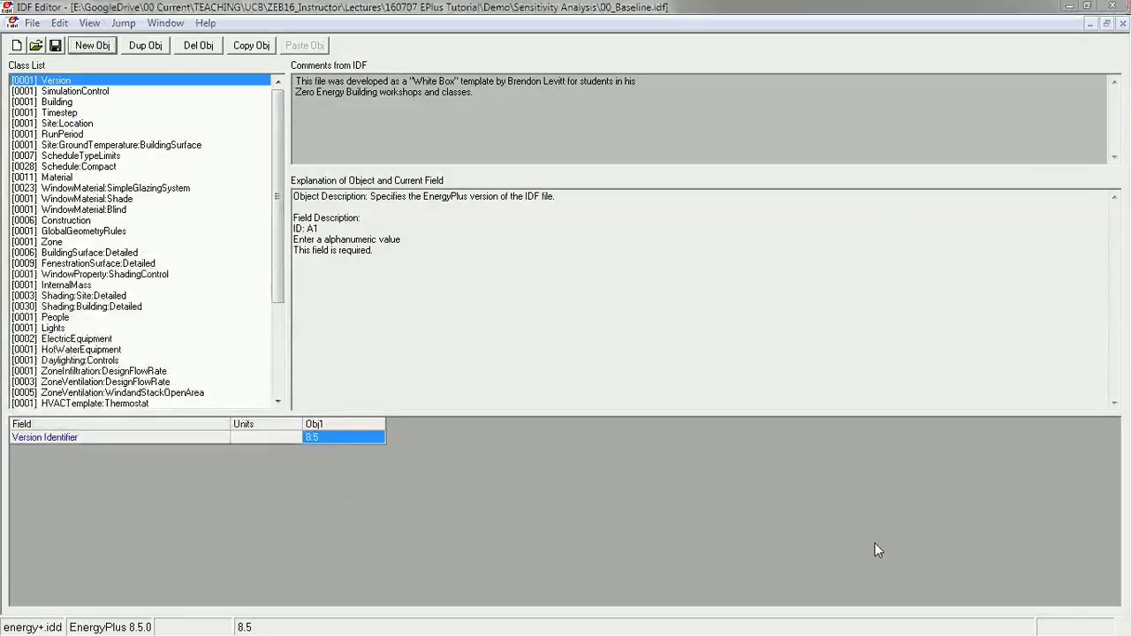
{"action": "left_click", "coordinate": [793, 442]}
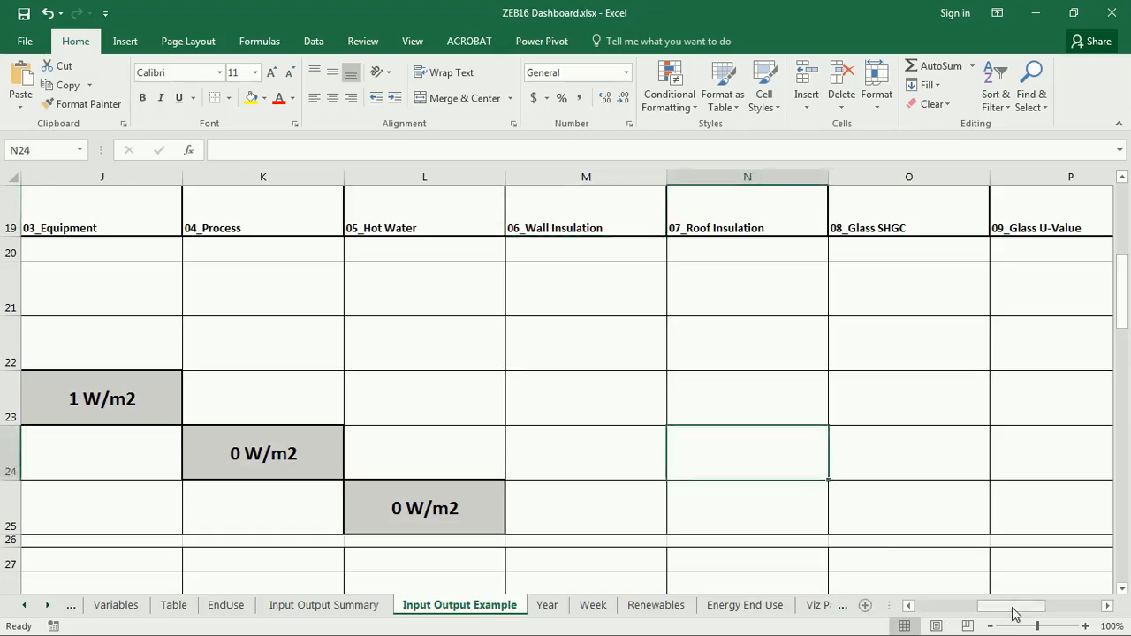
{"action": "left_click_drag", "start_coordinate": [1012, 606], "coordinate": [1019, 610]}
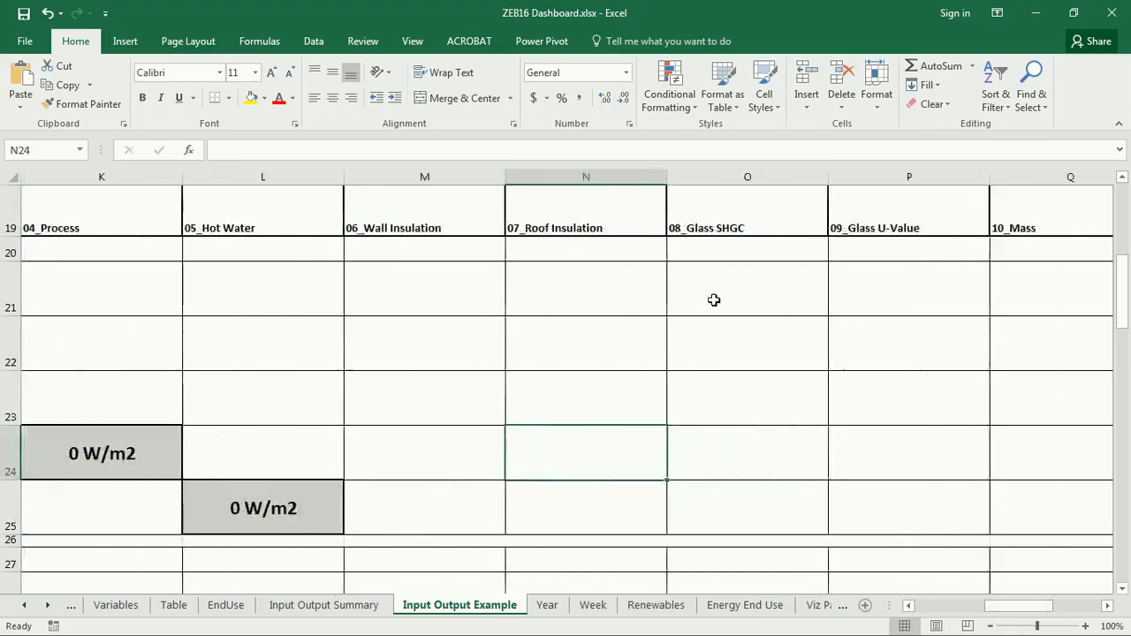
{"action": "left_click", "coordinate": [755, 227]}
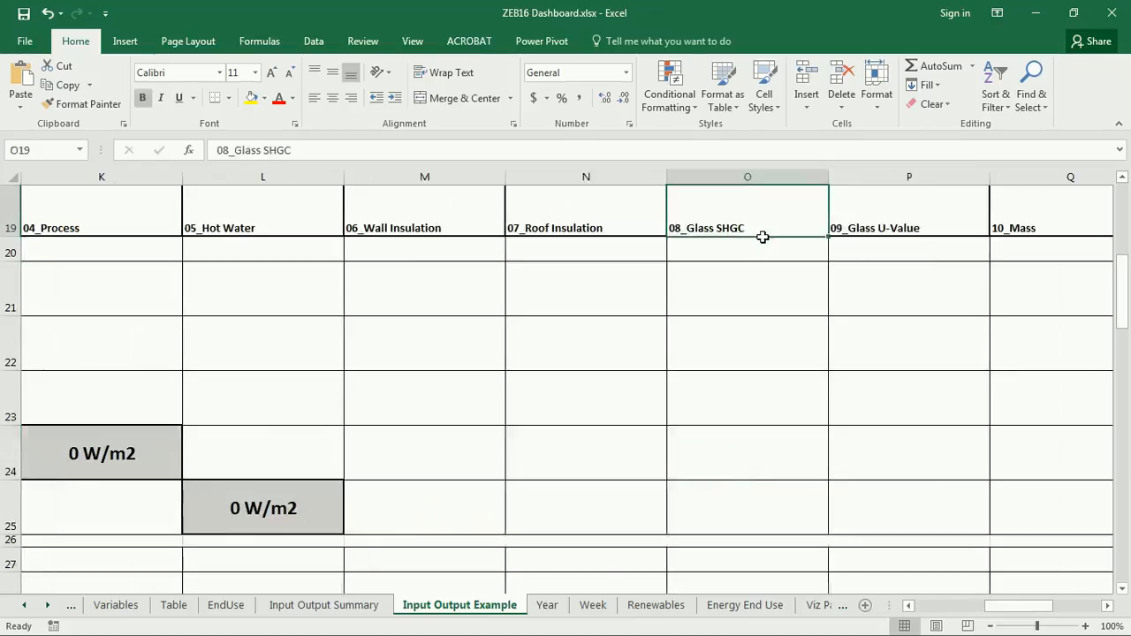
{"action": "left_click", "coordinate": [942, 226]}
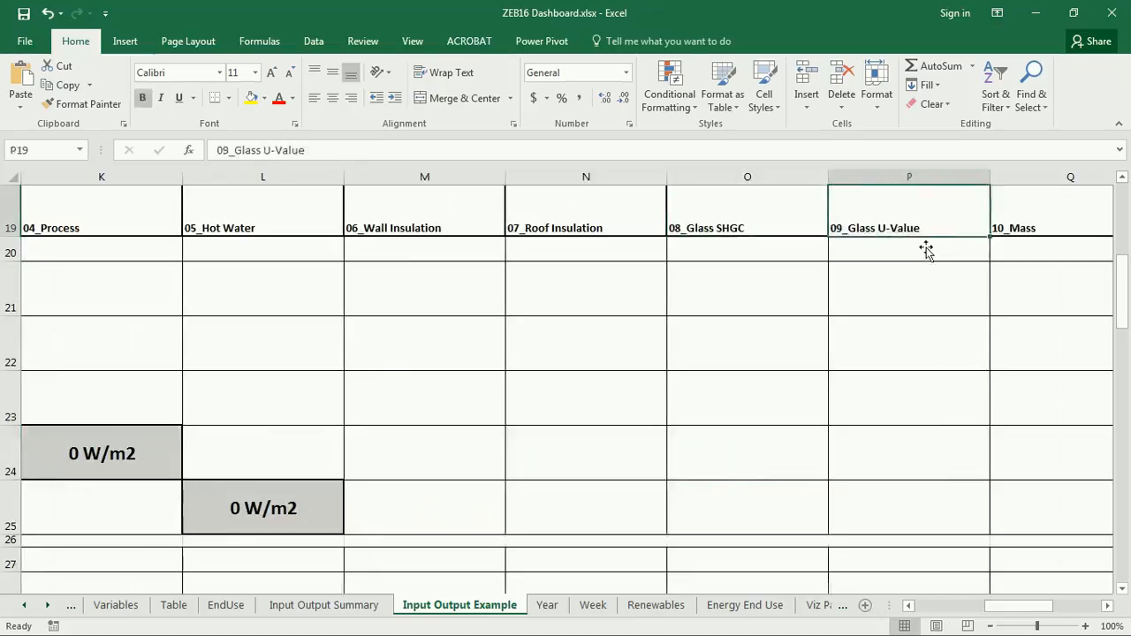
{"action": "left_click", "coordinate": [742, 225]}
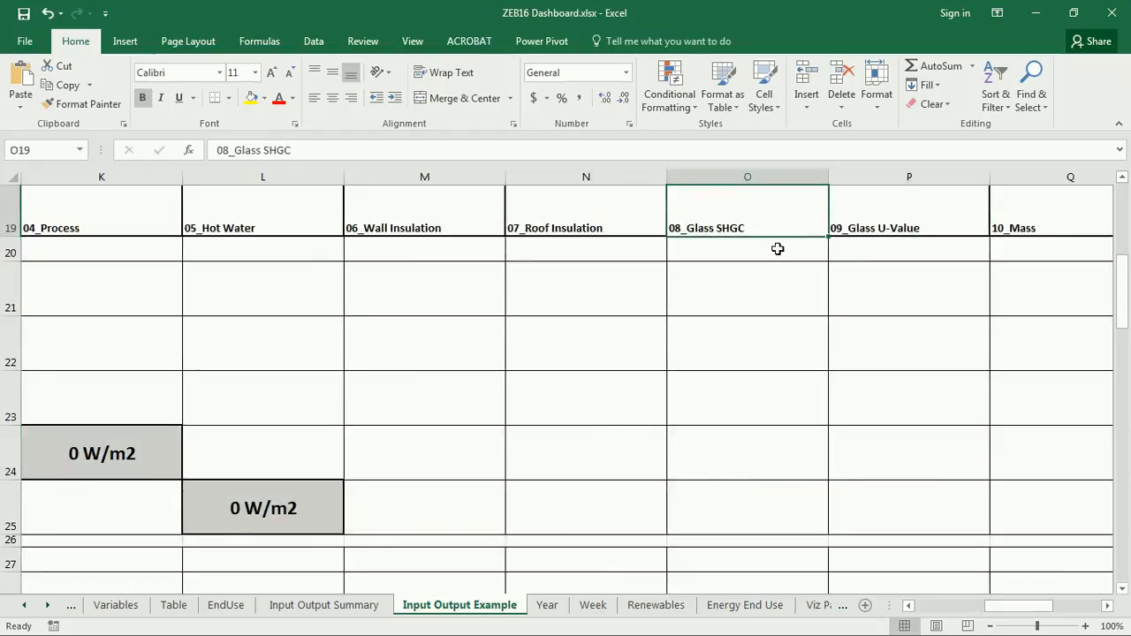
{"action": "left_click", "coordinate": [924, 219]}
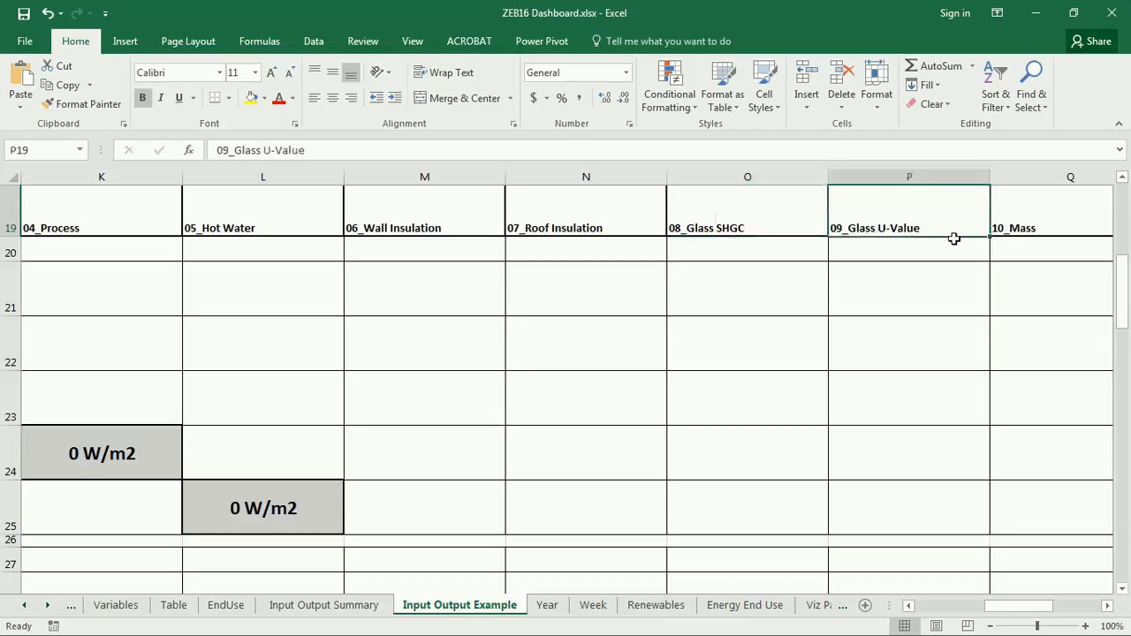
{"action": "left_click", "coordinate": [1043, 12]}
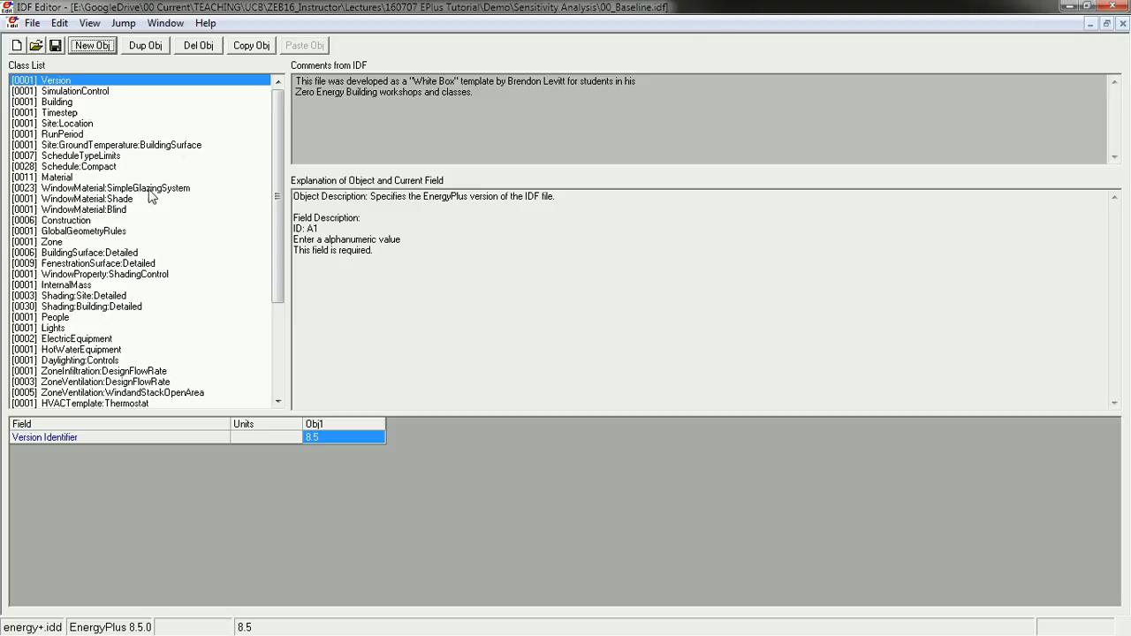
- Switch back to IDF Editor and save a copy of 00_Baseline.idf as 08_Glass SHGC in the Sensitivity Analysis folder
{"action": "left_click", "coordinate": [32, 23]}
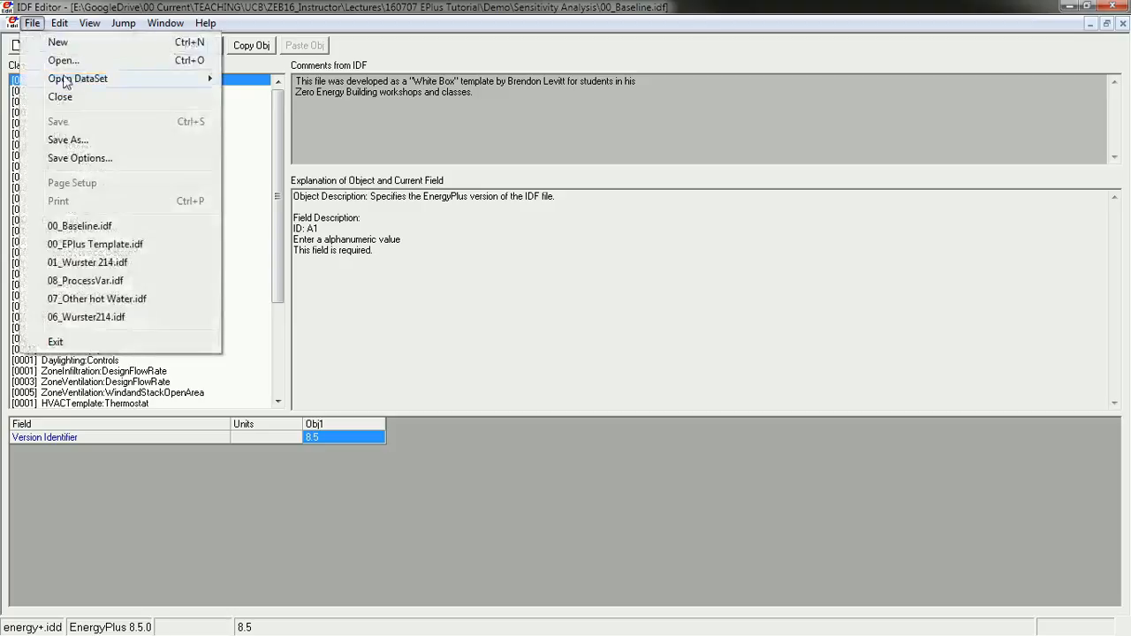
{"action": "left_click", "coordinate": [55, 137]}
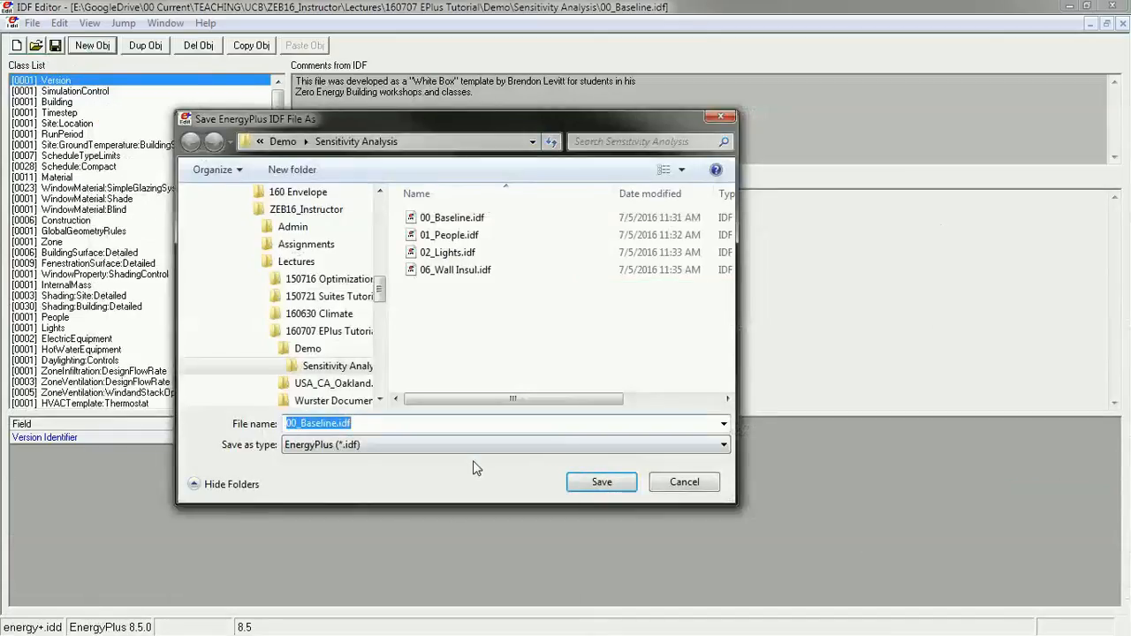
{"action": "type", "text": "08_"}
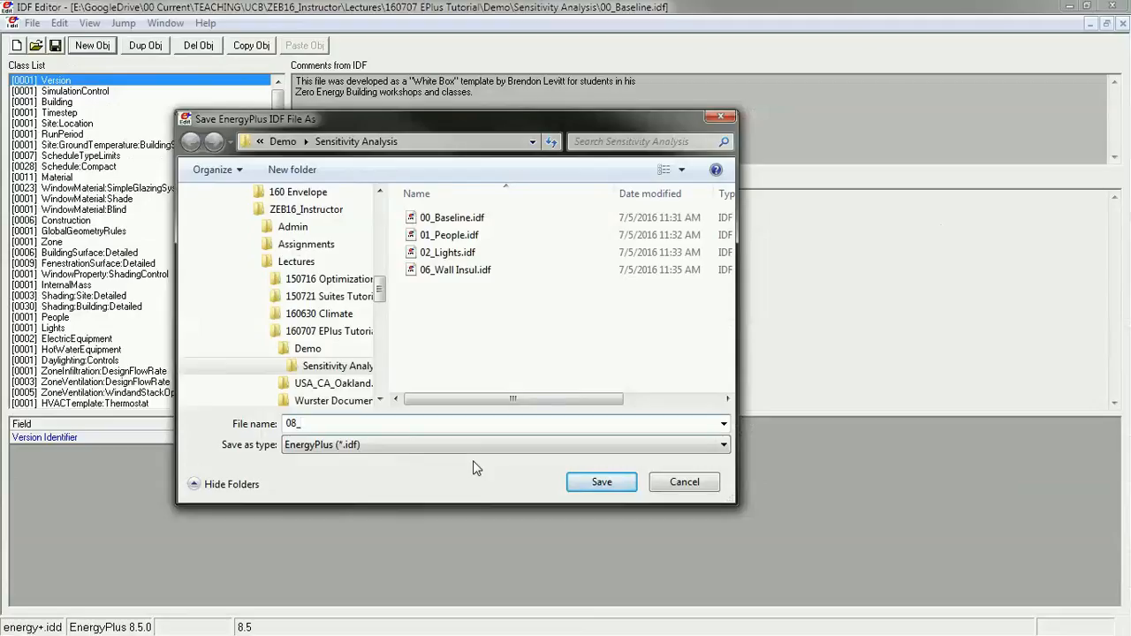
{"action": "type", "text": "Glass SHGC"}
{"action": "key", "text": "Return"}
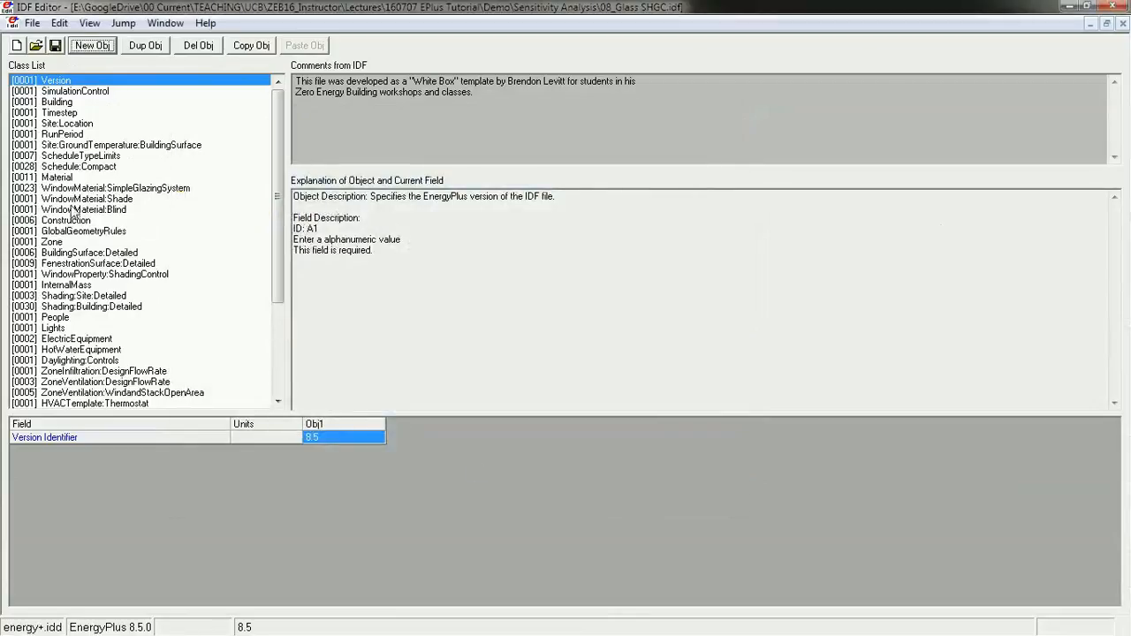
- Duplicate the 1A_Glaz_Single Clr_Alum object in the WindowMaterial:SimpleGlazingSystem class
{"action": "left_click", "coordinate": [131, 189]}
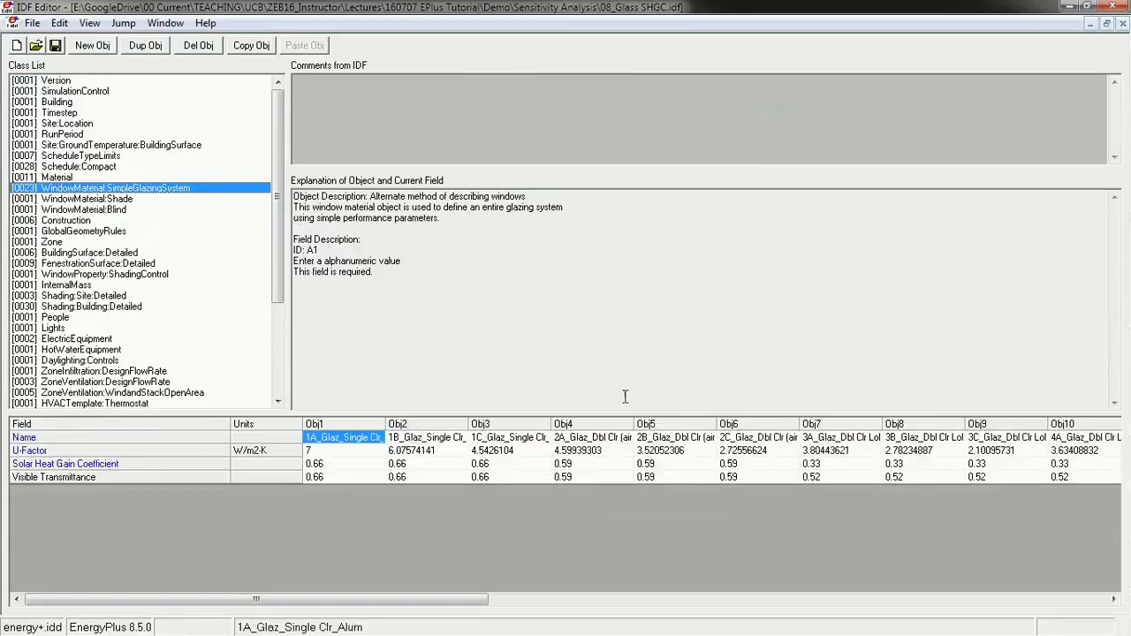
{"action": "left_click", "coordinate": [345, 426]}
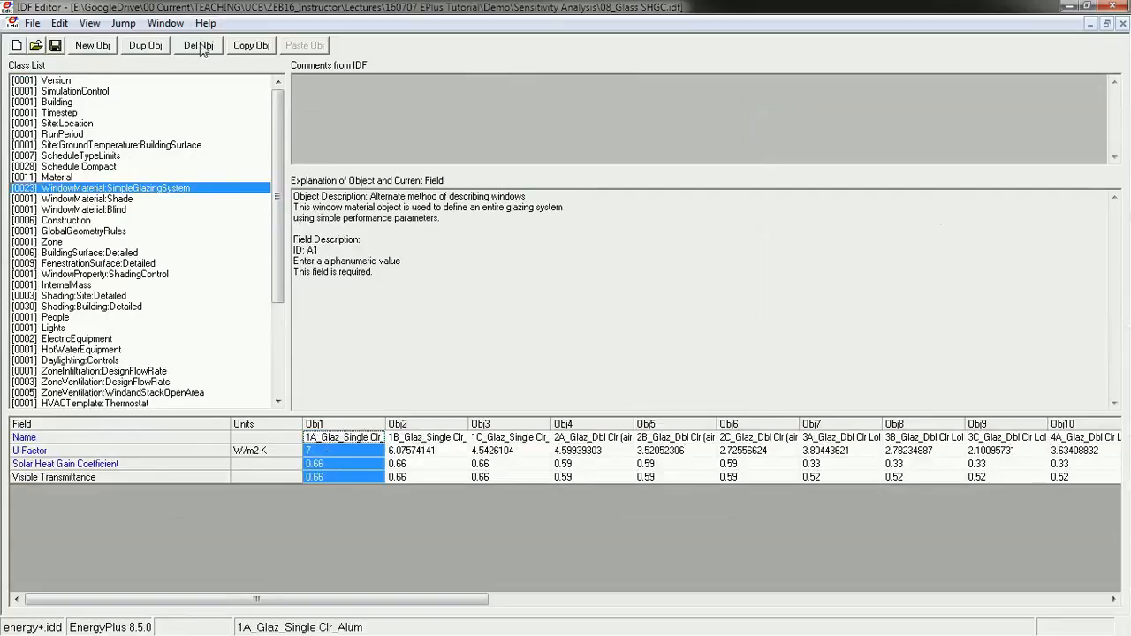
{"action": "left_click", "coordinate": [145, 45]}
- Rename the duplicated glazing object SHGC_Single Clr_Alum and widen its column to fit the full name
{"action": "left_click", "coordinate": [1000, 437]}
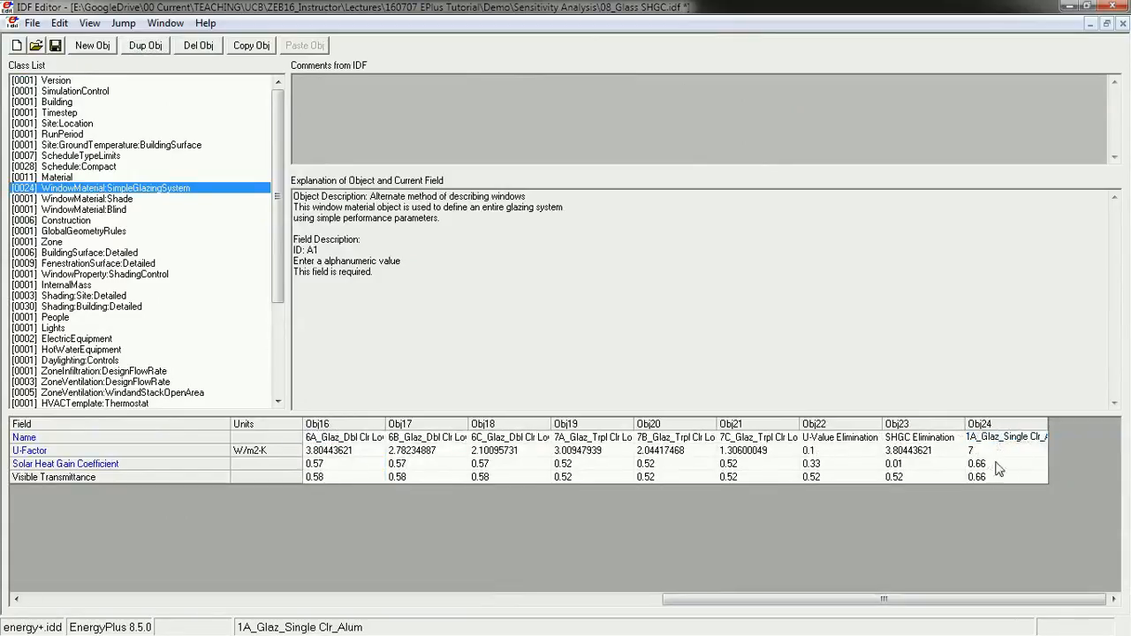
{"action": "left_click_drag", "start_coordinate": [1001, 436], "coordinate": [965, 437]}
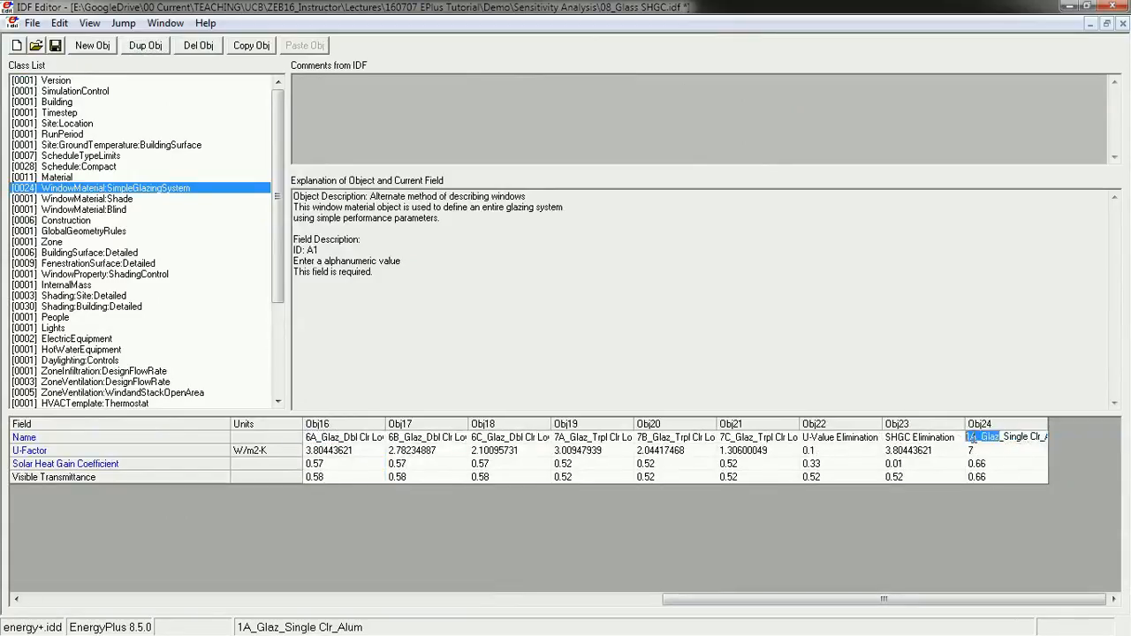
{"action": "type", "text": "SHGC"}
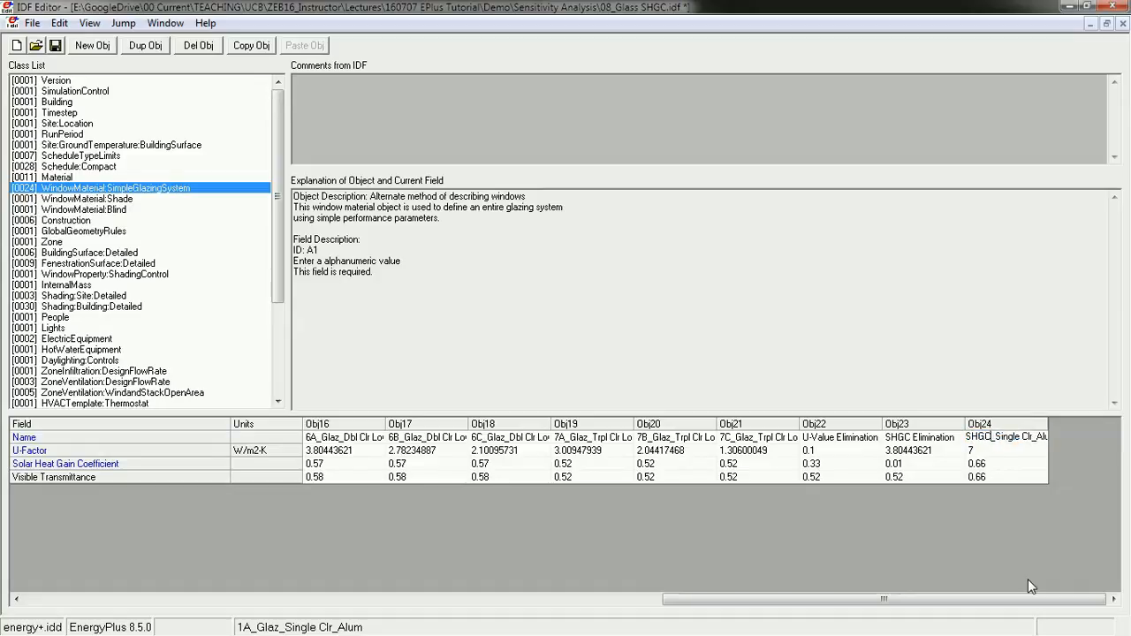
{"action": "key", "text": "Return"}
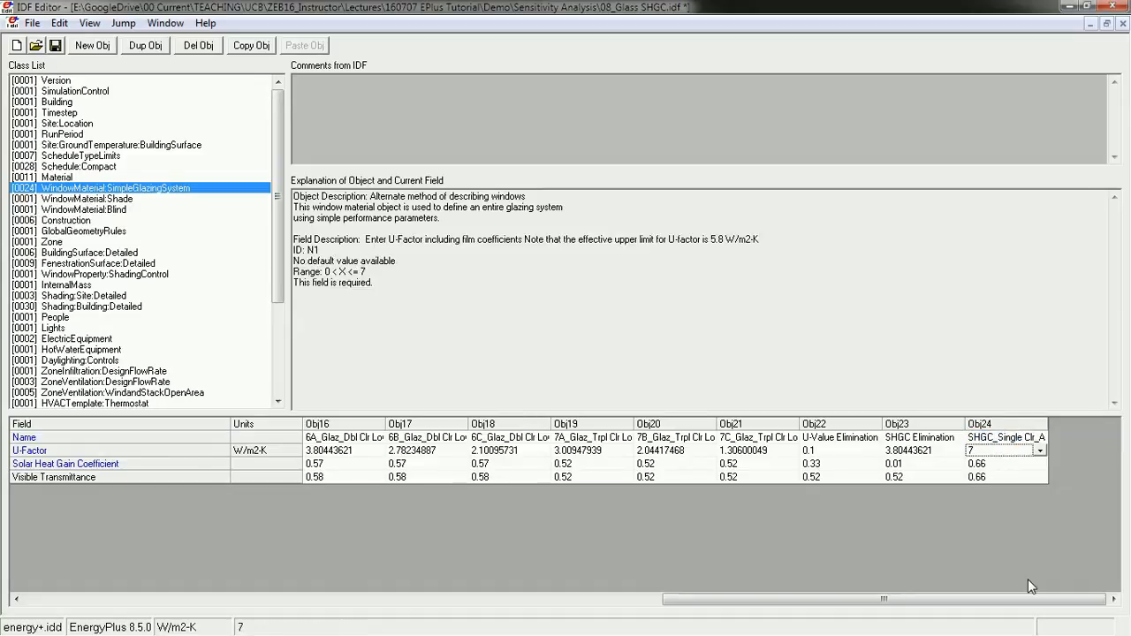
{"action": "left_click_drag", "start_coordinate": [1048, 422], "coordinate": [1085, 423]}
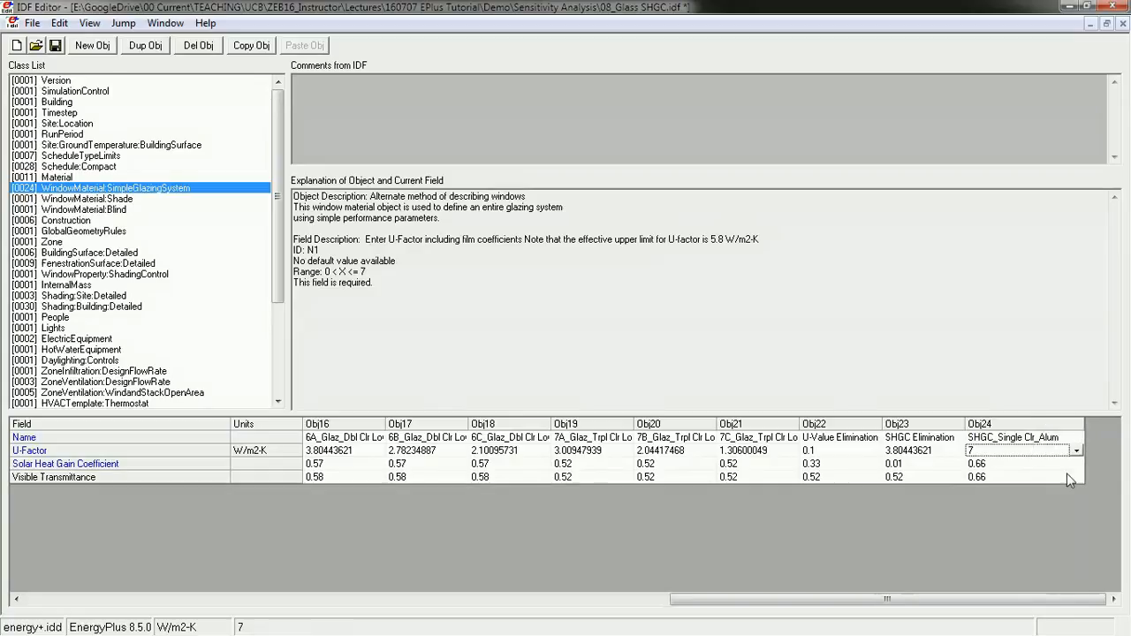
- Set the Solar Heat Gain Coefficient of SHGC_Single Clr_Alum to 0.1 and save the file
{"action": "left_click", "coordinate": [981, 465]}
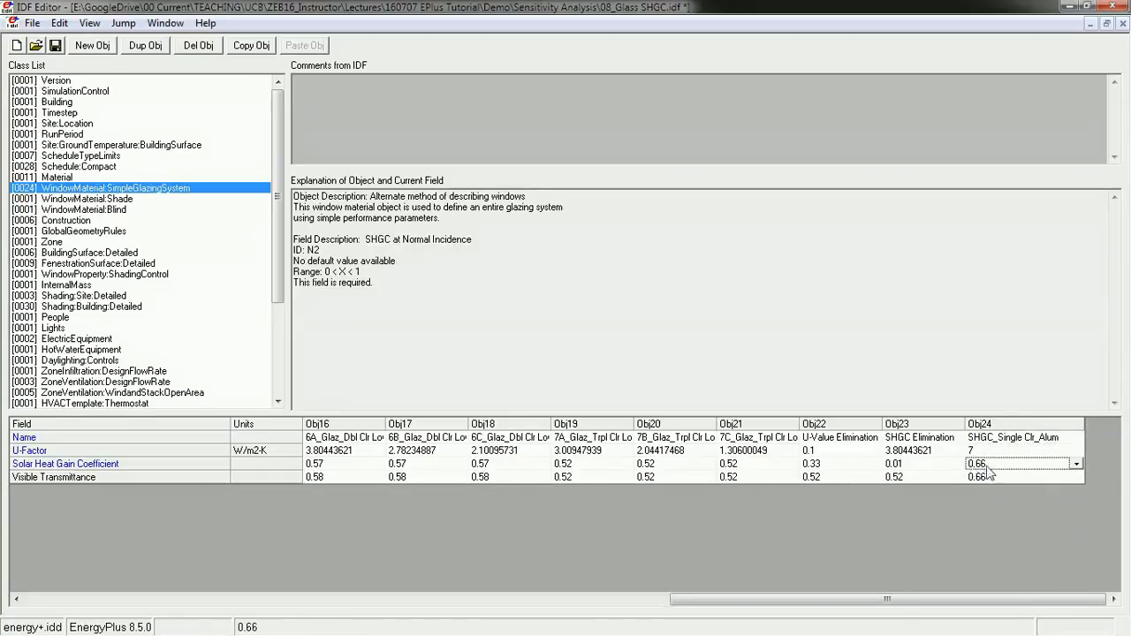
{"action": "left_click", "coordinate": [999, 464]}
{"action": "left_click", "coordinate": [1006, 463]}
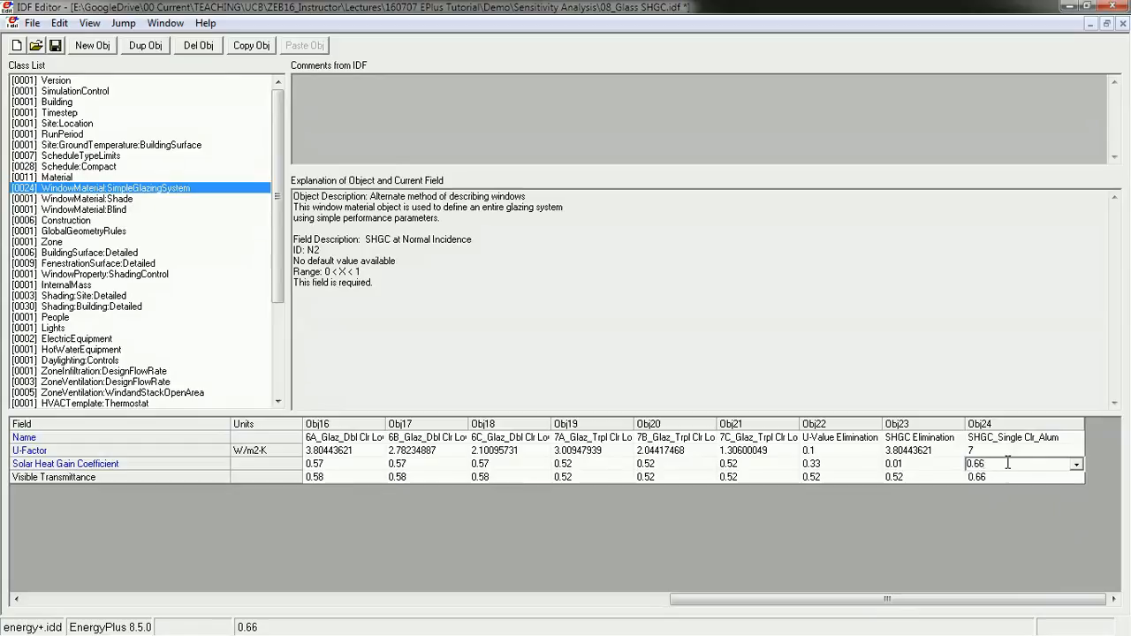
{"action": "key", "text": "BackSpace"}
{"action": "type", "text": "1"}
{"action": "key", "text": "Return"}
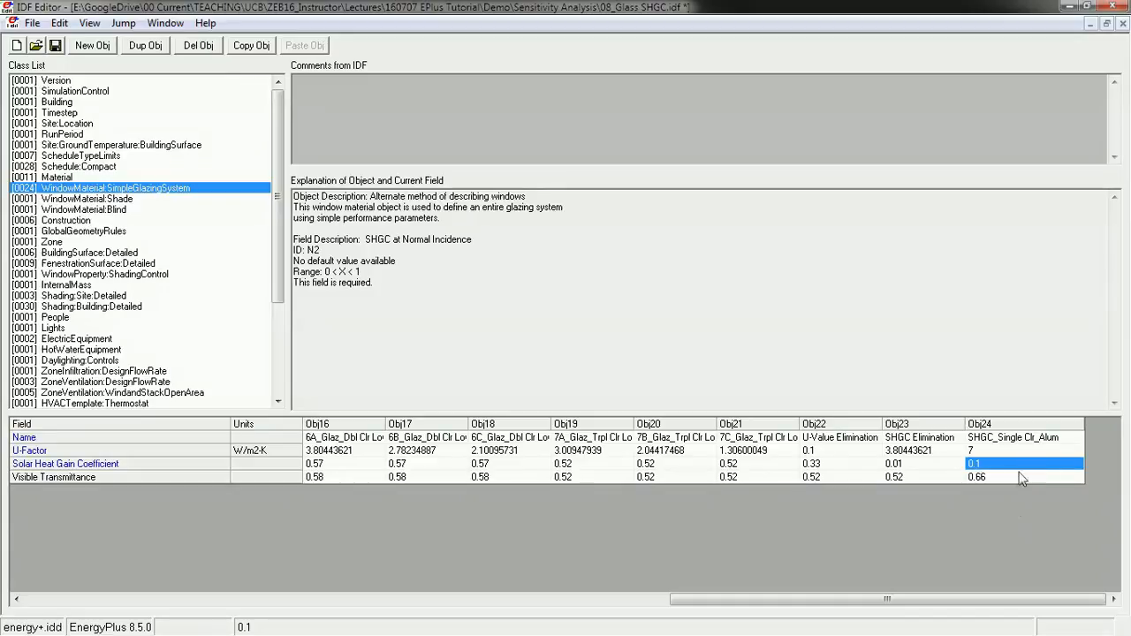
{"action": "left_click", "coordinate": [55, 45]}
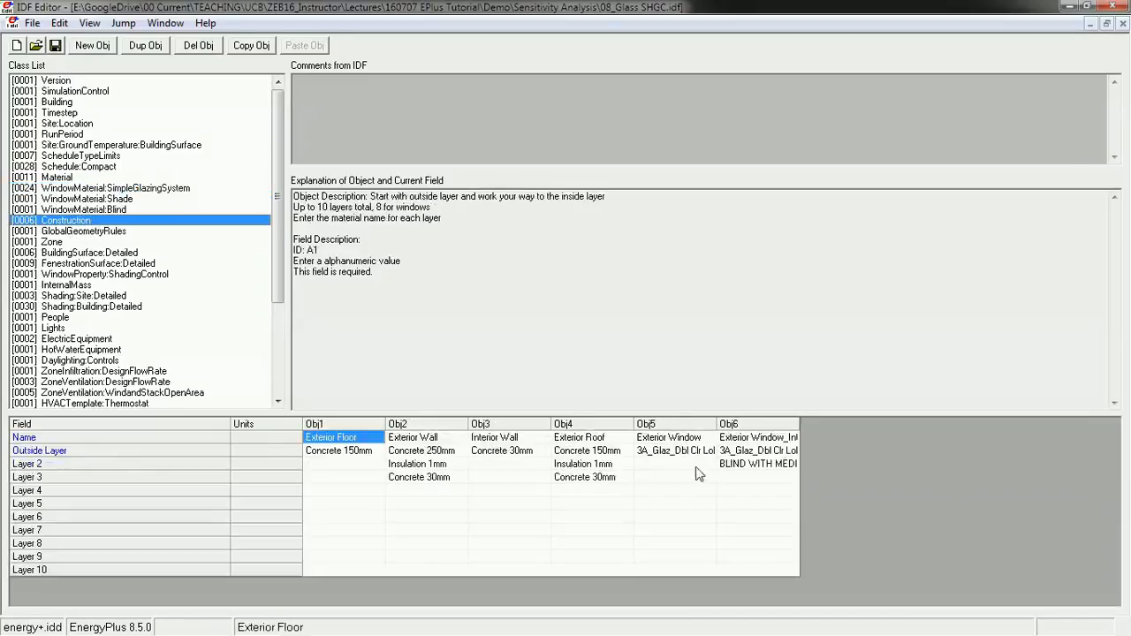
- In the Construction class, widen the Exterior Window column and set its Outside Layer to SHGC_Single Clr_Alum
{"action": "left_click_drag", "start_coordinate": [717, 428], "coordinate": [871, 424]}
{"action": "left_click", "coordinate": [680, 453]}
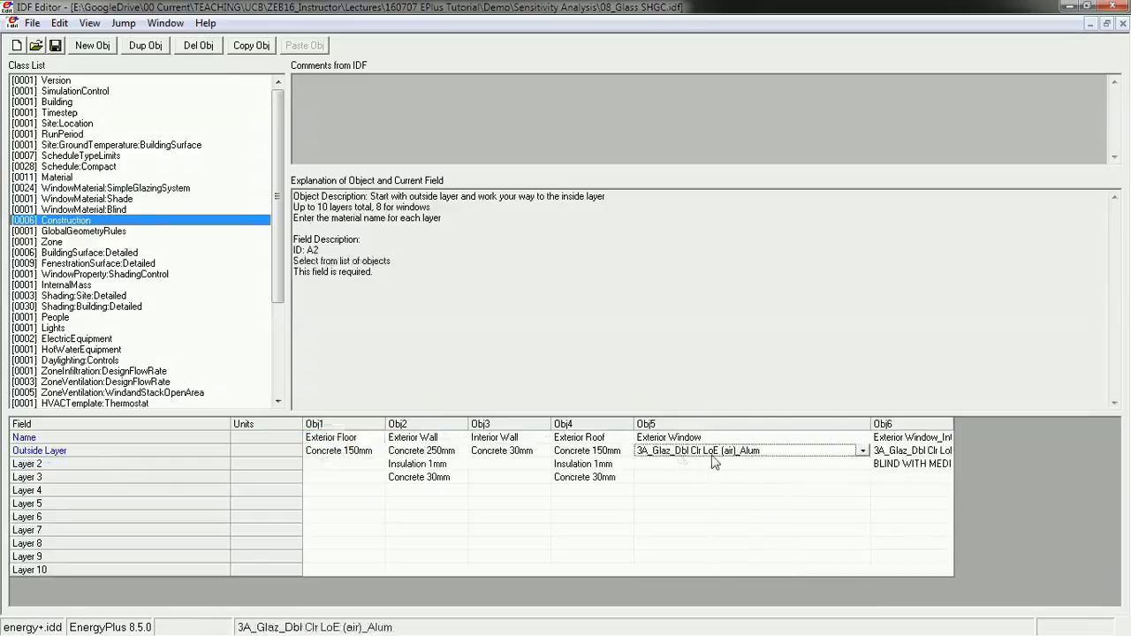
{"action": "left_click", "coordinate": [862, 453]}
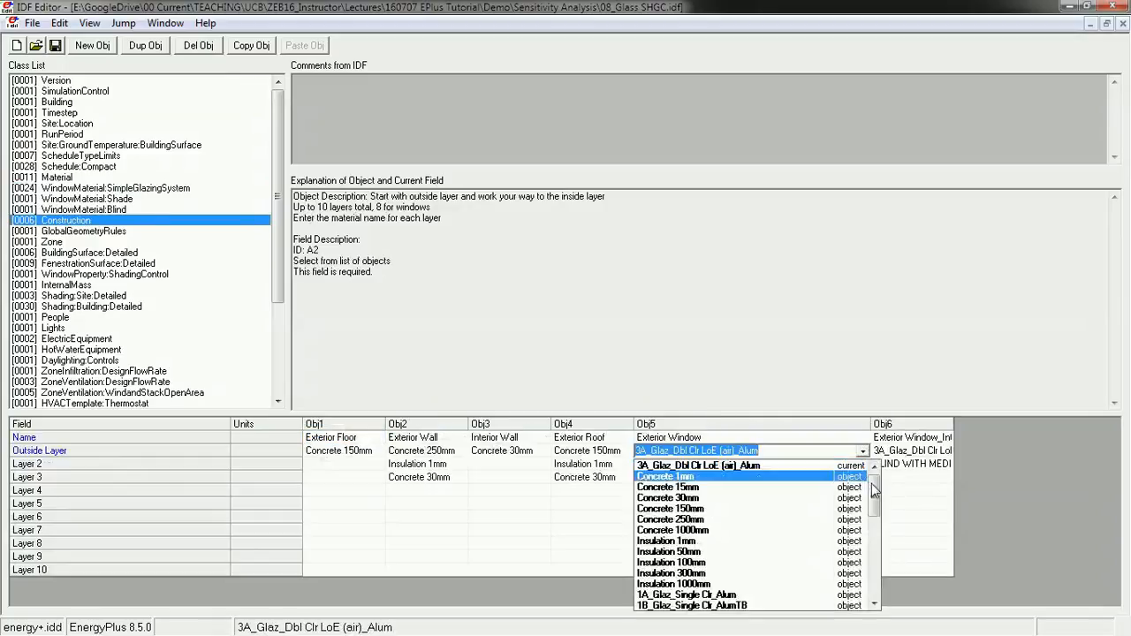
{"action": "left_click_drag", "start_coordinate": [872, 483], "coordinate": [873, 598]}
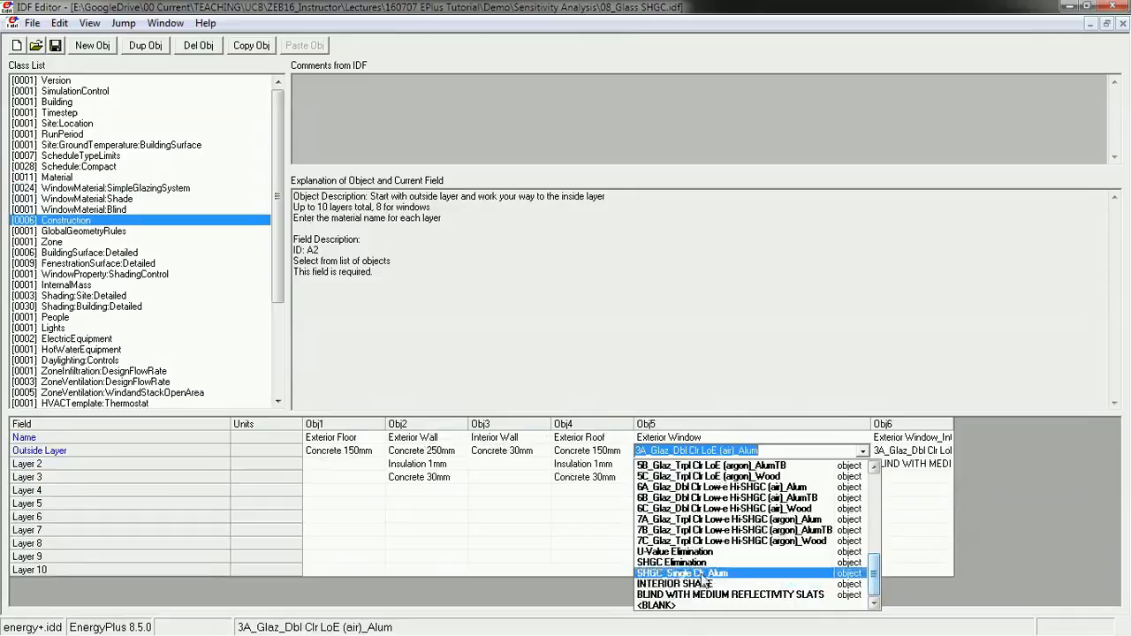
{"action": "left_click", "coordinate": [707, 573]}
{"action": "left_click", "coordinate": [722, 530]}
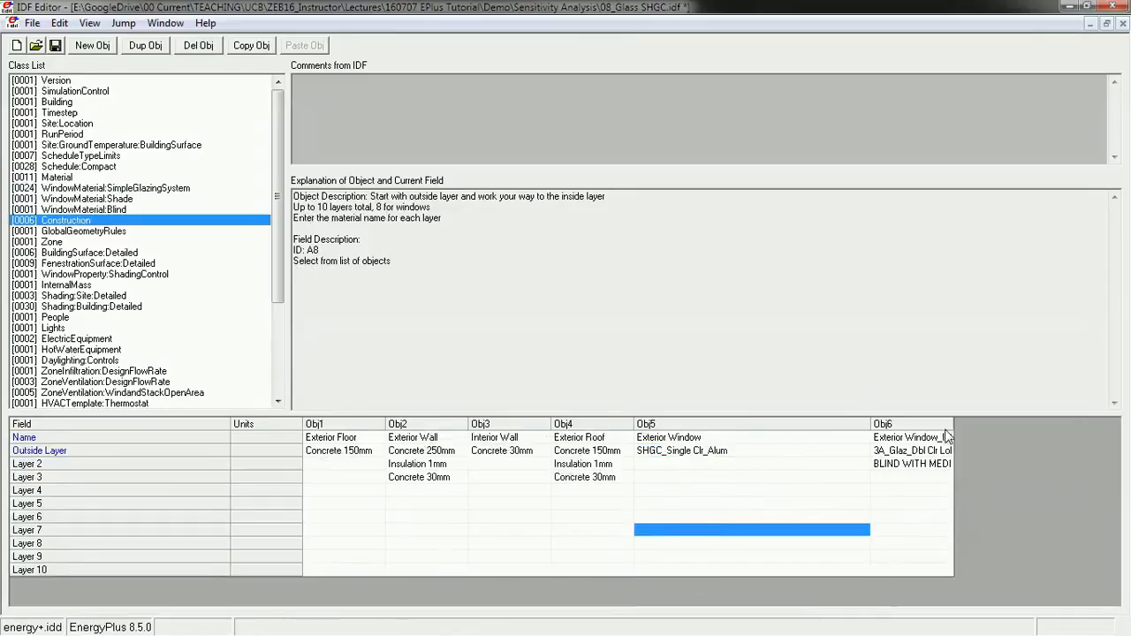
- Set the Outside Layer of the Exterior Window_IntShade construction to SHGC_Single Clr_Alum and save the file
{"action": "left_click_drag", "start_coordinate": [952, 420], "coordinate": [1032, 420]}
{"action": "left_click", "coordinate": [986, 453]}
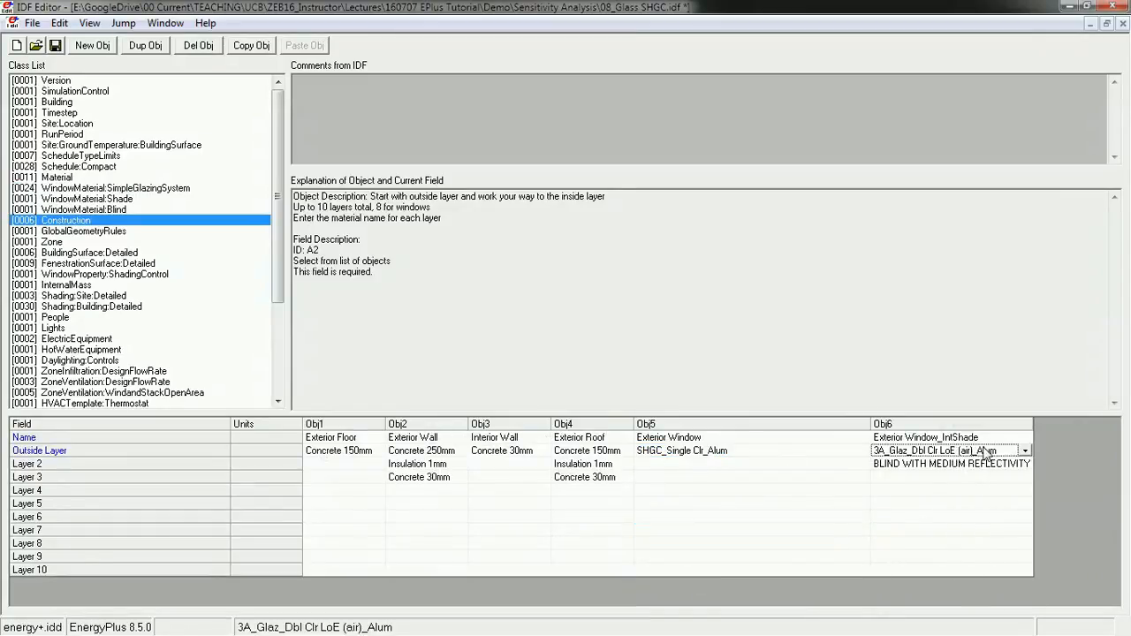
{"action": "left_click", "coordinate": [1025, 451]}
{"action": "scroll", "coordinate": [1014, 530], "scroll_direction": "down", "scroll_amount": 10}
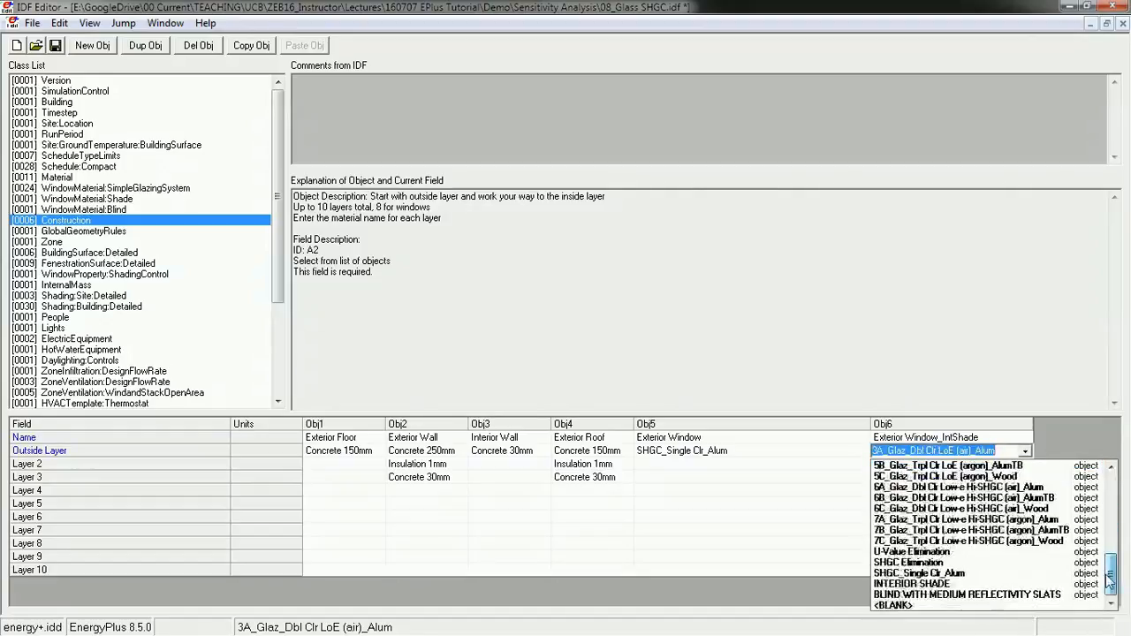
{"action": "left_click", "coordinate": [917, 573]}
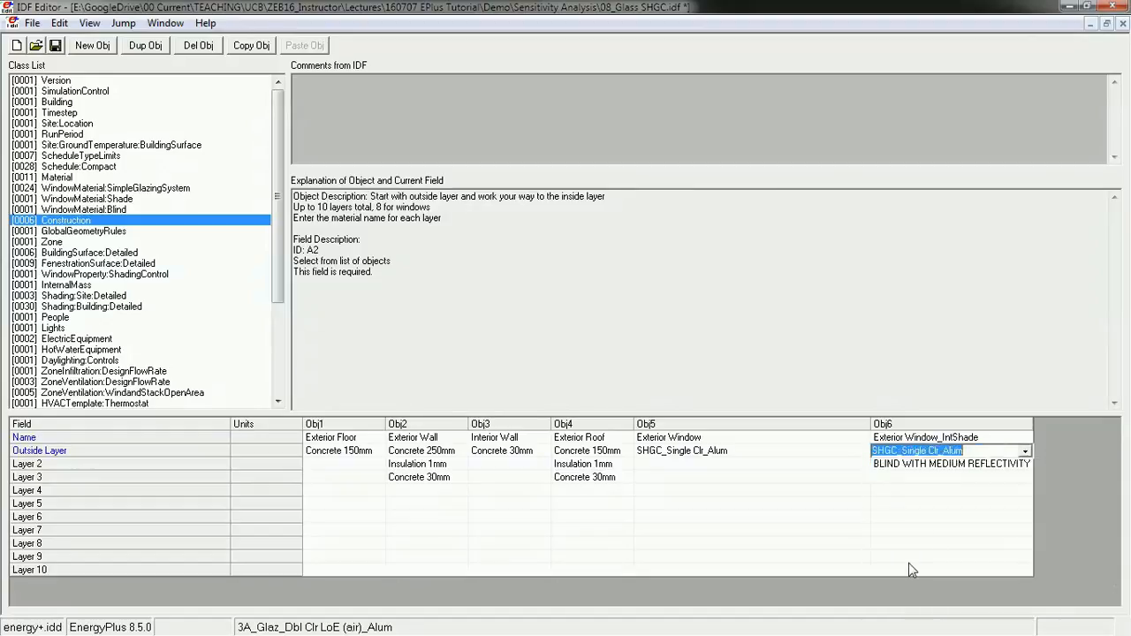
{"action": "left_click", "coordinate": [948, 532]}
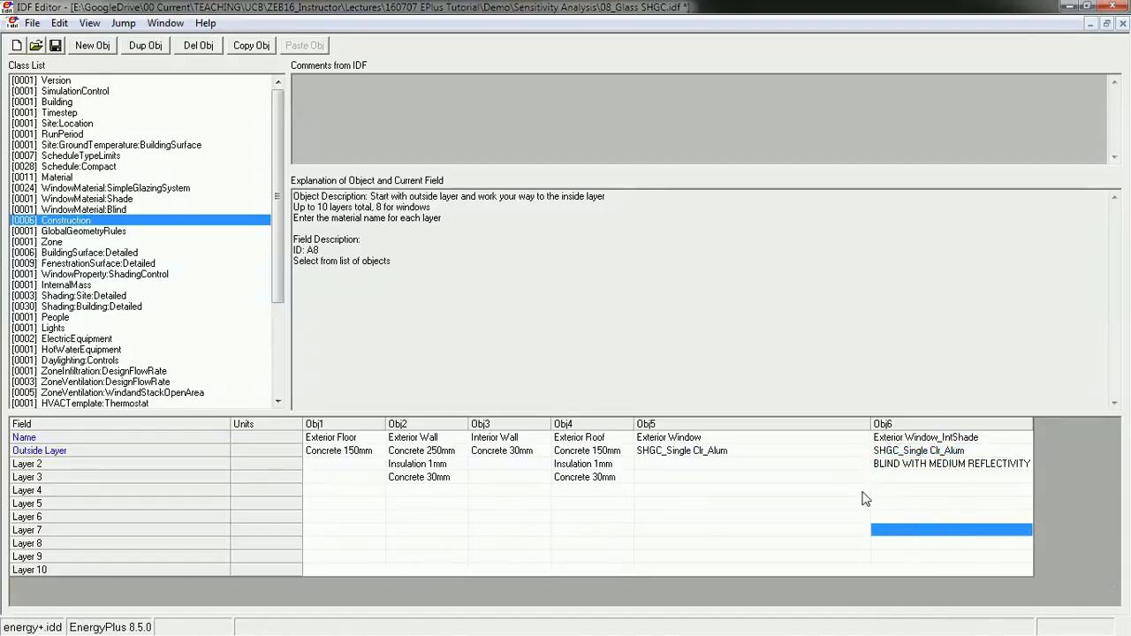
{"action": "left_click", "coordinate": [60, 50]}
- Close 08_Glass SHGC.idf and reopen 00_Baseline.idf in a maximized window showing only classes containing objects
{"action": "left_click", "coordinate": [1122, 23]}
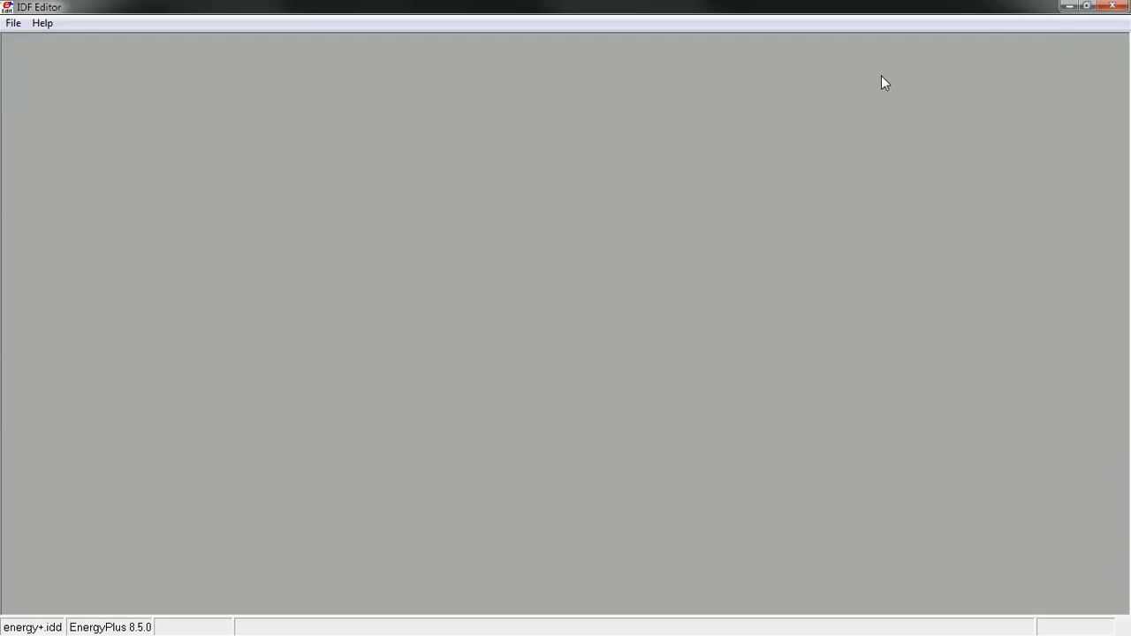
{"action": "left_click", "coordinate": [13, 23]}
{"action": "left_click", "coordinate": [45, 58]}
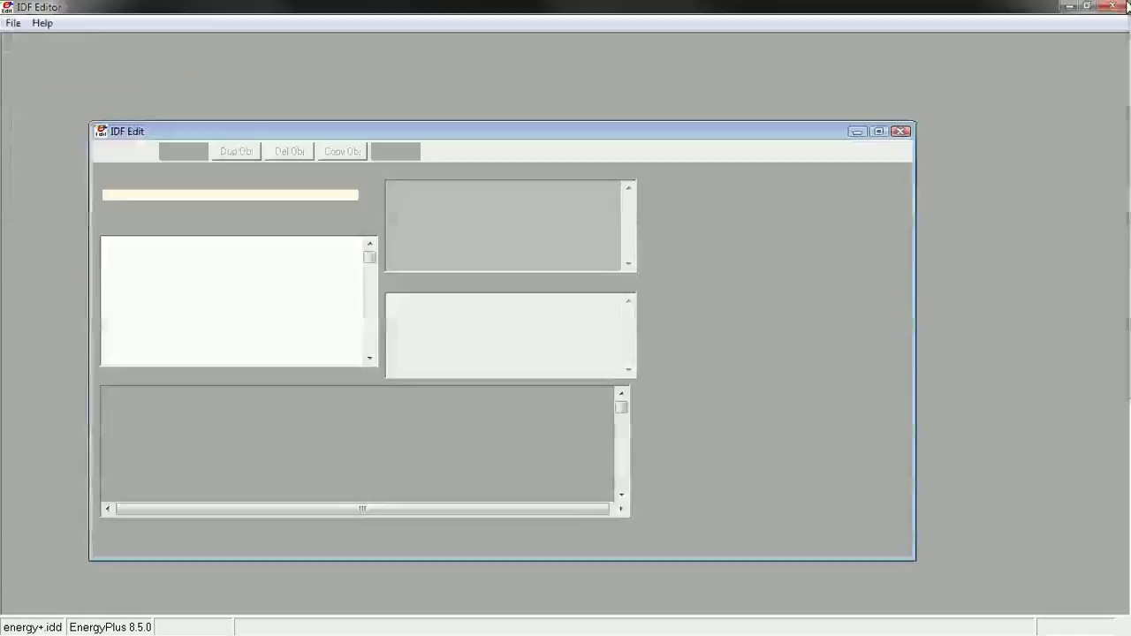
{"action": "key", "text": "ctrl+l"}
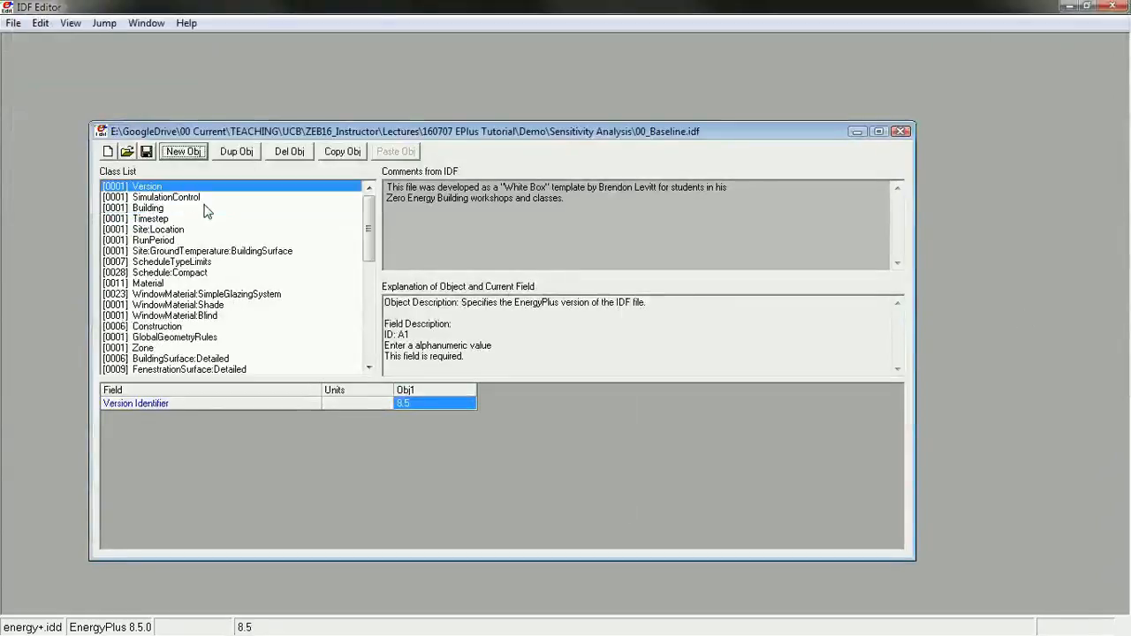
{"action": "left_click", "coordinate": [878, 131]}
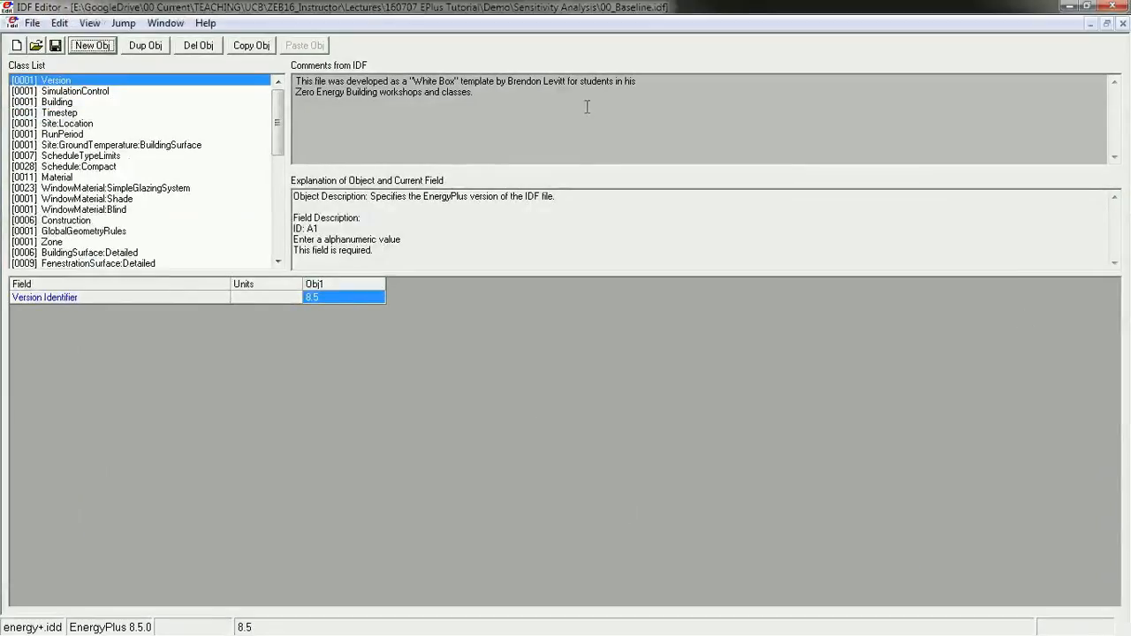
- Save the baseline model as a new file named 09_Glass U in the Sensitivity Analysis folder
{"action": "left_click", "coordinate": [32, 23]}
{"action": "left_click", "coordinate": [32, 25]}
{"action": "left_click", "coordinate": [31, 26]}
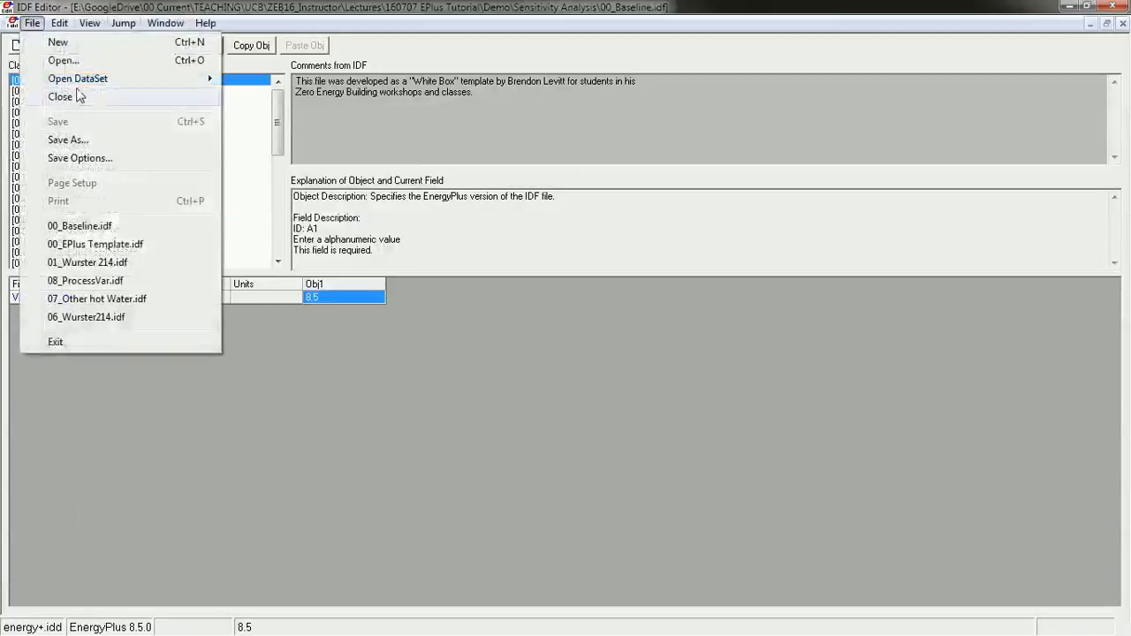
{"action": "left_click", "coordinate": [69, 140]}
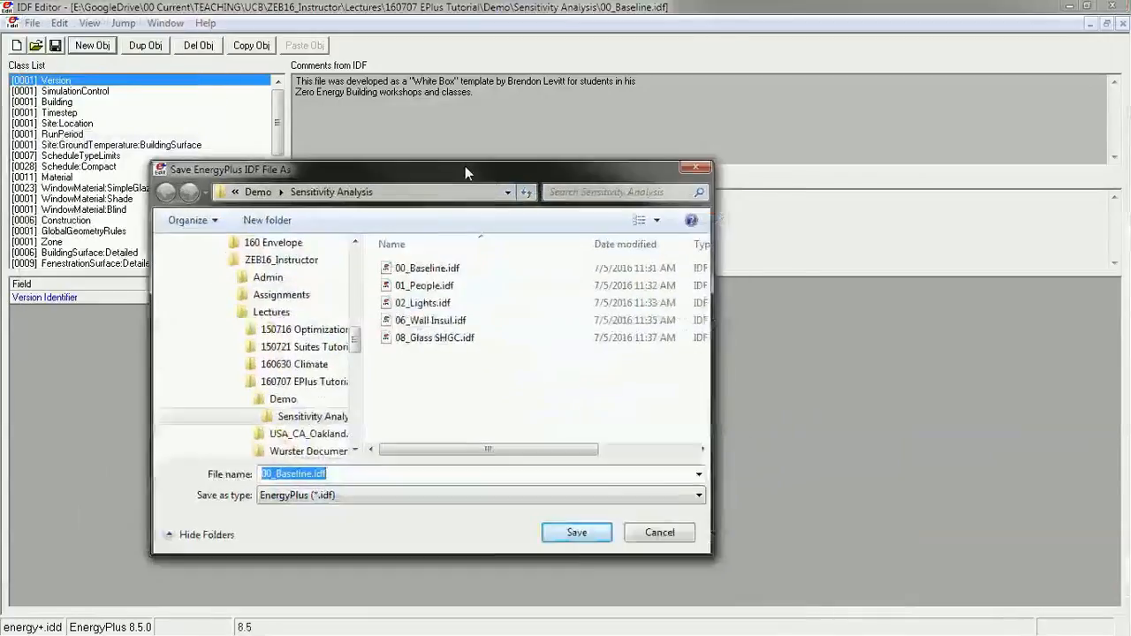
{"action": "left_click_drag", "start_coordinate": [465, 166], "coordinate": [467, 128]}
{"action": "type", "text": "0"}
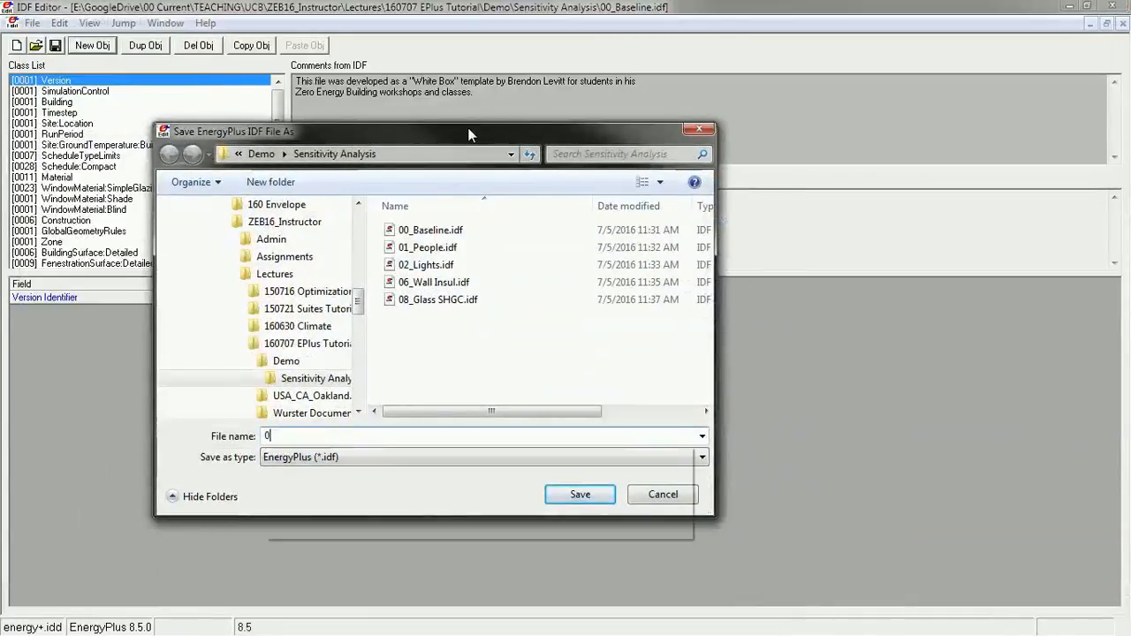
{"action": "type", "text": "9_Glass U"}
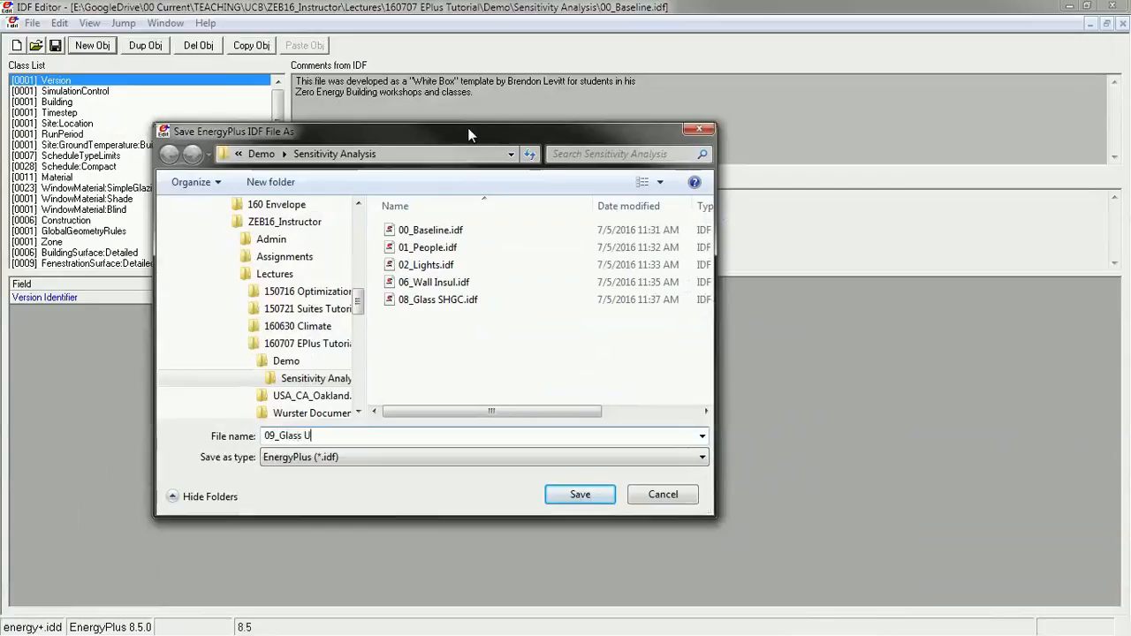
{"action": "key", "text": "Return"}
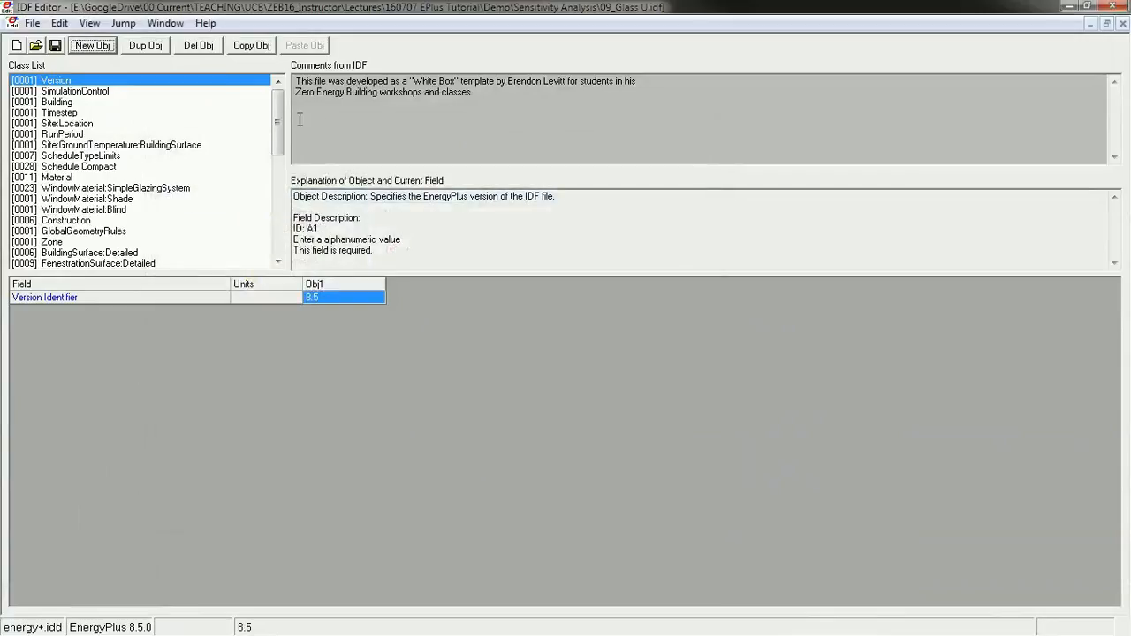
- In the WindowMaterial:SimpleGlazingSystem class, duplicate 1A_Glaz_Single Clr_Alum and rename the copy U-Value Elim
{"action": "left_click", "coordinate": [76, 177]}
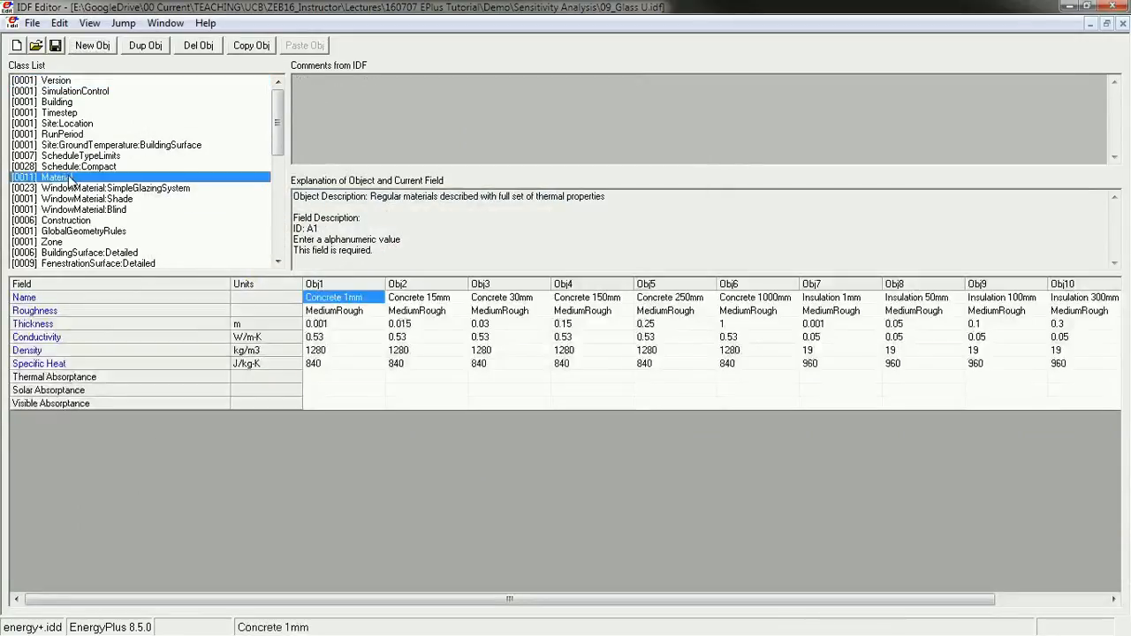
{"action": "left_click", "coordinate": [128, 188]}
{"action": "left_click", "coordinate": [352, 284]}
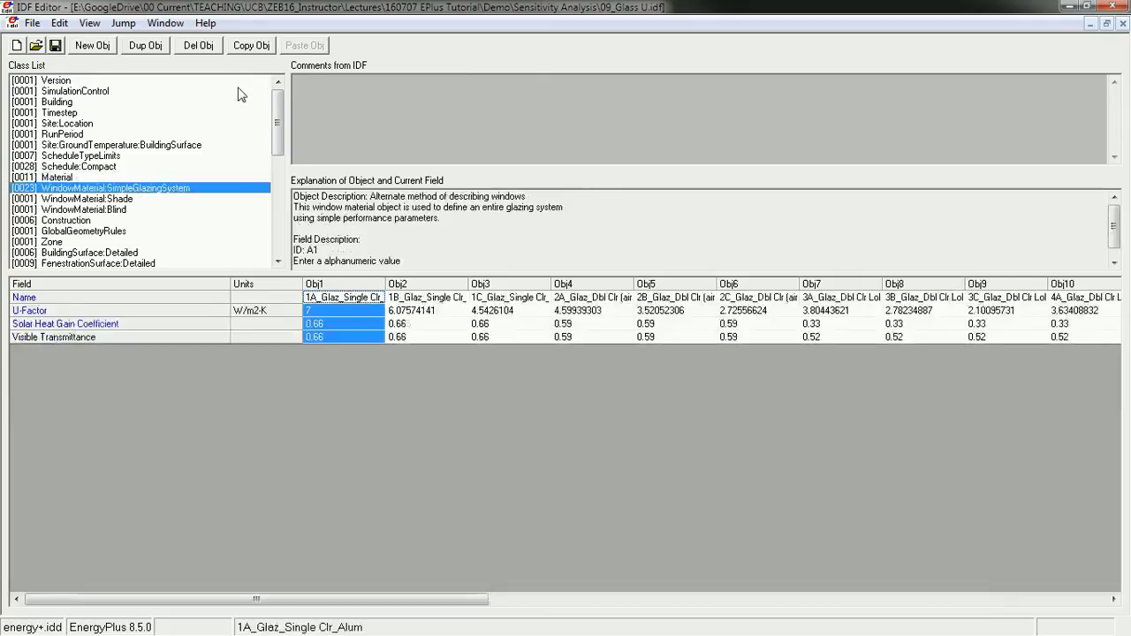
{"action": "left_click", "coordinate": [145, 45]}
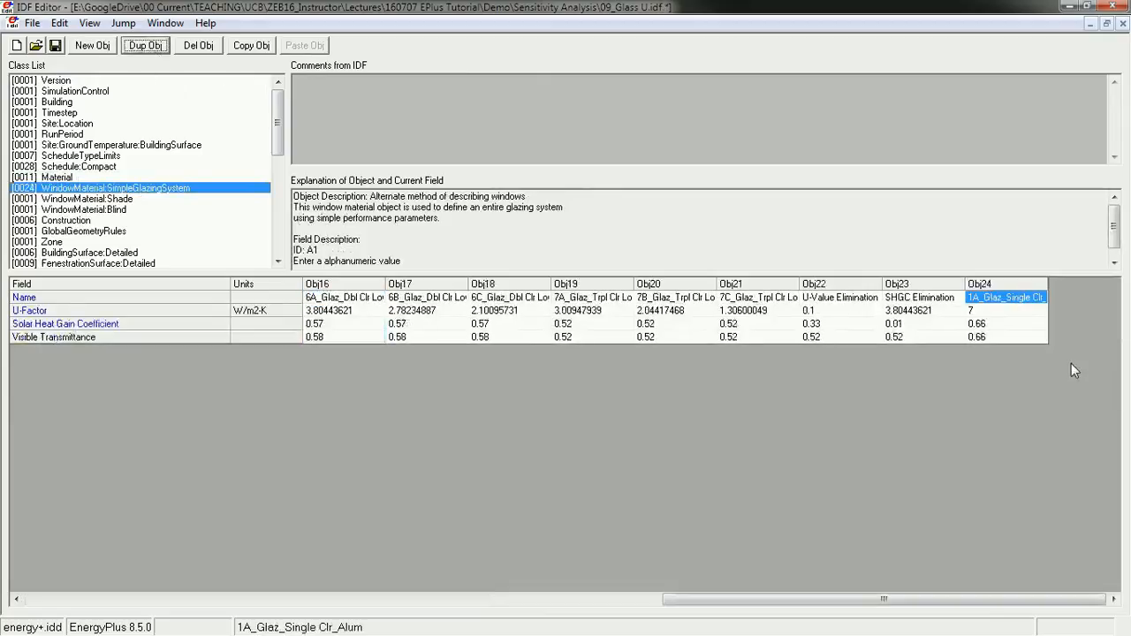
{"action": "left_click", "coordinate": [1005, 298]}
{"action": "left_click_drag", "start_coordinate": [982, 297], "coordinate": [870, 296]}
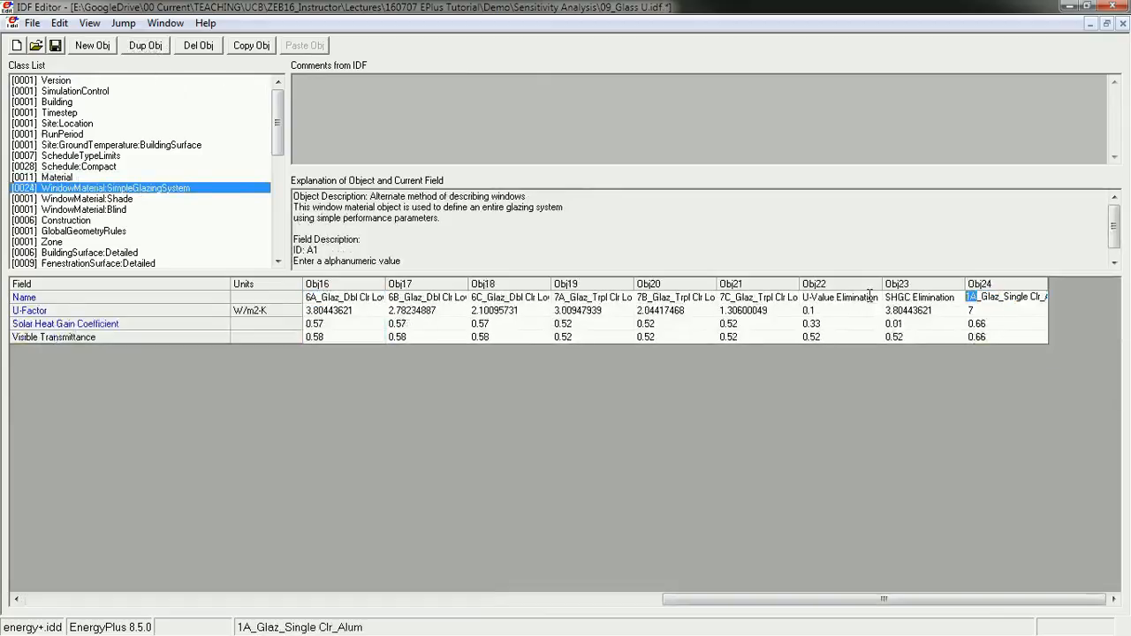
{"action": "key", "text": "Escape"}
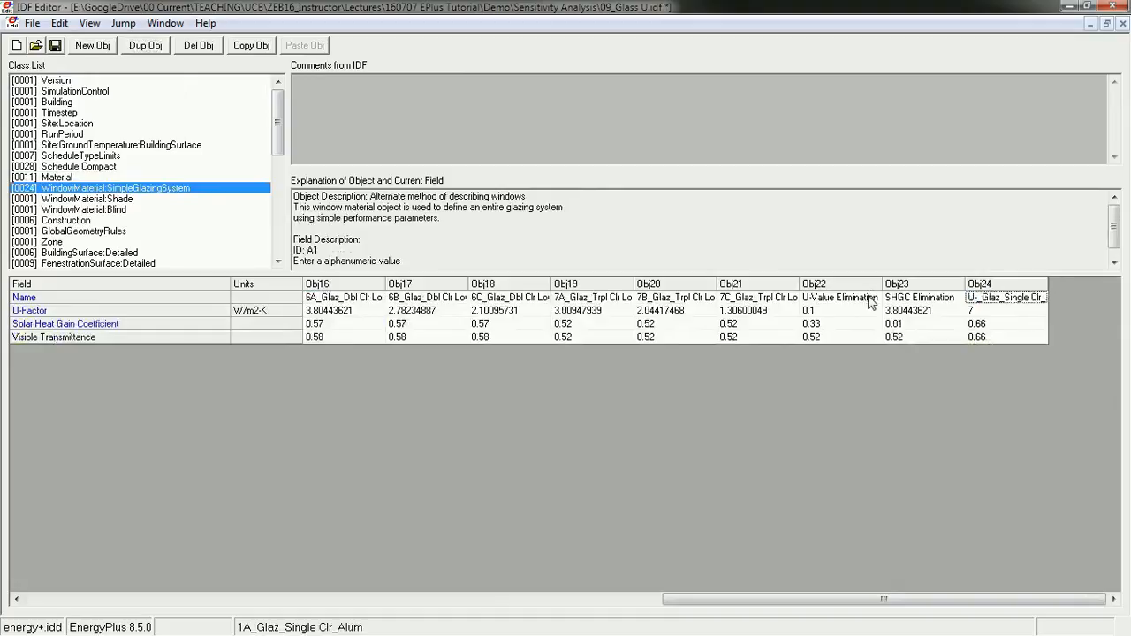
{"action": "type", "text": "vari"}
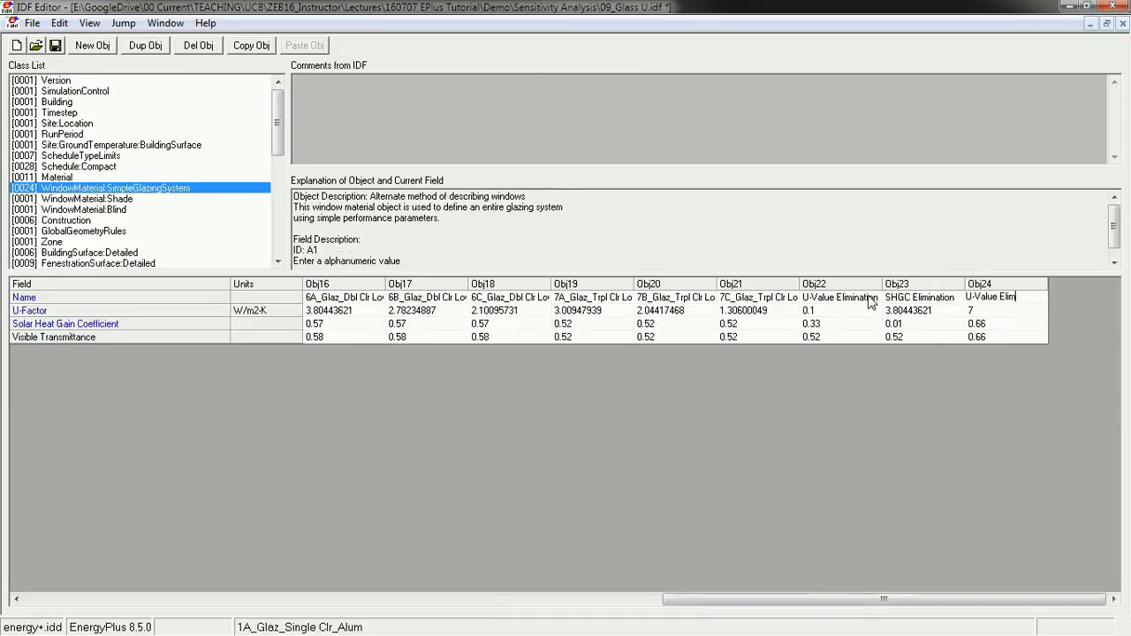
{"action": "key", "text": "Return"}
- Delete the U-Value Elimination and SHGC Elimination glazing objects
{"action": "left_click", "coordinate": [846, 285]}
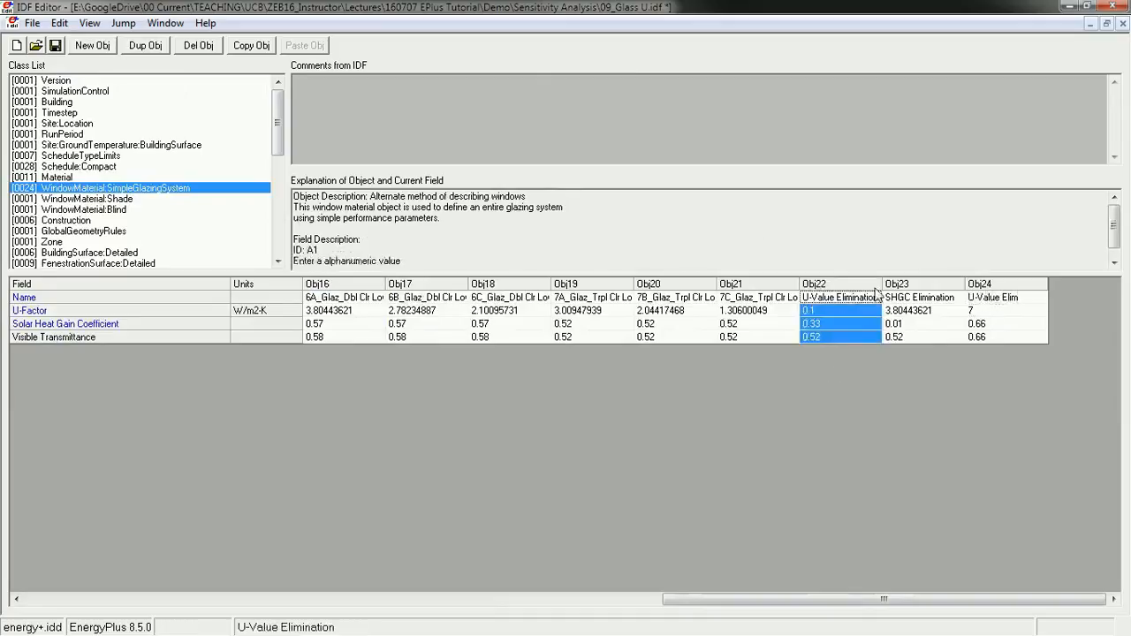
{"action": "left_click", "coordinate": [198, 46]}
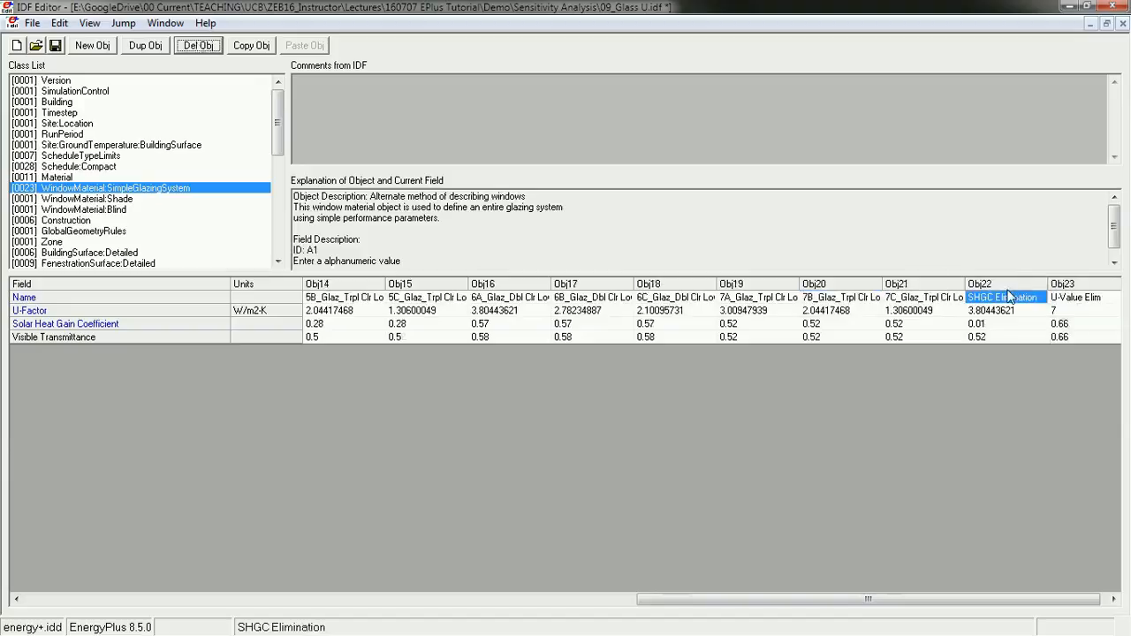
{"action": "left_click", "coordinate": [191, 48]}
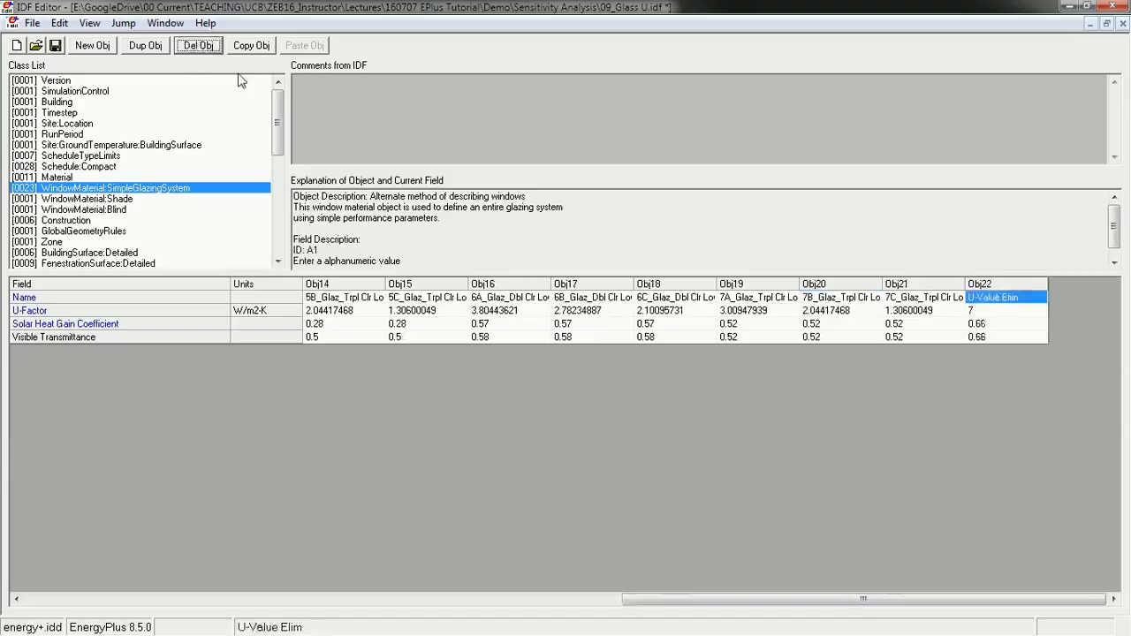
- Set the U-Factor of the U-Value Elim glazing to 1 W/m2-K
{"action": "left_click", "coordinate": [1002, 312]}
{"action": "left_click", "coordinate": [1002, 324]}
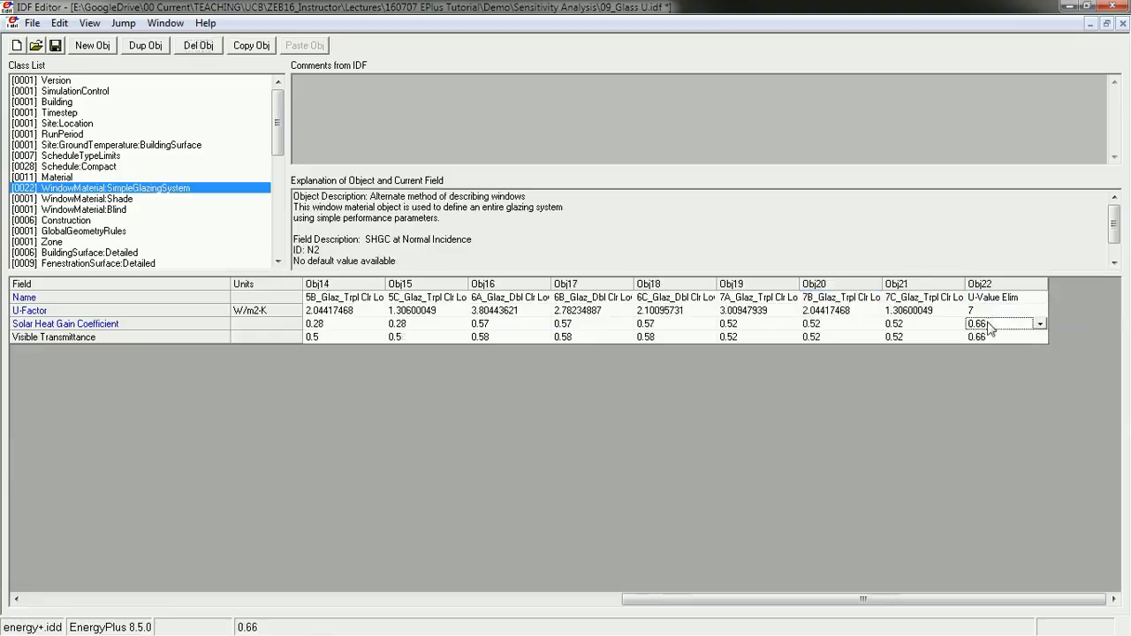
{"action": "left_click", "coordinate": [987, 310]}
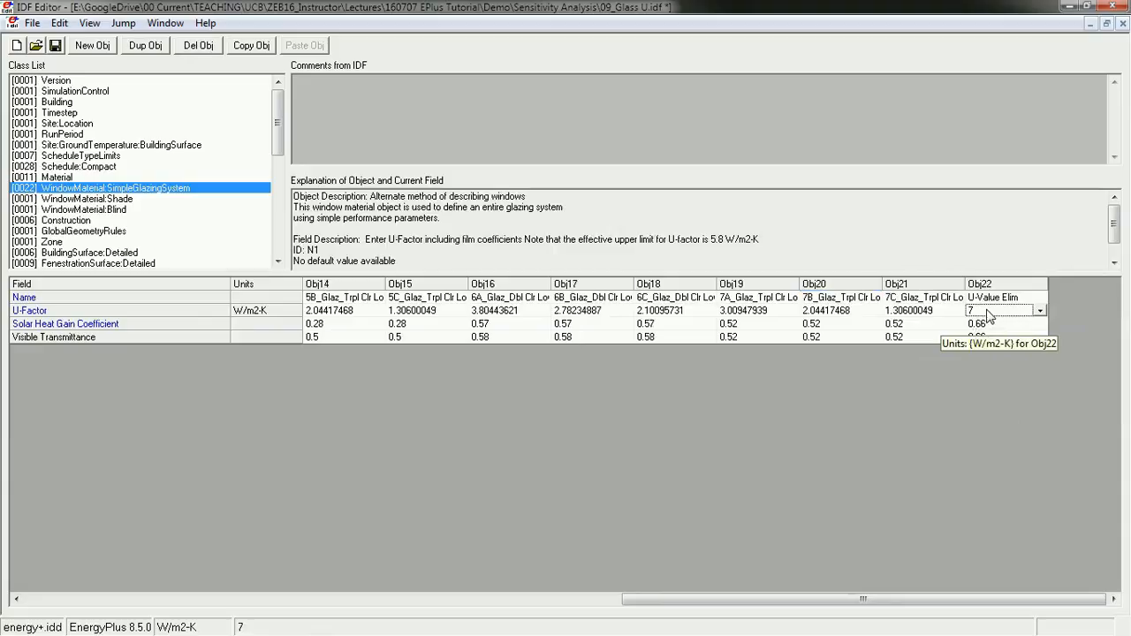
{"action": "left_click", "coordinate": [910, 310]}
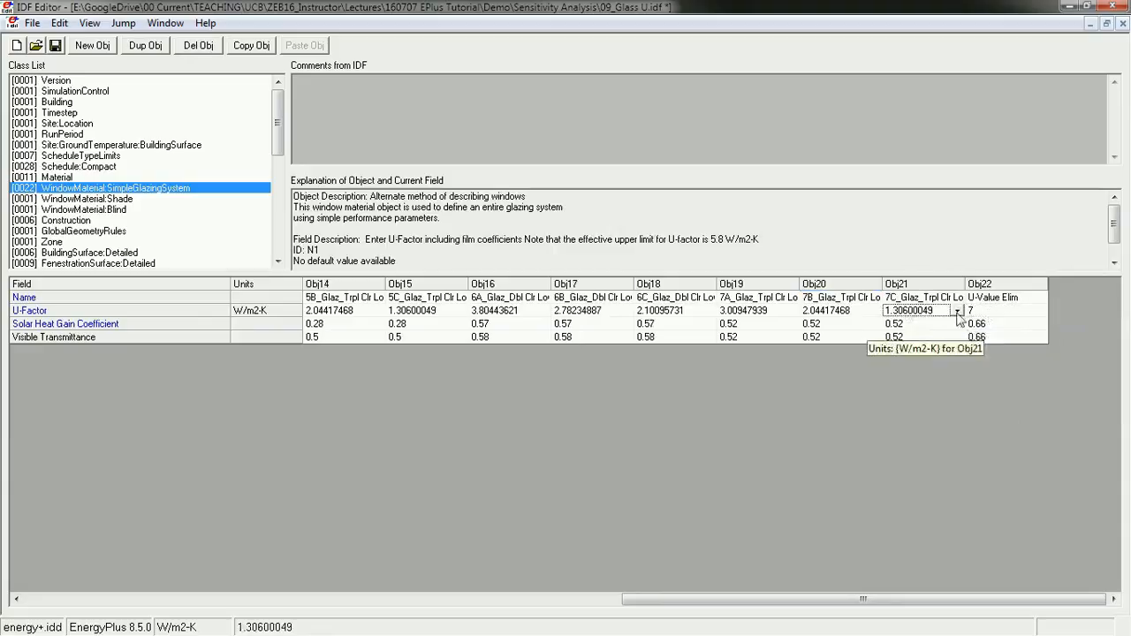
{"action": "left_click", "coordinate": [978, 301]}
{"action": "double_click", "coordinate": [983, 311]}
{"action": "left_click", "coordinate": [919, 309]}
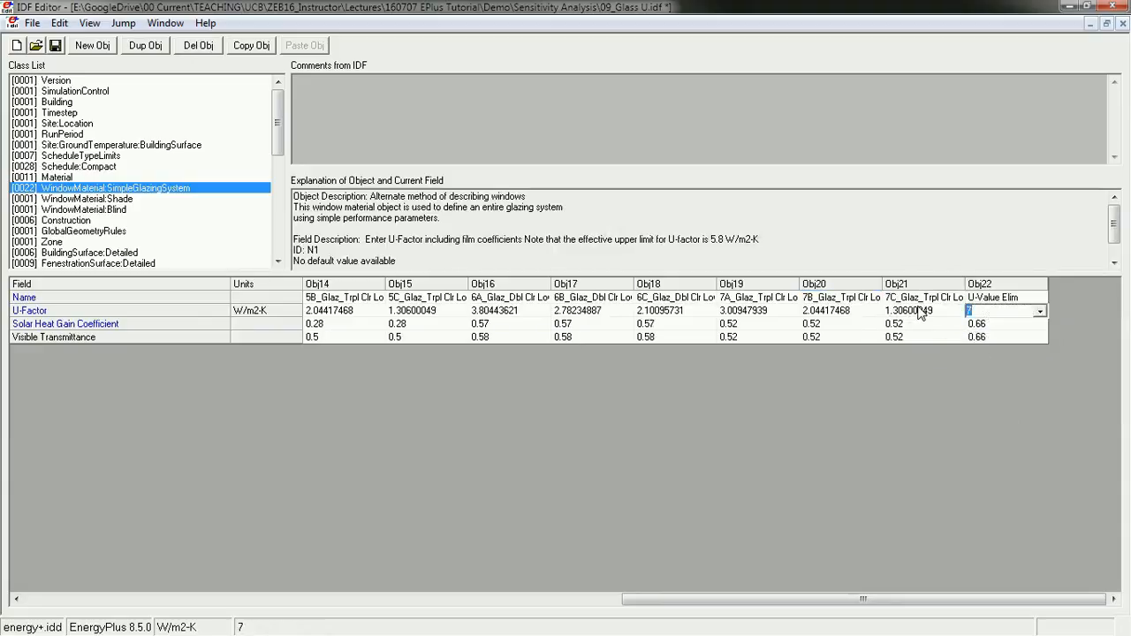
{"action": "type", "text": "1"}
{"action": "key", "text": "Return"}
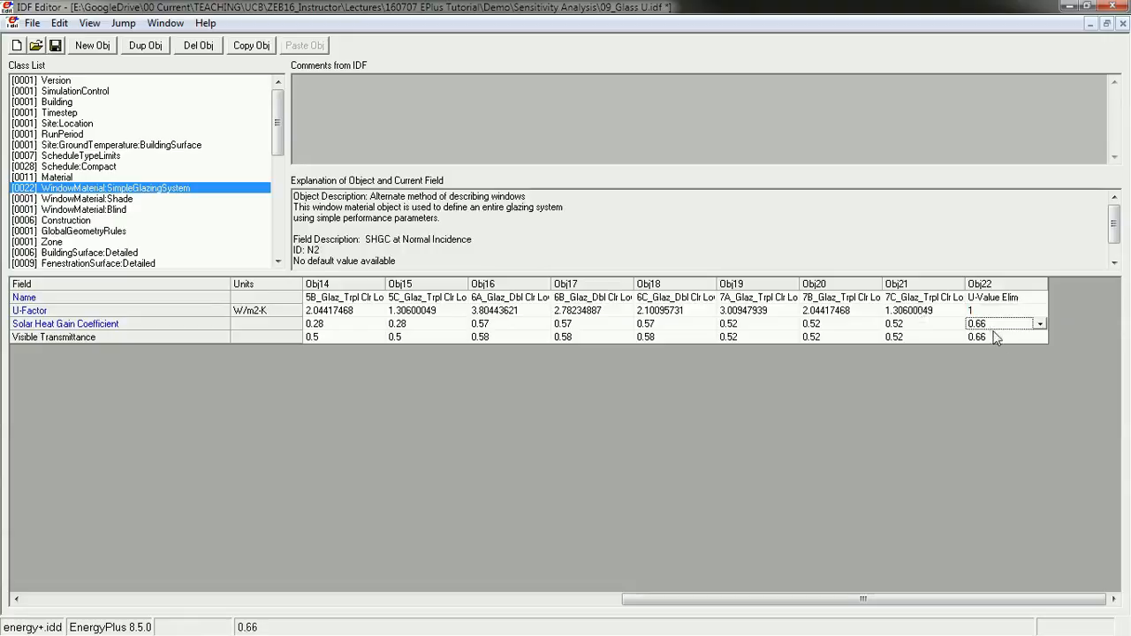
- In the Construction class, set the Outside Layer of Exterior Window to U-Value Elim
{"action": "left_click", "coordinate": [79, 220]}
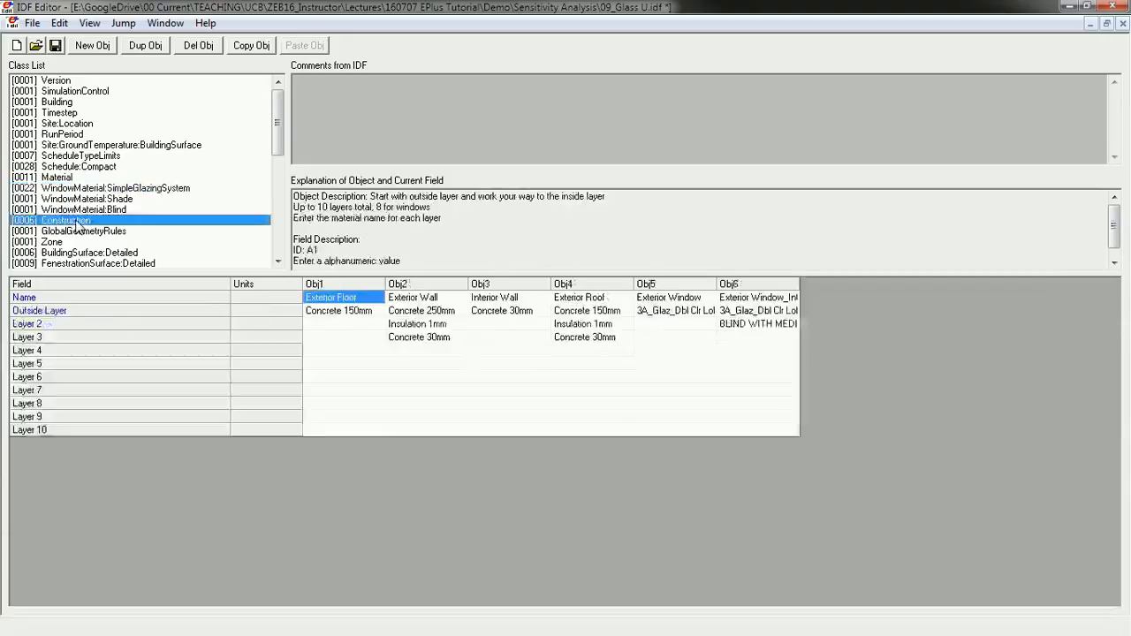
{"action": "left_click", "coordinate": [689, 312]}
{"action": "left_click_drag", "start_coordinate": [873, 347], "coordinate": [874, 460]}
{"action": "left_click", "coordinate": [689, 433]}
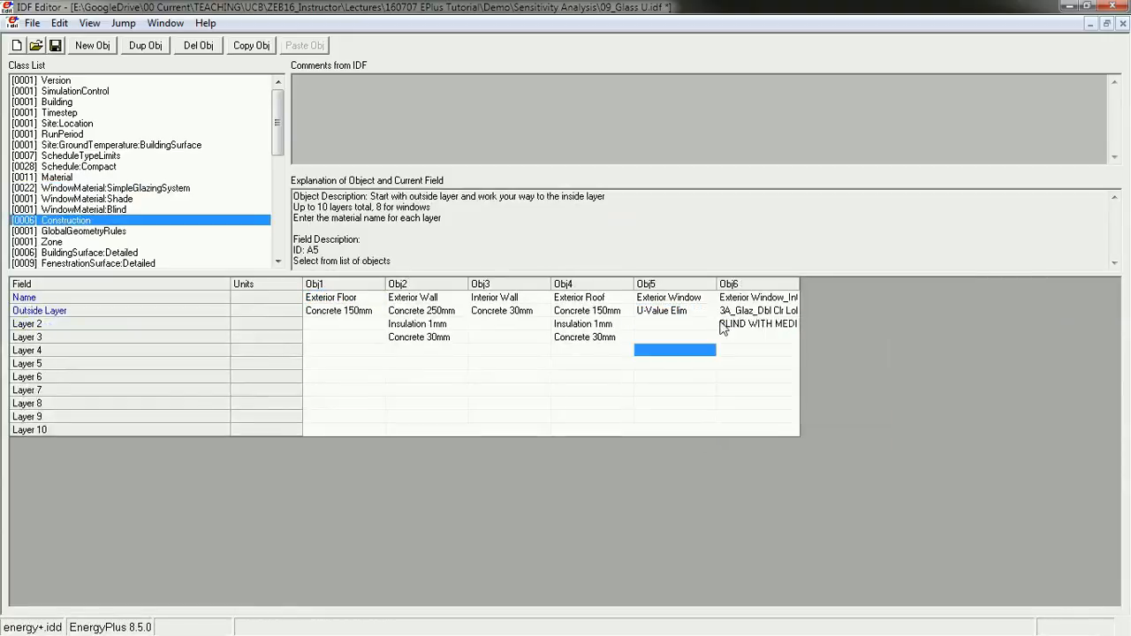
- Set the Outside Layer of the Exterior Window_IntShade construction to U-Value Elim and widen its column
{"action": "left_click", "coordinate": [758, 311]}
{"action": "left_click", "coordinate": [758, 311]}
{"action": "left_click_drag", "start_coordinate": [957, 349], "coordinate": [956, 450]}
{"action": "left_click", "coordinate": [816, 433]}
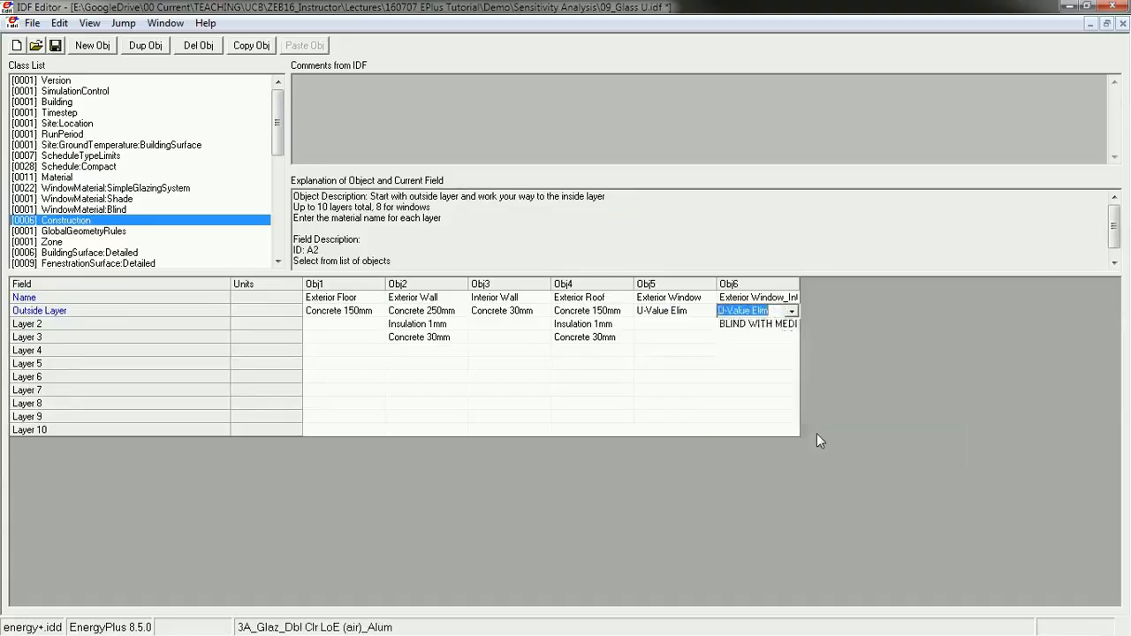
{"action": "left_click", "coordinate": [740, 378]}
{"action": "left_click_drag", "start_coordinate": [800, 282], "coordinate": [888, 284]}
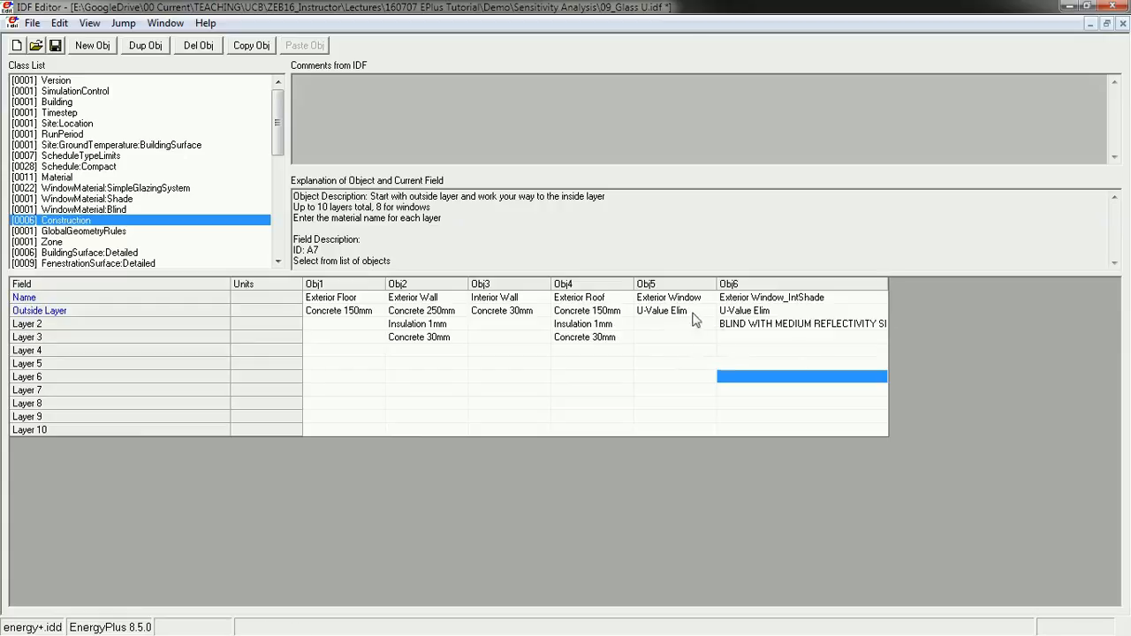
- Save 09_Glass U.idf and close the IDF Editor
{"action": "left_click", "coordinate": [751, 313]}
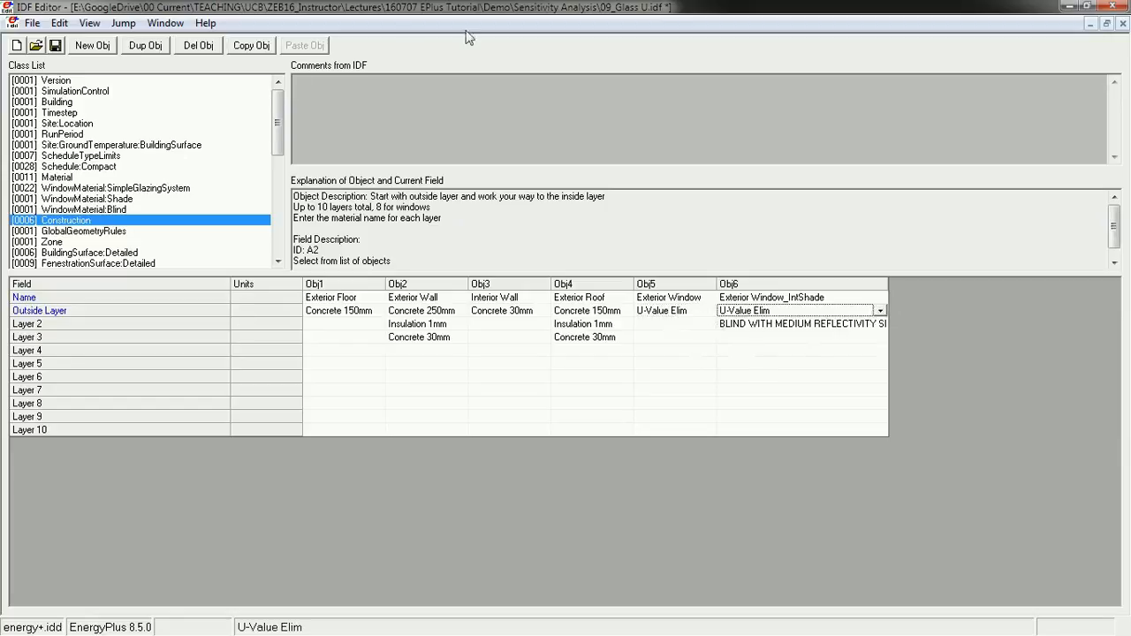
{"action": "left_click", "coordinate": [55, 46]}
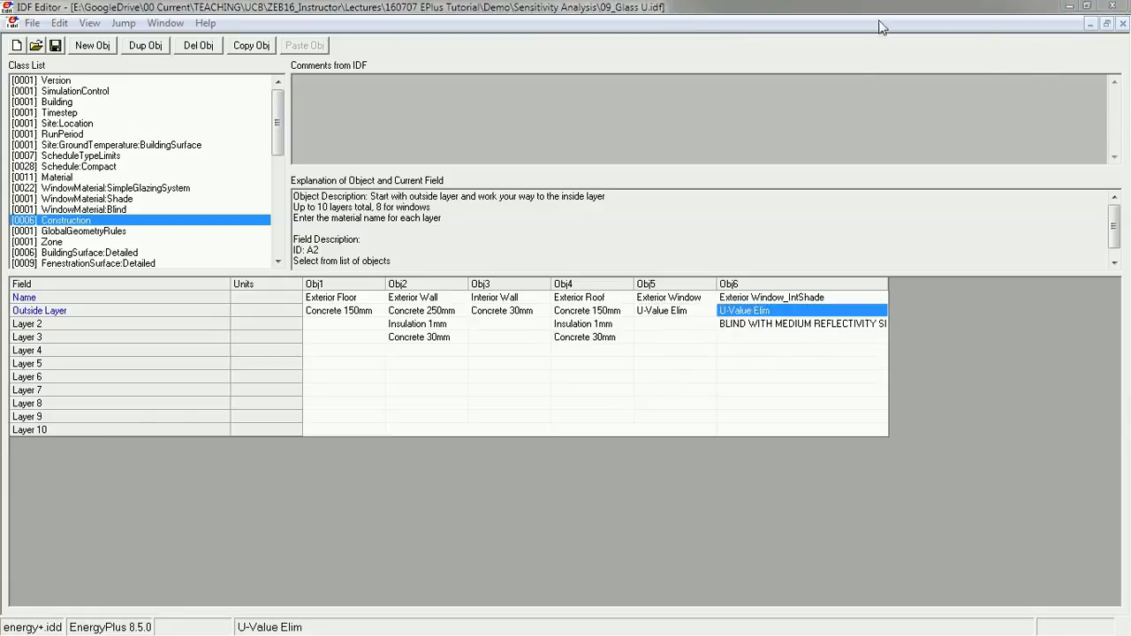
{"action": "left_click", "coordinate": [1110, 9]}
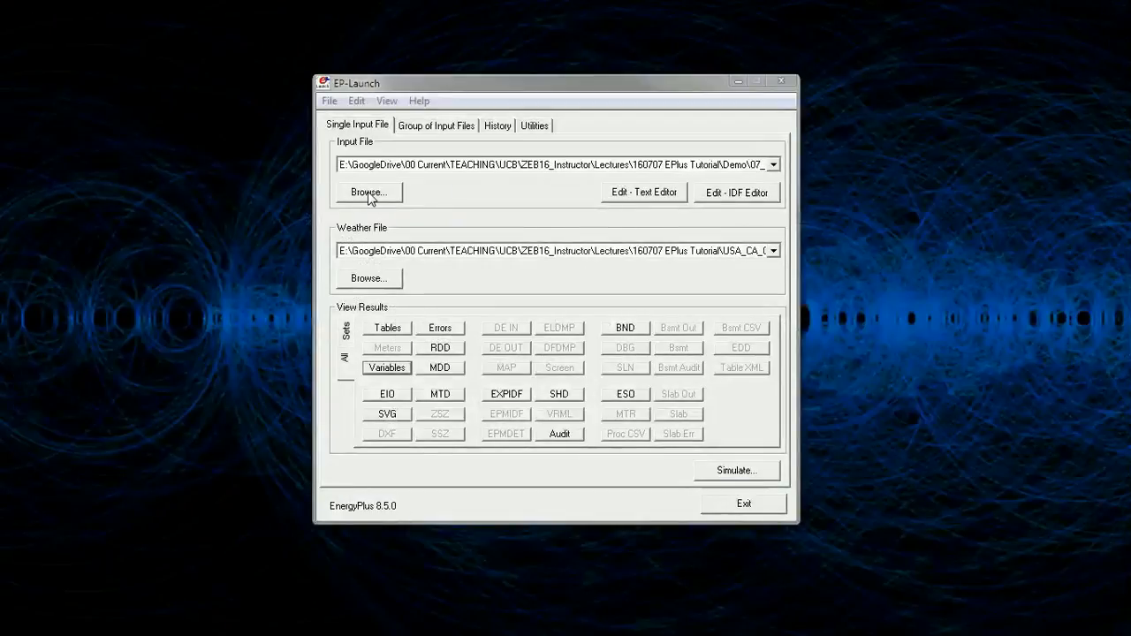
- In EP-Launch, choose 00_Baseline.idf from the Sensitivity Analysis folder as the input file
{"action": "left_click", "coordinate": [370, 198]}
{"action": "double_click", "coordinate": [618, 246]}
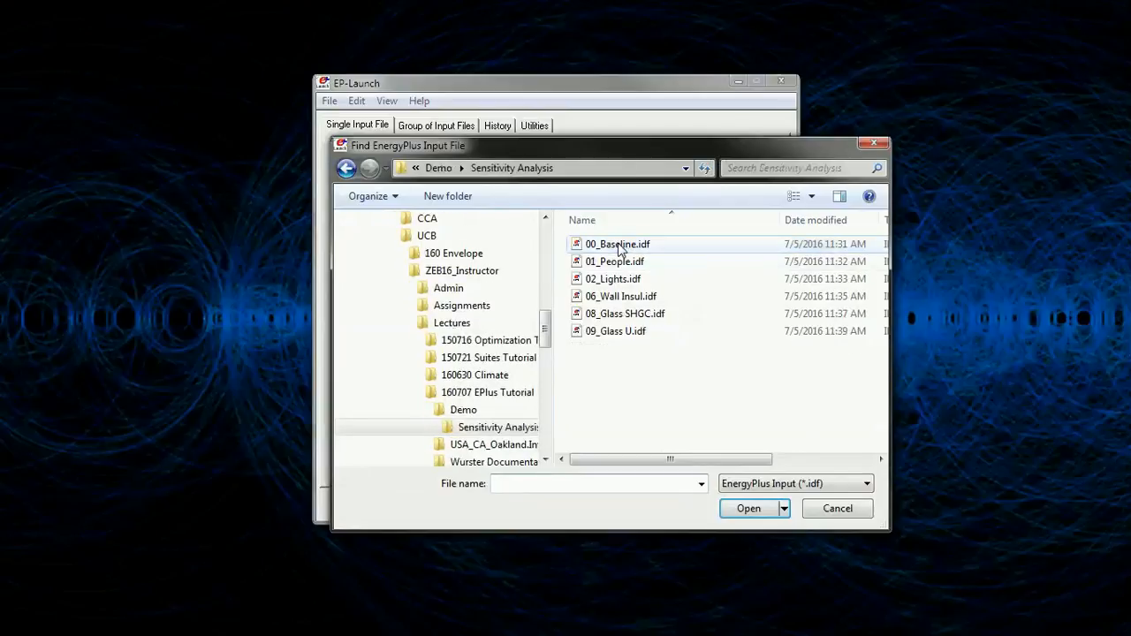
{"action": "left_click", "coordinate": [654, 245]}
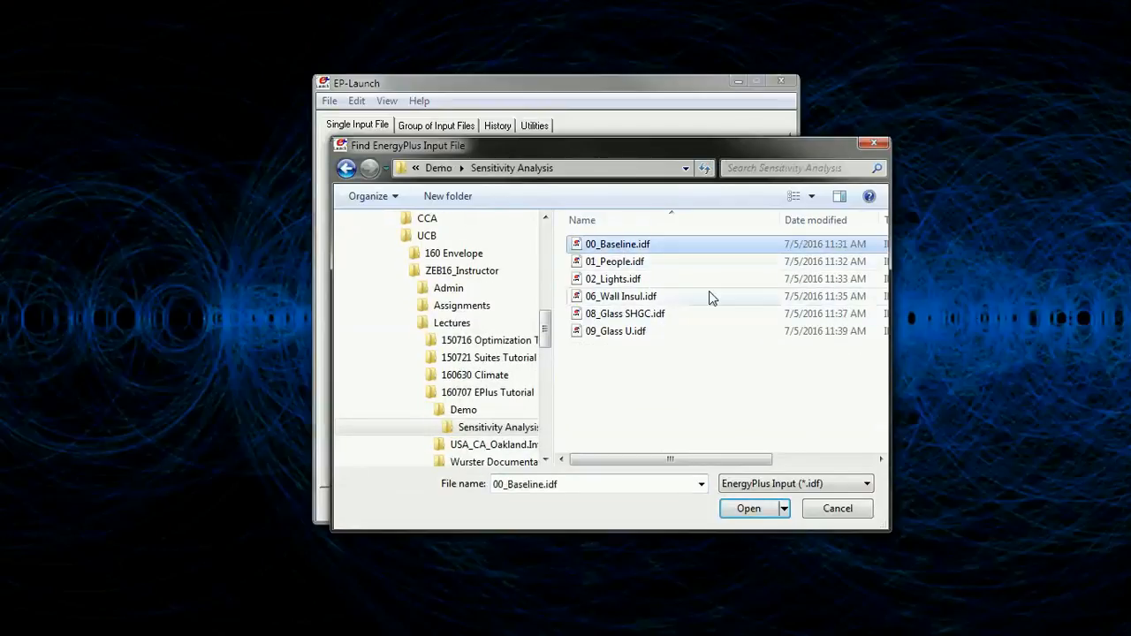
{"action": "left_click", "coordinate": [770, 514]}
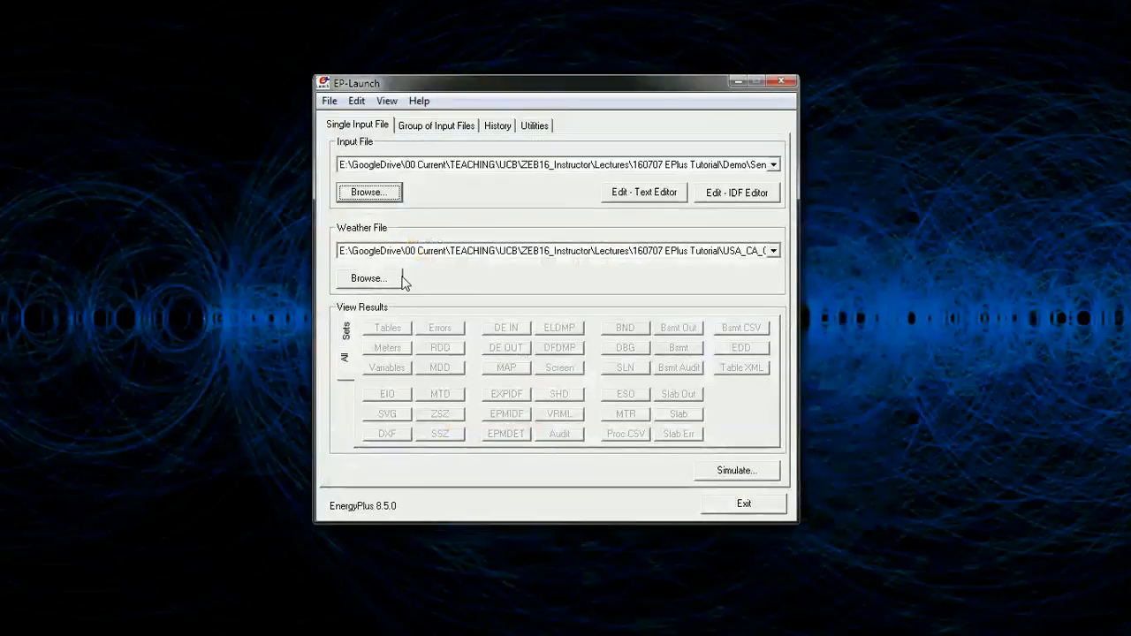
- Choose USA_CA_Oakland.Intl.AP.724930_TMY3.epw as the weather file and start the baseline simulation
{"action": "left_click", "coordinate": [380, 281]}
{"action": "left_click", "coordinate": [654, 244]}
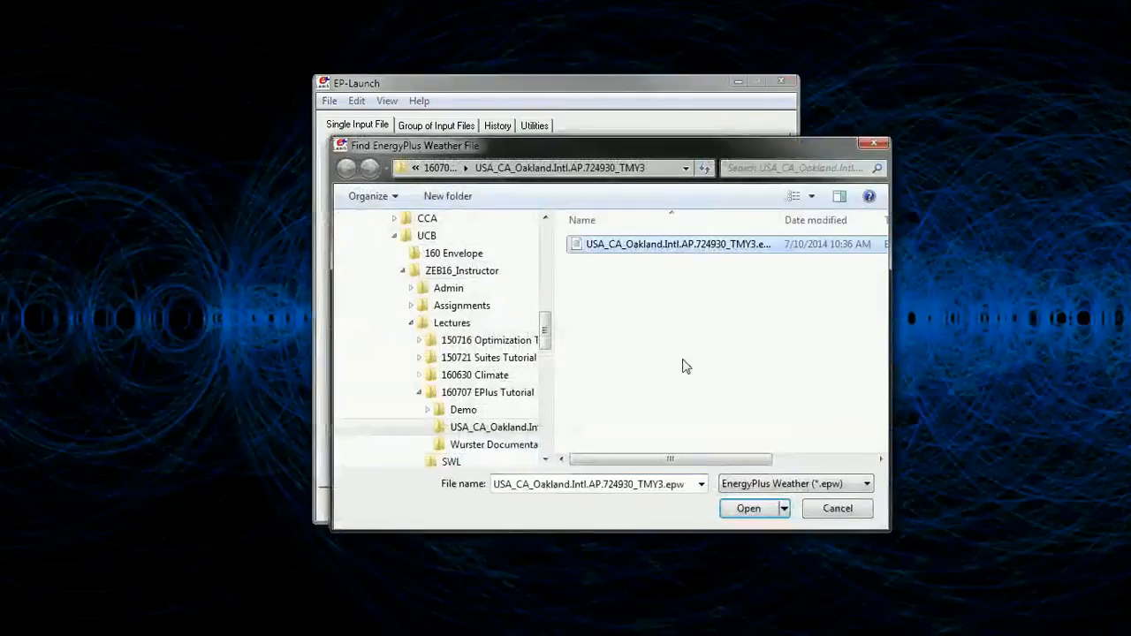
{"action": "left_click", "coordinate": [746, 510]}
{"action": "left_click", "coordinate": [733, 471]}
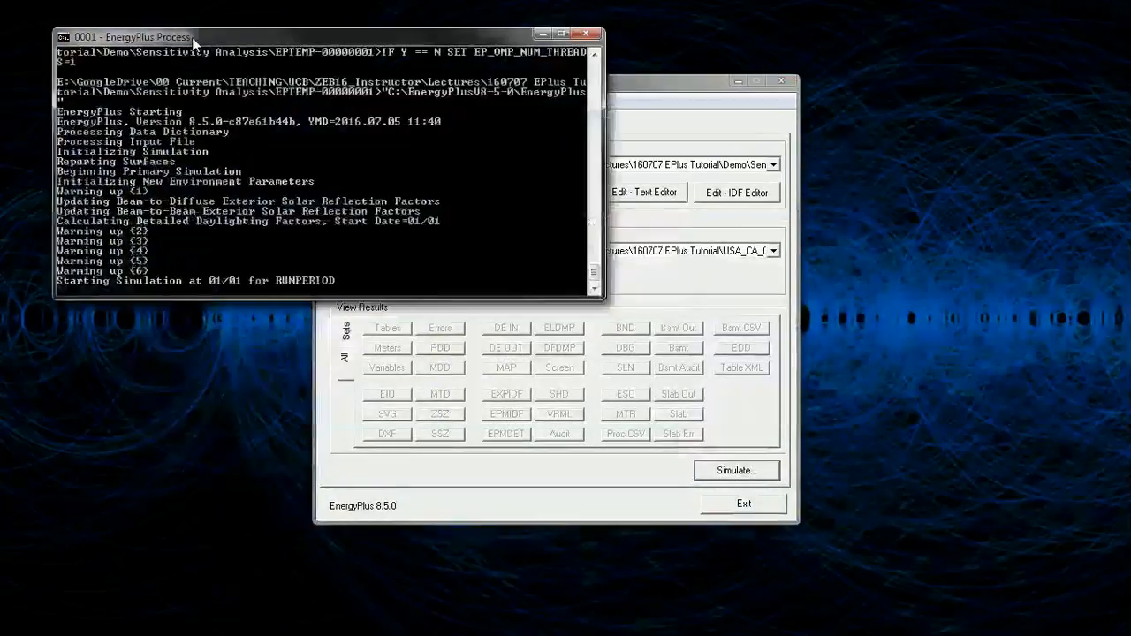
{"action": "left_click", "coordinate": [513, 196]}
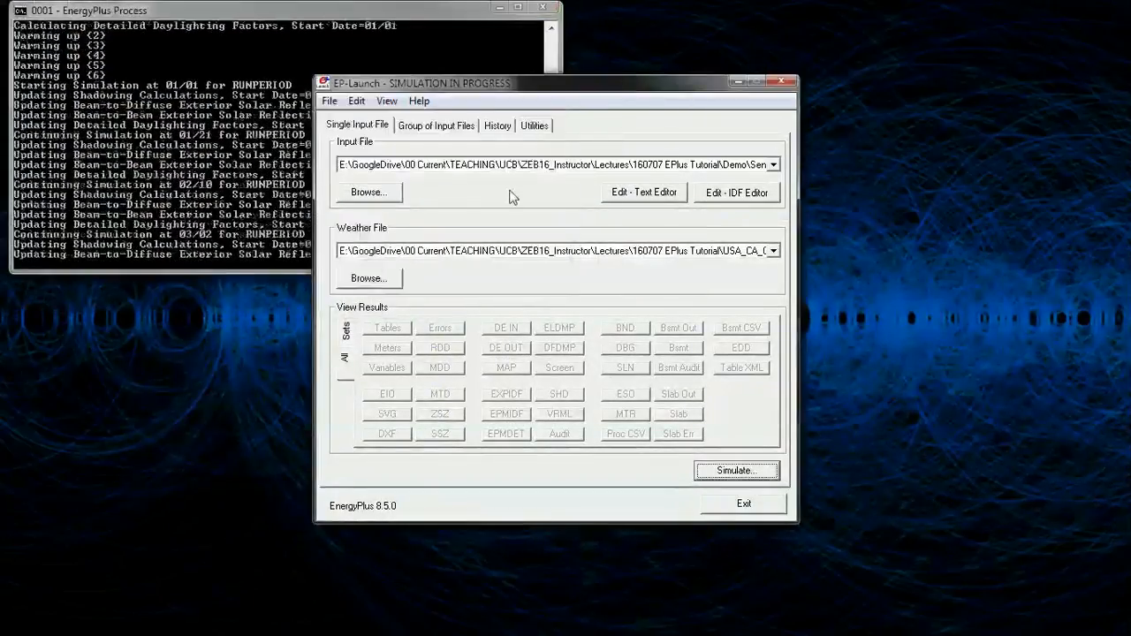
- Choose 01_People.idf as the input file, start its simulation and move its process window clear of the launcher
{"action": "left_click", "coordinate": [368, 192]}
{"action": "left_click", "coordinate": [616, 281]}
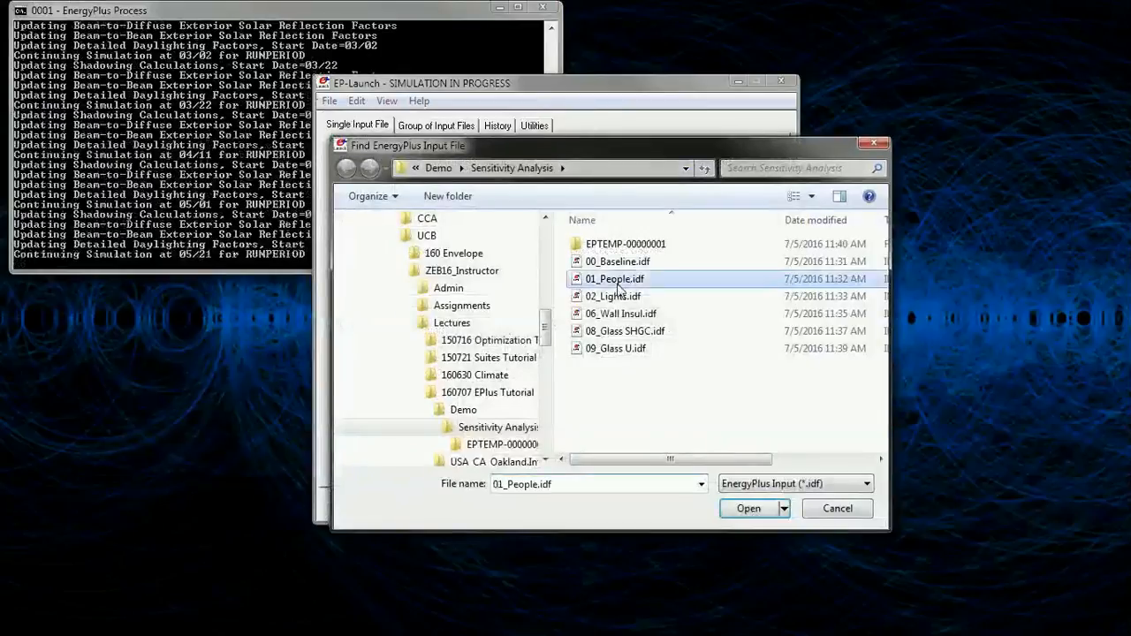
{"action": "left_click", "coordinate": [749, 510]}
{"action": "left_click", "coordinate": [736, 470]}
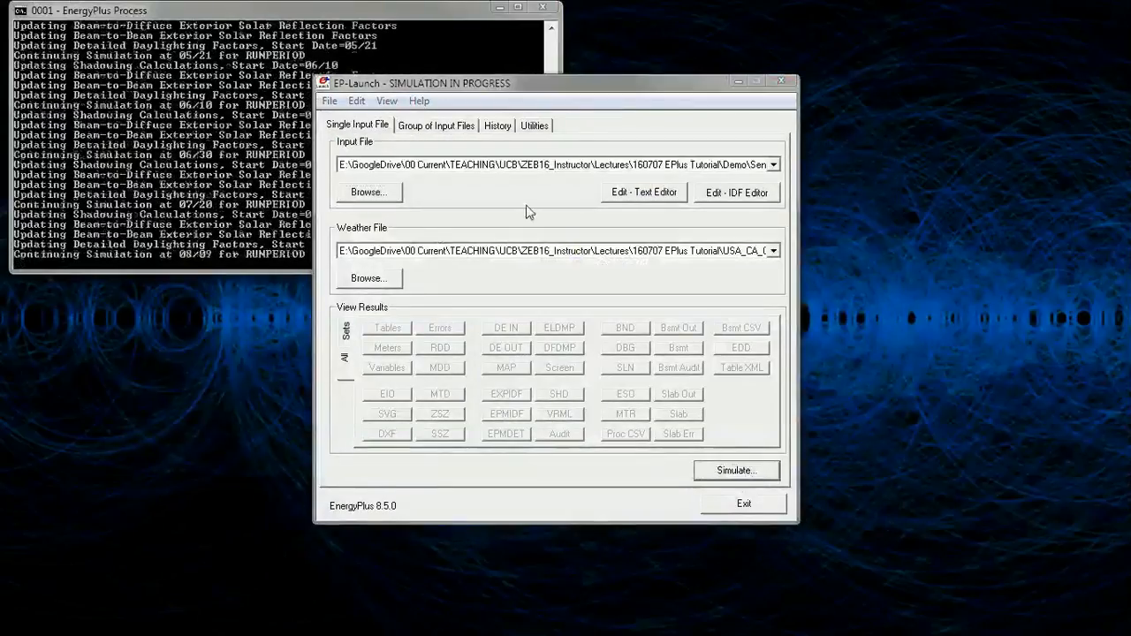
{"action": "left_click_drag", "start_coordinate": [442, 456], "coordinate": [173, 161]}
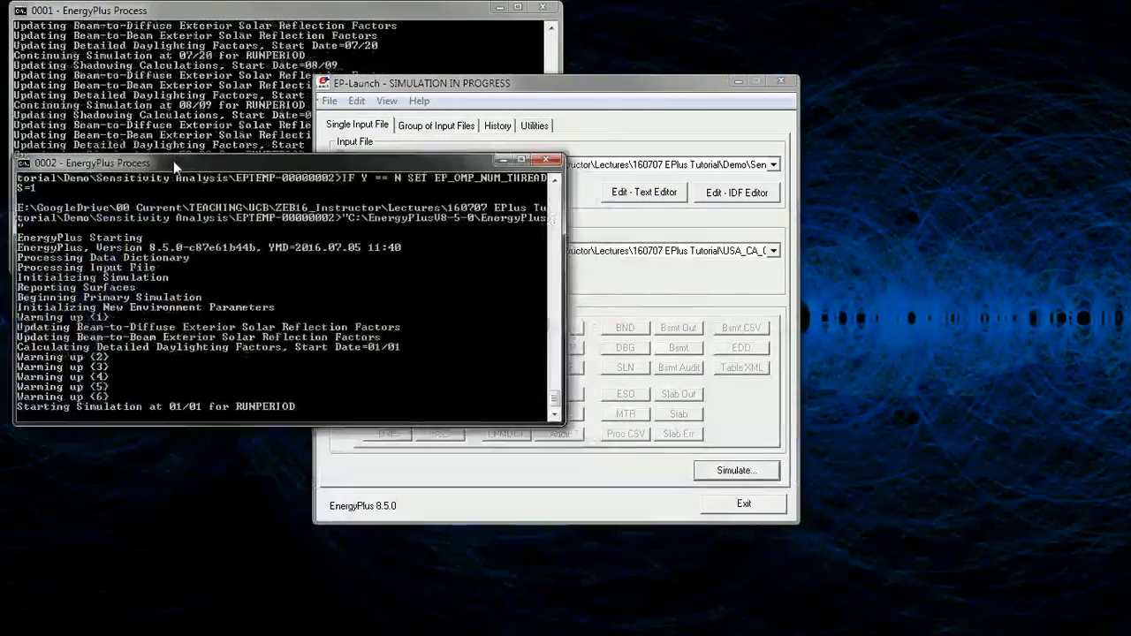
- Choose 02_Lights.idf from the Sensitivity Analysis folder as the input file and start its simulation
{"action": "left_click", "coordinate": [505, 91]}
{"action": "left_click", "coordinate": [368, 193]}
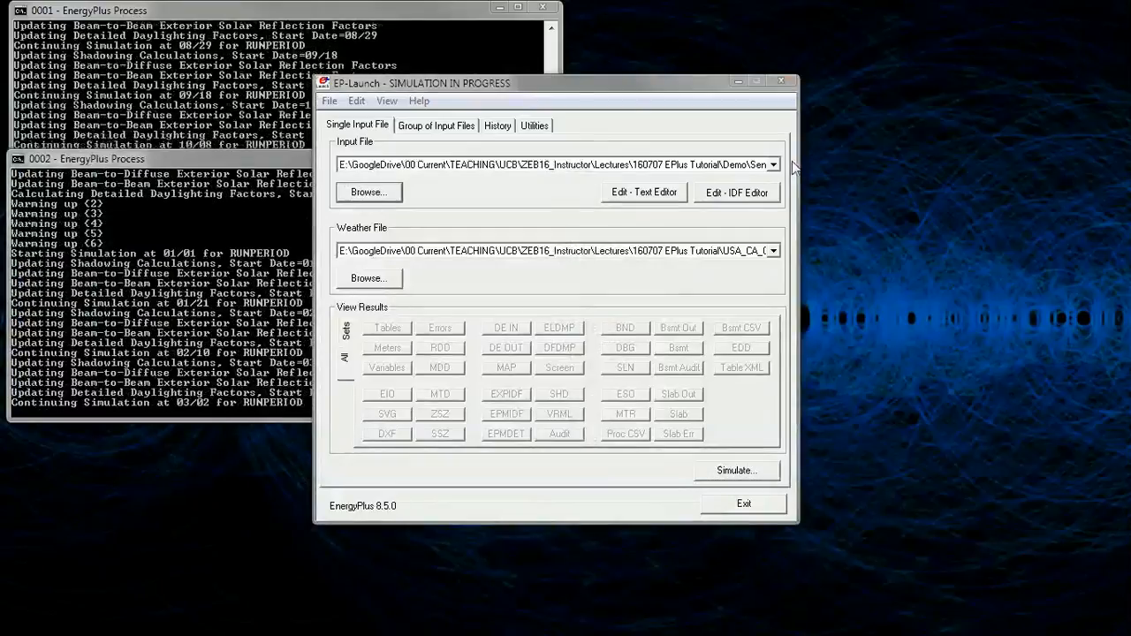
{"action": "left_click", "coordinate": [613, 313]}
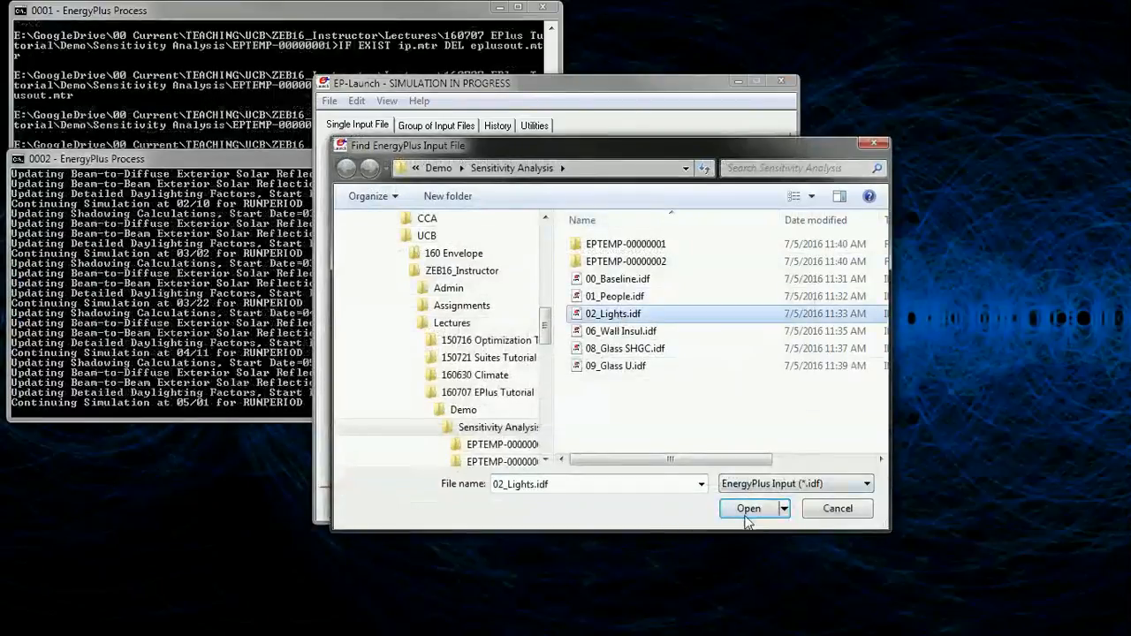
{"action": "left_click", "coordinate": [748, 508]}
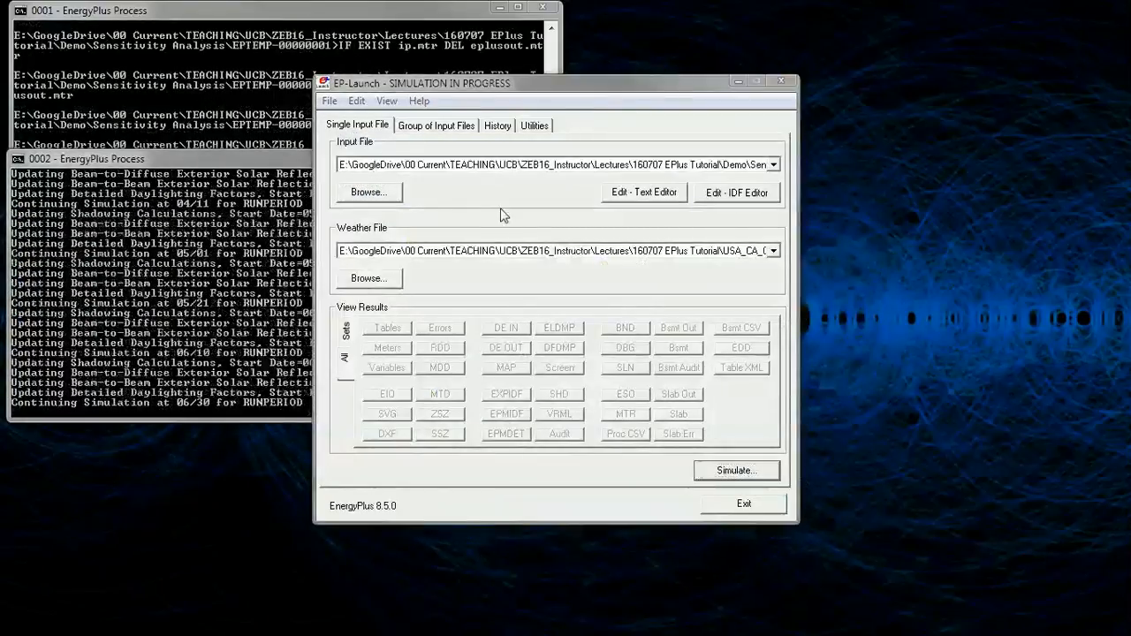
{"action": "left_click", "coordinate": [368, 193]}
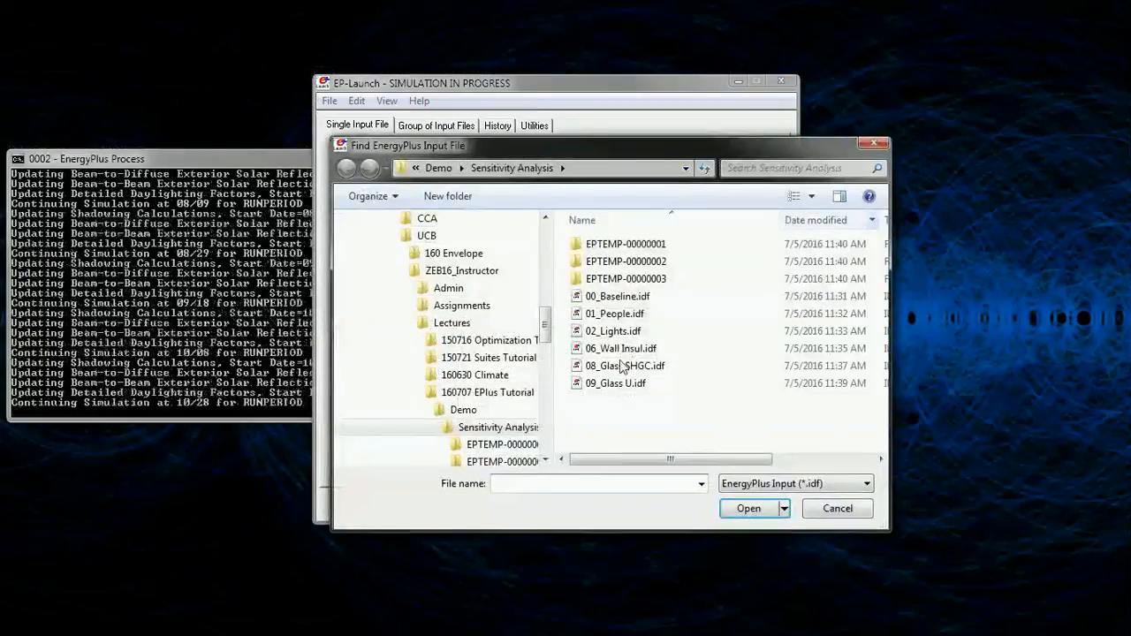
{"action": "left_click", "coordinate": [624, 351]}
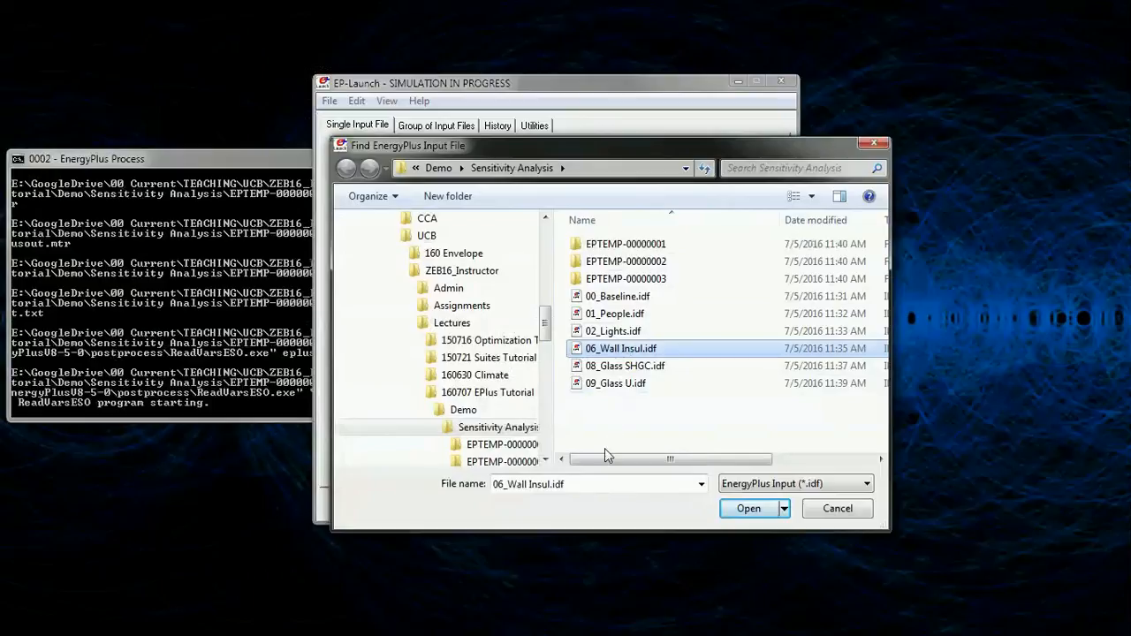
{"action": "left_click", "coordinate": [836, 509]}
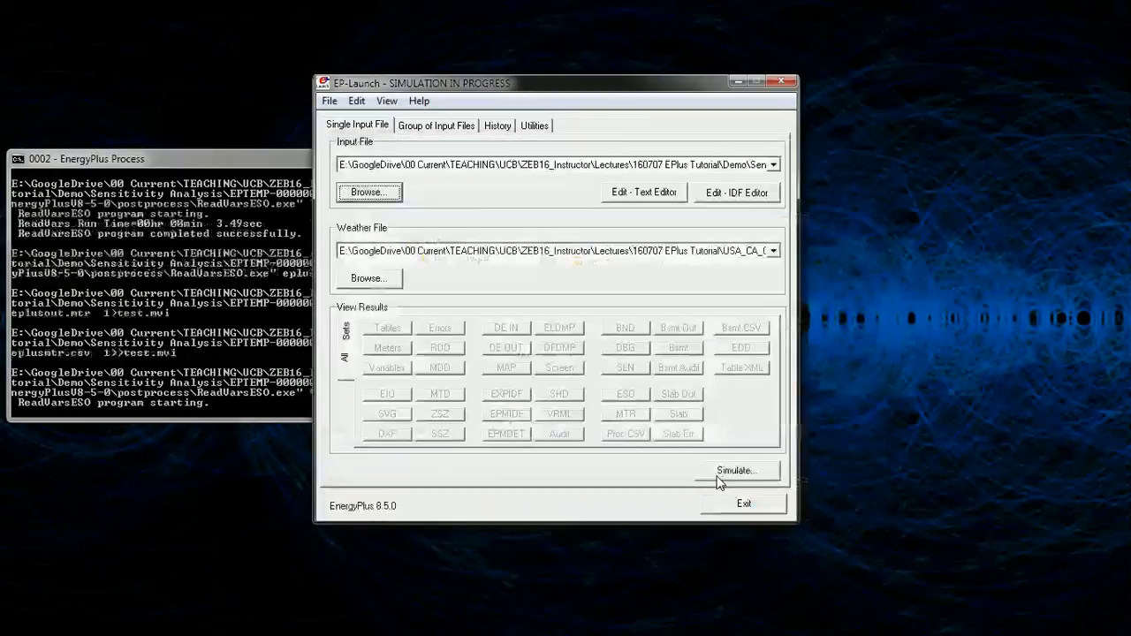
- Review the run status report for the baseline, people and lights simulations, including the 02_Lights completion line, and close it
{"action": "left_click_drag", "start_coordinate": [443, 365], "coordinate": [281, 118]}
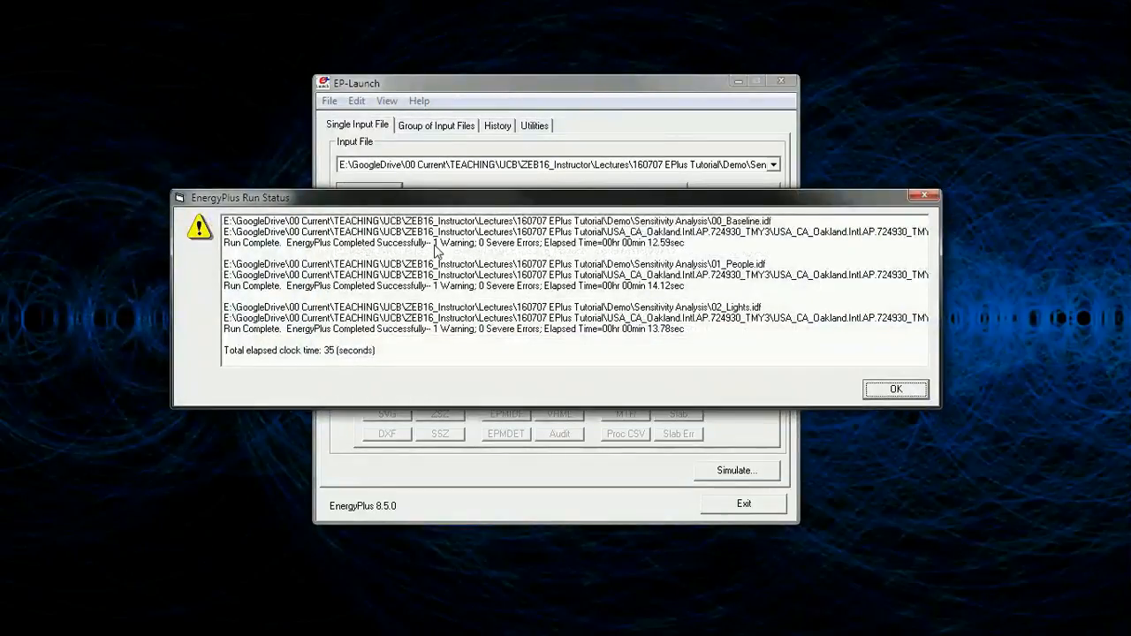
{"action": "left_click_drag", "start_coordinate": [235, 228], "coordinate": [450, 330]}
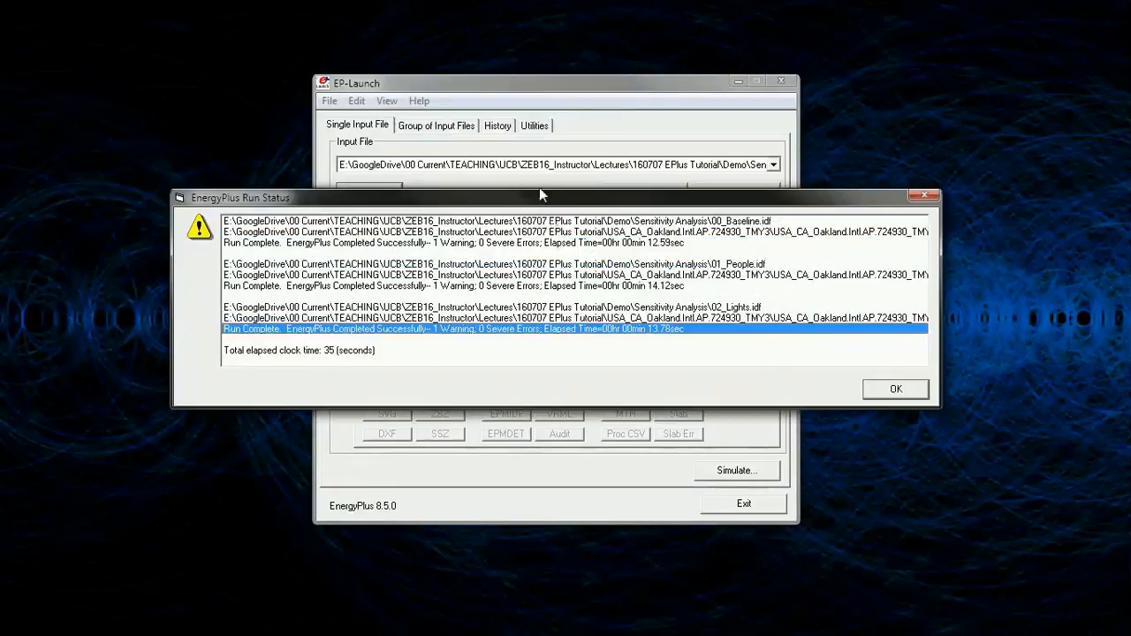
{"action": "left_click", "coordinate": [894, 394]}
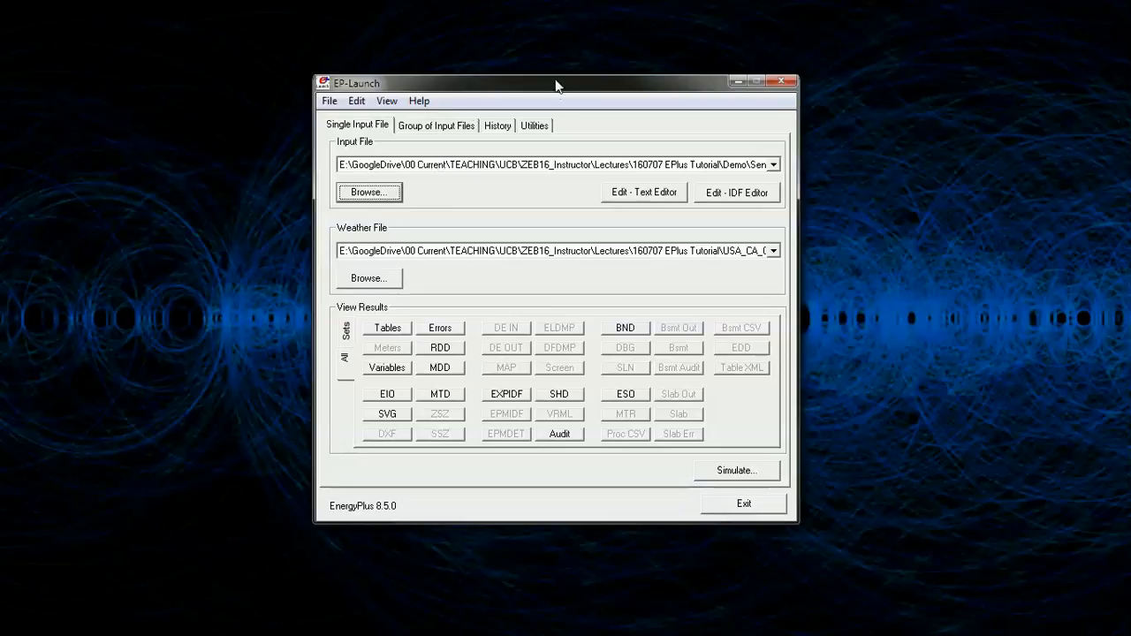
- Move the launcher aside, bring up the Sensitivity Analysis folder in Windows Explorer and maximize its window
{"action": "left_click_drag", "start_coordinate": [555, 84], "coordinate": [675, 63]}
{"action": "left_click", "coordinate": [975, 117]}
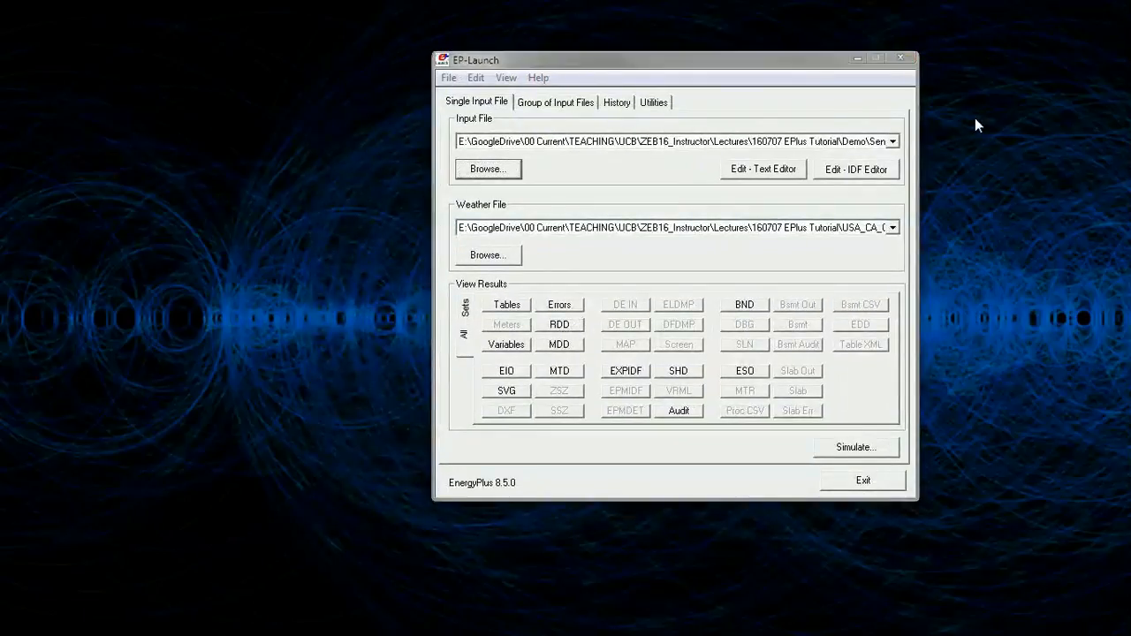
{"action": "left_click_drag", "start_coordinate": [1130, 232], "coordinate": [370, 22]}
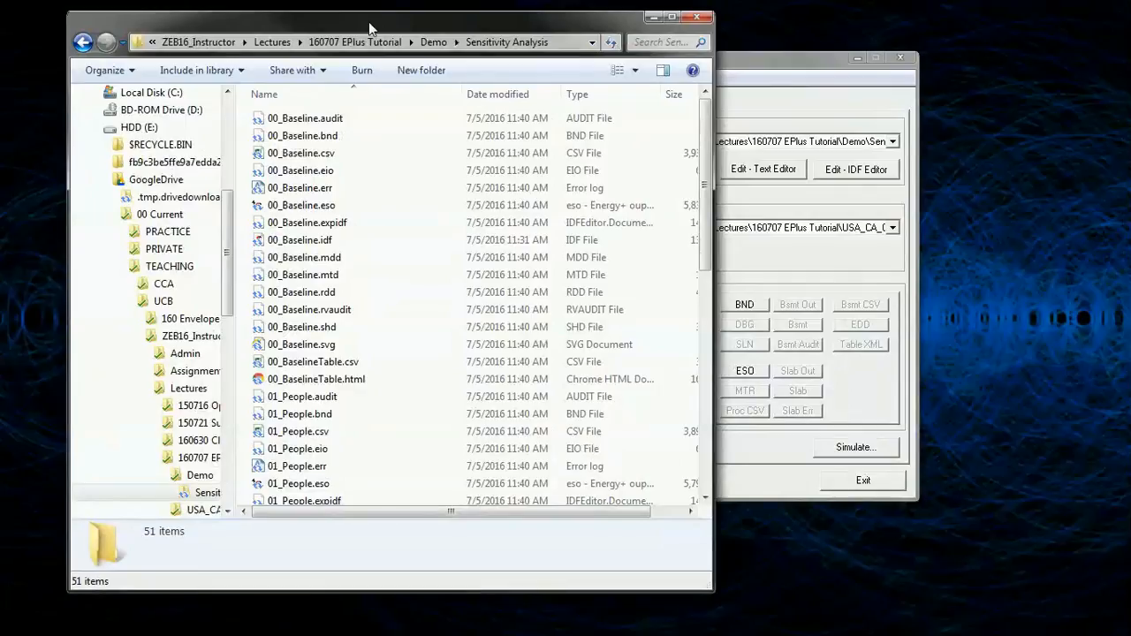
{"action": "left_click_drag", "start_coordinate": [441, 31], "coordinate": [452, 0]}
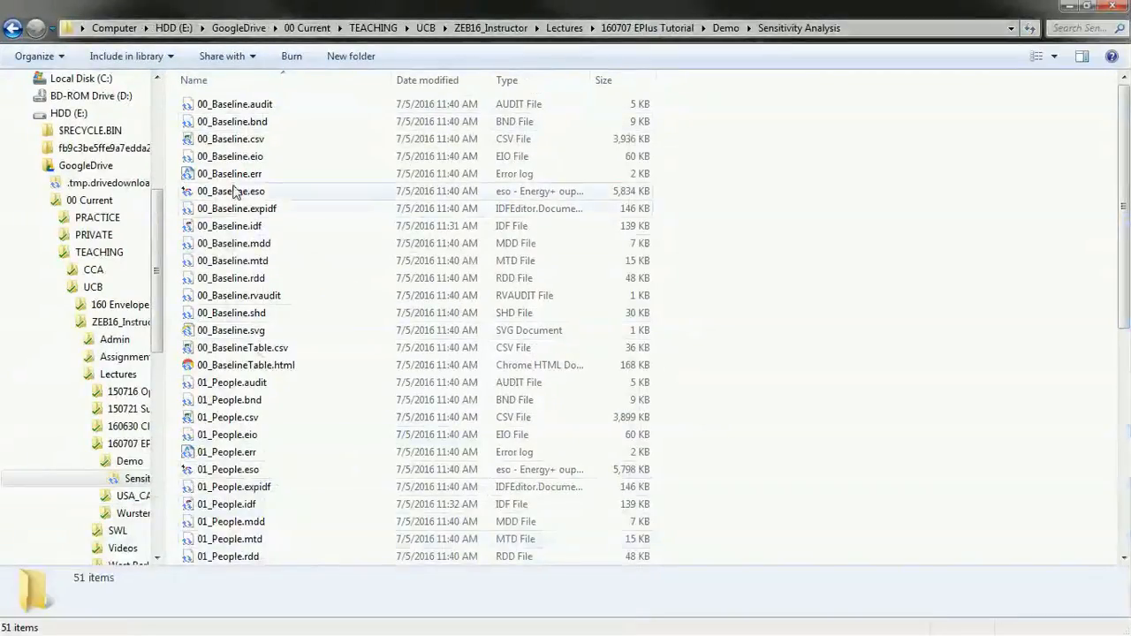
- Select all the 00_Baseline files from 00_Baseline.audit through 00_BaselineTable.html except 00_Baseline.idf to identify the simulation outputs
{"action": "left_click", "coordinate": [248, 227]}
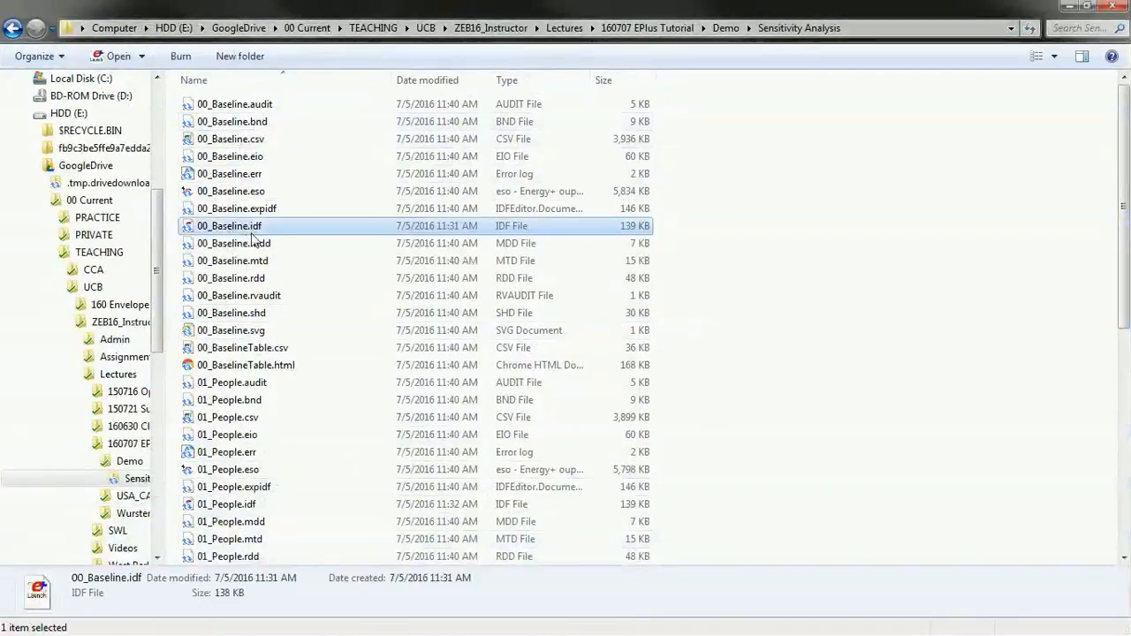
{"action": "left_click", "coordinate": [252, 104]}
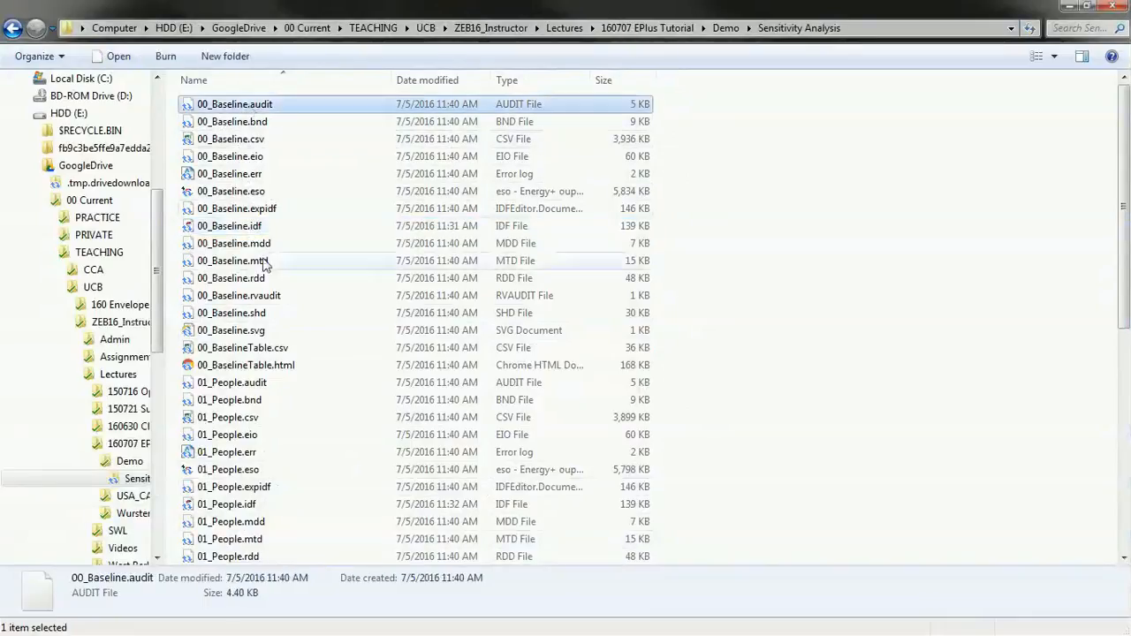
{"action": "left_click", "coordinate": [265, 365], "text": "shift"}
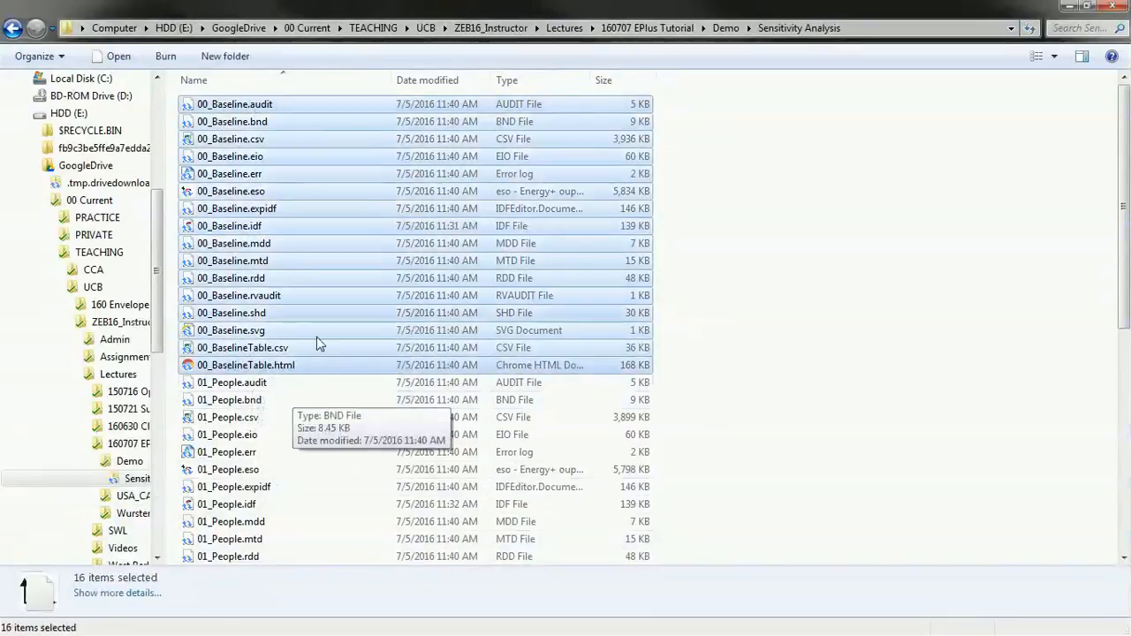
{"action": "left_click", "coordinate": [252, 226], "text": "ctrl"}
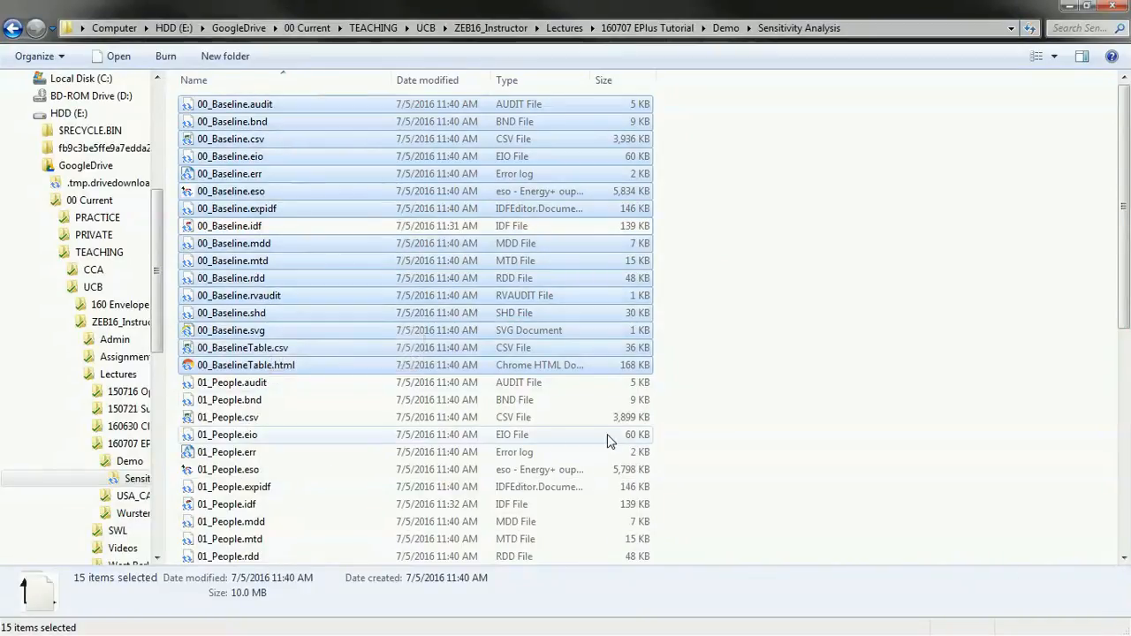
- Open 00_Baseline.err in Notepad to examine the warnings and errors of the baseline run, and close it
{"action": "left_click", "coordinate": [258, 177]}
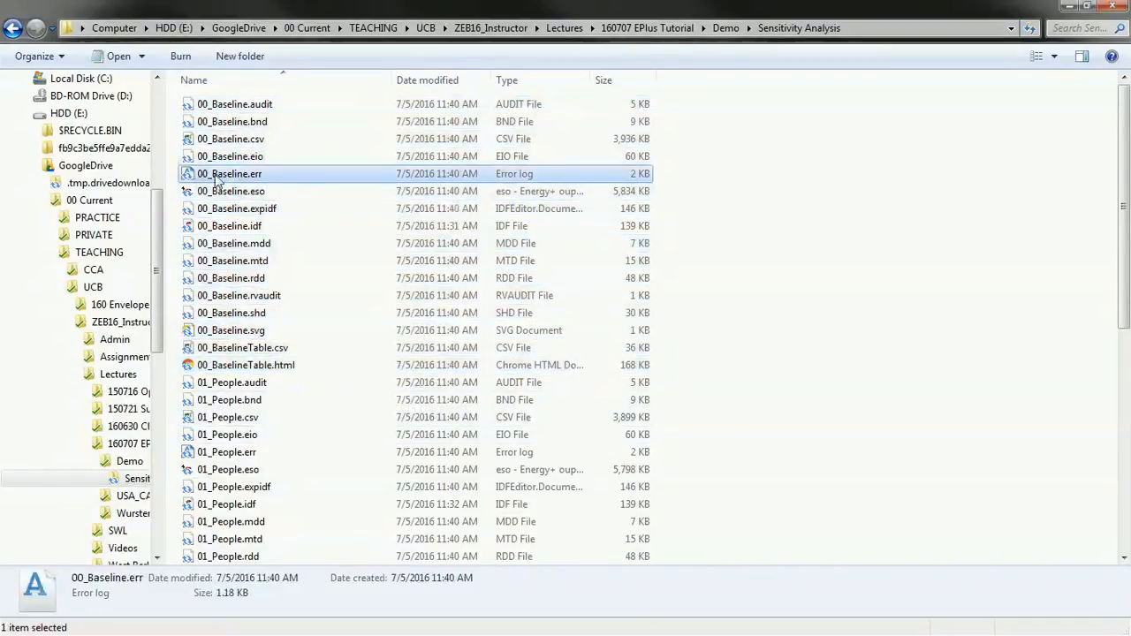
{"action": "double_click", "coordinate": [258, 178]}
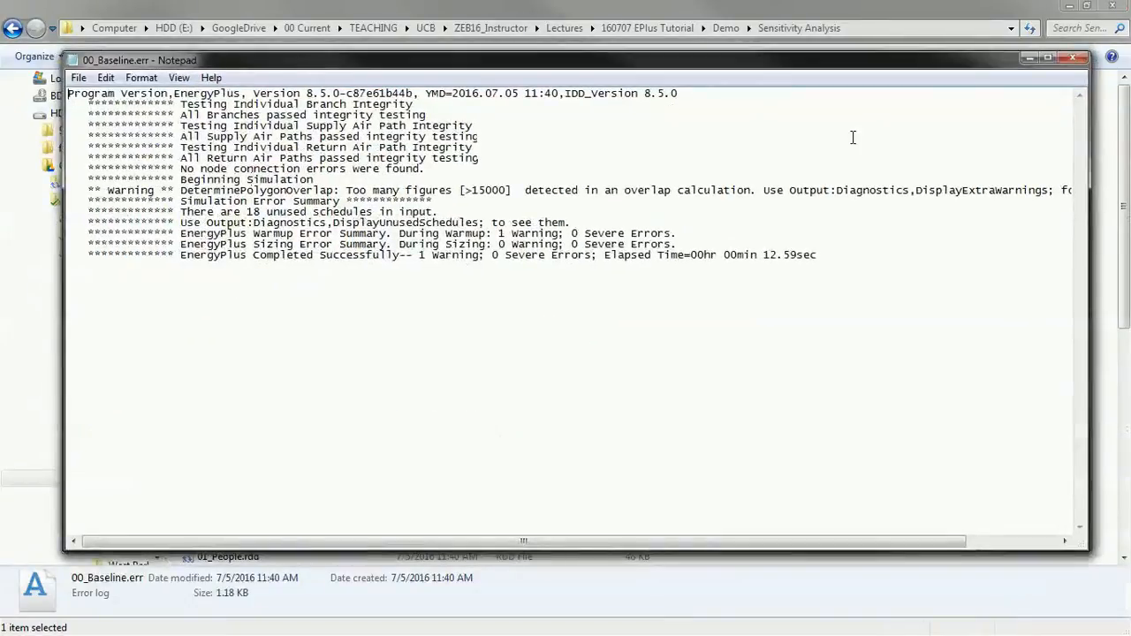
{"action": "left_click", "coordinate": [1072, 59]}
{"action": "left_click", "coordinate": [226, 159]}
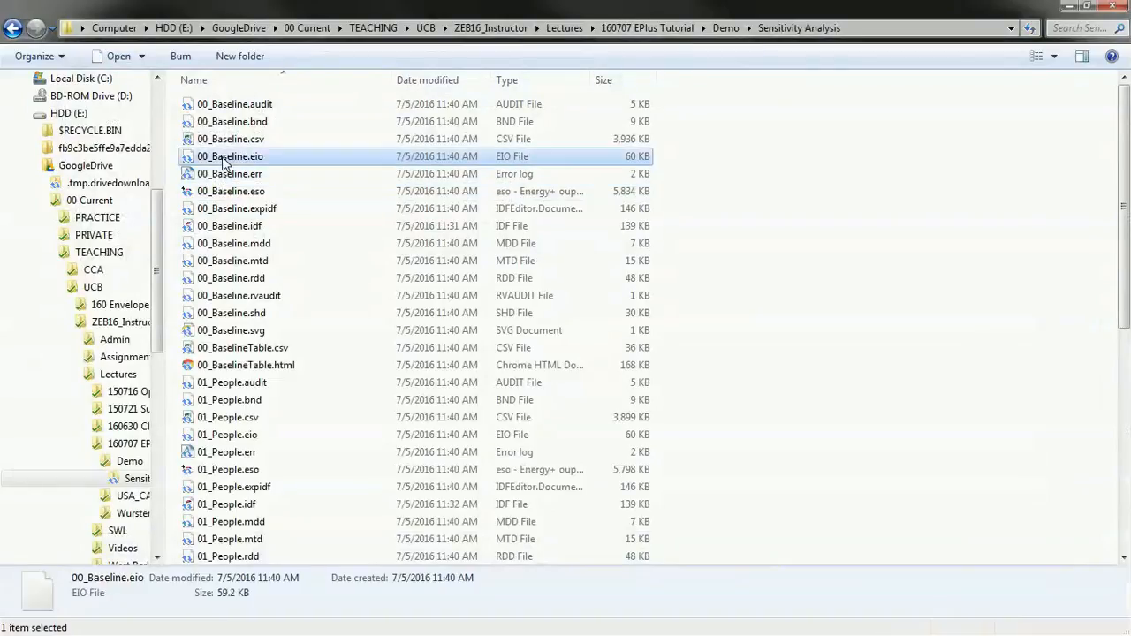
{"action": "key", "text": "alt+Tab"}
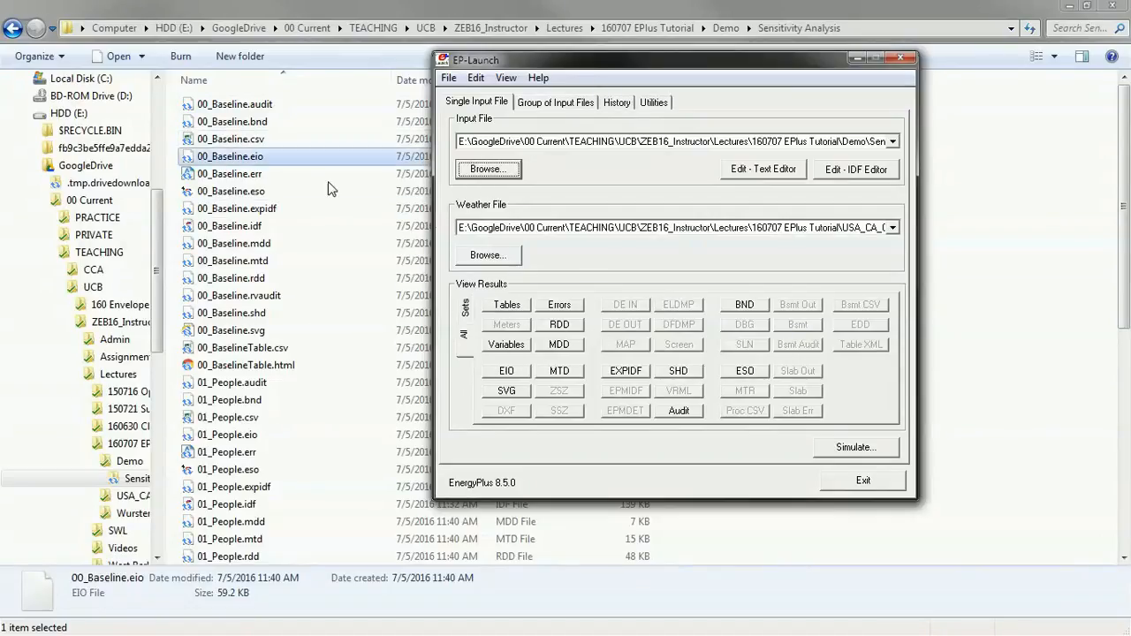
- Point out the key baseline outputs by selecting 00_Baseline.err, 00_Baseline.csv and 00_BaselineTable.csv together, and select the 00_Baseline.idf input file
{"action": "left_click", "coordinate": [258, 174]}
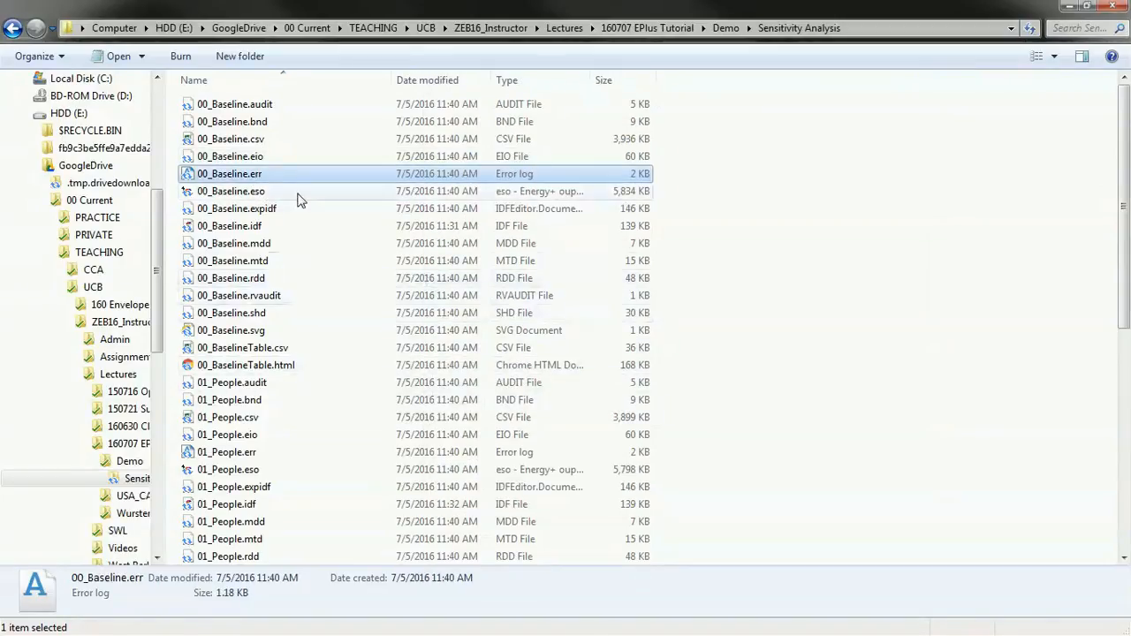
{"action": "left_click", "coordinate": [239, 142], "text": "ctrl"}
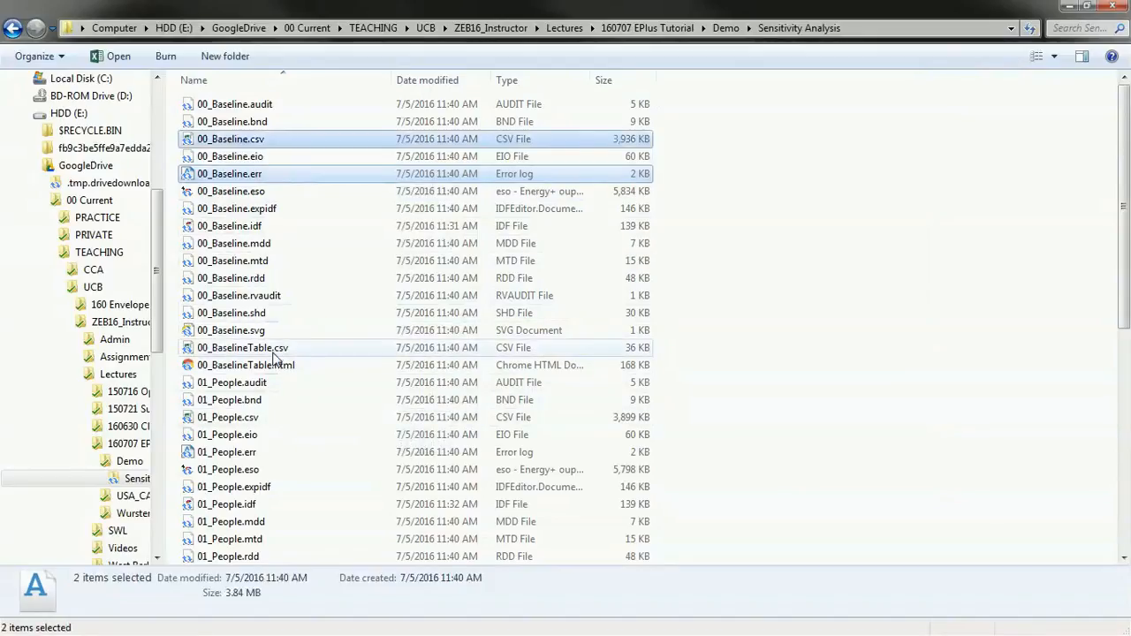
{"action": "left_click", "coordinate": [204, 349], "text": "ctrl"}
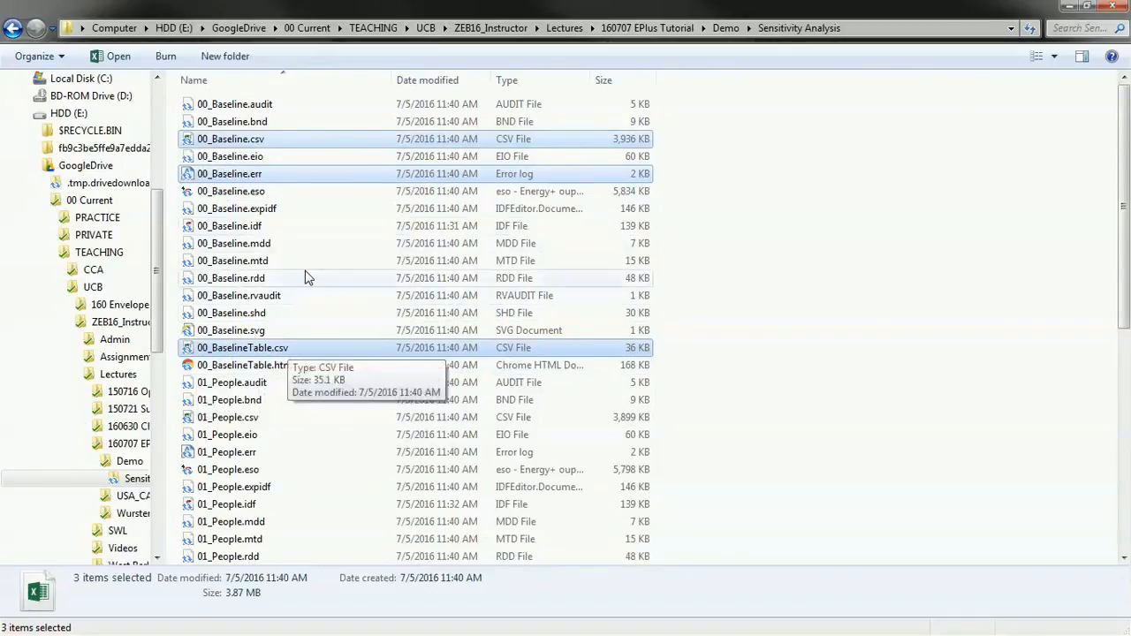
{"action": "left_click", "coordinate": [282, 226]}
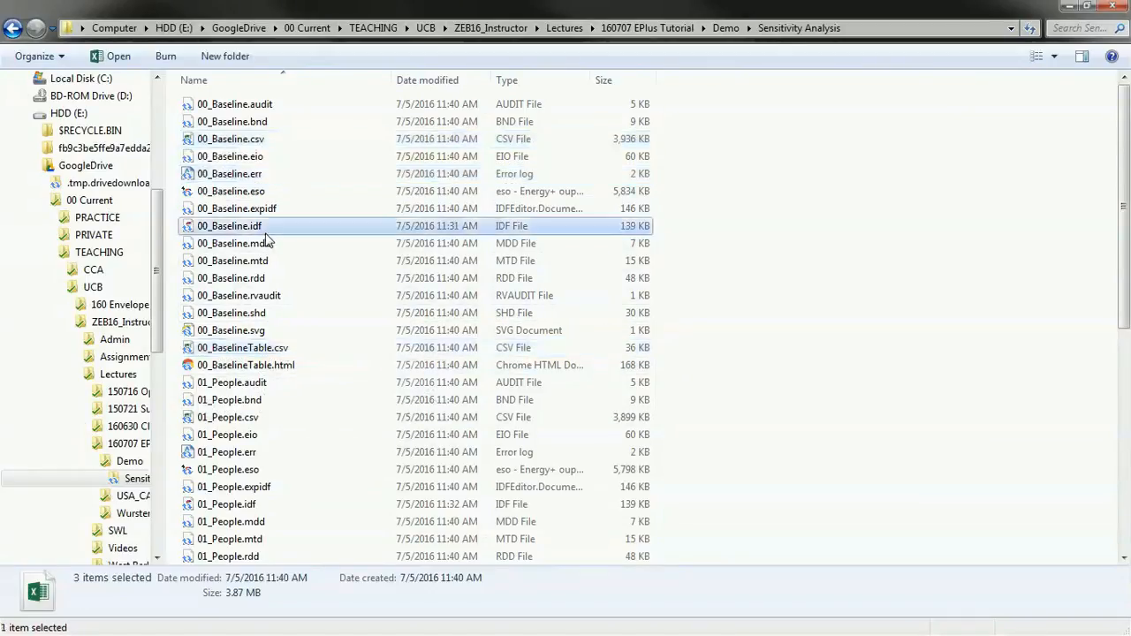
- Sort the folder by file type and select all the CSV files from 00_Baseline.csv through 02_LightsTable.csv
{"action": "left_click", "coordinate": [513, 81]}
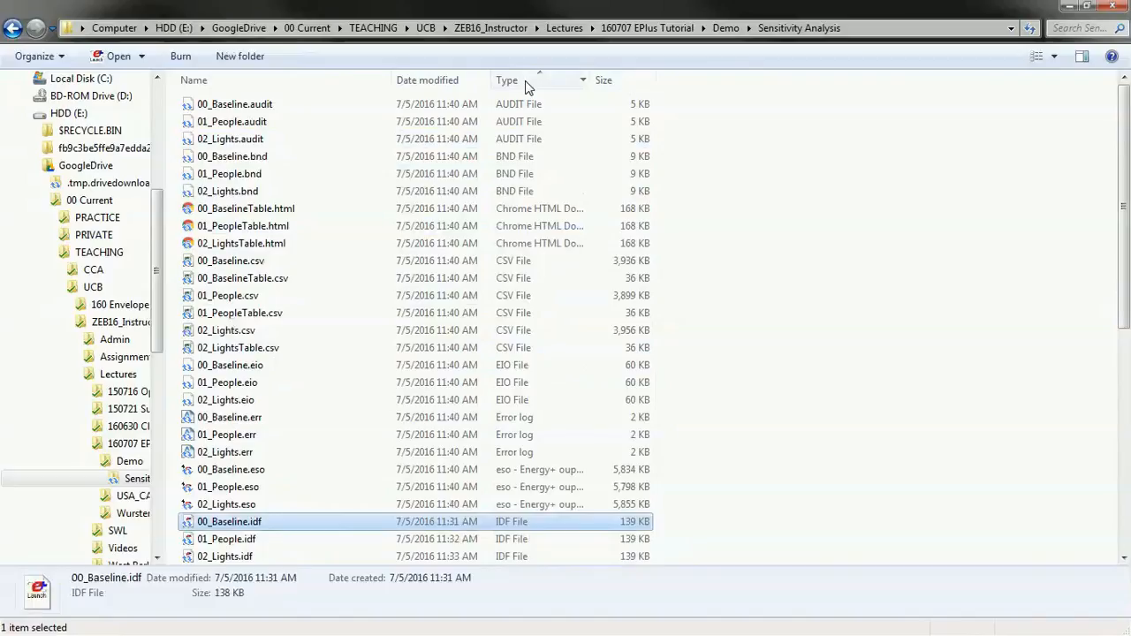
{"action": "scroll", "coordinate": [212, 278], "scroll_direction": "down", "scroll_amount": 2}
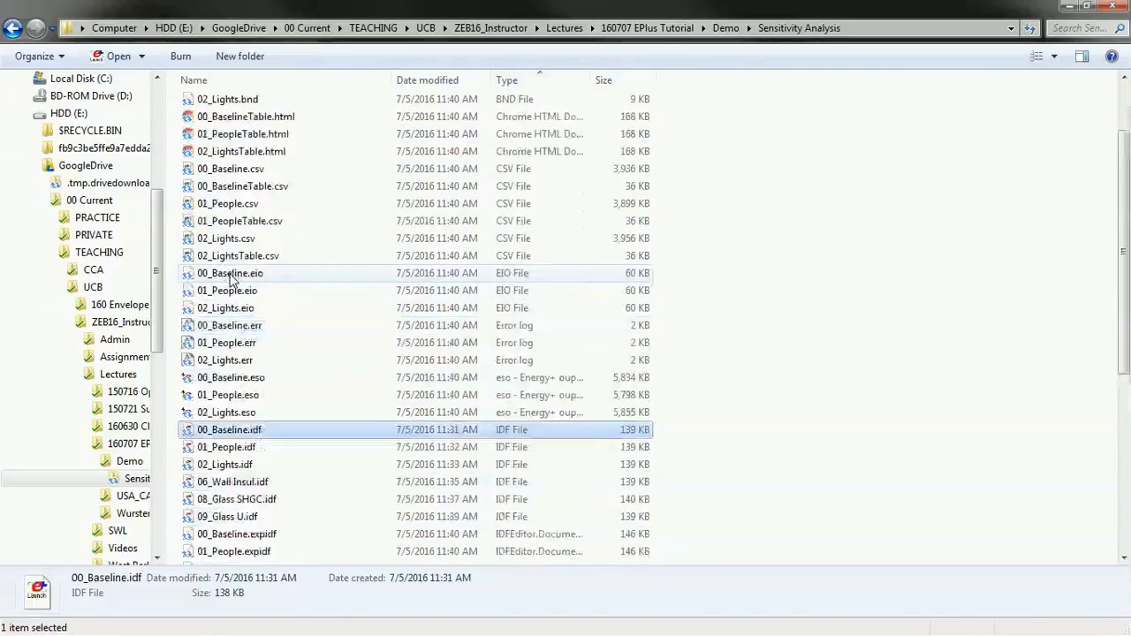
{"action": "left_click", "coordinate": [247, 171]}
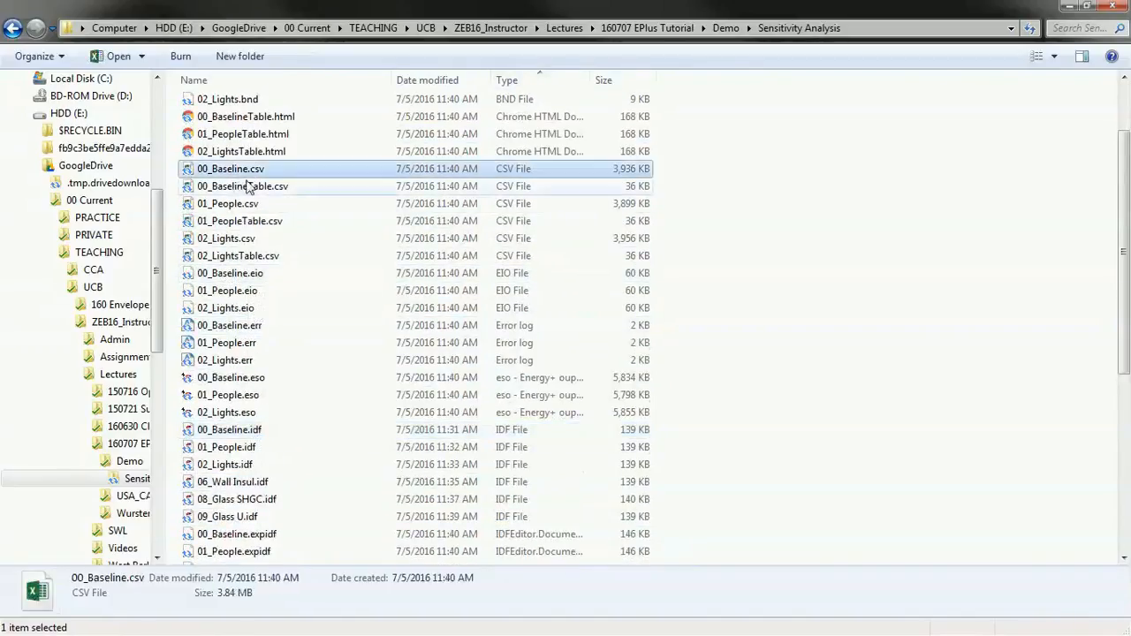
{"action": "left_click", "coordinate": [321, 256], "text": "shift"}
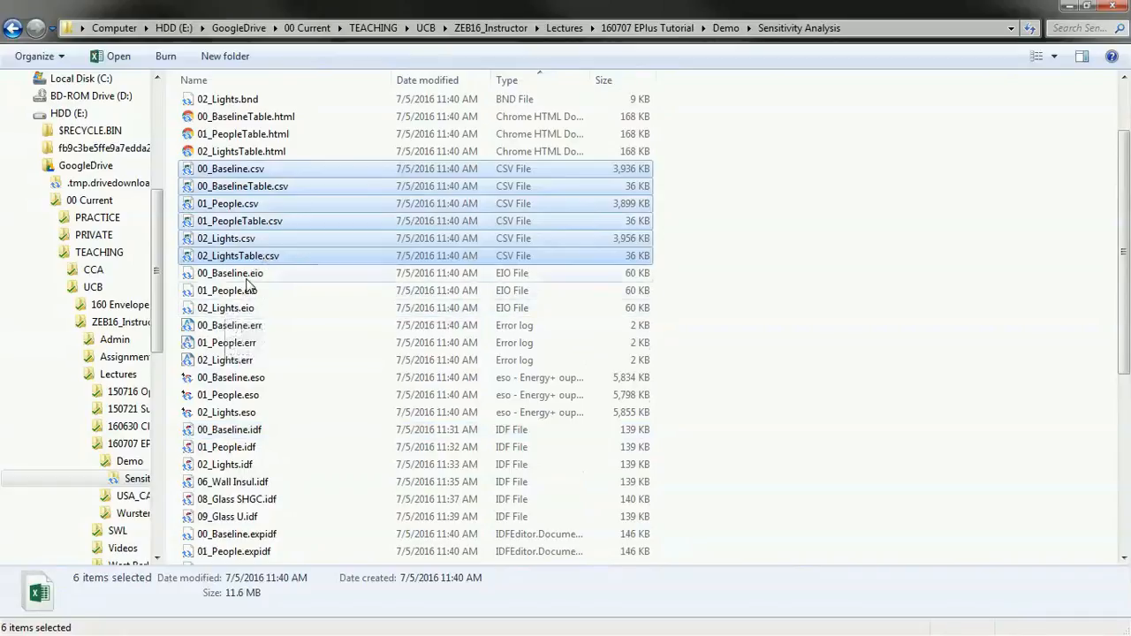
- Open 00_BaselineTable.csv, 01_PeopleTable.csv and 02_LightsTable.csv together in Excel
{"action": "left_click", "coordinate": [261, 189]}
{"action": "left_click", "coordinate": [260, 223], "text": "ctrl"}
{"action": "left_click", "coordinate": [260, 255], "text": "ctrl"}
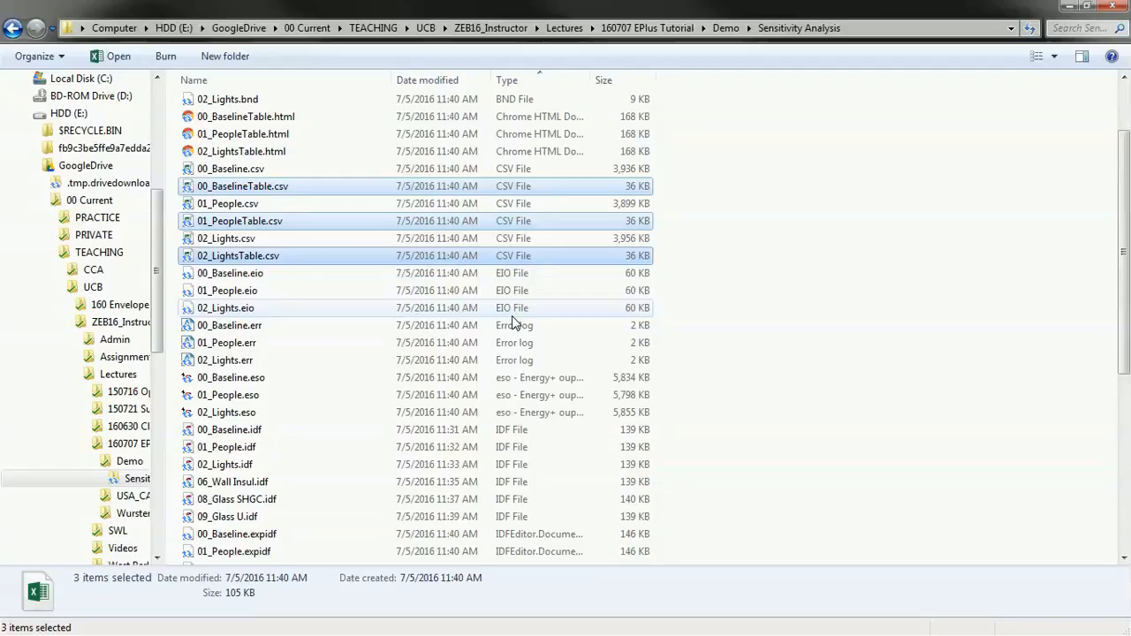
{"action": "key", "text": "Return"}
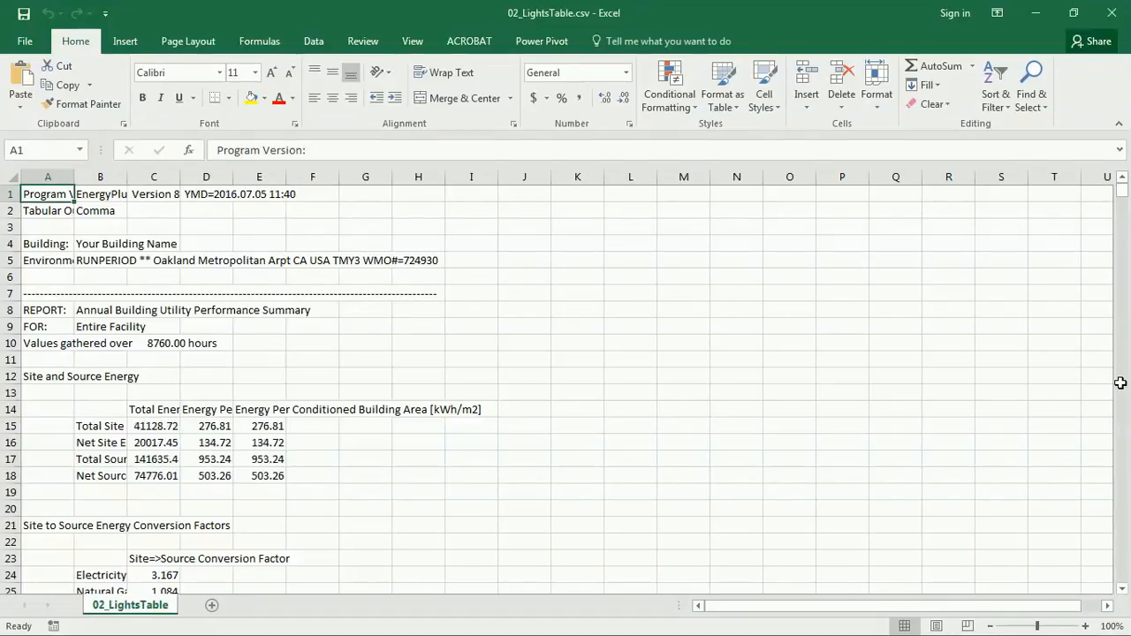
- Copy the entire 00_BaselineTable.csv sheet into the Table sheet of ZEB16 Dashboard.xlsx, starting at cell A1
{"action": "key", "text": "ctrl+Tab"}
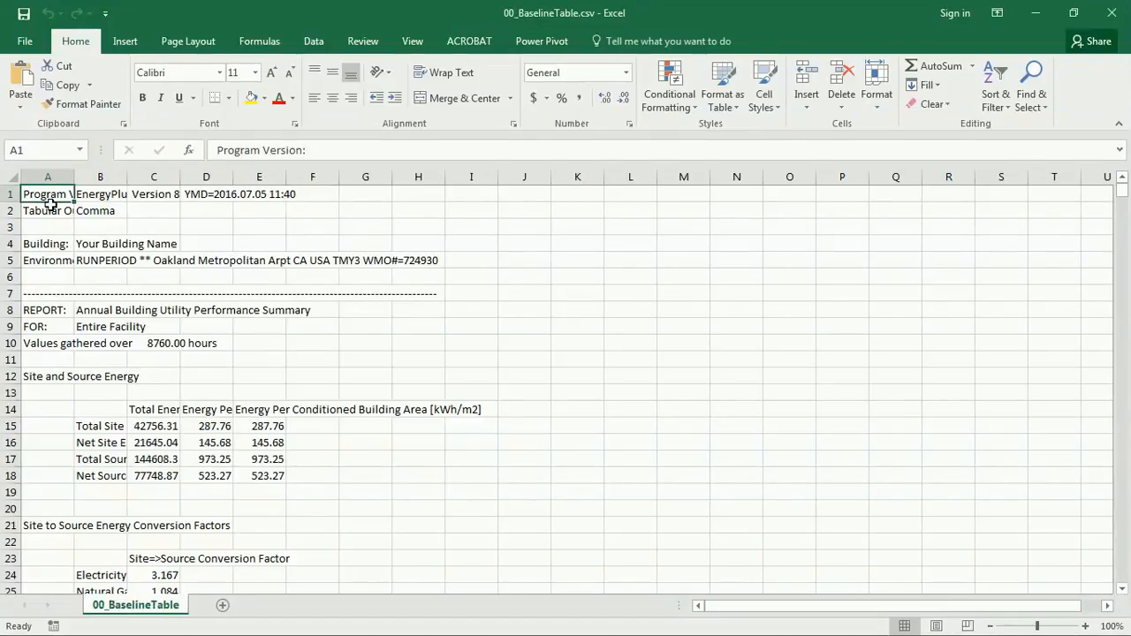
{"action": "left_click", "coordinate": [12, 180]}
{"action": "key", "text": "ctrl+c"}
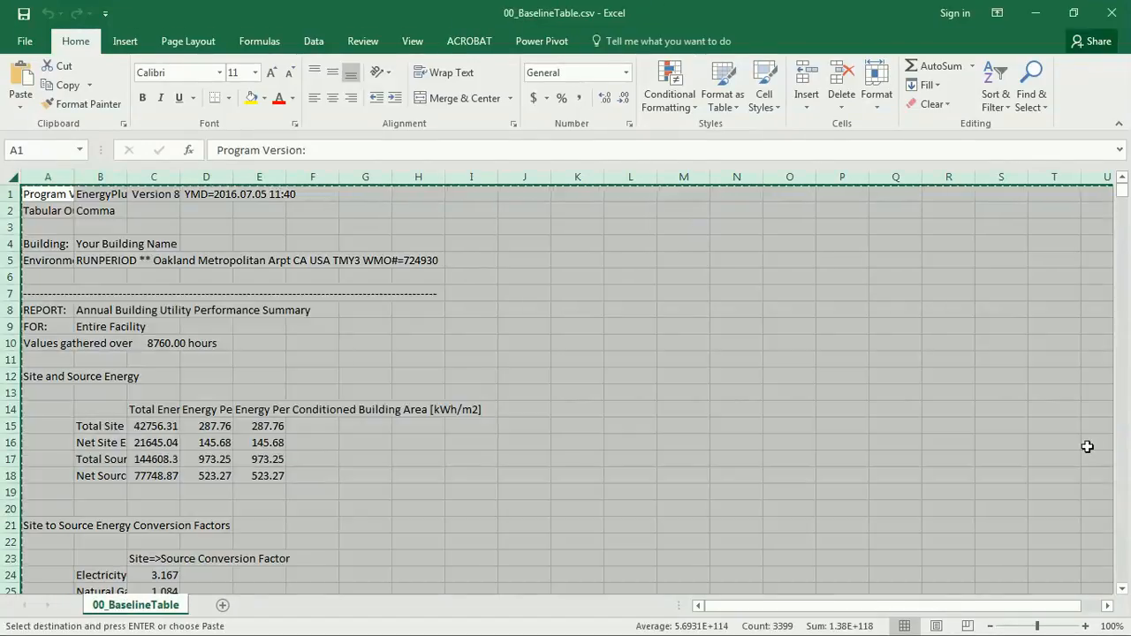
{"action": "key", "text": "ctrl+Tab"}
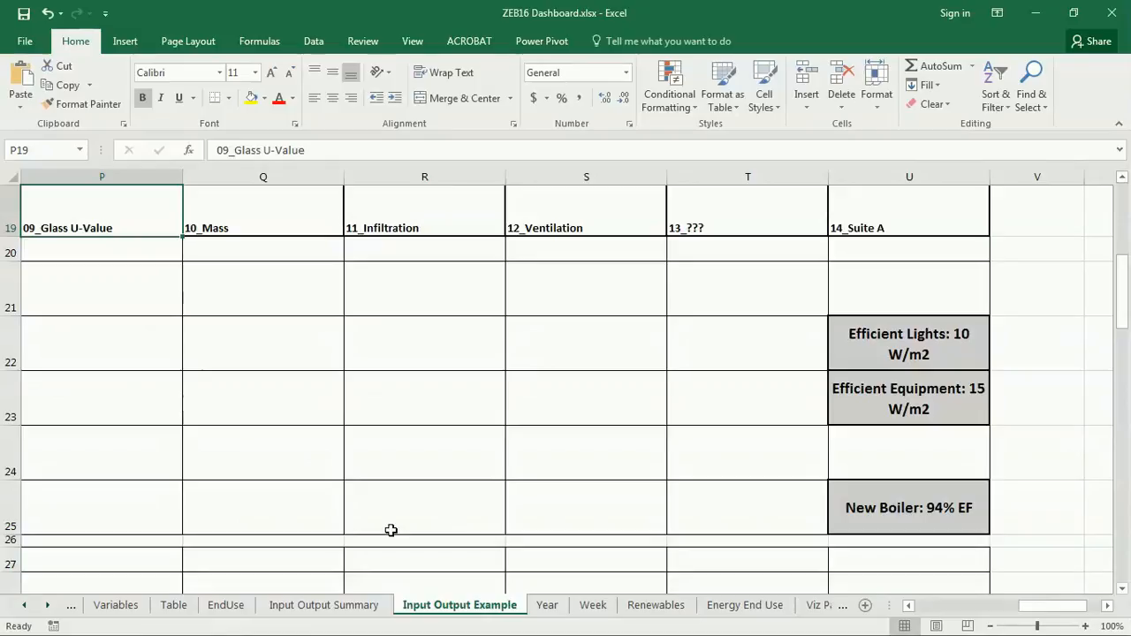
{"action": "left_click", "coordinate": [176, 607]}
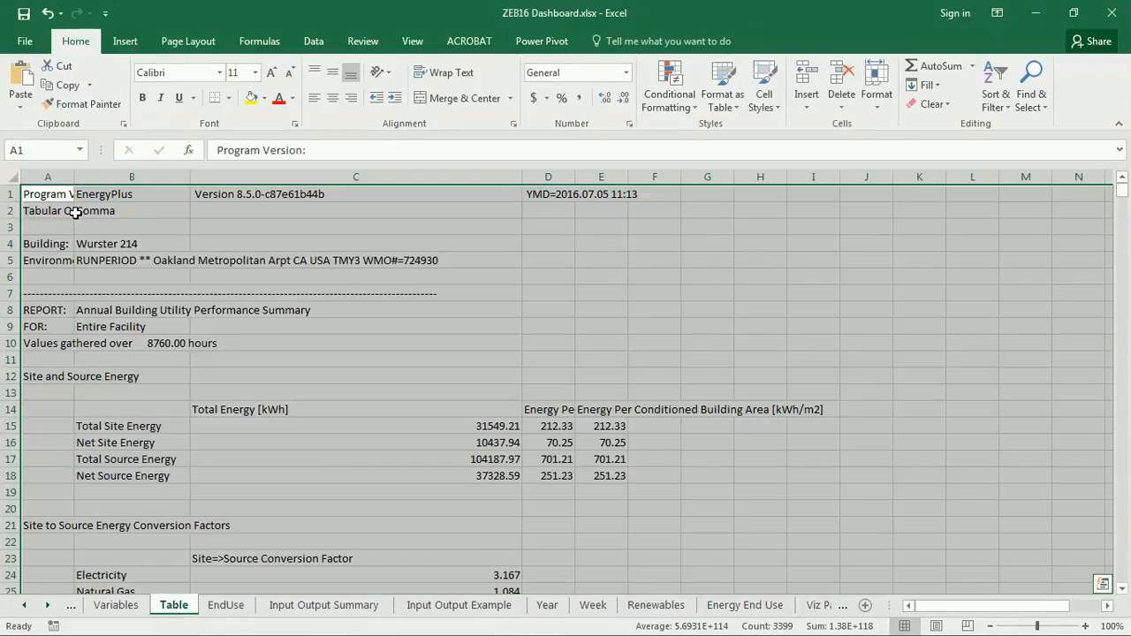
{"action": "left_click", "coordinate": [44, 192]}
{"action": "key", "text": "ctrl+v"}
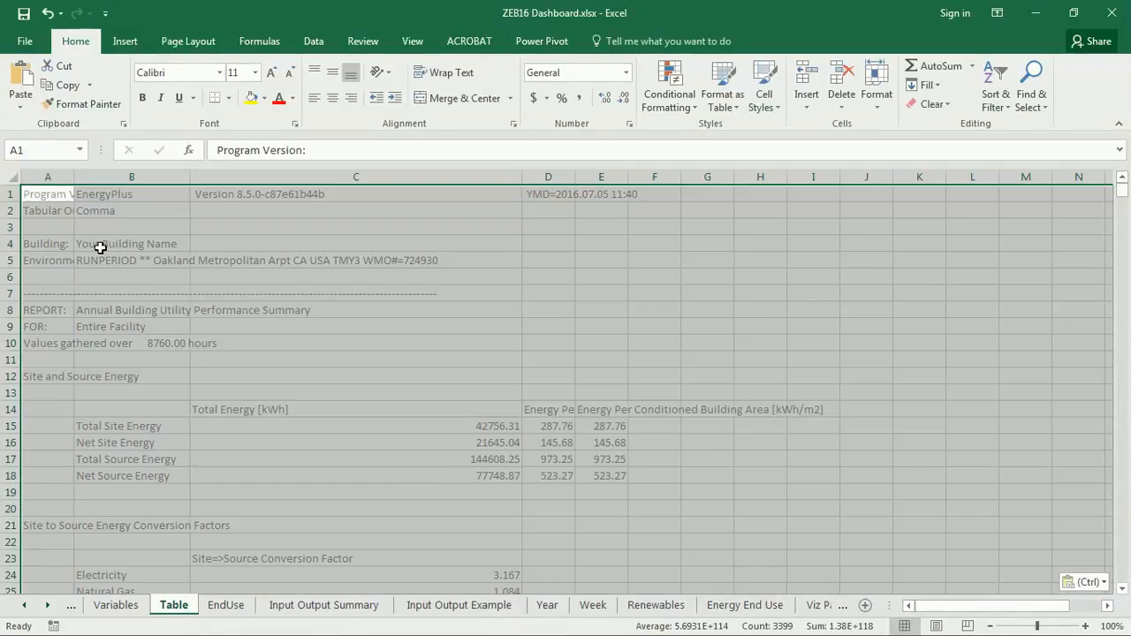
- Copy the EndUse results G28:G34 and paste them as values into the 00_Base column of Input Output Summary, starting at G67
{"action": "left_click", "coordinate": [226, 605]}
{"action": "left_click_drag", "start_coordinate": [642, 324], "coordinate": [652, 416]}
{"action": "key", "text": "ctrl+c"}
{"action": "left_click", "coordinate": [324, 605]}
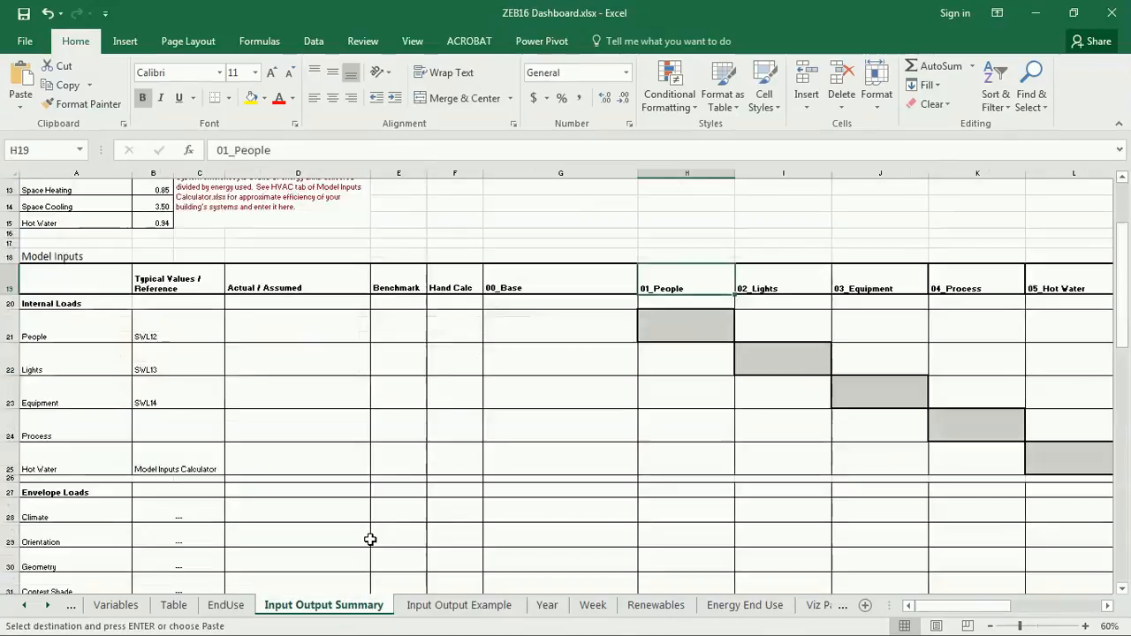
{"action": "scroll", "coordinate": [373, 515], "scroll_direction": "down", "scroll_amount": 6}
{"action": "scroll", "coordinate": [374, 515], "scroll_direction": "down", "scroll_amount": 8}
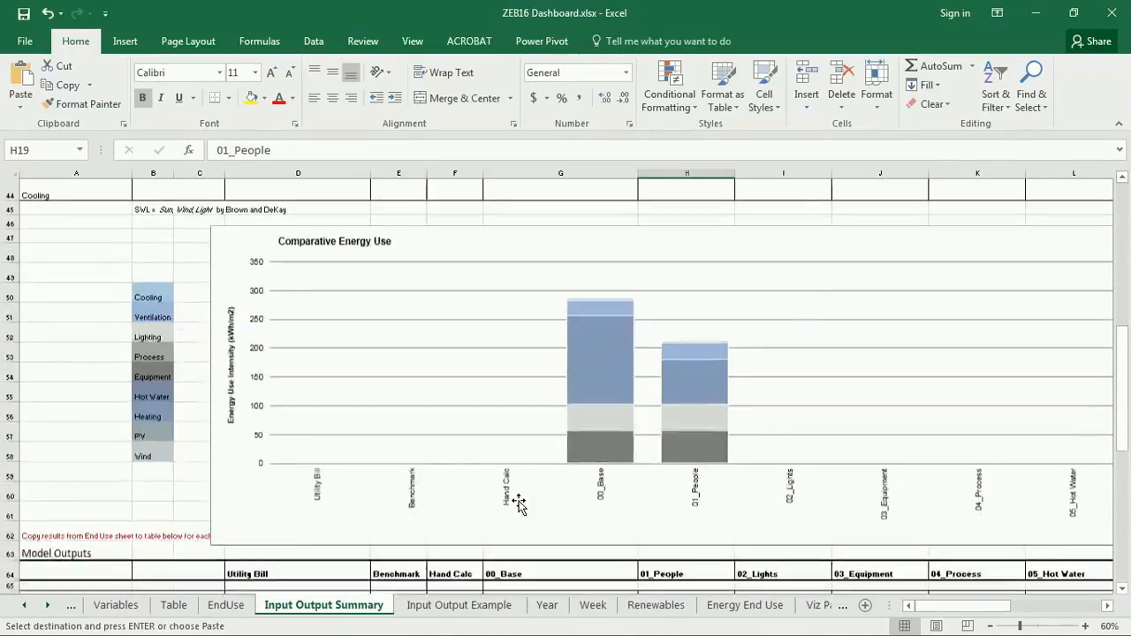
{"action": "right_click", "coordinate": [586, 357]}
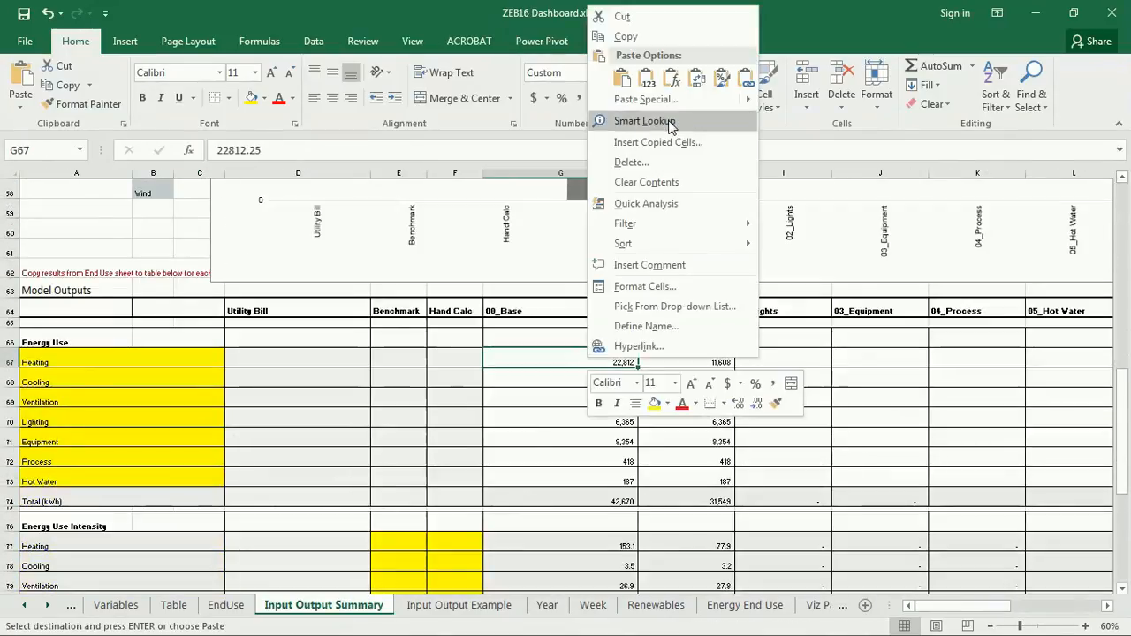
{"action": "left_click", "coordinate": [651, 81]}
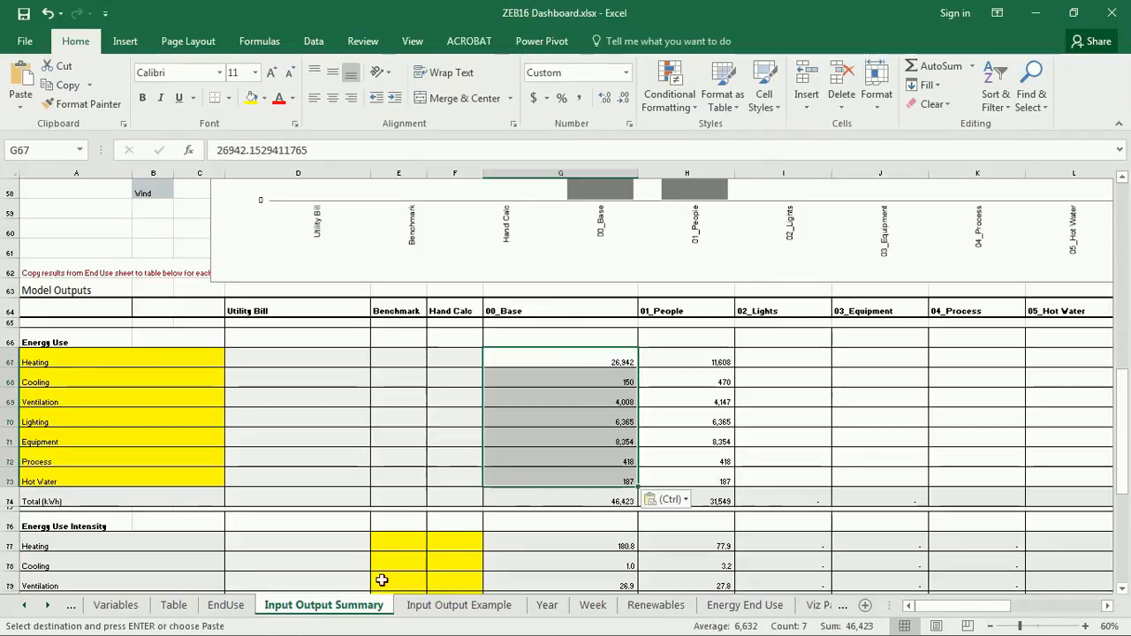
- Replace the Table sheet's contents with the entire 01_PeopleTable.csv sheet, pasted from cell A1
{"action": "left_click", "coordinate": [174, 605]}
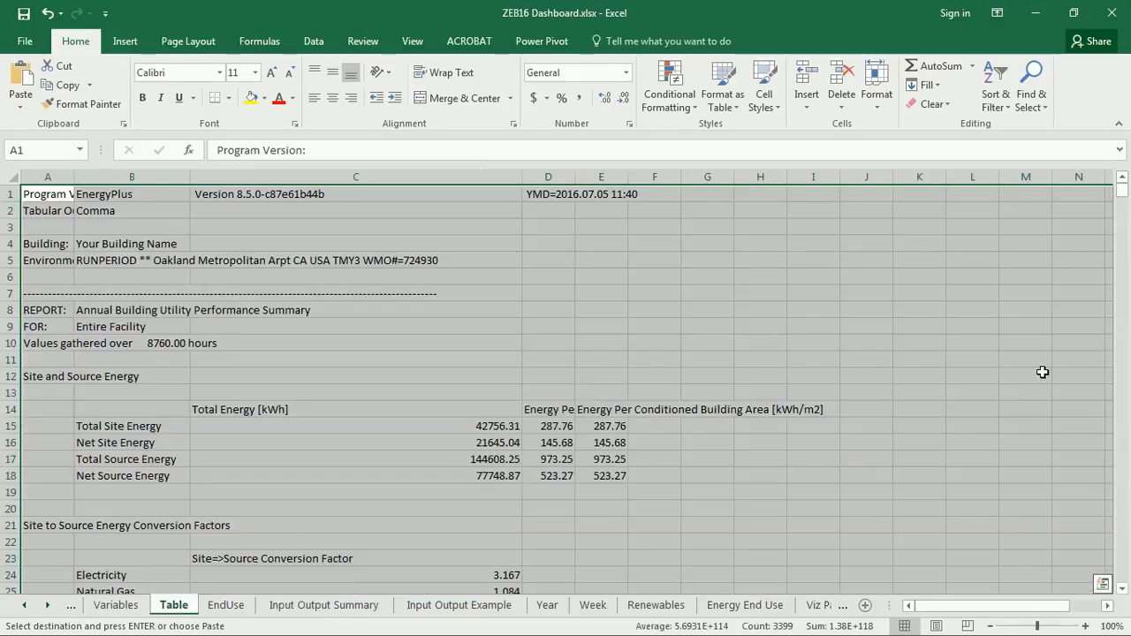
{"action": "key", "text": "alt+Tab"}
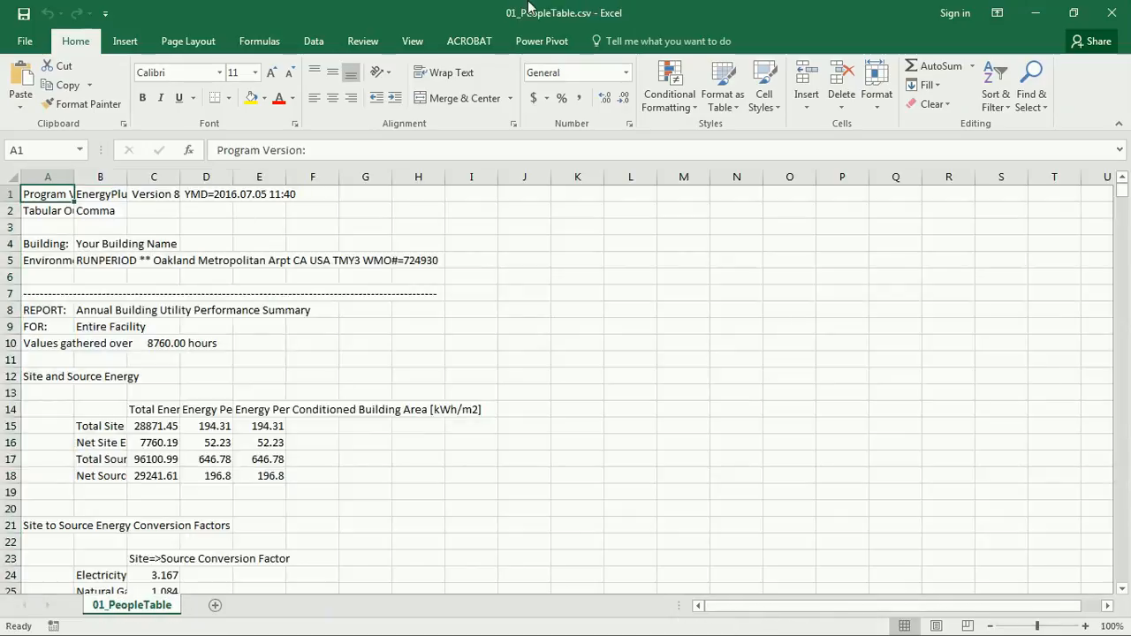
{"action": "left_click", "coordinate": [13, 180]}
{"action": "key", "text": "ctrl+c"}
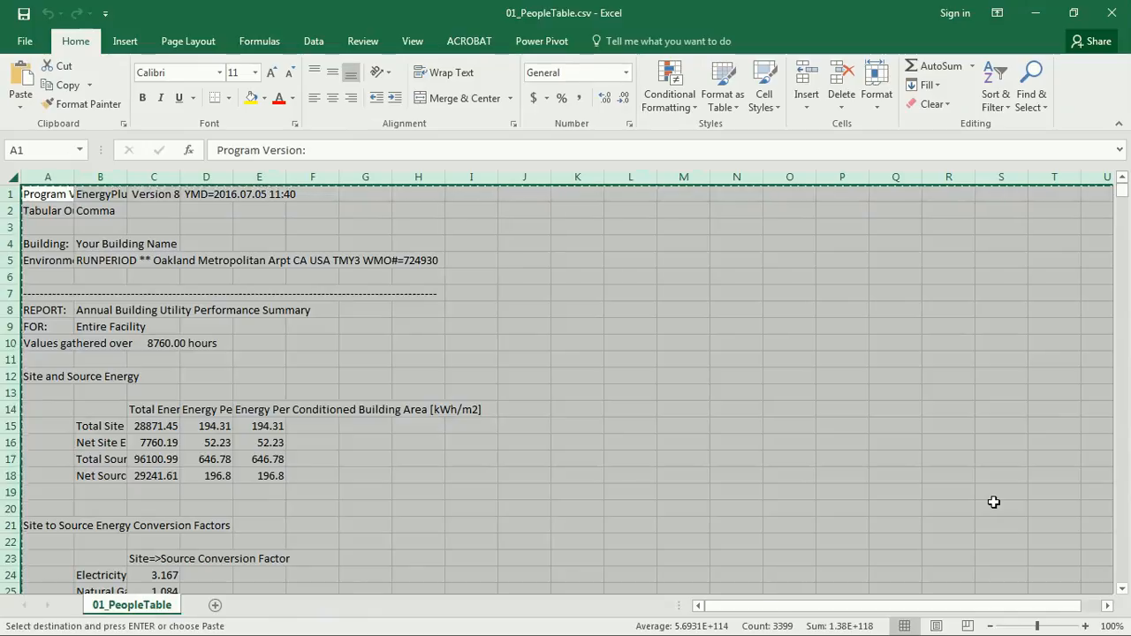
{"action": "key", "text": "alt+Tab"}
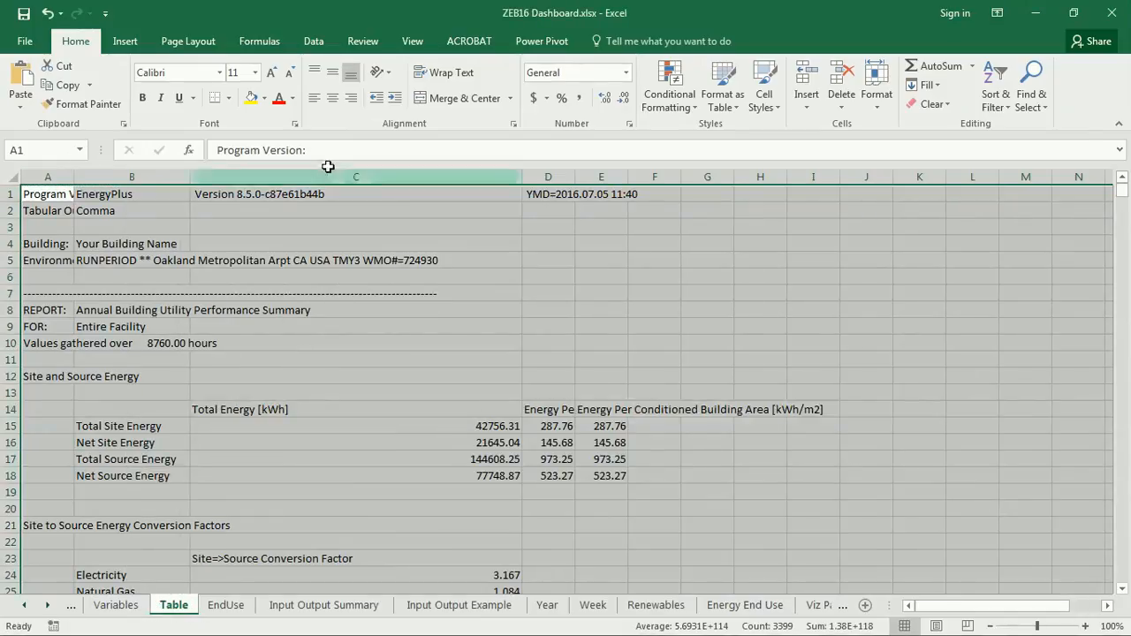
{"action": "left_click", "coordinate": [38, 196]}
{"action": "key", "text": "ctrl+v"}
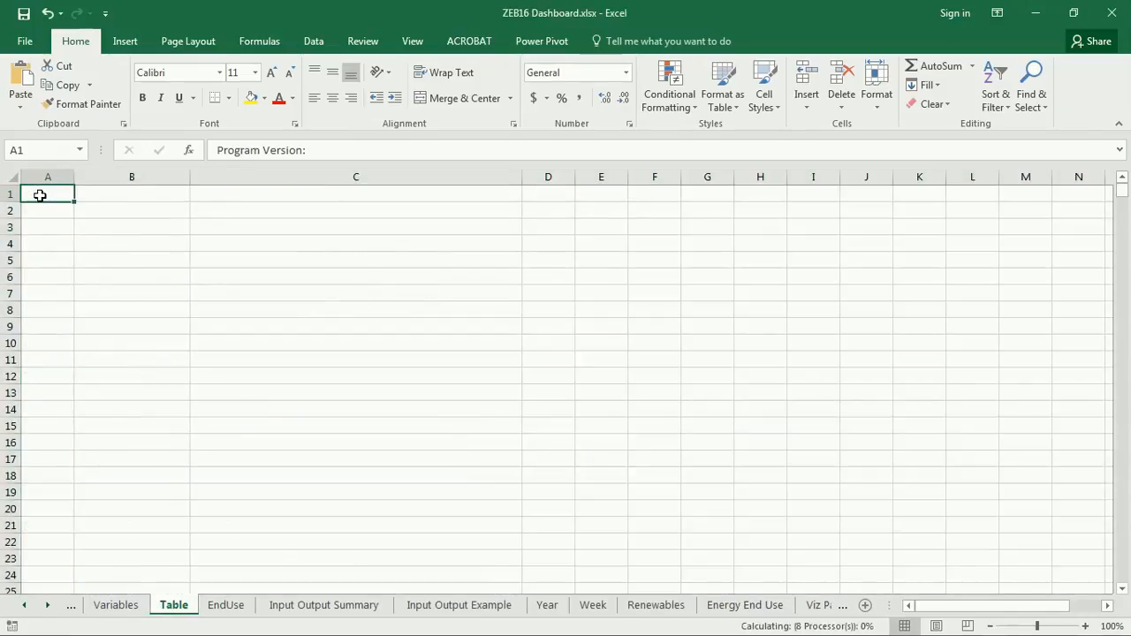
- Copy the EndUse results G28:G34 and paste them as values into the 01_People column of Input Output Summary, starting at H67
{"action": "left_click", "coordinate": [226, 606]}
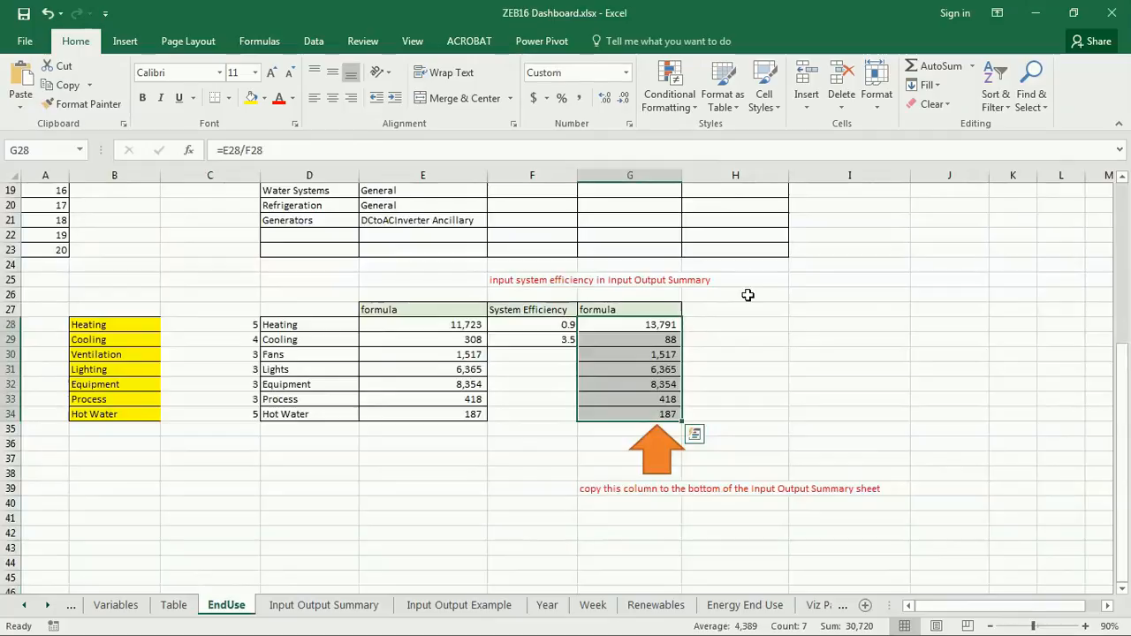
{"action": "key", "text": "ctrl+c"}
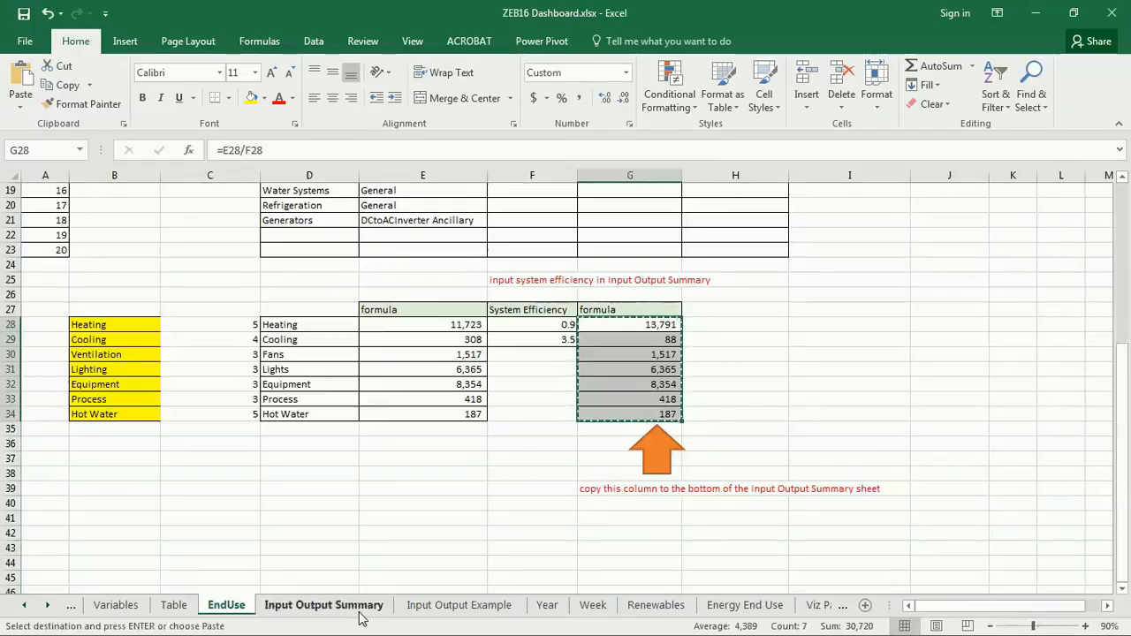
{"action": "left_click", "coordinate": [346, 605]}
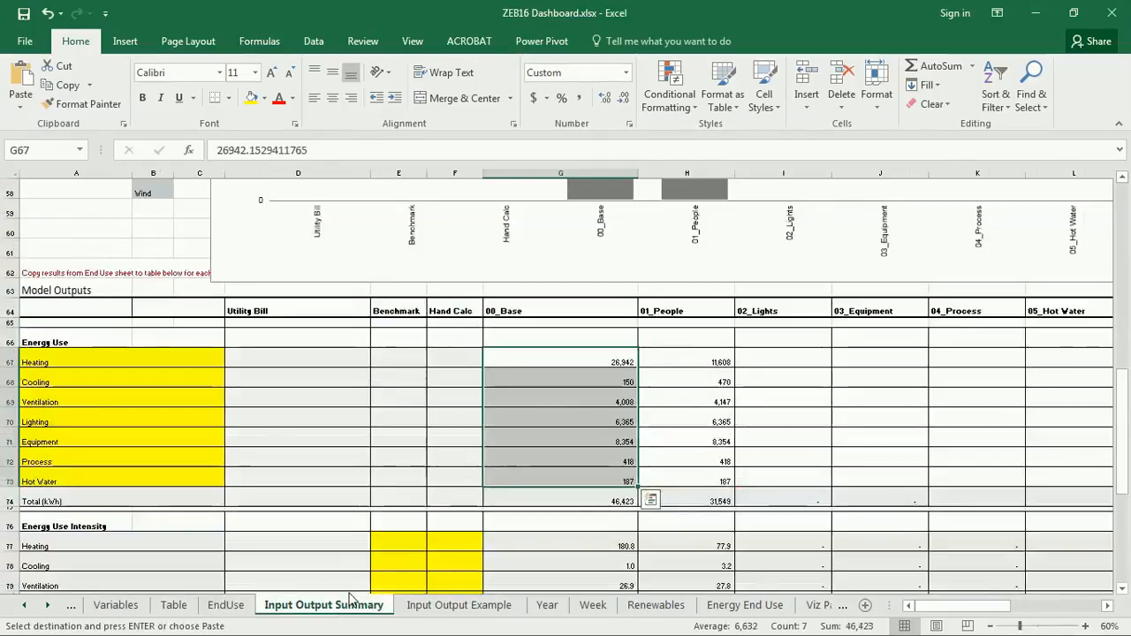
{"action": "left_click", "coordinate": [711, 359]}
{"action": "right_click", "coordinate": [711, 362]}
{"action": "left_click", "coordinate": [766, 81]}
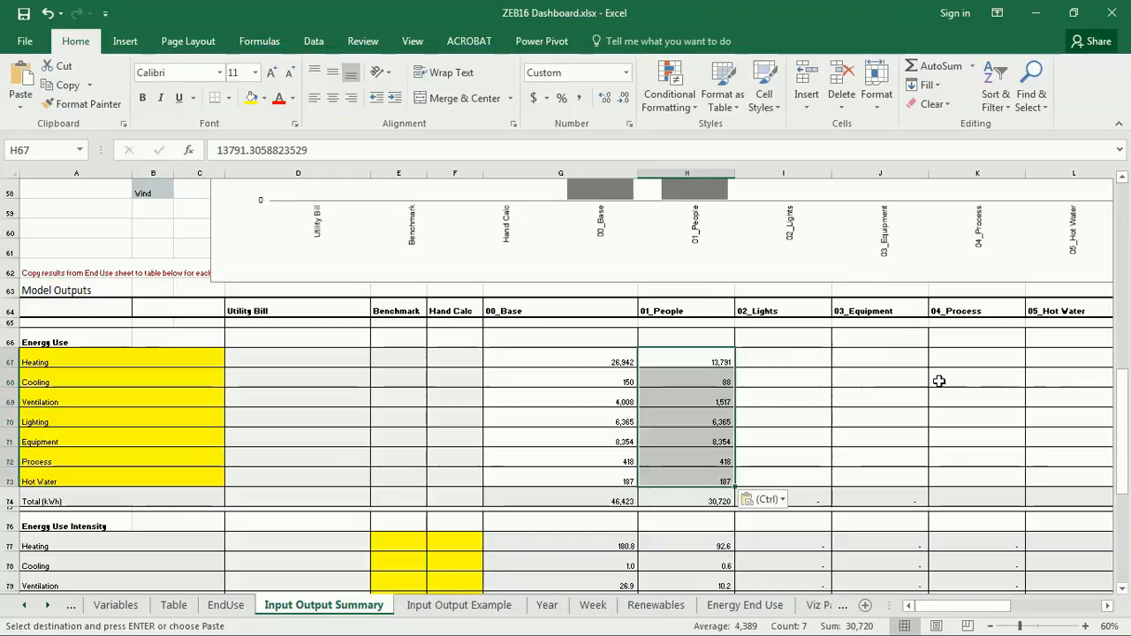
- Replace the Table sheet's contents with the entire 02_LightsTable.csv sheet, pasted from cell A1
{"action": "key", "text": "alt+Tab"}
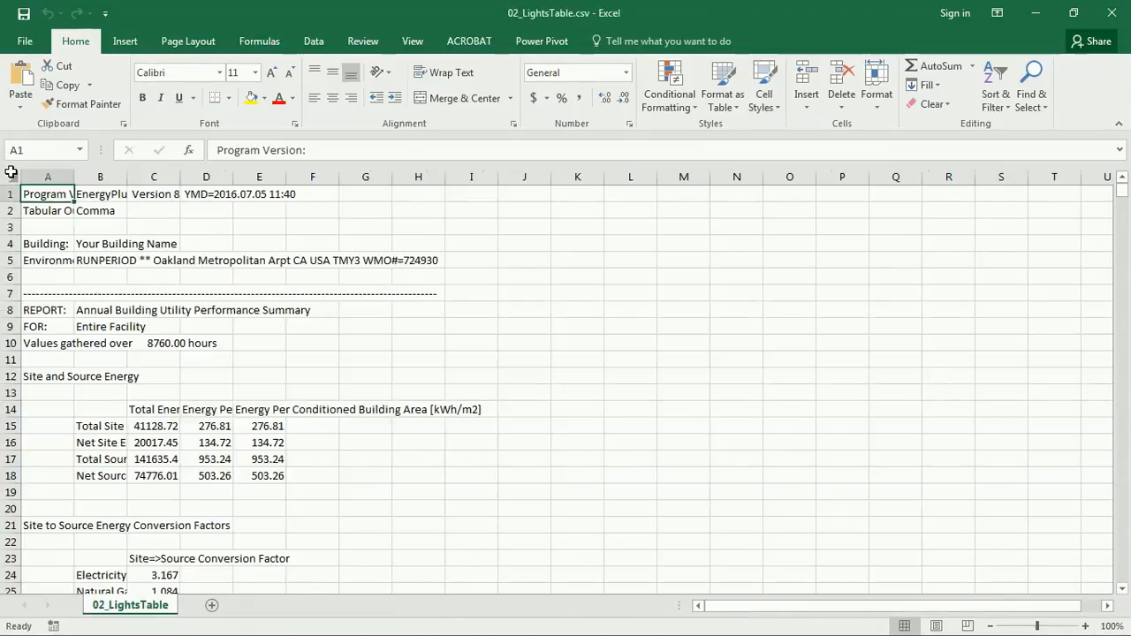
{"action": "left_click", "coordinate": [10, 170]}
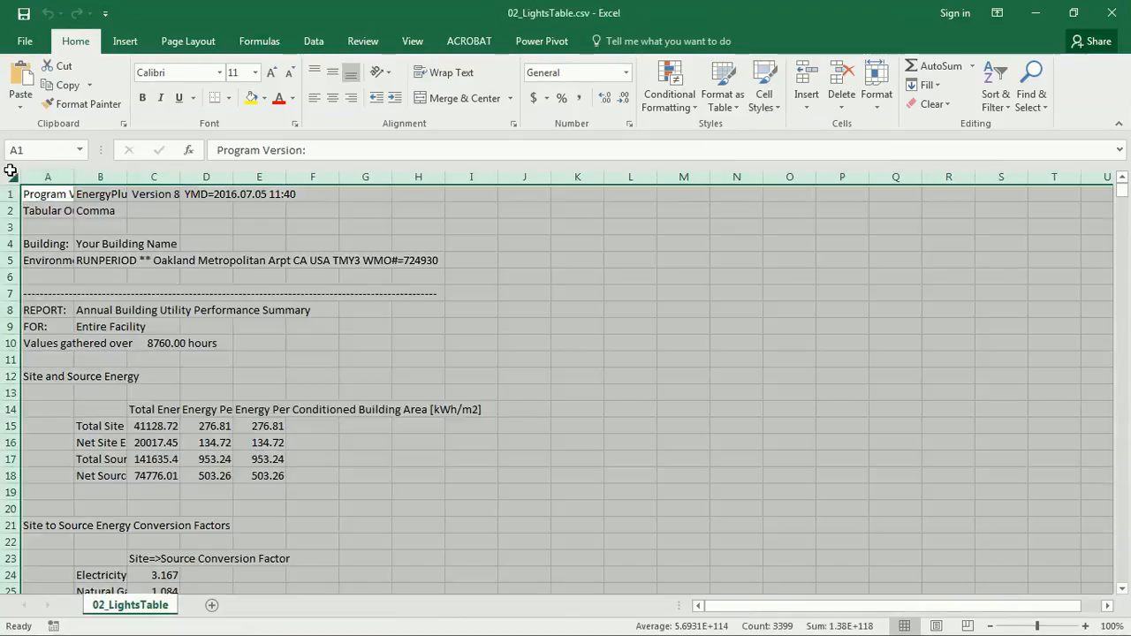
{"action": "key", "text": "ctrl+c"}
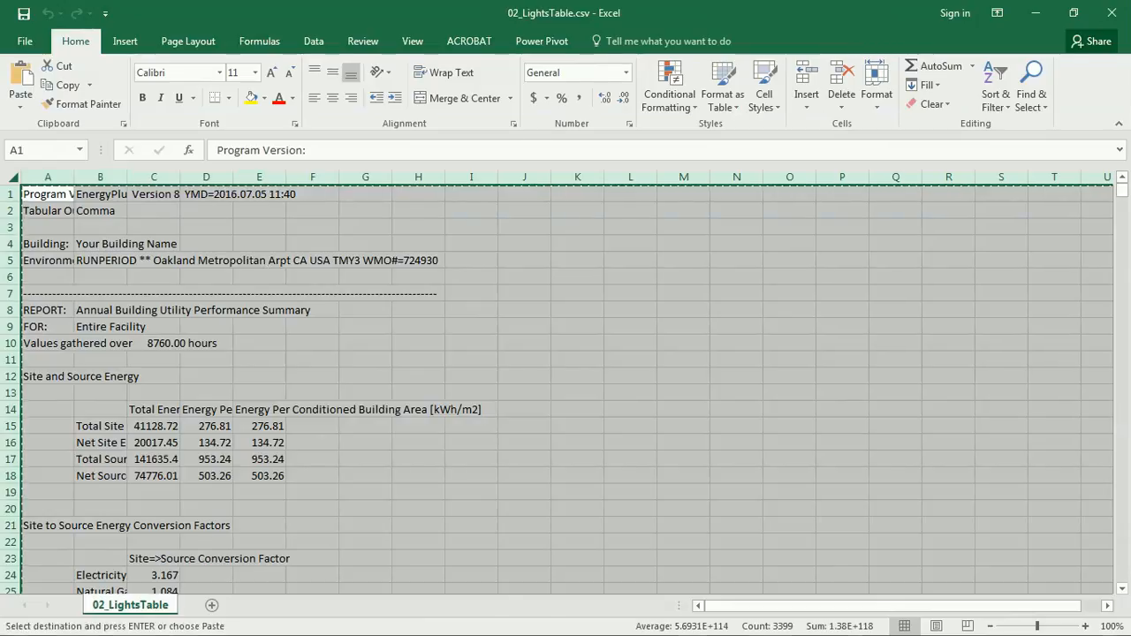
{"action": "key", "text": "alt+Tab"}
{"action": "left_click", "coordinate": [172, 608]}
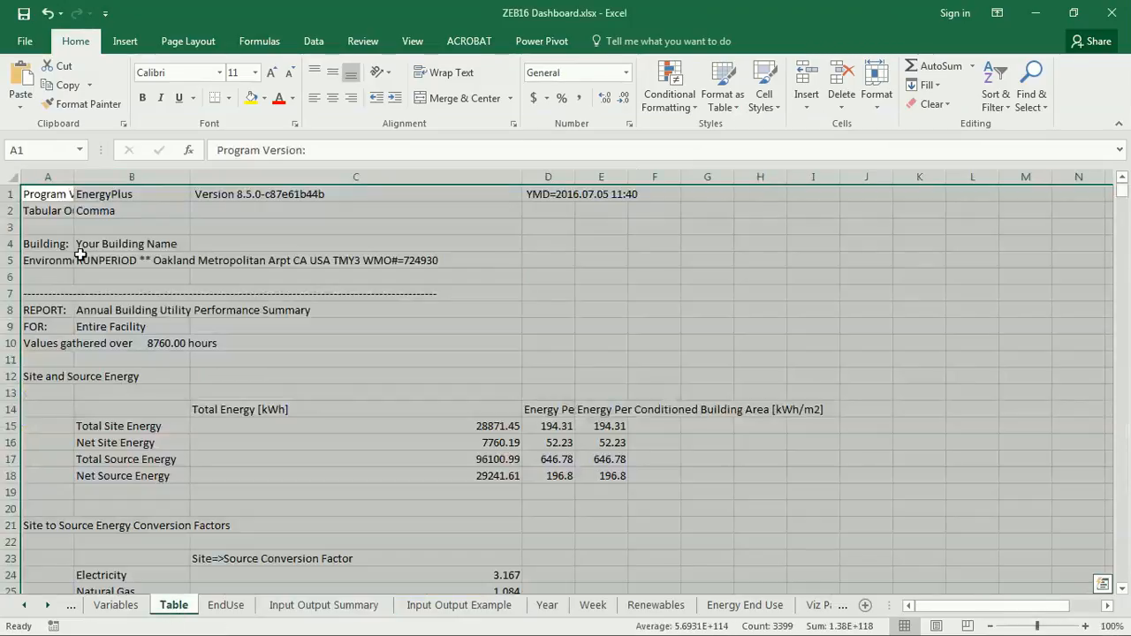
{"action": "left_click", "coordinate": [41, 195]}
{"action": "key", "text": "ctrl+v"}
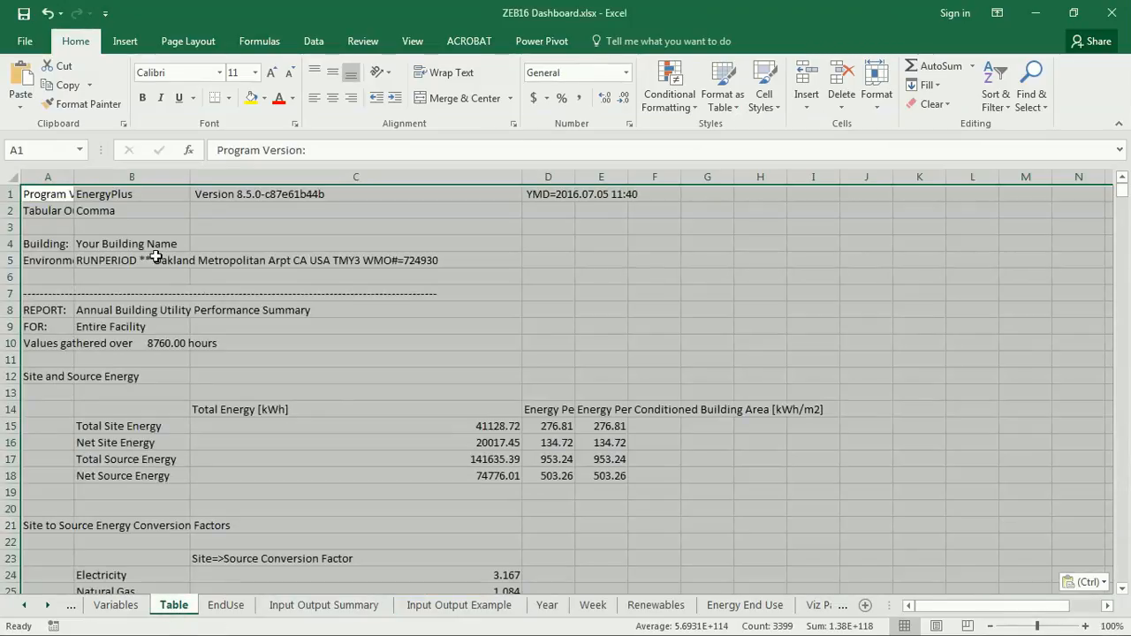
- Copy the EndUse results G28:G34 and paste them as values into the 02_Lights column of Input Output Summary, starting at I67
{"action": "left_click", "coordinate": [228, 608]}
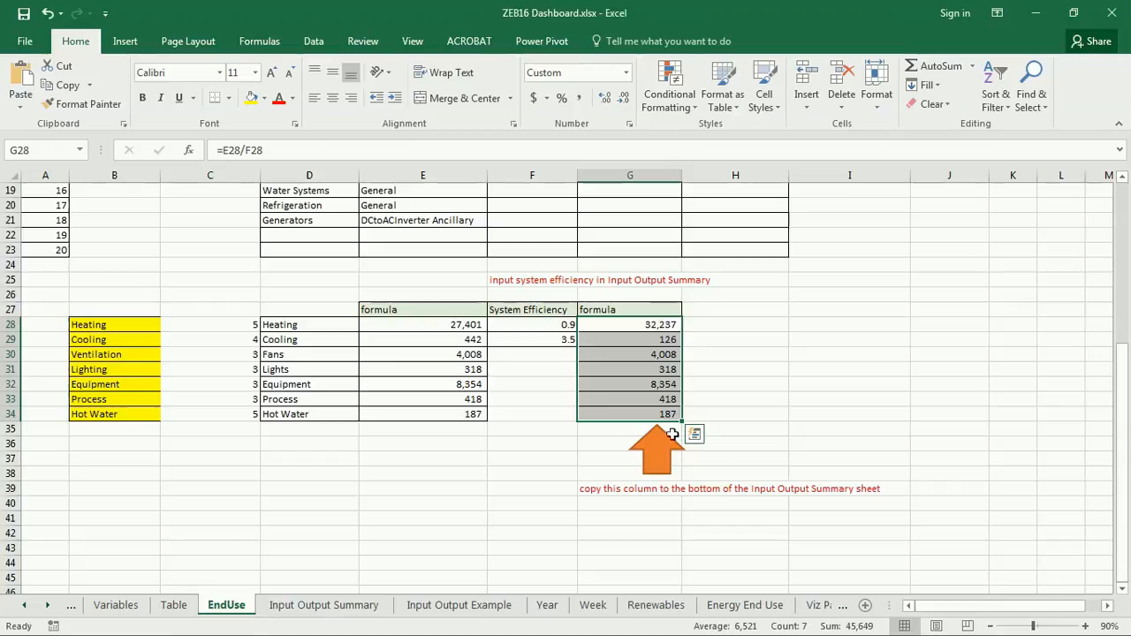
{"action": "key", "text": "ctrl+c"}
{"action": "left_click", "coordinate": [323, 606]}
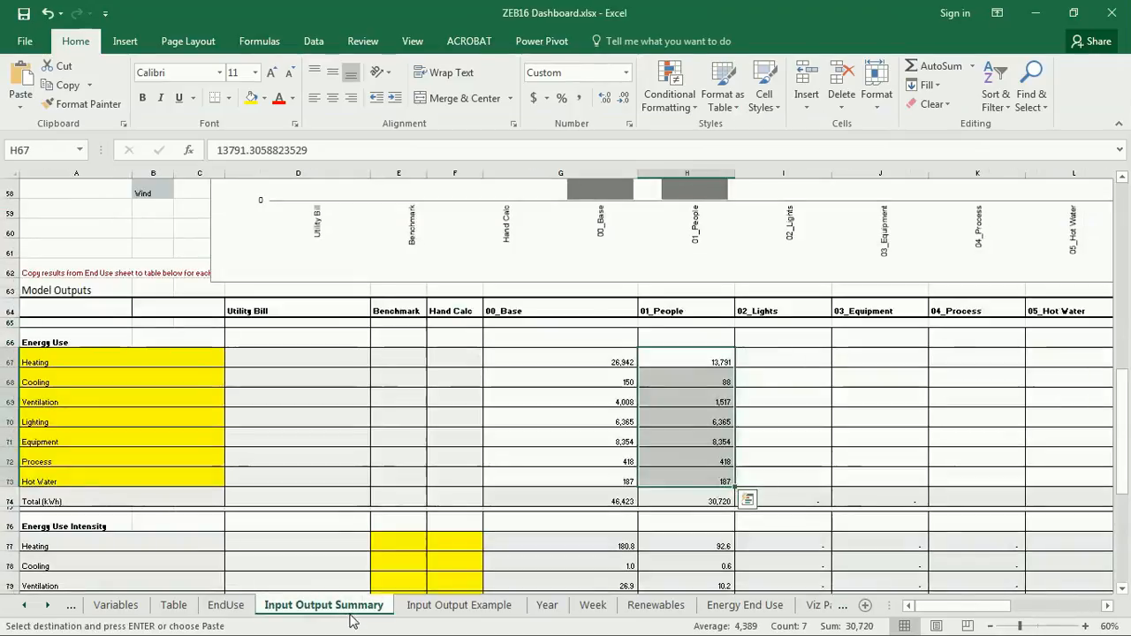
{"action": "left_click", "coordinate": [780, 357]}
{"action": "right_click", "coordinate": [781, 358]}
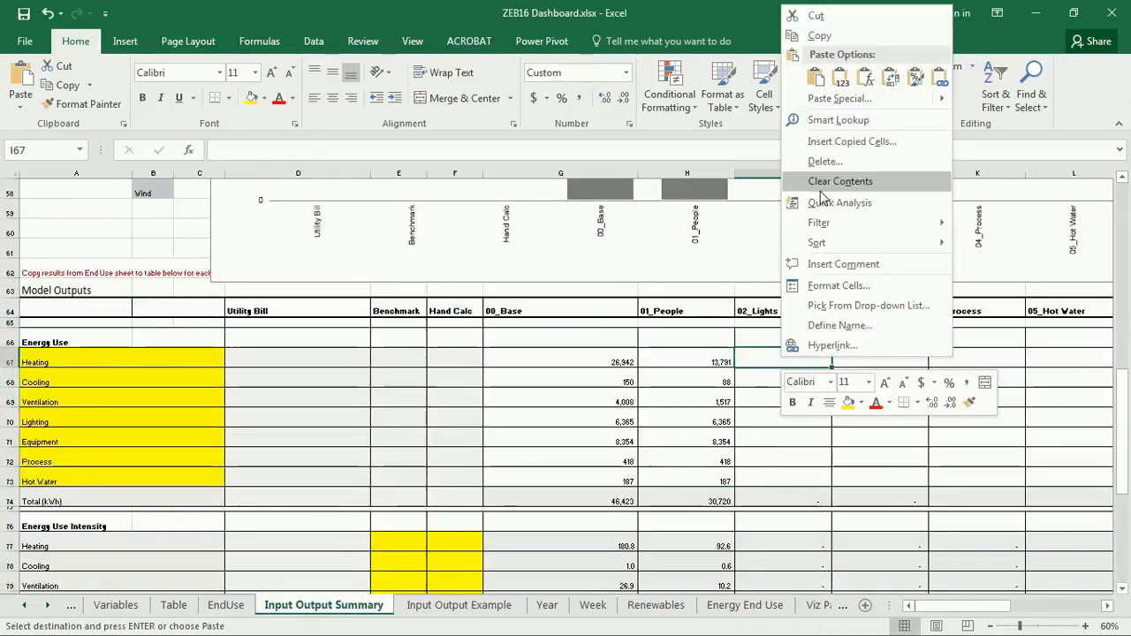
{"action": "left_click", "coordinate": [840, 81]}
{"action": "left_click", "coordinate": [783, 415]}
- Compare the 00_Base, 01_People and 02_Lights bars in the Comparative Energy Use chart, examining the heating and lighting portions
{"action": "scroll", "coordinate": [799, 406], "scroll_direction": "up", "scroll_amount": 3}
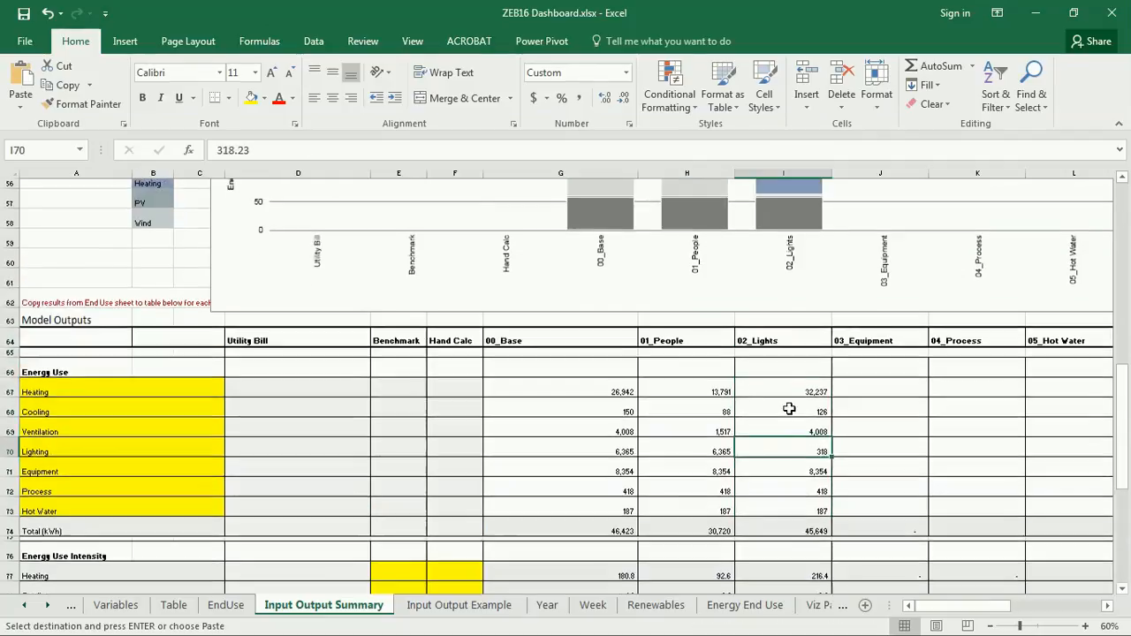
{"action": "scroll", "coordinate": [802, 405], "scroll_direction": "up", "scroll_amount": 1}
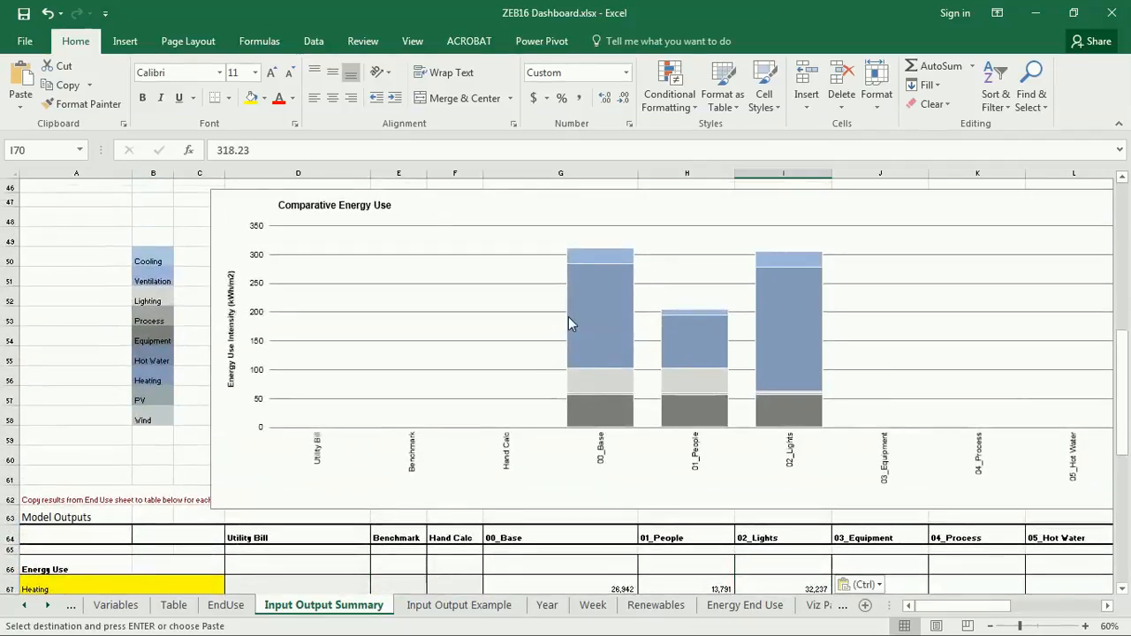
{"action": "scroll", "coordinate": [681, 338], "scroll_direction": "down", "scroll_amount": 1}
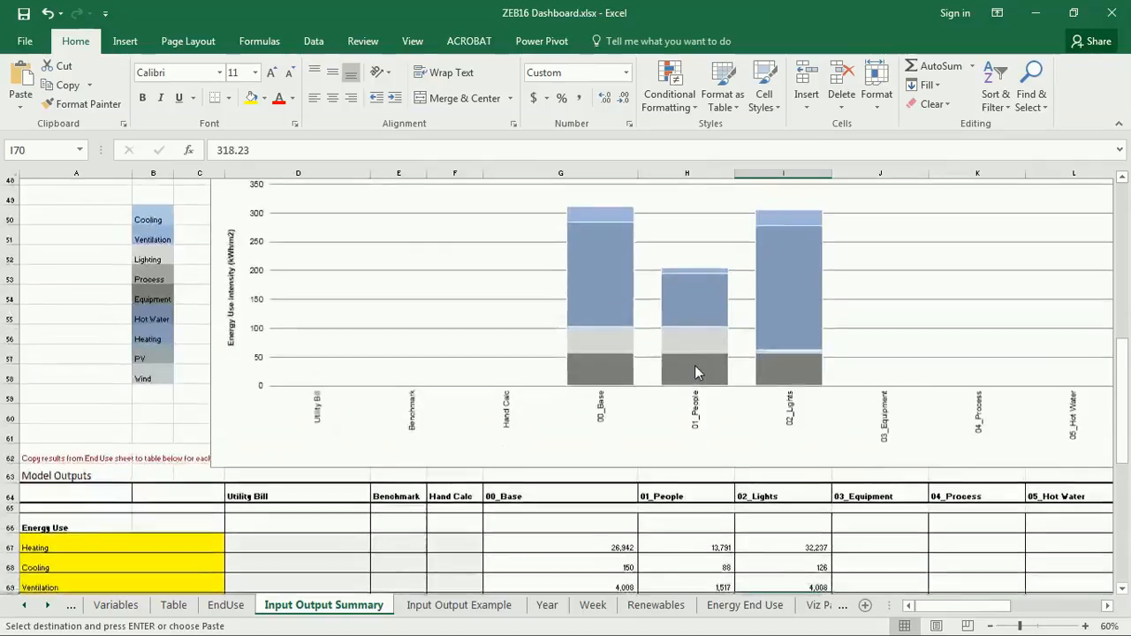
{"action": "scroll", "coordinate": [692, 311], "scroll_direction": "up", "scroll_amount": 1}
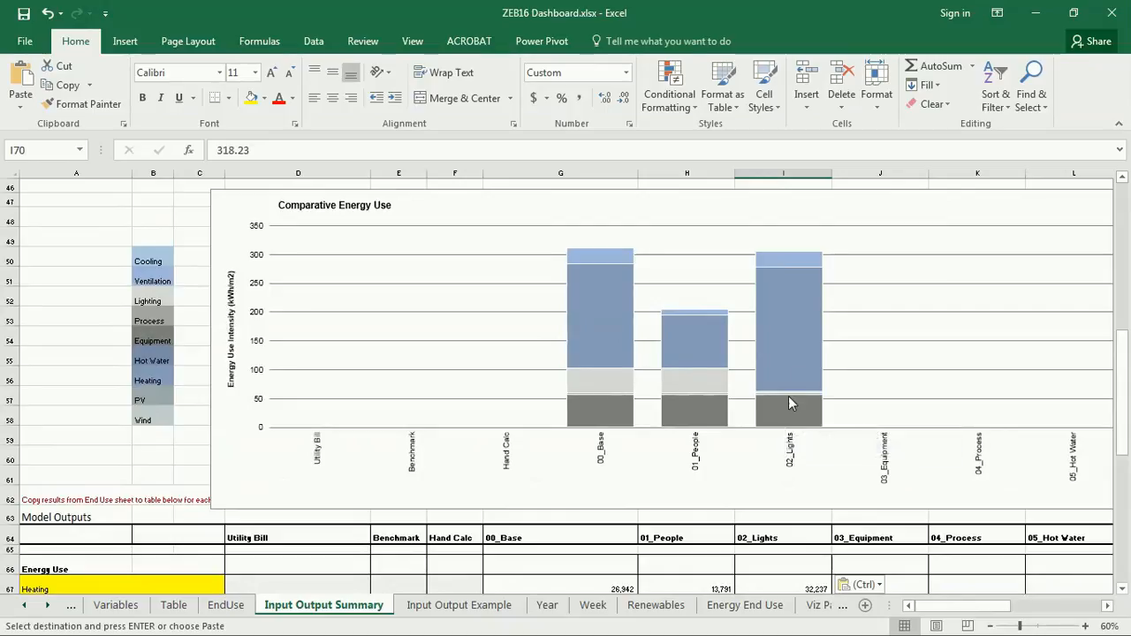
{"action": "mouse_move", "coordinate": [780, 284]}
{"action": "scroll", "coordinate": [789, 364], "scroll_direction": "up", "scroll_amount": 1}
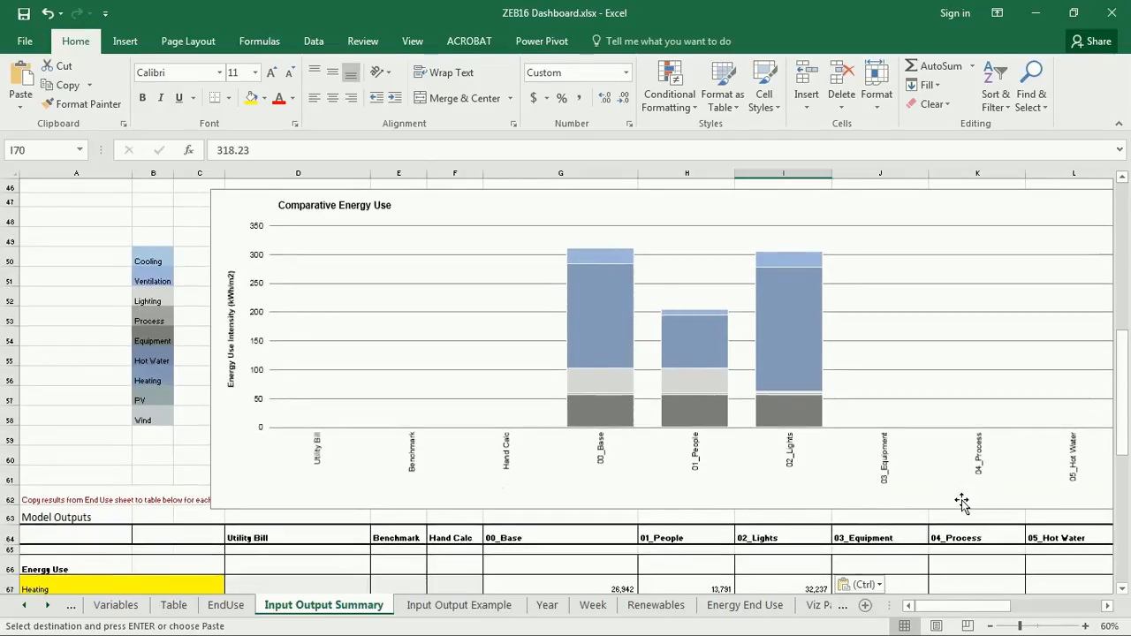
{"action": "left_click", "coordinate": [708, 339]}
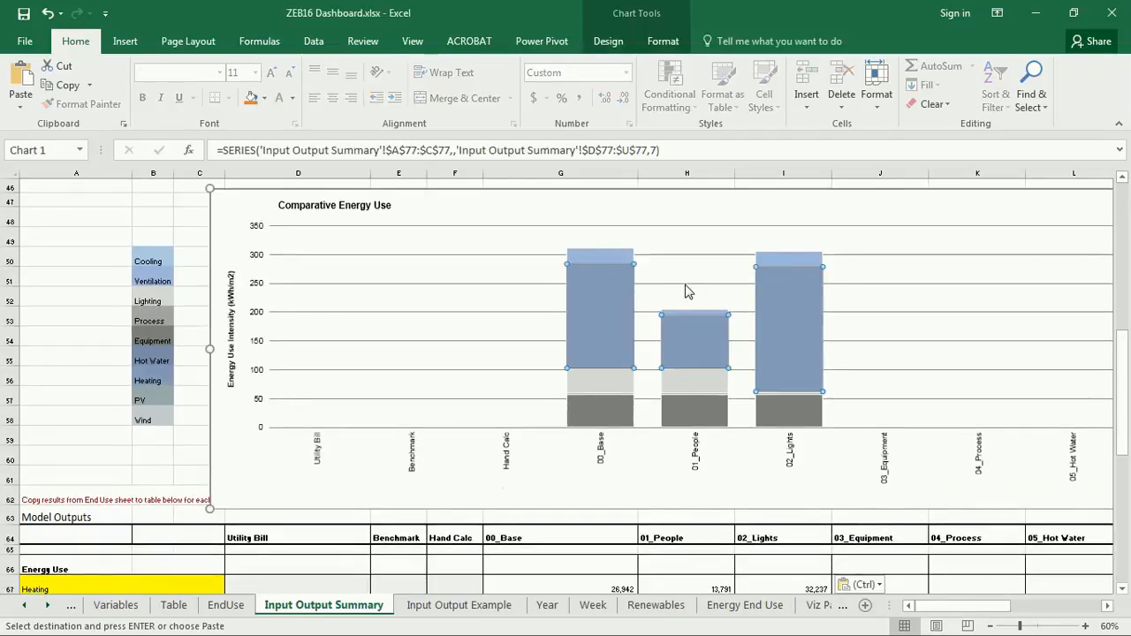
{"action": "left_click", "coordinate": [691, 298]}
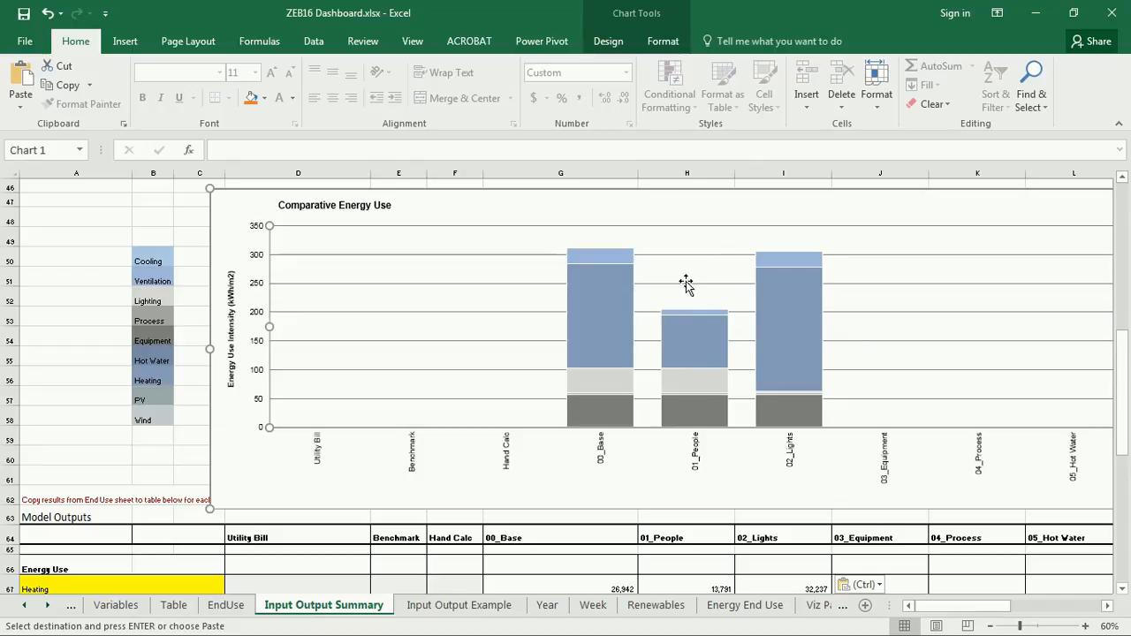
{"action": "mouse_move", "coordinate": [685, 315]}
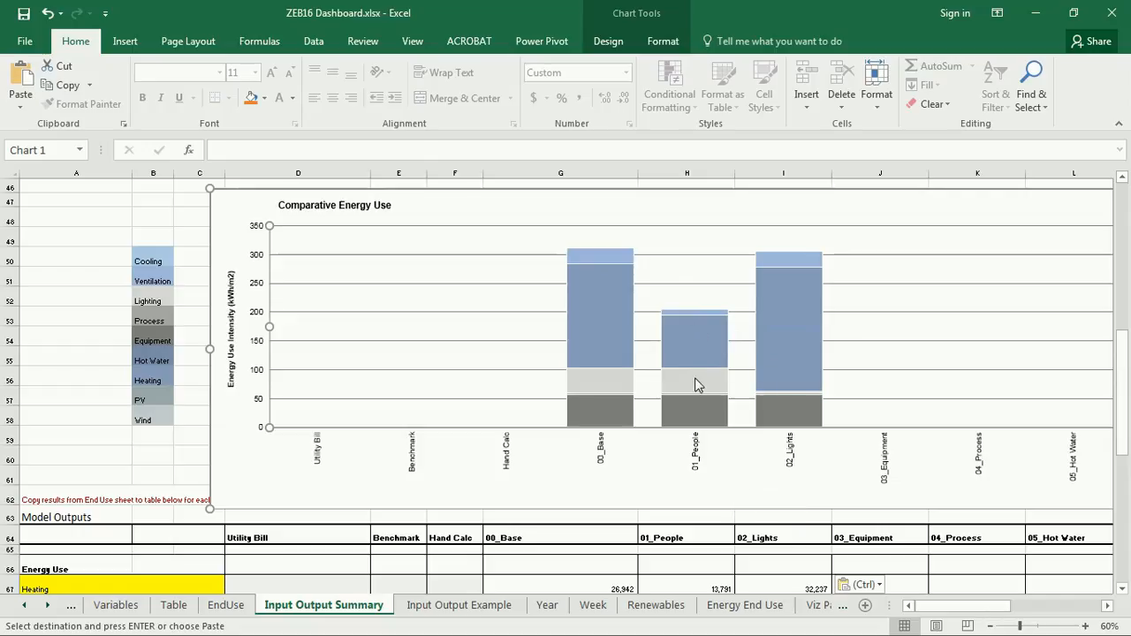
{"action": "mouse_move", "coordinate": [696, 385]}
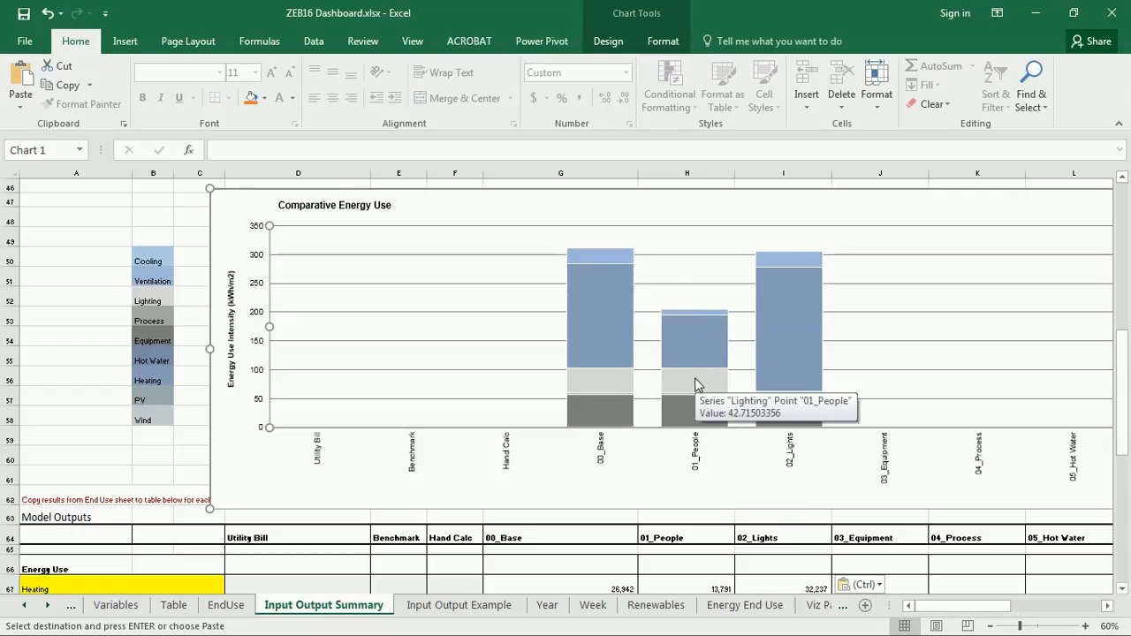